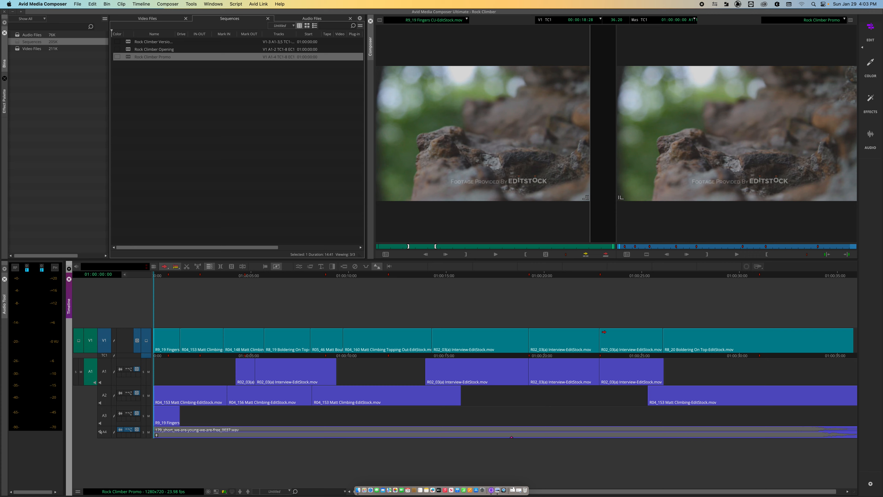
# Open the minimized goals screenshot in Preview and move its window toward the middle to review the lesson goals.
pyautogui.click(519, 491)
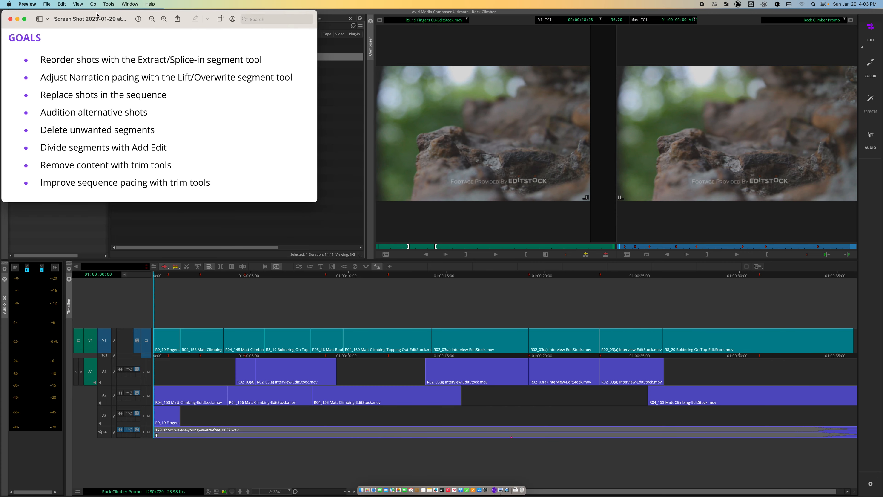
pyautogui.moveTo(97, 12); pyautogui.dragTo(374, 160)
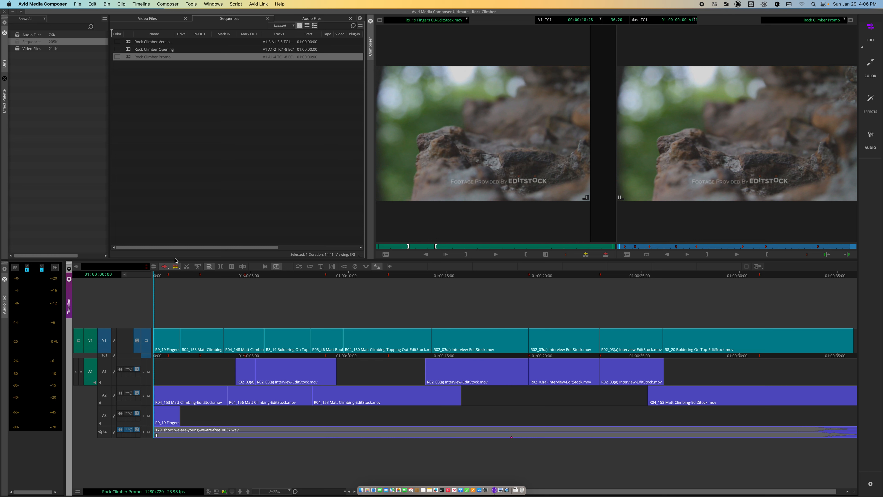
# Enable both the Lift/Overwrite and Extract/Splice-in segment tools for the timeline.
pyautogui.rightClick(167, 271)
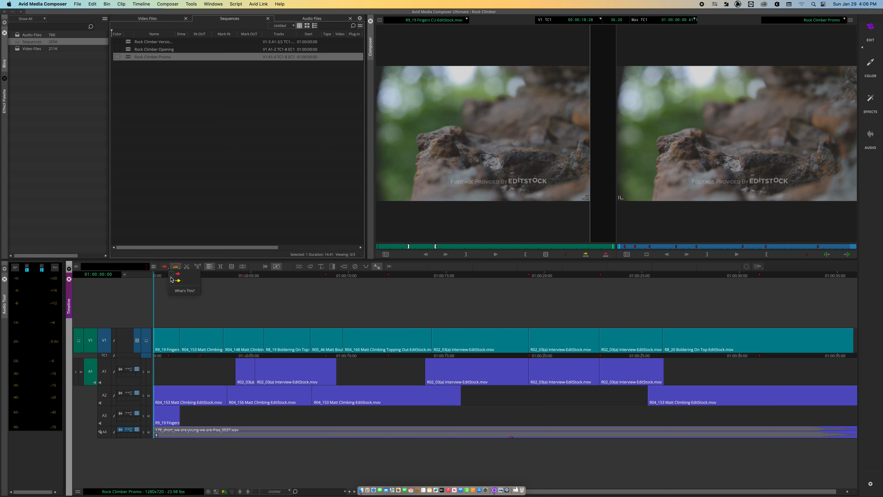
pyautogui.click(178, 281)
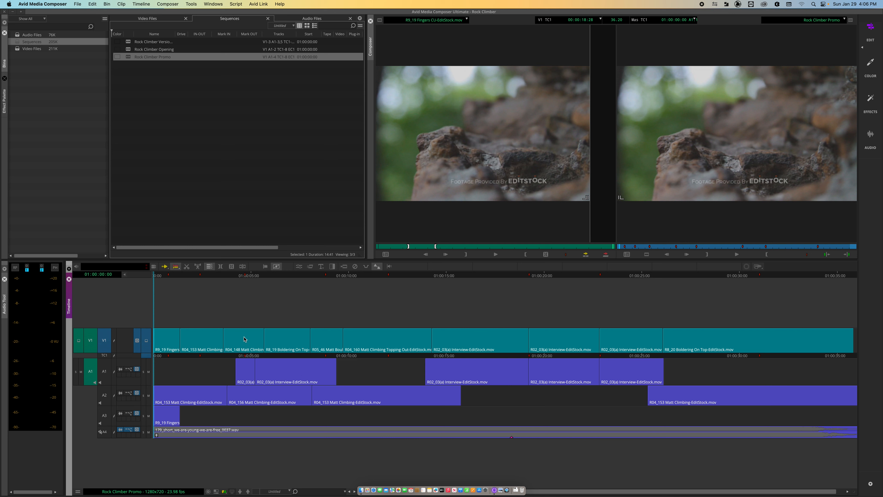
pyautogui.click(169, 268)
pyautogui.rightClick(169, 269)
pyautogui.click(172, 275)
pyautogui.rightClick(168, 271)
pyautogui.click(176, 281)
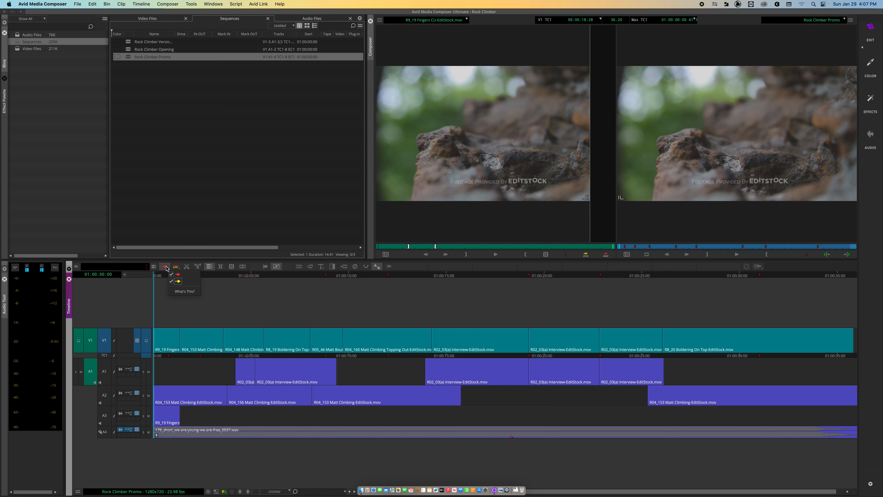
# Park the playhead at 01:00:04:24 and enable the A1 and A2 tracks with the segment tool active.
pyautogui.click(248, 339)
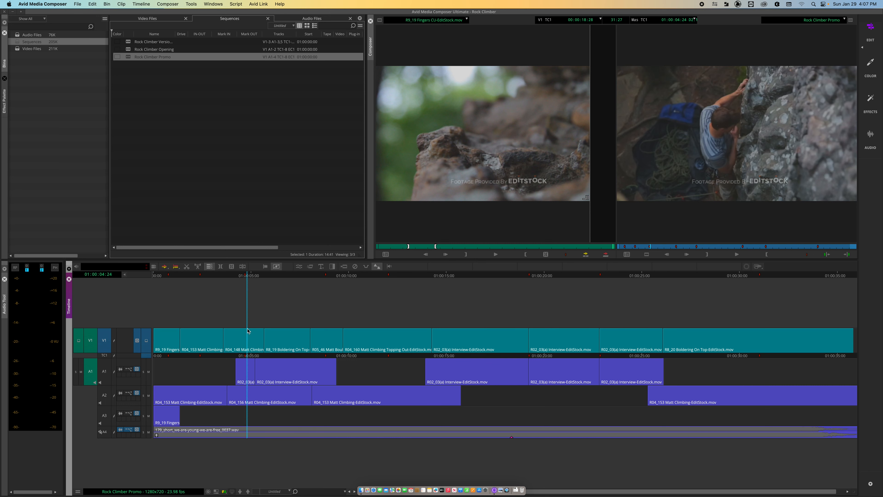
pyautogui.click(165, 266)
pyautogui.click(106, 372)
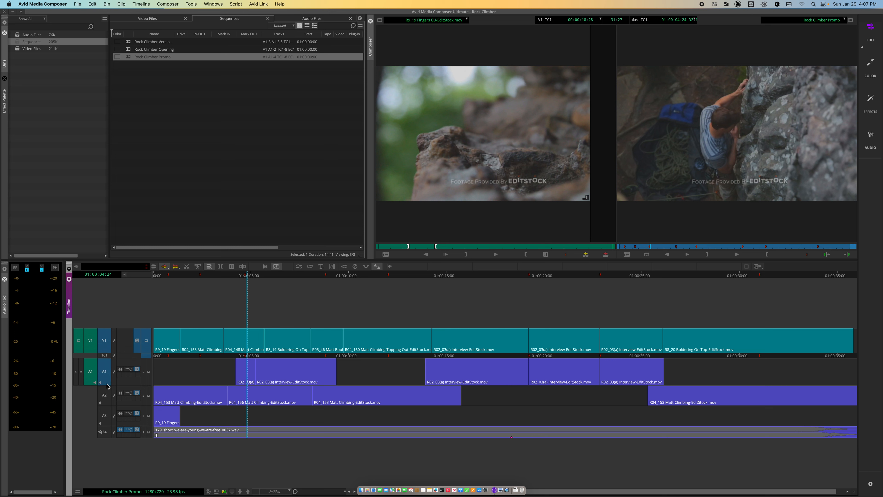
pyautogui.click(104, 395)
# Try the middle interview segment with its linked audio at several positions using Extract/Splice-in, placing it at the start of the sequence.
pyautogui.click(547, 348)
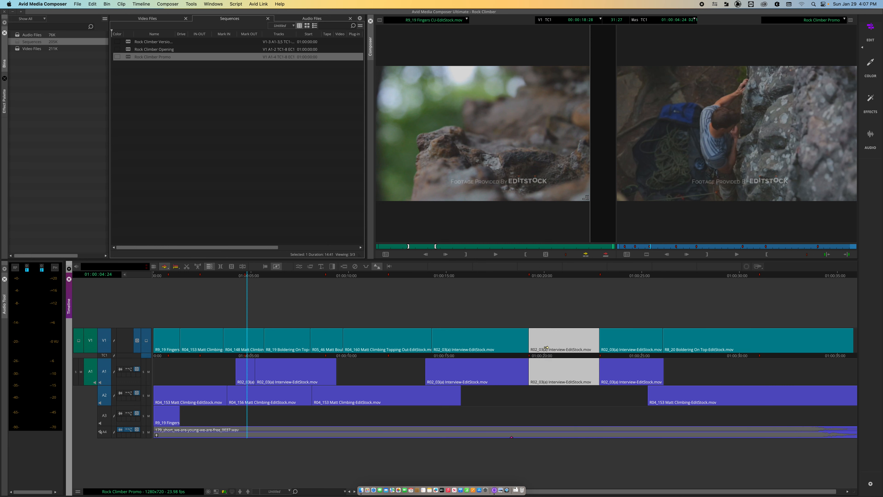
pyautogui.moveTo(547, 348); pyautogui.dragTo(354, 346)
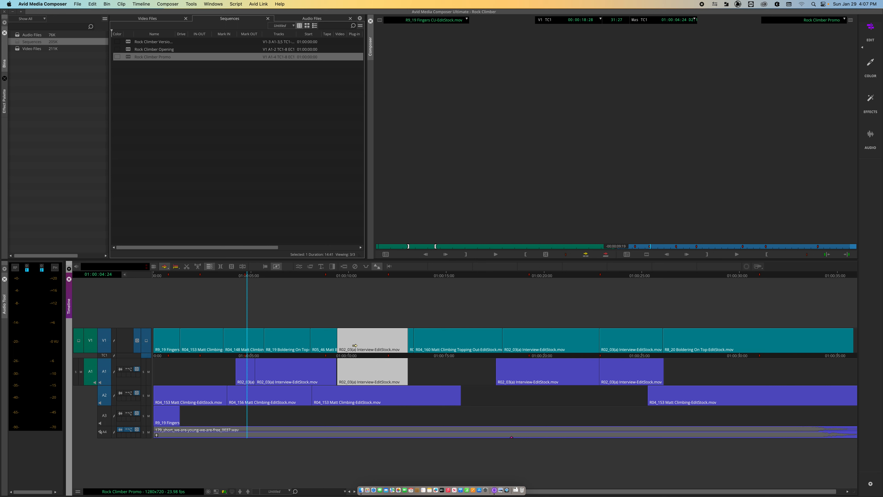
pyautogui.moveTo(354, 346); pyautogui.dragTo(642, 333)
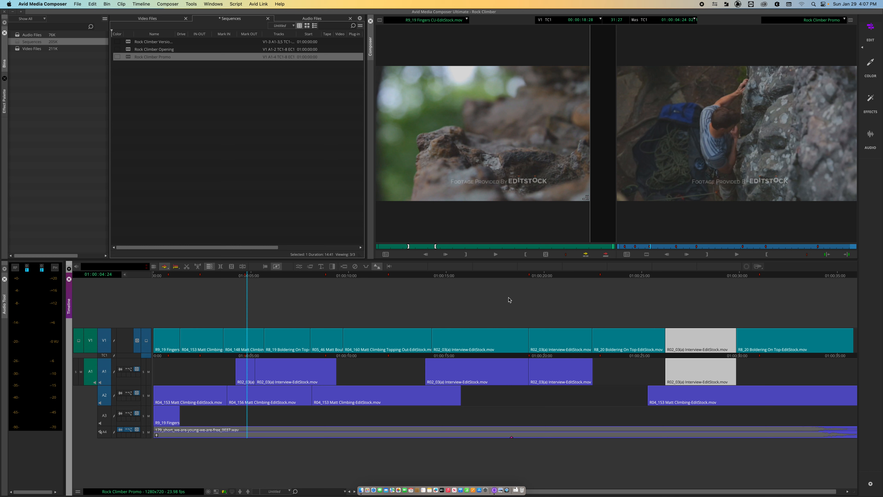
pyautogui.moveTo(680, 349); pyautogui.dragTo(185, 334)
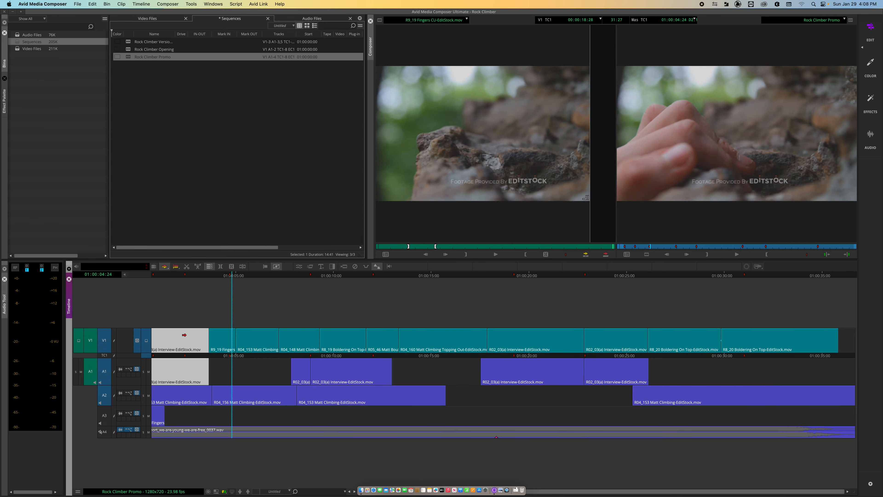
pyautogui.hscroll(-1, 184, 335)
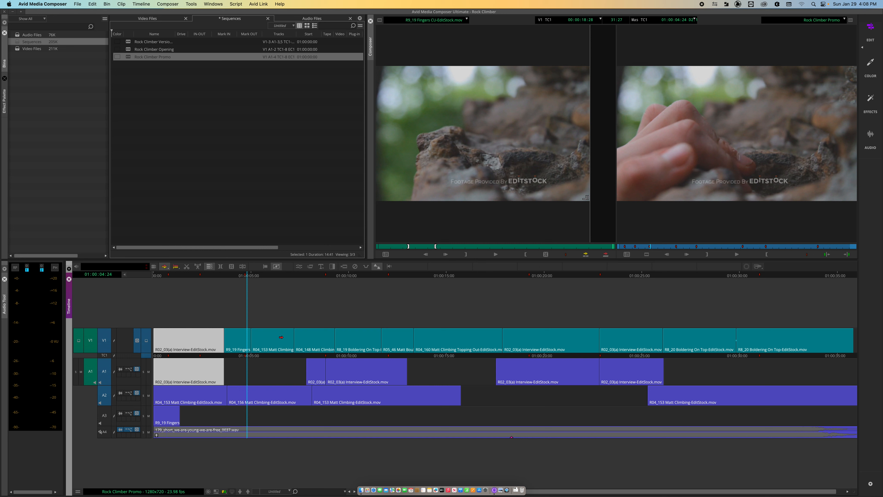
# Splice the interview segment after R04_160 Matt Climbing Topping Out into the R04_153 shot, and move the R04_148 shot earlier.
pyautogui.click(434, 349)
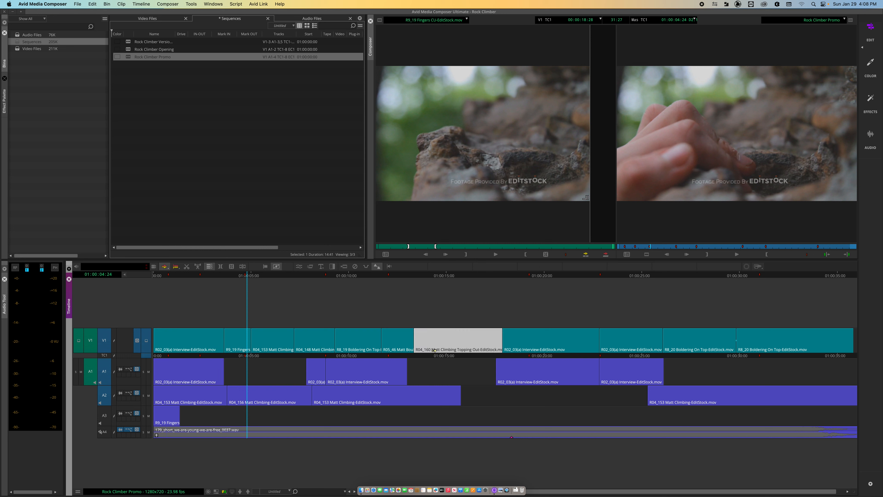
pyautogui.click(542, 352)
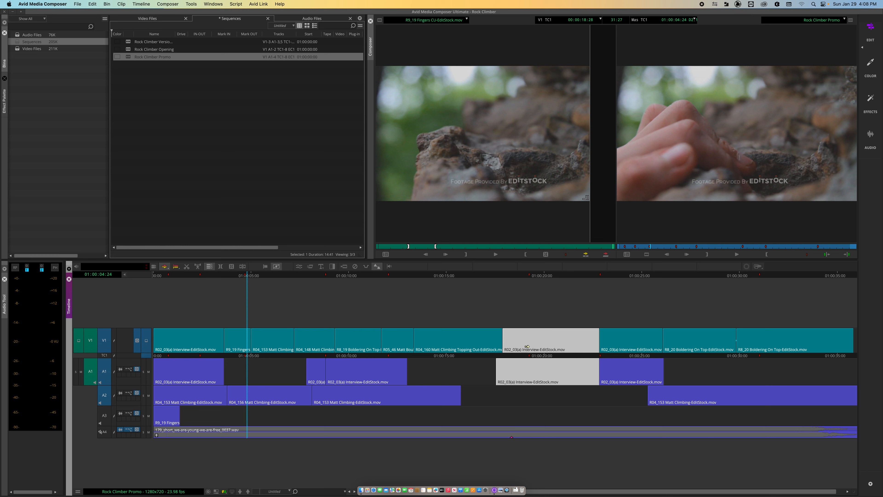
pyautogui.moveTo(527, 347); pyautogui.dragTo(286, 338)
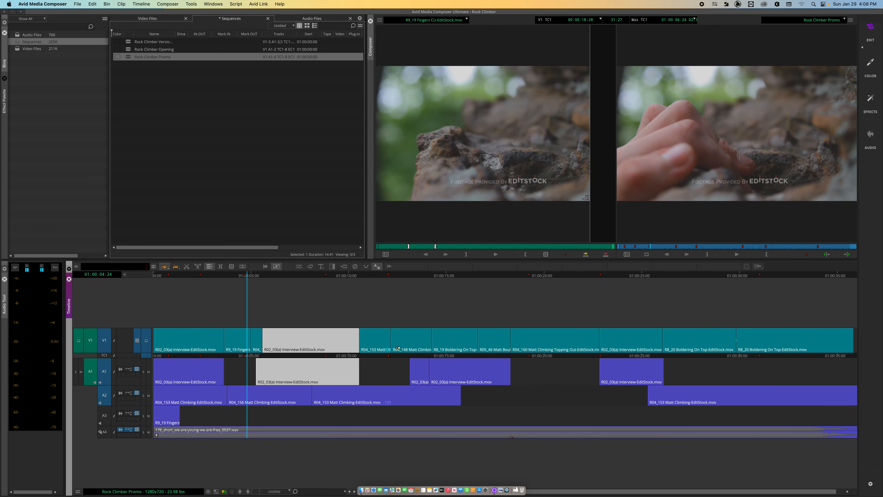
pyautogui.moveTo(398, 348); pyautogui.dragTo(439, 349)
pyautogui.moveTo(374, 350)
pyautogui.mouseDown()
pyautogui.moveTo(414, 350)
pyautogui.moveTo(360, 349)
pyautogui.moveTo(505, 355)
pyautogui.moveTo(356, 361)
pyautogui.moveTo(374, 360)
pyautogui.mouseUp()
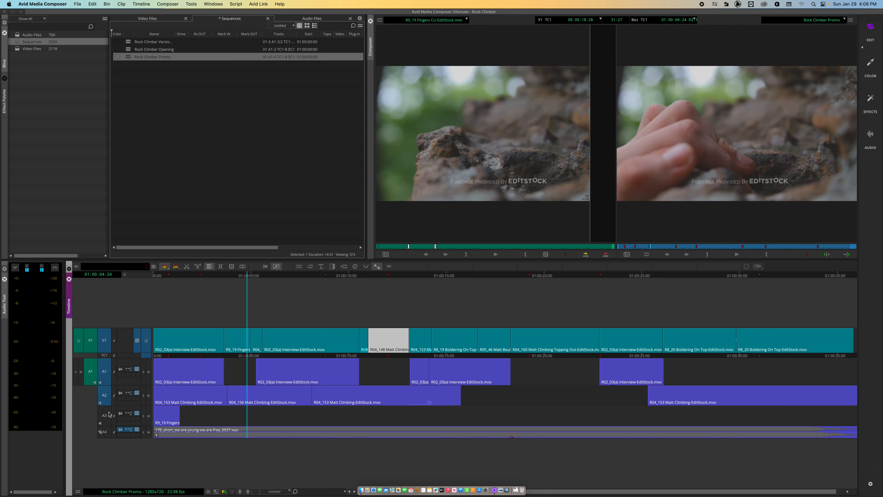
# Disable the A1 and A2 tracks and move the R05_46 Matt segment earlier on V1 without shifting the audio.
pyautogui.click(104, 417)
pyautogui.click(106, 415)
pyautogui.click(105, 397)
pyautogui.click(104, 384)
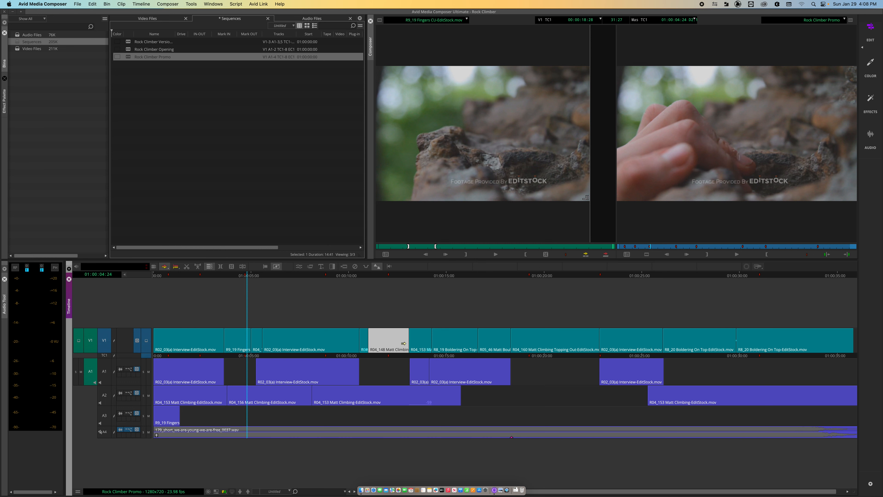
pyautogui.moveTo(456, 344); pyautogui.dragTo(404, 343)
# Play the rearranged section from 01:00:10:21 with the A4 music track soloed.
pyautogui.click(364, 276)
pyautogui.press('space')
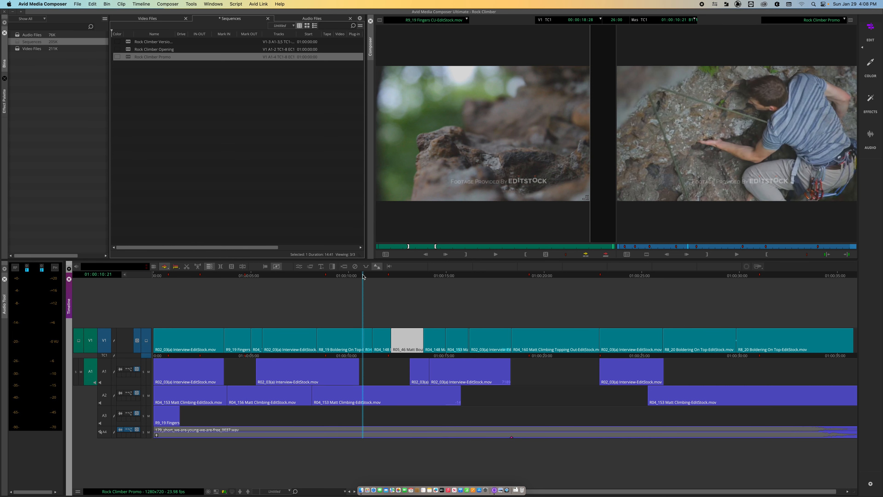
pyautogui.click(143, 432)
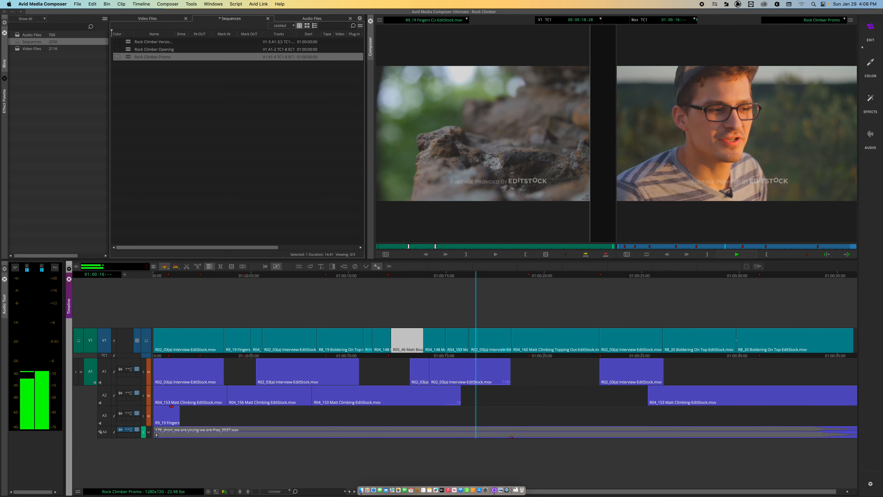
pyautogui.press('space')
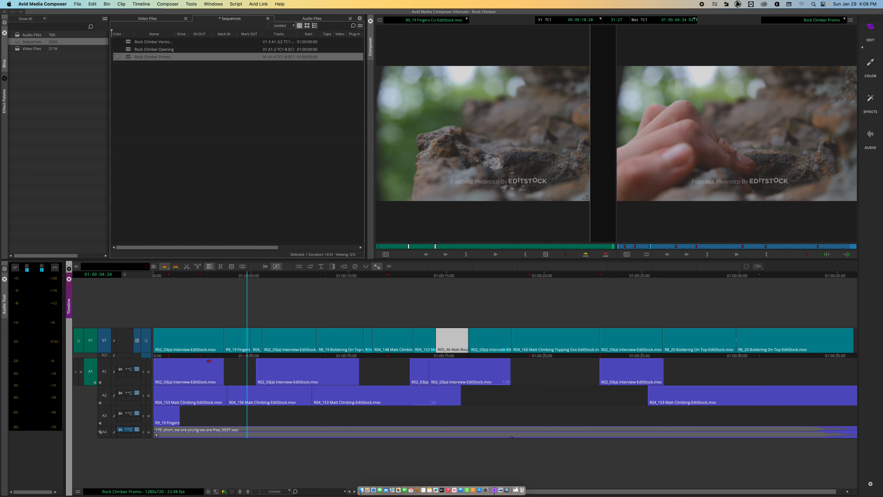
# Undo all the segment moves in the Rock Climber Promo sequence and clear the segment selection.
pyautogui.press('super+z')
pyautogui.press('super+z')
pyautogui.press('super+z')
pyautogui.press('super+z')
pyautogui.press('super+z')
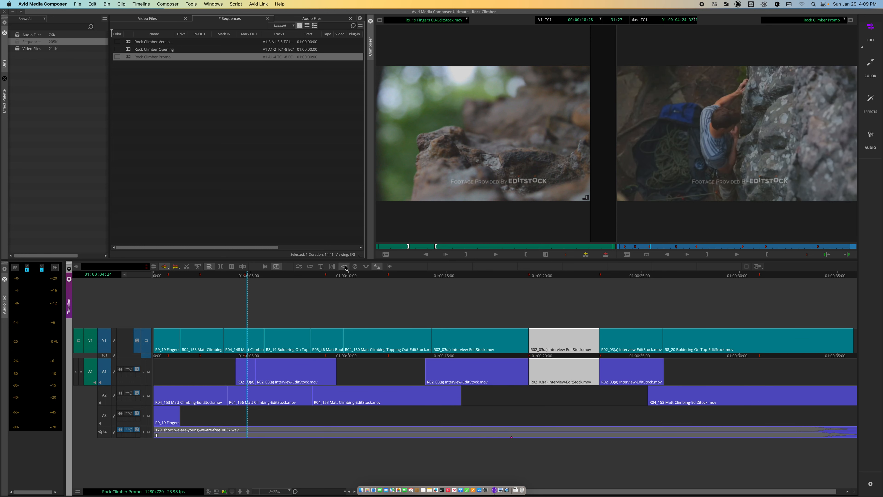
pyautogui.moveTo(334, 275); pyautogui.dragTo(313, 278)
pyautogui.click(259, 293)
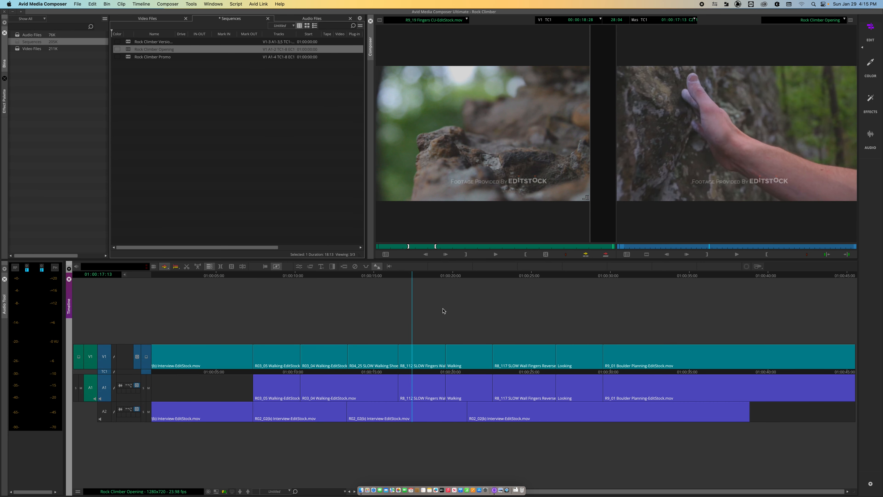
# Try splicing the R8_112 SLOW Fingers segment into the R03_05 Walking shot of Rock Climber Opening, and undo the move.
pyautogui.moveTo(426, 361); pyautogui.dragTo(292, 360)
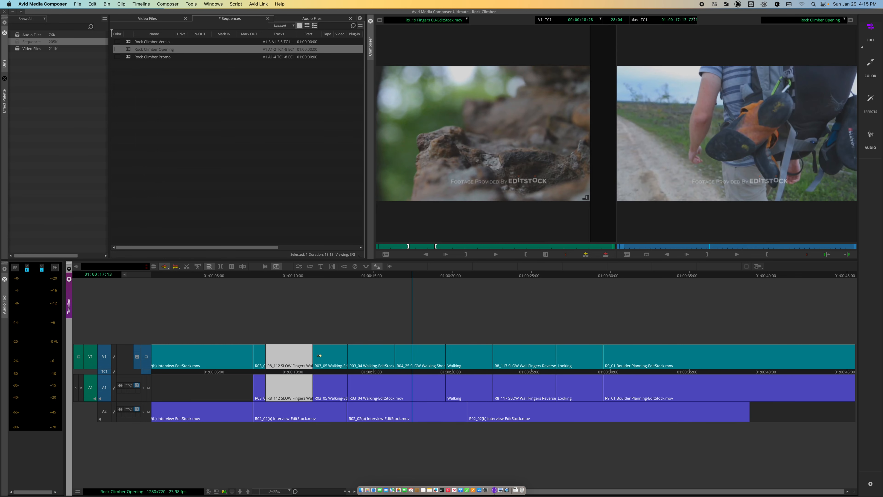
pyautogui.press('super+z')
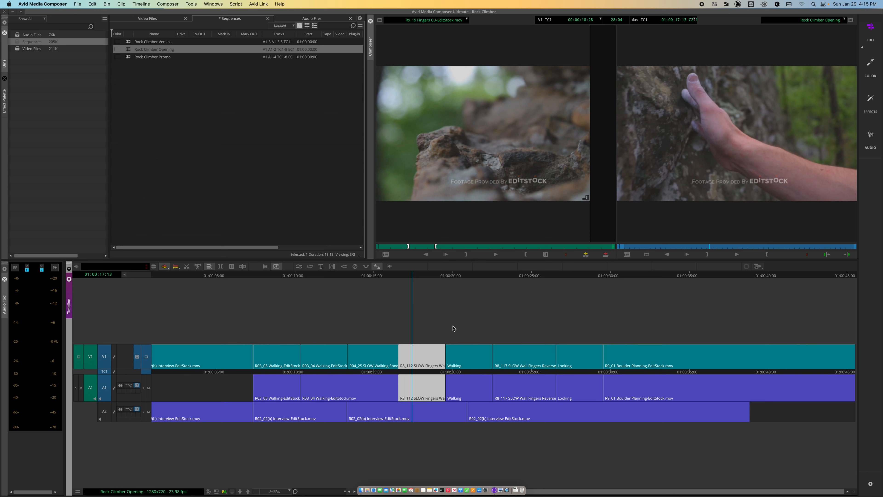
pyautogui.click(472, 316)
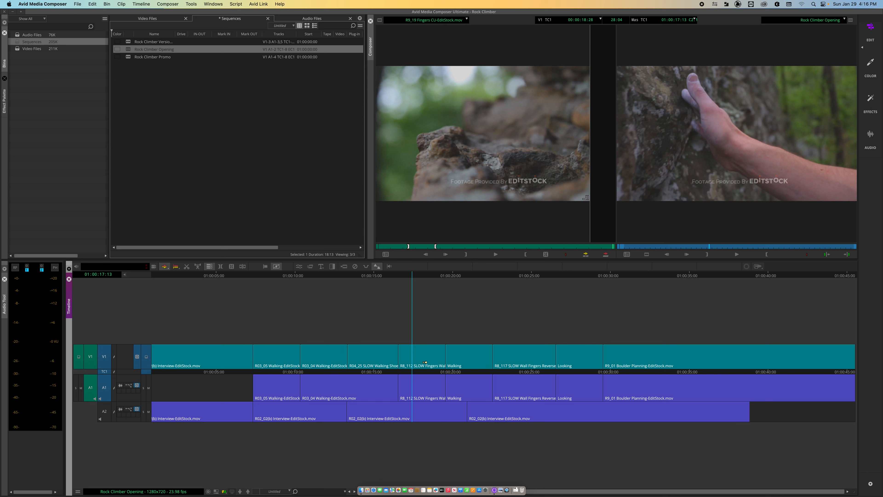
# Set Display During Segment Drag to Four-Frame in the Timeline Settings.
pyautogui.rightClick(441, 317)
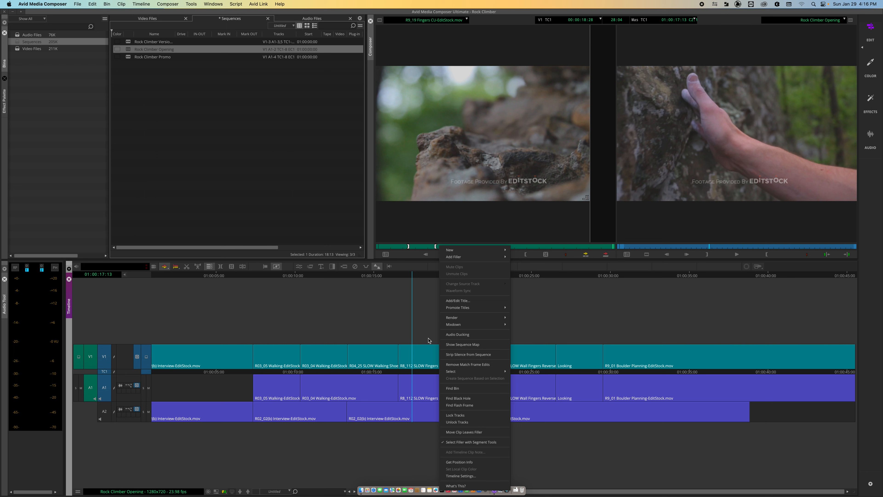
pyautogui.click(456, 476)
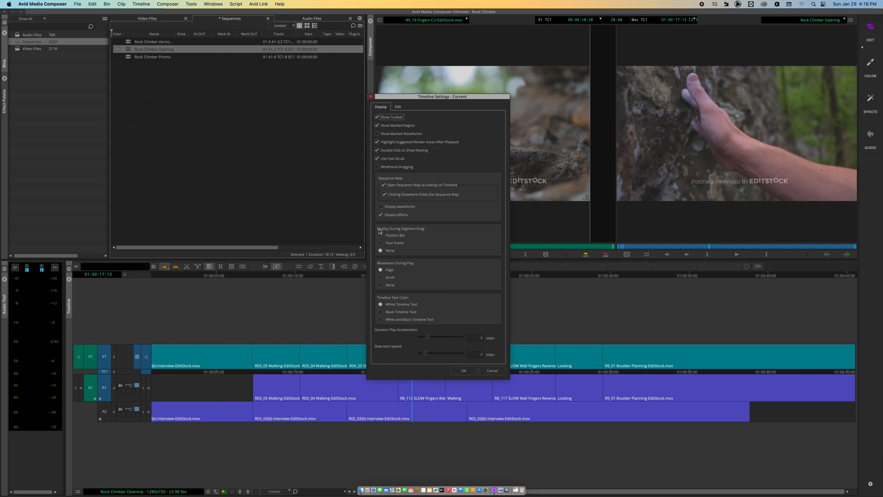
pyautogui.click(381, 243)
pyautogui.click(454, 369)
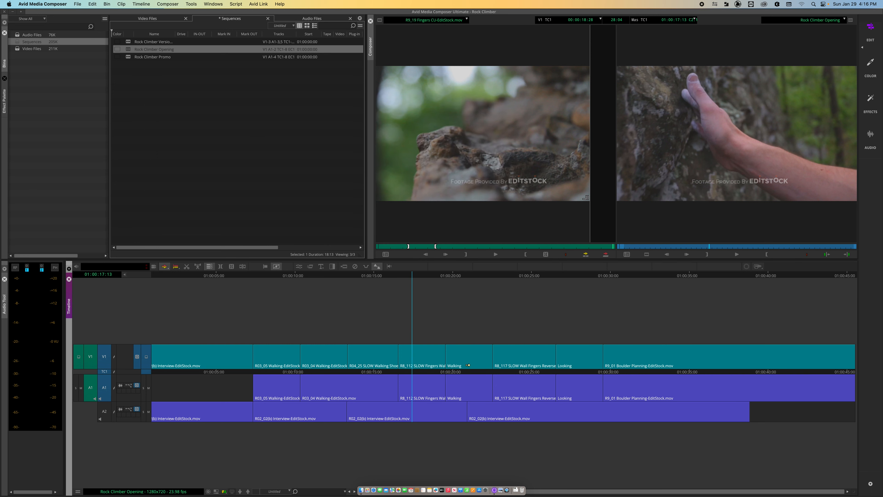
# Move the Walking segment between R03_04 Walking and R04_25 SLOW Walking Shoes using the four-frame display, and undo the move.
pyautogui.click(467, 365)
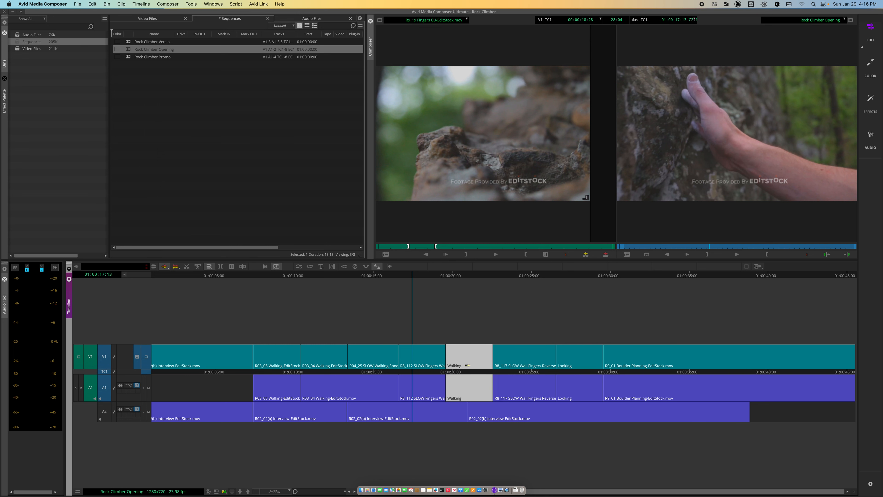
pyautogui.moveTo(466, 366); pyautogui.dragTo(465, 365)
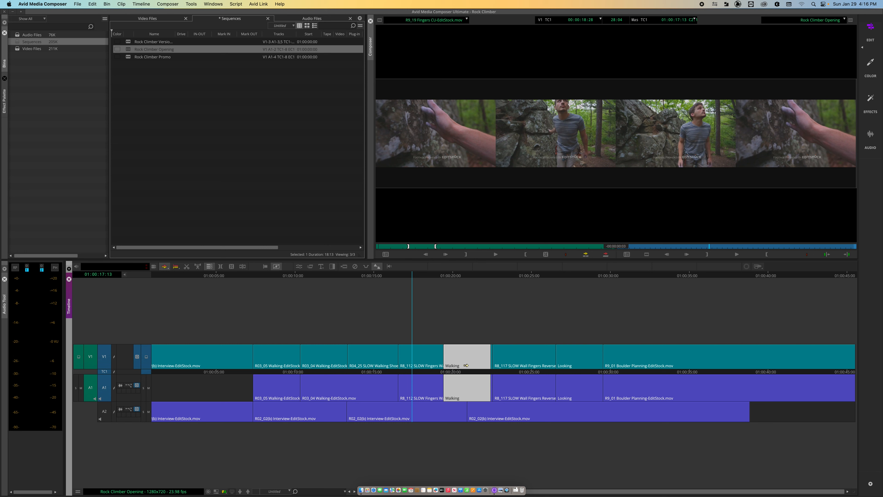
pyautogui.moveTo(466, 365)
pyautogui.mouseDown()
pyautogui.moveTo(442, 365)
pyautogui.moveTo(467, 365)
pyautogui.mouseUp()
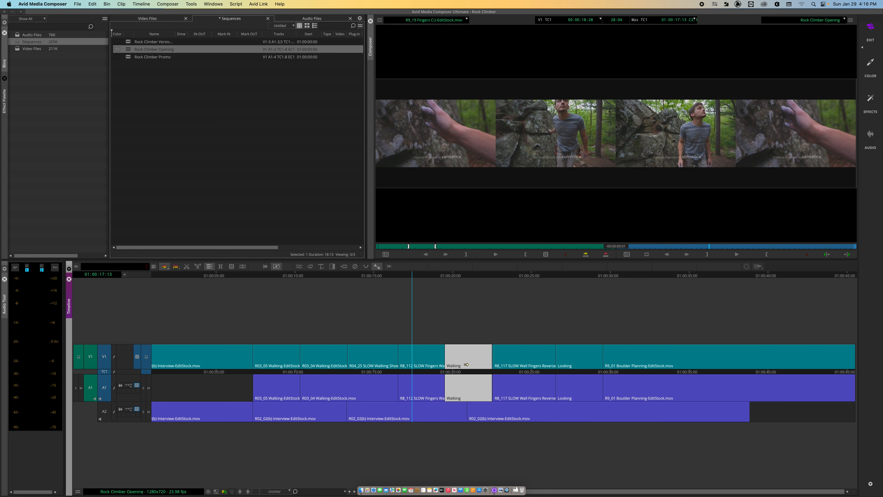
pyautogui.moveTo(467, 364); pyautogui.dragTo(468, 365)
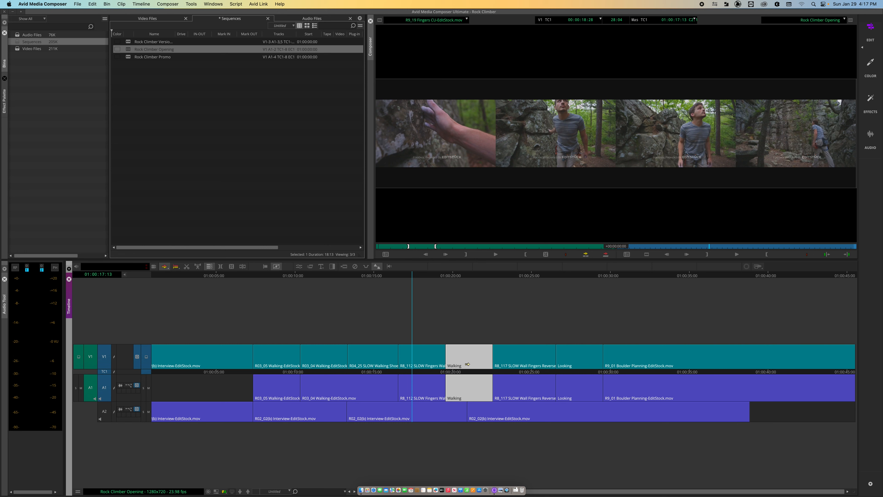
pyautogui.moveTo(467, 364); pyautogui.dragTo(334, 362)
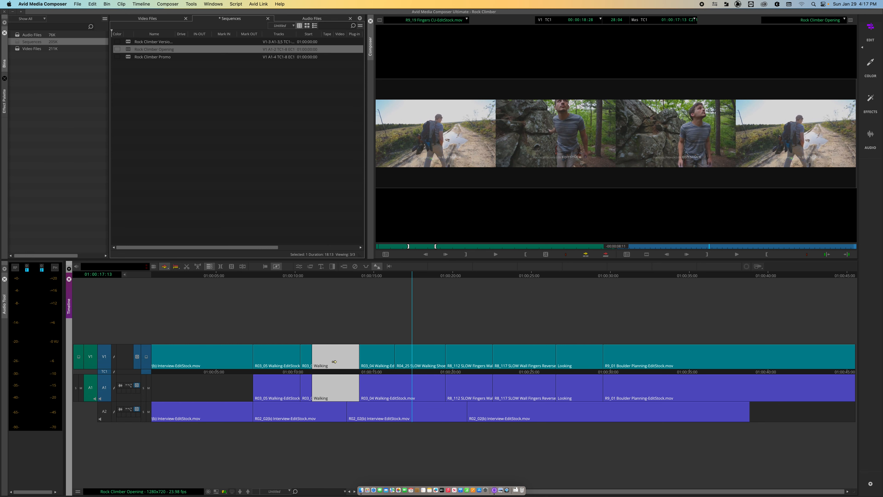
pyautogui.moveTo(334, 362); pyautogui.dragTo(369, 368)
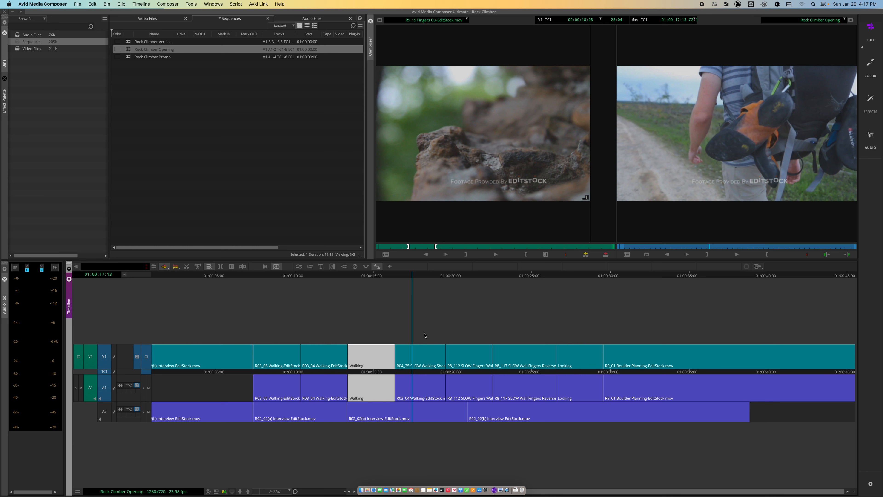
pyautogui.press('super+z')
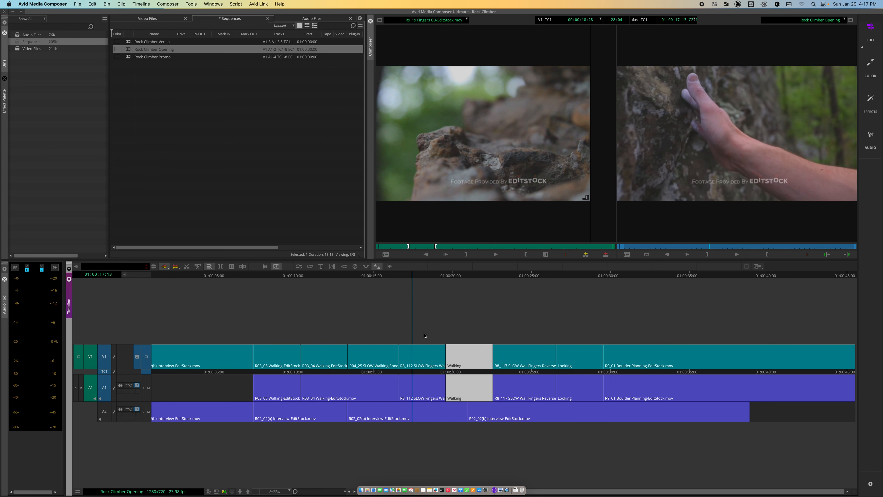
# Clear the Walking segment selection and check the Display During Segment Drag options in the Timeline Settings, keeping Four-Frame.
pyautogui.click(432, 315)
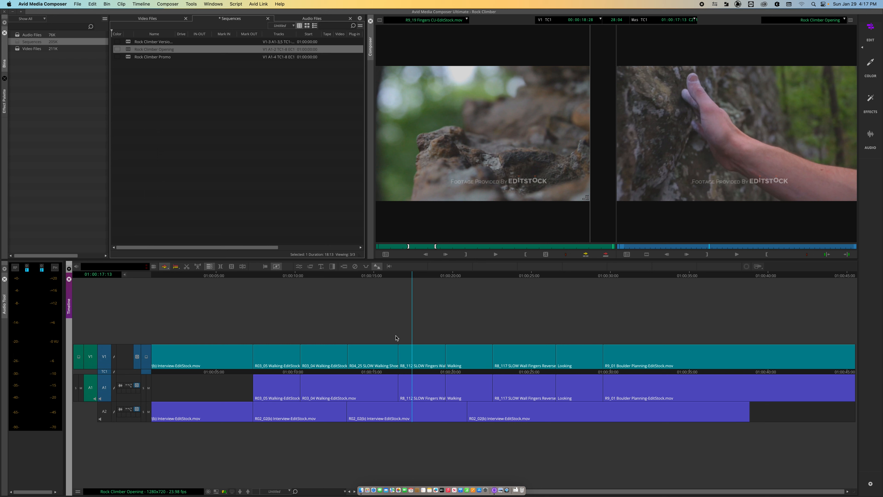
pyautogui.rightClick(440, 322)
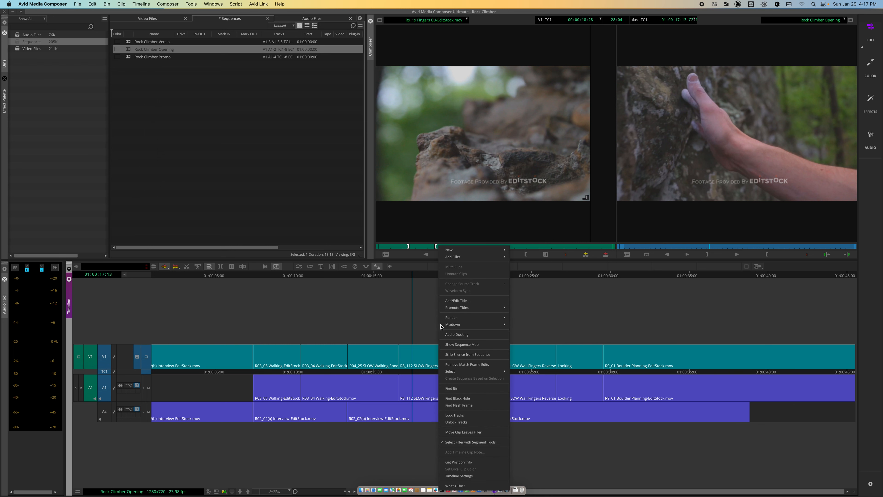
pyautogui.click(461, 476)
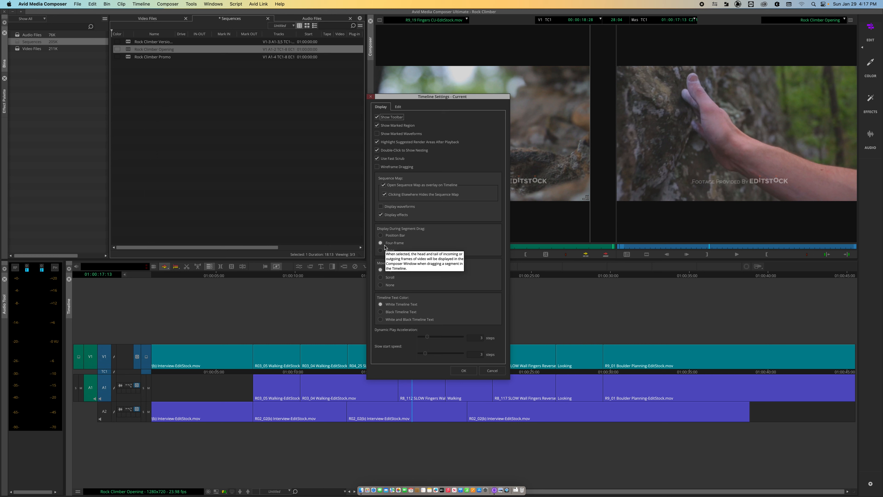
pyautogui.click(381, 251)
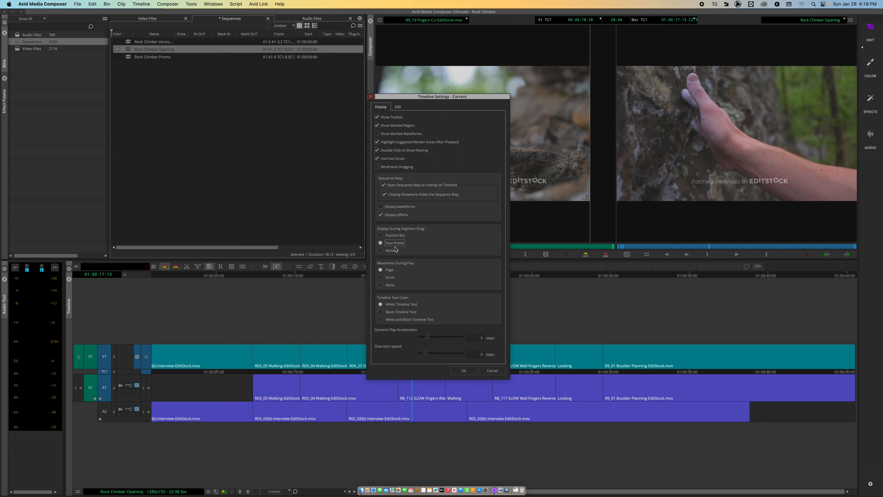
pyautogui.click(463, 370)
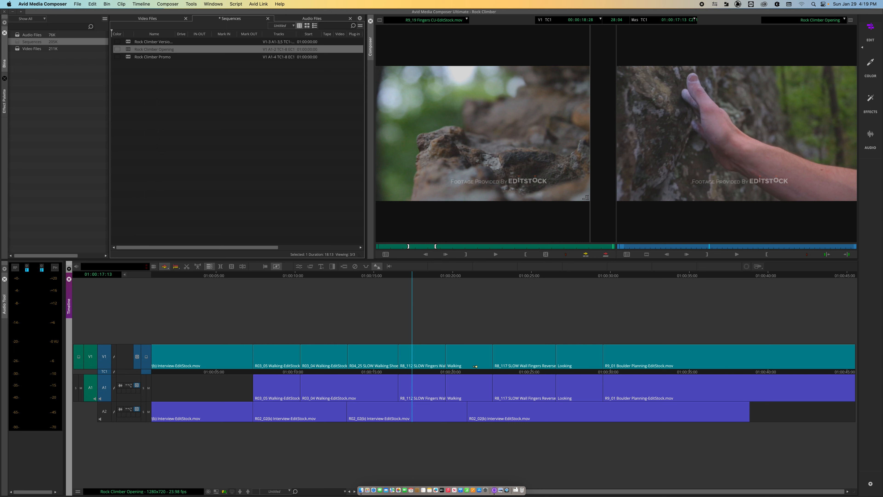
# Splice the Walking segment between R04_25 SLOW Walking Shoes and R8_112 SLOW Fingers, using the four-frame display to find the cut.
pyautogui.moveTo(482, 366); pyautogui.dragTo(448, 367)
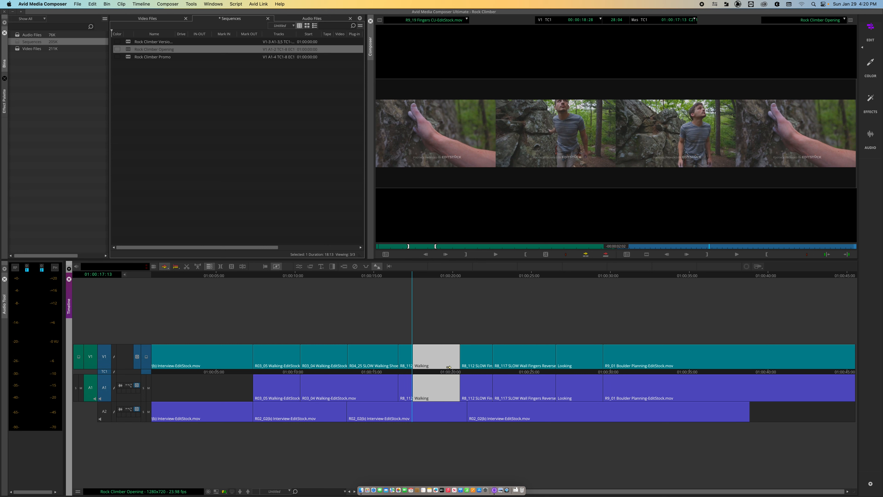
pyautogui.moveTo(449, 367); pyautogui.dragTo(452, 368)
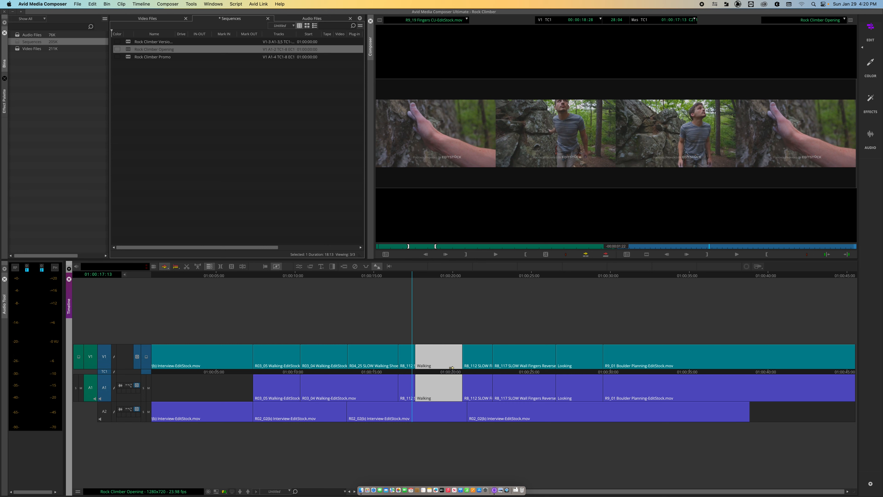
pyautogui.moveTo(451, 368)
pyautogui.mouseDown()
pyautogui.moveTo(425, 364)
pyautogui.moveTo(449, 364)
pyautogui.moveTo(435, 364)
pyautogui.mouseUp()
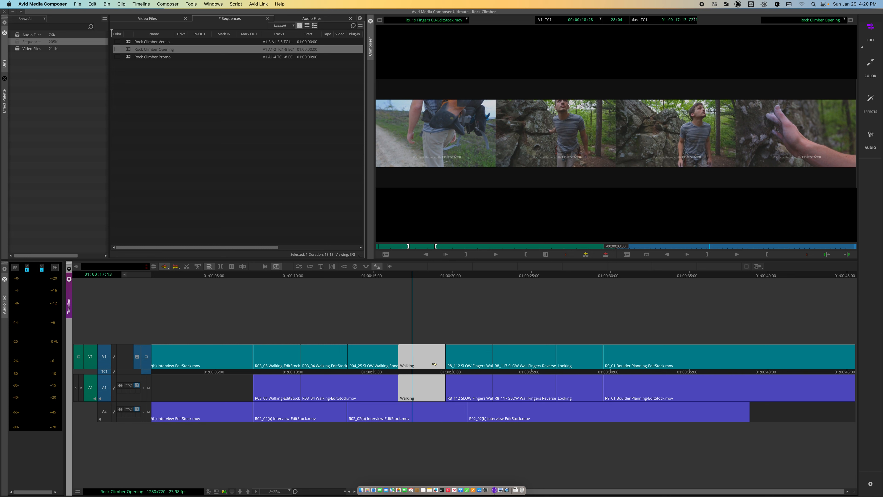
pyautogui.moveTo(434, 364); pyautogui.dragTo(435, 364)
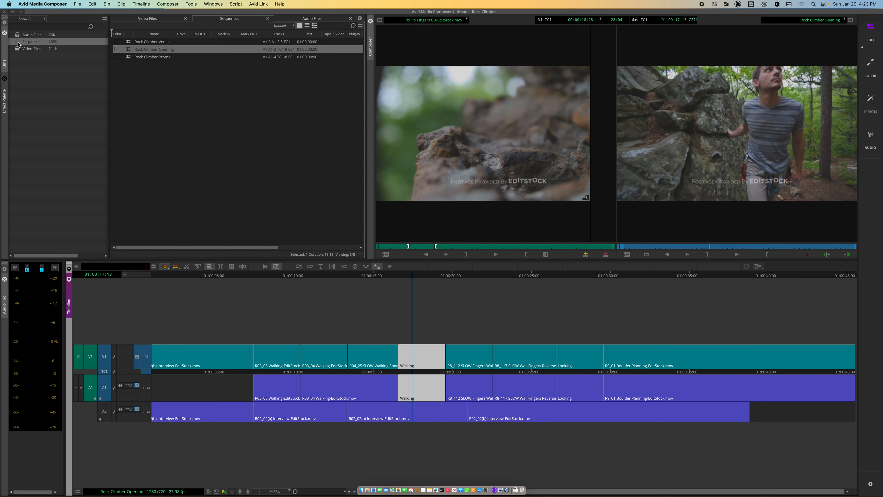
# Load R8_98 Spotting from the Video Files bin and overwrite it into the sequence directly after the Walking segment.
pyautogui.doubleClick(21, 51)
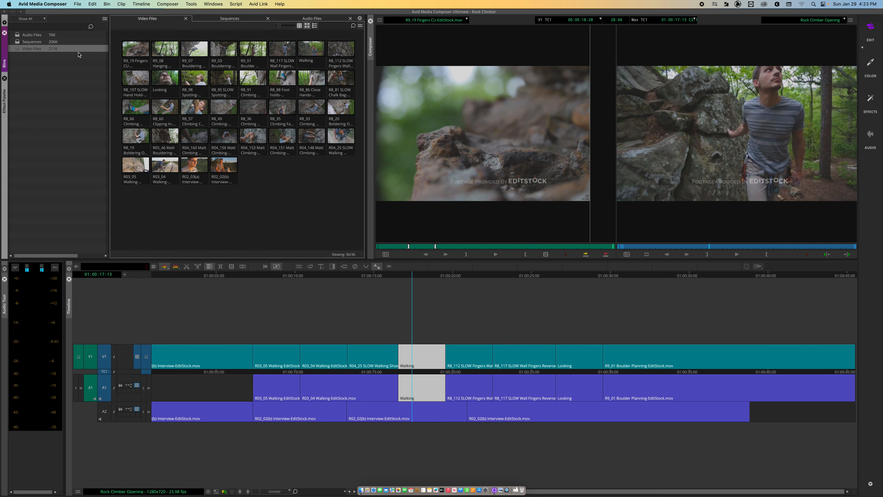
pyautogui.doubleClick(194, 79)
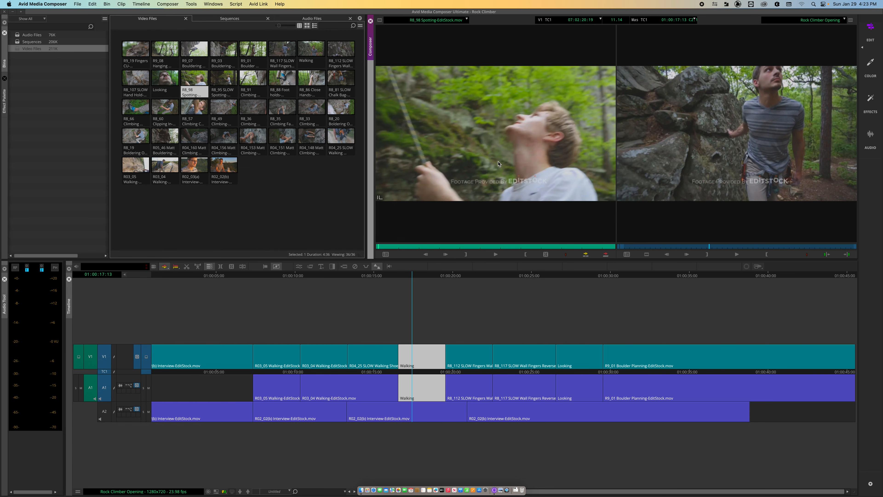
pyautogui.moveTo(518, 241); pyautogui.dragTo(441, 383)
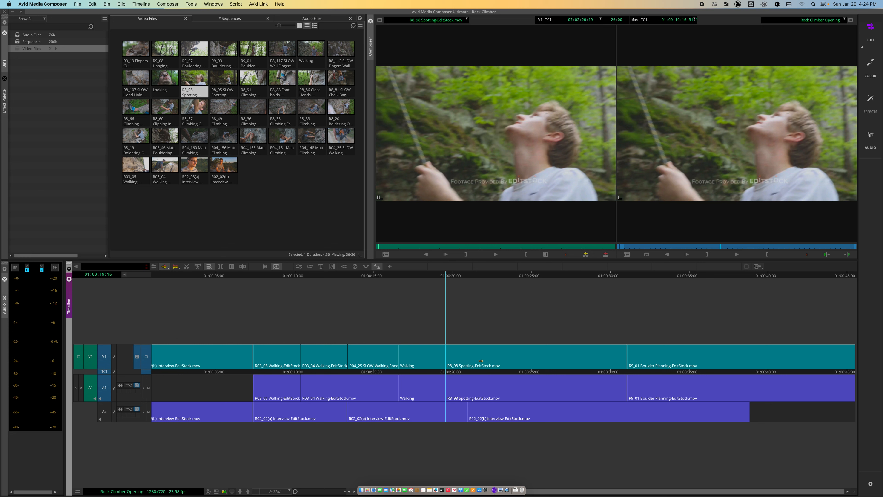
# Turn off Link Selection and select only the Walking segment on V1.
pyautogui.click(453, 361)
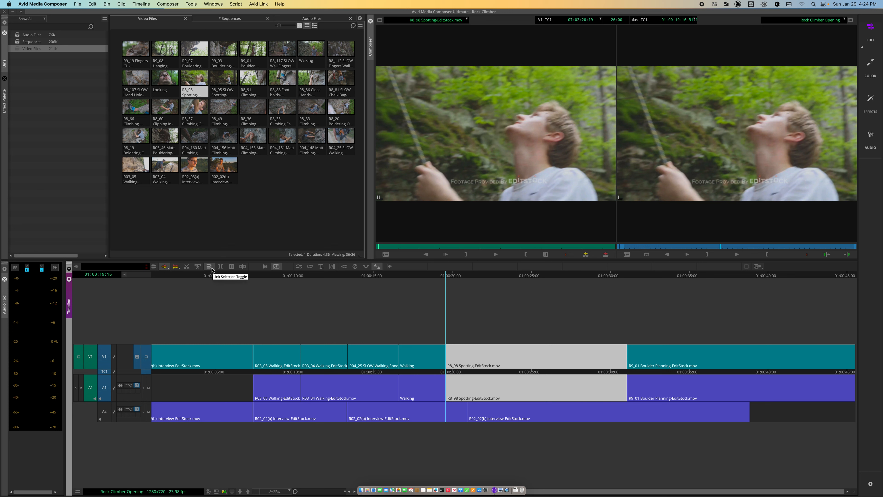
pyautogui.click(316, 325)
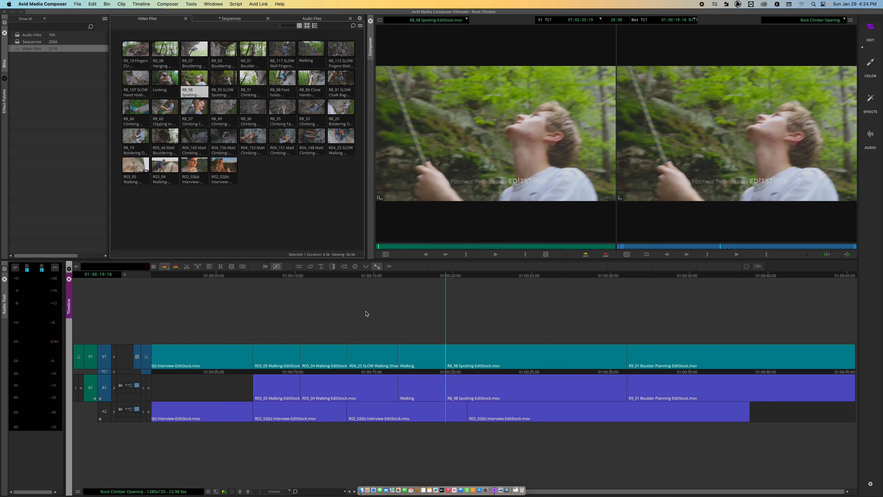
pyautogui.click(410, 361)
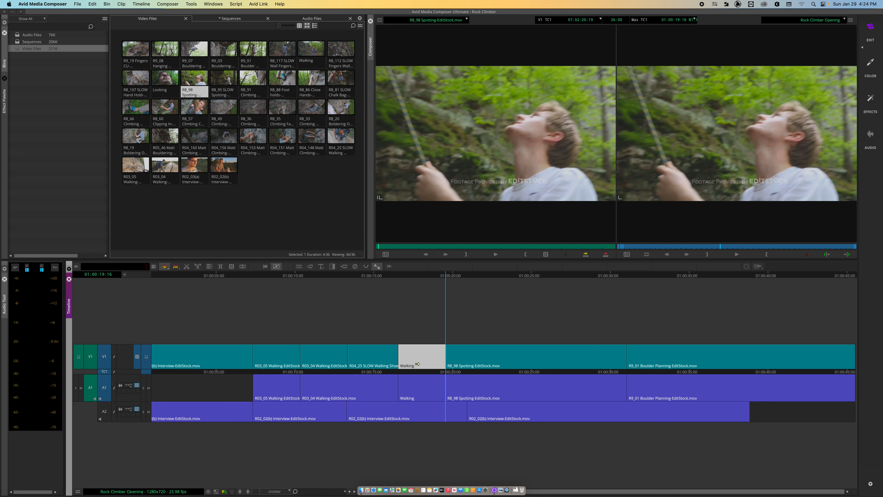
# Move only the V1 Walking segment ahead of R04_25 SLOW Walking Shoes, add the A1 Walking segment to the selection, and undo the move.
pyautogui.moveTo(418, 364); pyautogui.dragTo(375, 363)
pyautogui.moveTo(395, 364); pyautogui.dragTo(366, 364)
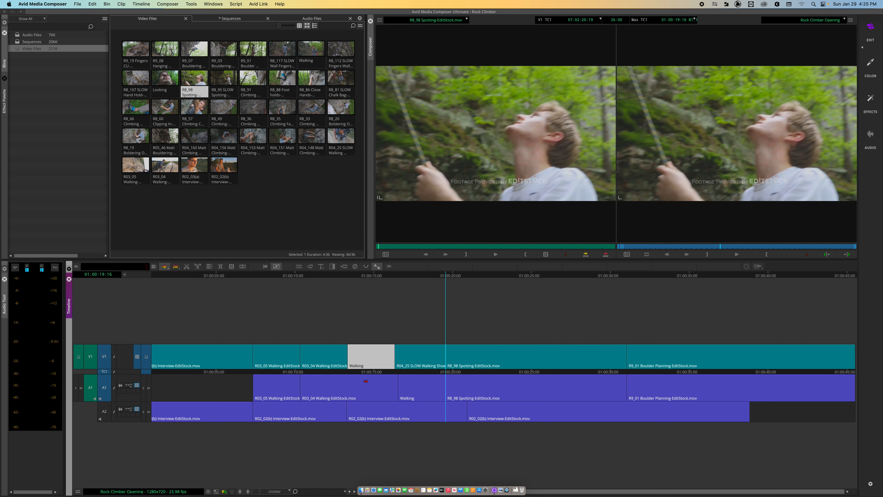
pyautogui.click(412, 384)
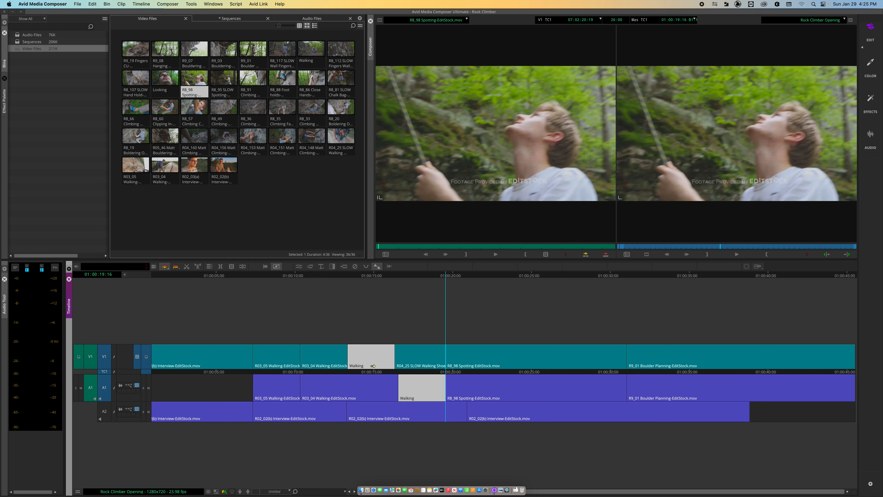
pyautogui.moveTo(373, 366); pyautogui.dragTo(345, 363)
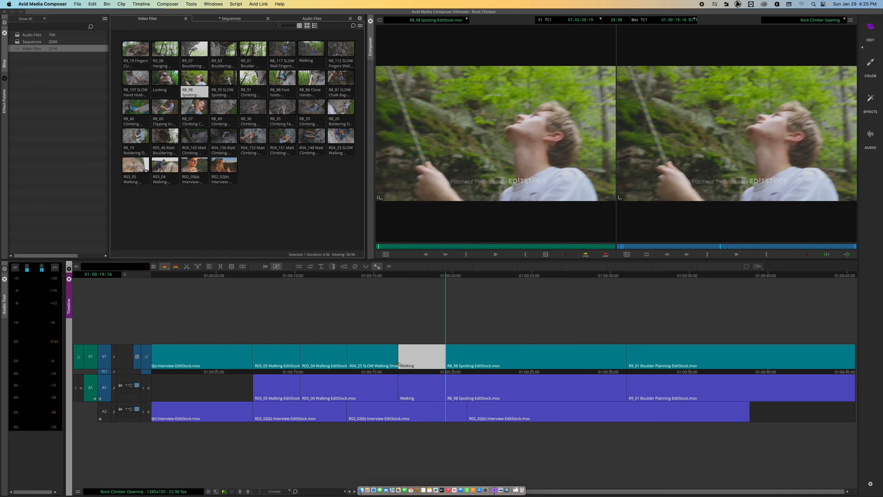
# Select R04_25 SLOW Walking Shoes, Walking and R8_98 Spotting together on V1, try moving them, undo the moves and clear the selection.
pyautogui.keyDown('shift'); pyautogui.click(465, 365); pyautogui.keyUp('shift')
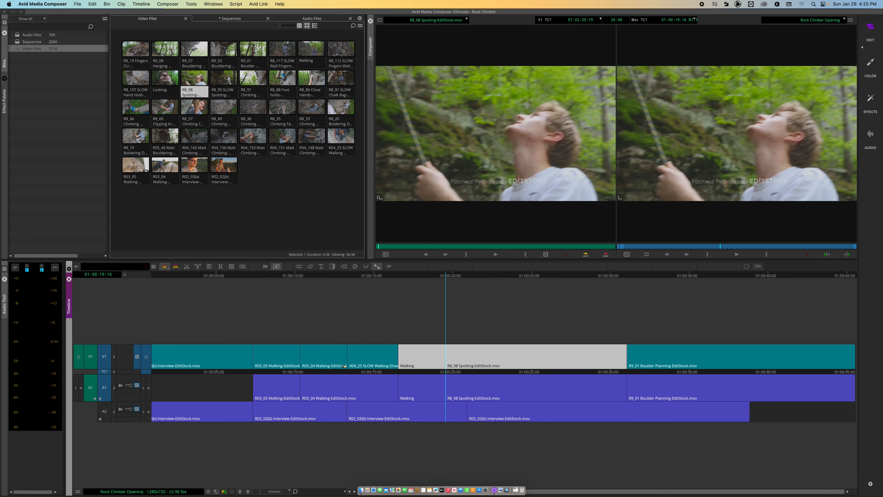
pyautogui.keyDown('shift'); pyautogui.click(367, 365); pyautogui.keyUp('shift')
pyautogui.moveTo(410, 365)
pyautogui.mouseDown()
pyautogui.moveTo(345, 365)
pyautogui.moveTo(412, 364)
pyautogui.mouseUp()
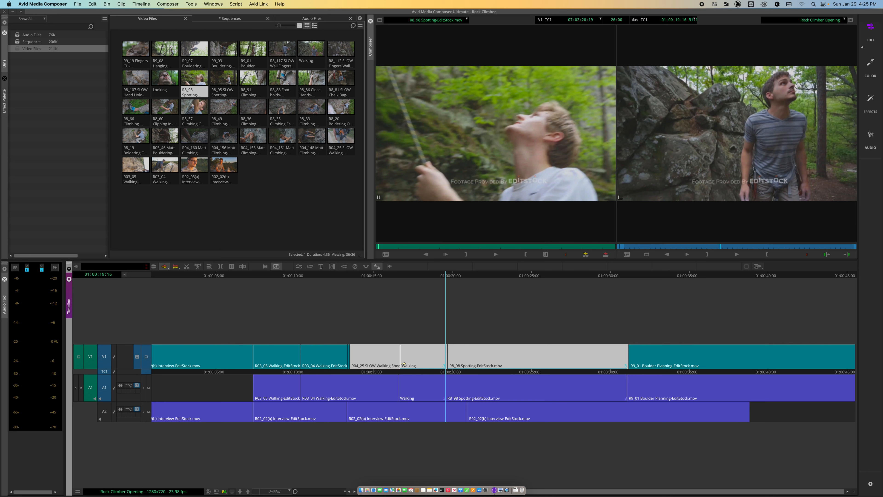
pyautogui.press('super+z')
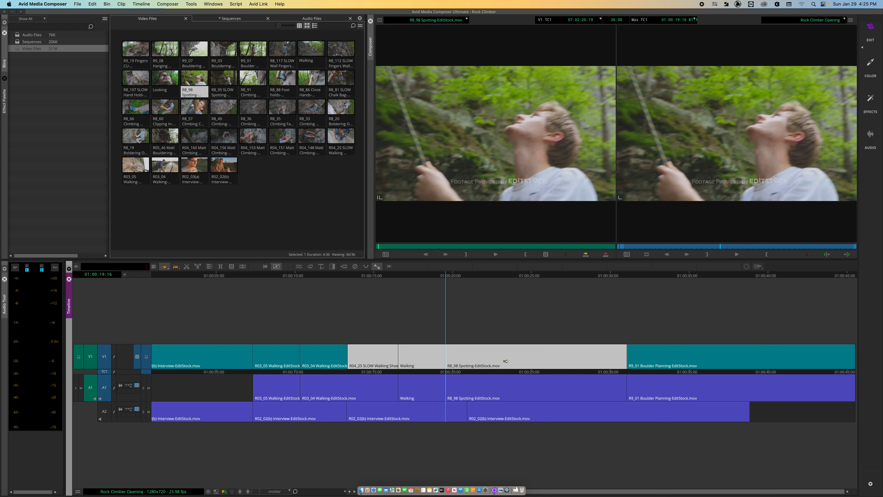
pyautogui.moveTo(494, 366); pyautogui.dragTo(277, 349)
pyautogui.press('super+z')
pyautogui.click(413, 309)
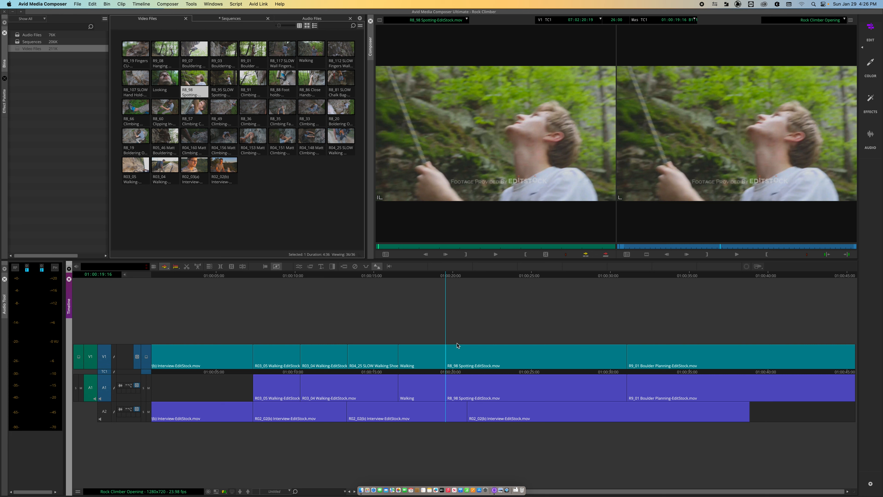
# Toggle Link Selection on and off repeatedly, testing it on the Walking segment, and clear the selection.
pyautogui.hotkey('shift', 'l')
pyautogui.hotkey('shift', 'l')
pyautogui.hotkey('shift', 'l')
pyautogui.hotkey('shift', 'l')
pyautogui.hotkey('shift', 'l')
pyautogui.moveTo(420, 366)
pyautogui.mouseDown()
pyautogui.moveTo(291, 370)
pyautogui.moveTo(413, 360)
pyautogui.mouseUp()
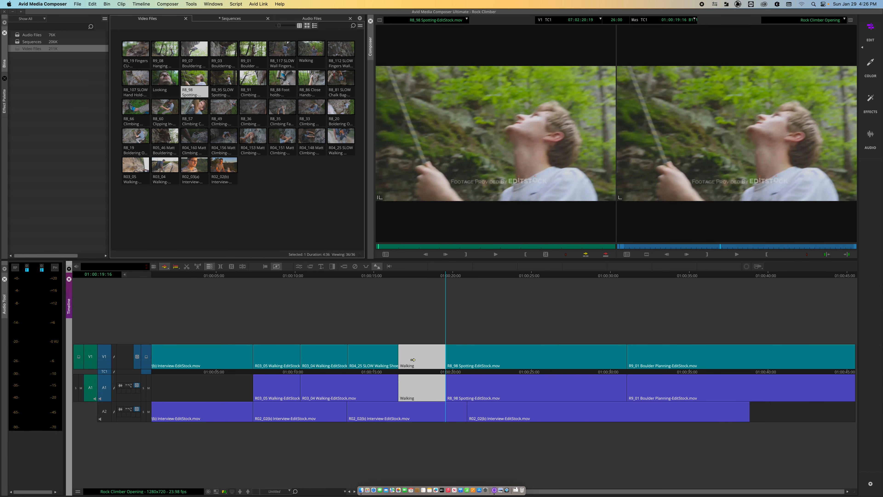
pyautogui.click(323, 309)
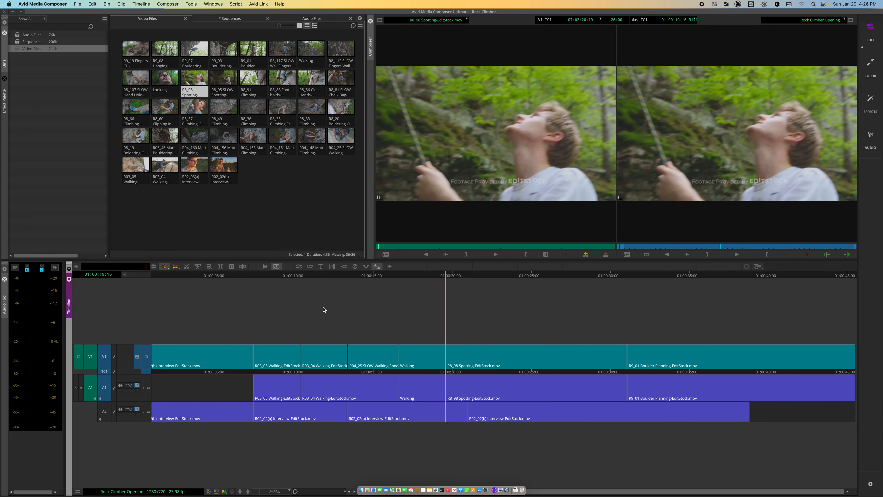
# Try splicing the unlinked V1 Walking segment into the R03_05 Walking shot, undo the move and clear the selection.
pyautogui.moveTo(433, 356); pyautogui.dragTo(317, 364)
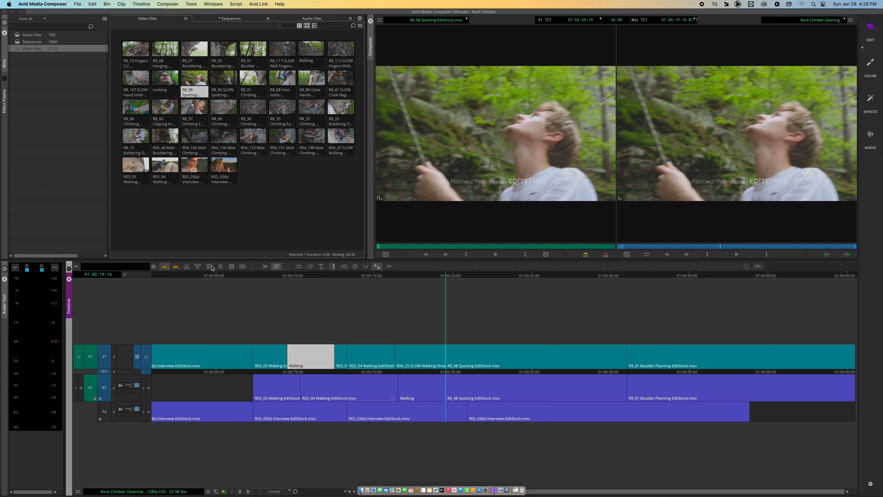
pyautogui.press('super+z')
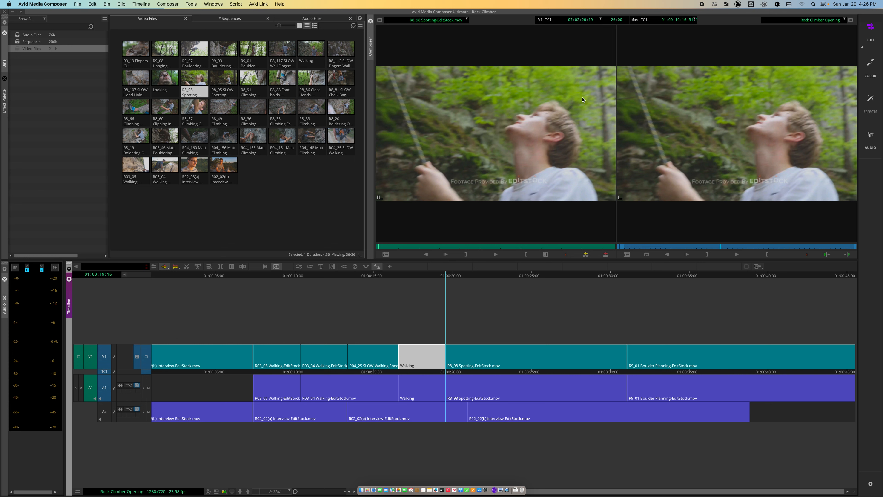
pyautogui.click(421, 288)
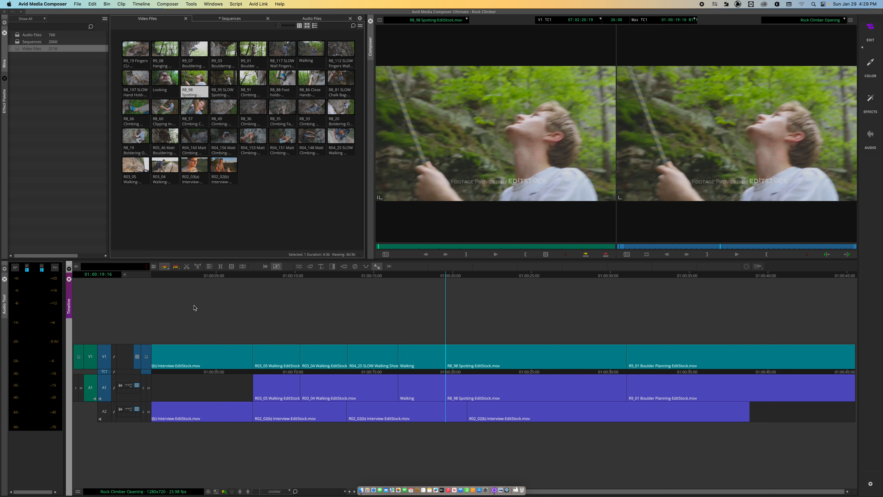
# Turn off the Extract/Splice-in segment tool, leaving only Lift/Overwrite, and turn it back on.
pyautogui.click(165, 267)
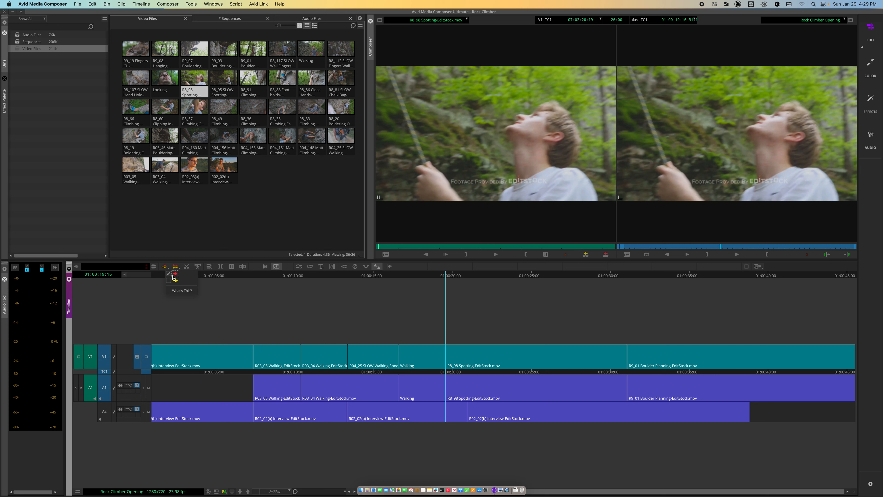
pyautogui.click(174, 277)
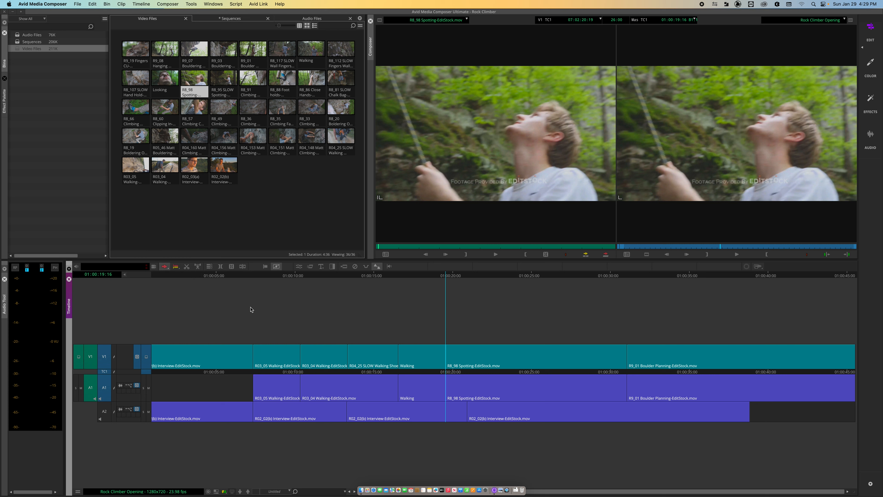
pyautogui.click(166, 270)
pyautogui.click(167, 269)
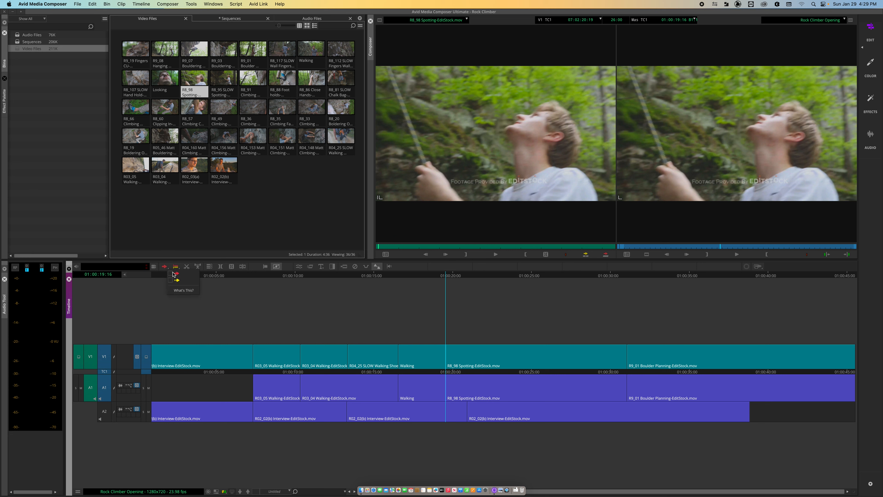
pyautogui.click(178, 280)
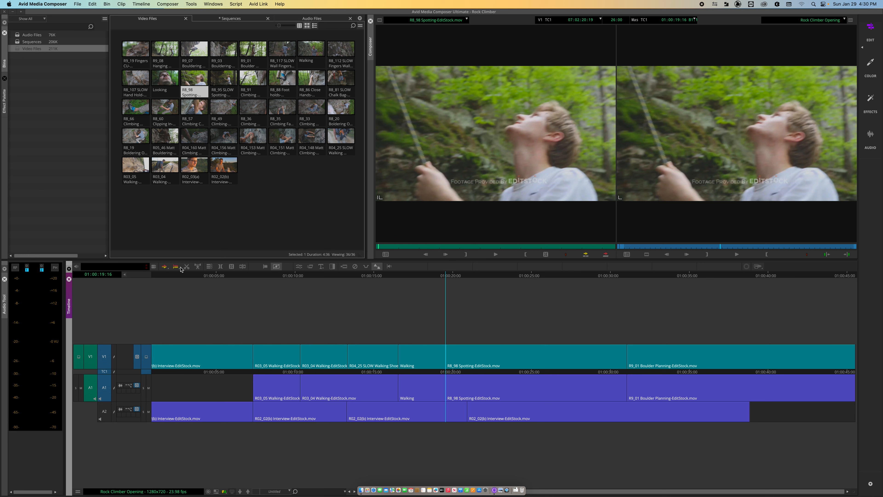
pyautogui.click(166, 270)
# Turn on Link Selection and select the linked Walking segment on V1 and A1.
pyautogui.moveTo(408, 382)
pyautogui.mouseDown()
pyautogui.moveTo(356, 380)
pyautogui.moveTo(404, 382)
pyautogui.moveTo(376, 383)
pyautogui.moveTo(393, 382)
pyautogui.mouseUp()
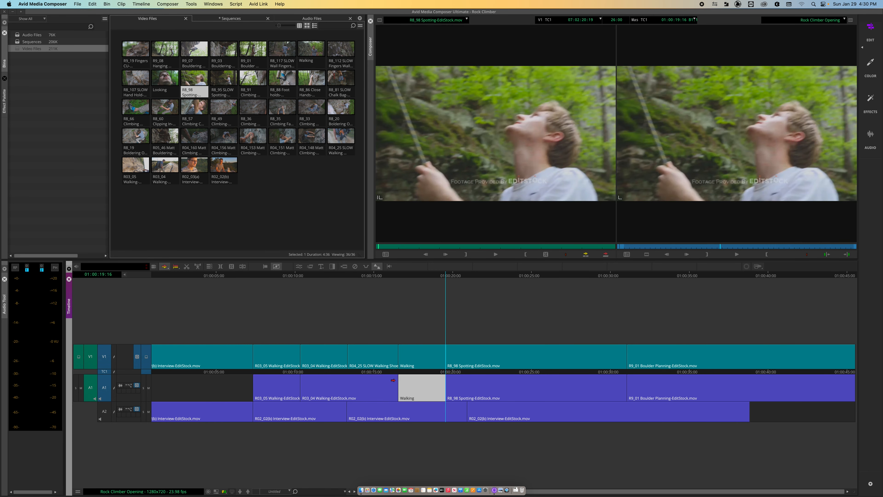
pyautogui.click(210, 266)
pyautogui.click(413, 380)
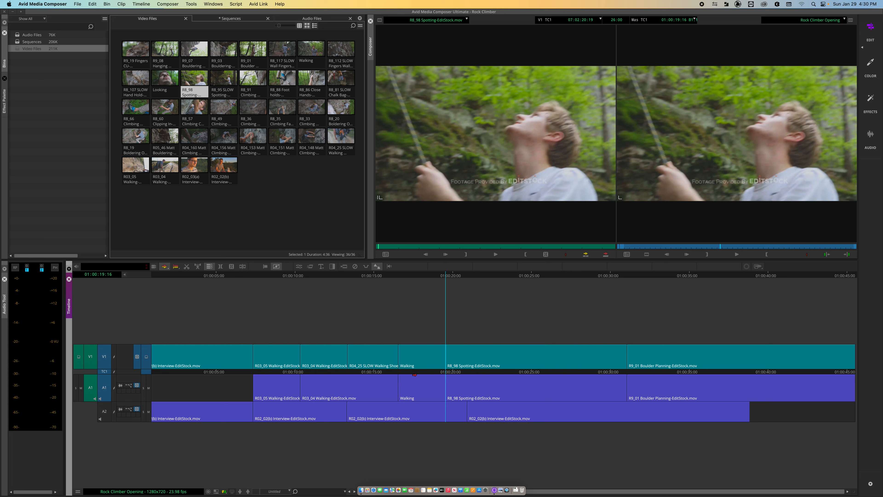
pyautogui.click(415, 379)
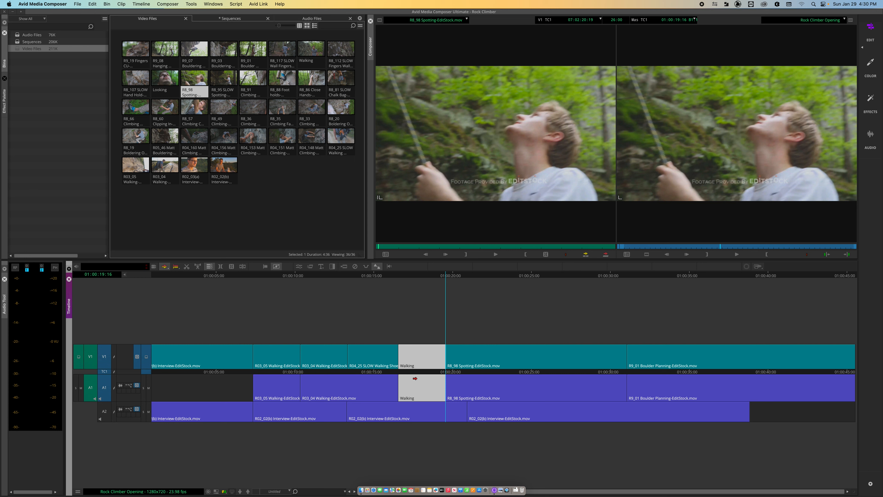
# Try to overwrite part of the R04_25 SLOW Walking shot by moving the linked Walking segment earlier with Lift/Overwrite.
pyautogui.moveTo(415, 378); pyautogui.dragTo(409, 378)
pyautogui.moveTo(386, 378); pyautogui.dragTo(385, 378)
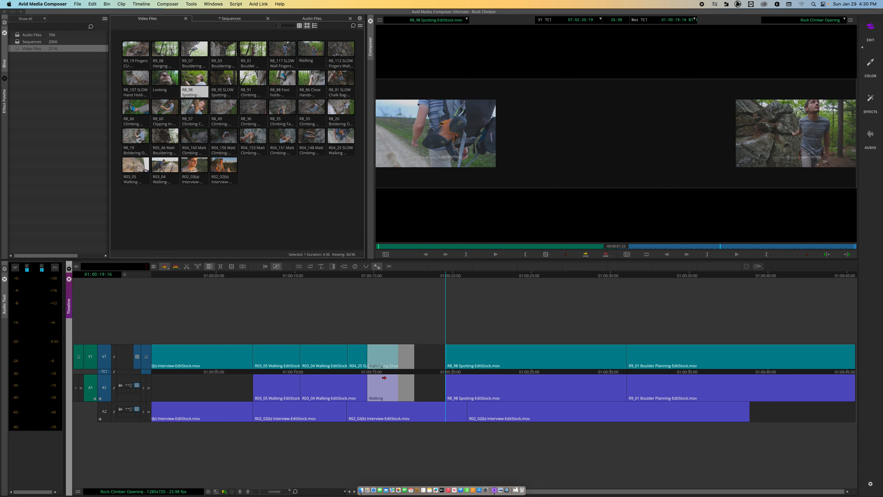
pyautogui.moveTo(384, 378); pyautogui.dragTo(384, 379)
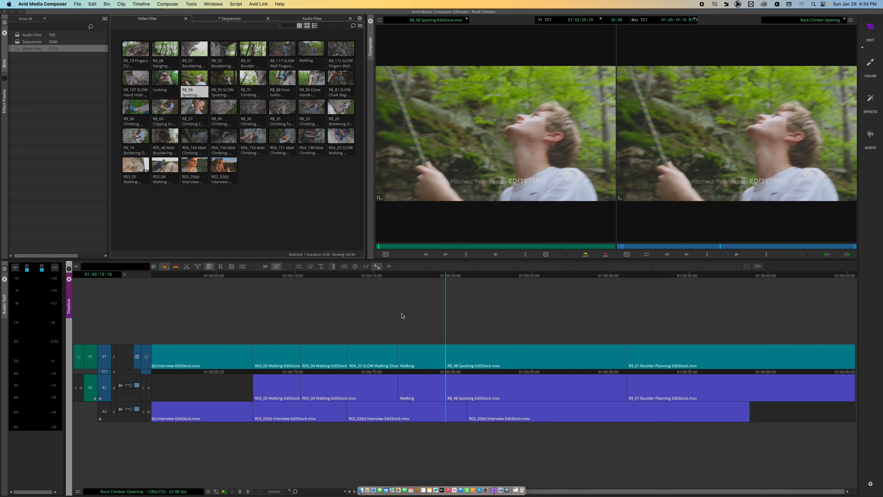
# Add video tracks V2 and V3 to the Rock Climber Opening sequence.
pyautogui.press('super+y')
pyautogui.press('super+y')
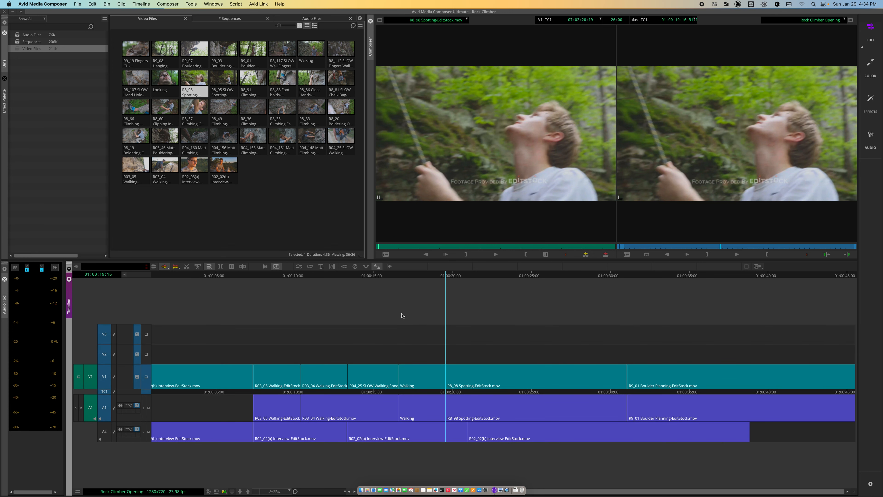
# Move the Walking video segment from V1 up to V2 with Lift/Overwrite and return it to V1.
pyautogui.click(410, 371)
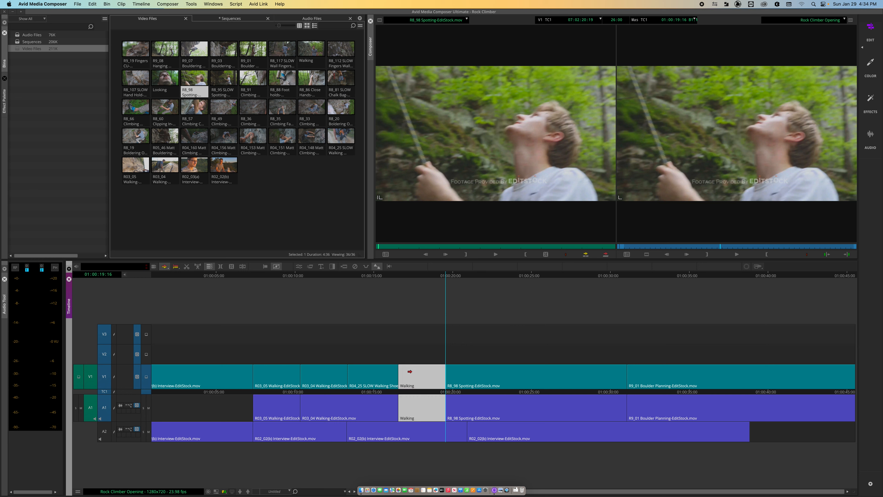
pyautogui.moveTo(410, 372); pyautogui.dragTo(409, 357)
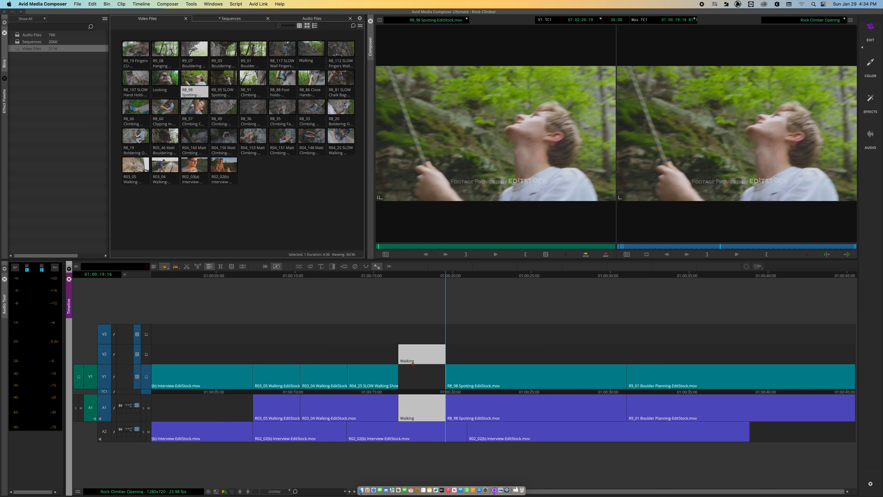
pyautogui.moveTo(412, 364); pyautogui.dragTo(415, 367)
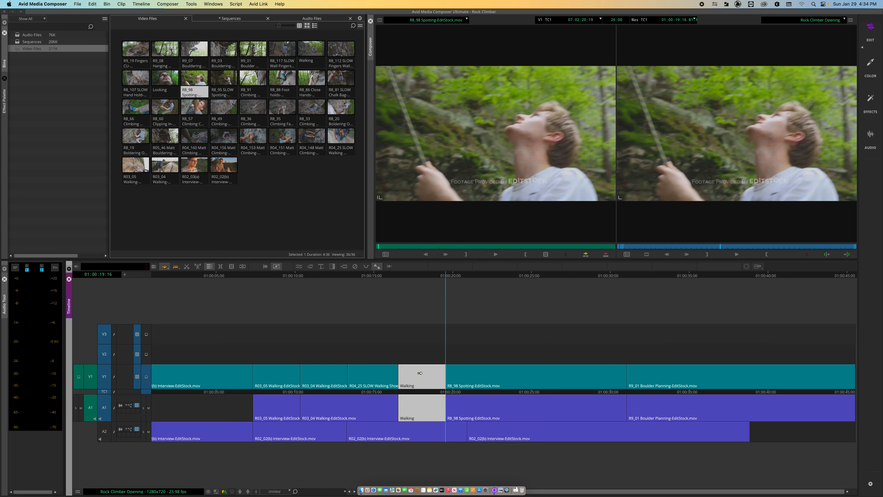
# Try moving the Walking video segment from V1 up to V2 with Extract/Splice-in and reverse the move.
pyautogui.moveTo(419, 383); pyautogui.dragTo(420, 358)
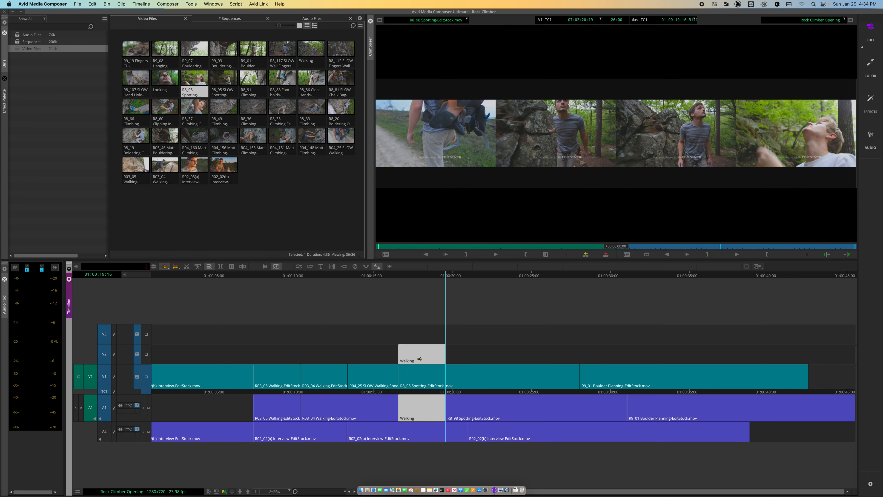
pyautogui.moveTo(419, 359); pyautogui.dragTo(422, 360)
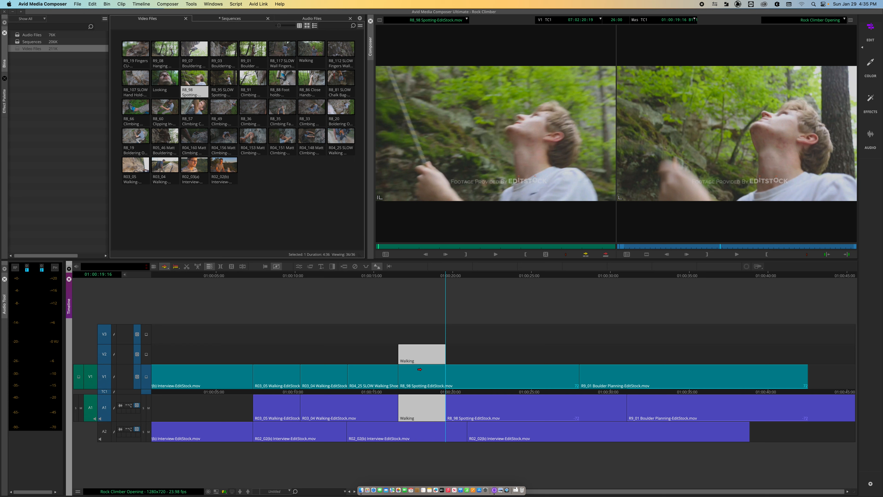
pyautogui.moveTo(420, 369); pyautogui.dragTo(419, 369)
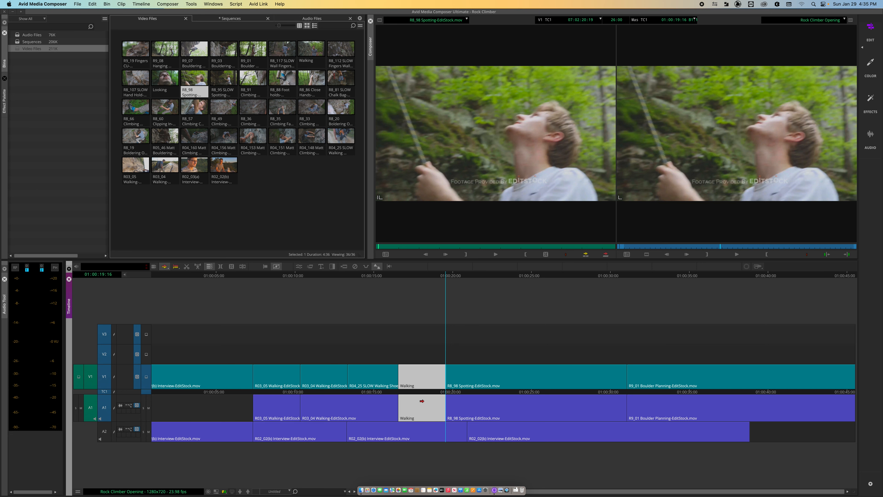
# Add audio track A3 and move the linked Walking segment's audio from A1 down to A3 with Lift/Overwrite.
pyautogui.press('super+u')
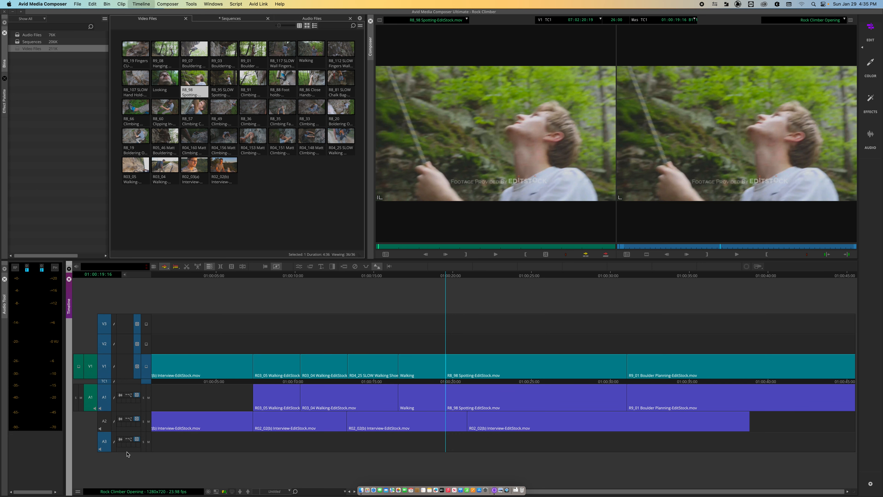
pyautogui.click(415, 391)
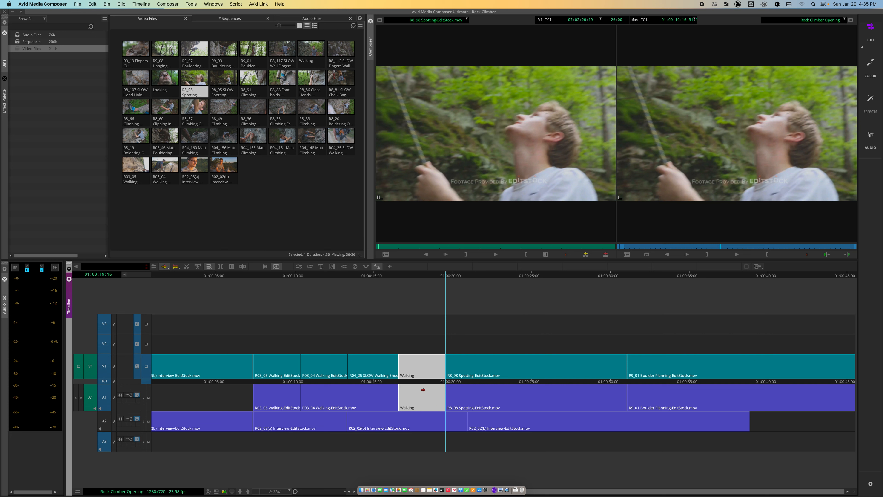
pyautogui.moveTo(423, 405); pyautogui.dragTo(417, 436)
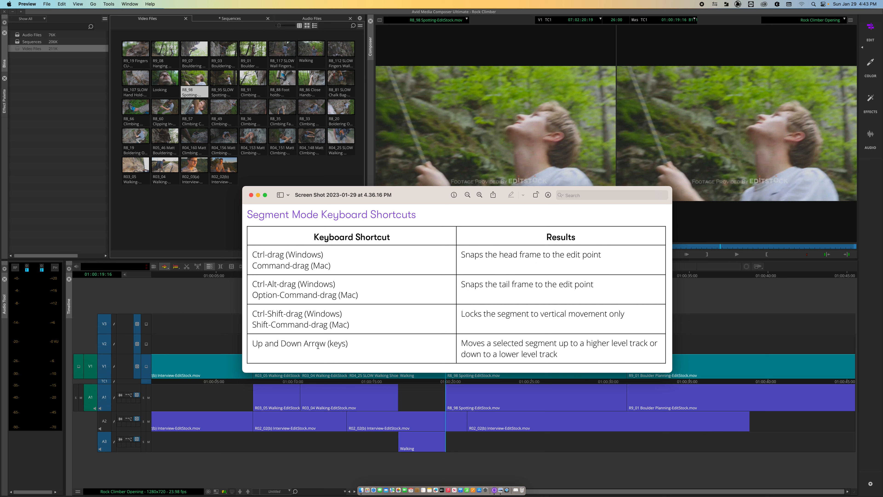
# Close the Segment Mode Keyboard Shortcuts reference image.
pyautogui.click(251, 196)
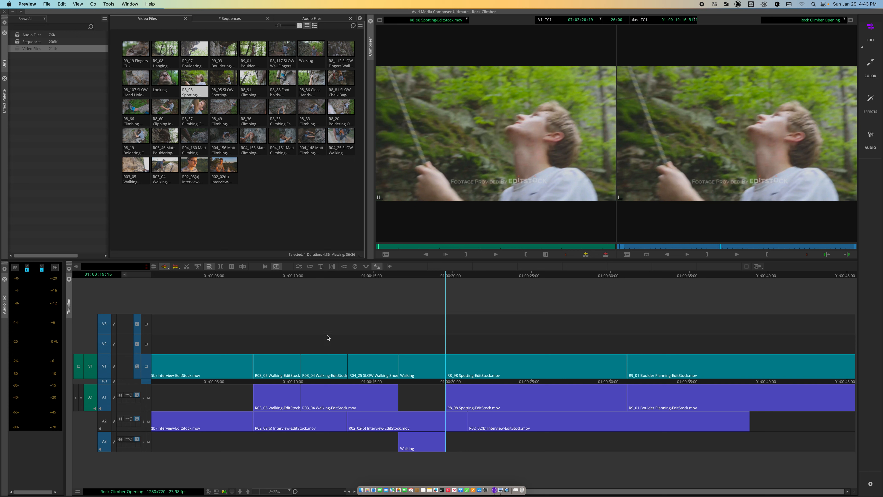
# Move the linked R03_05 Walking video segment from V1 up to V3 and back down to V1.
pyautogui.click(387, 375)
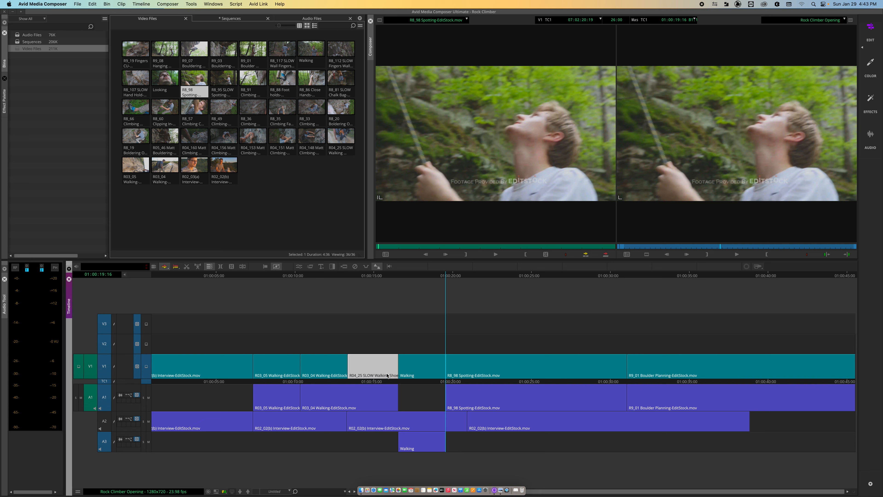
pyautogui.click(282, 374)
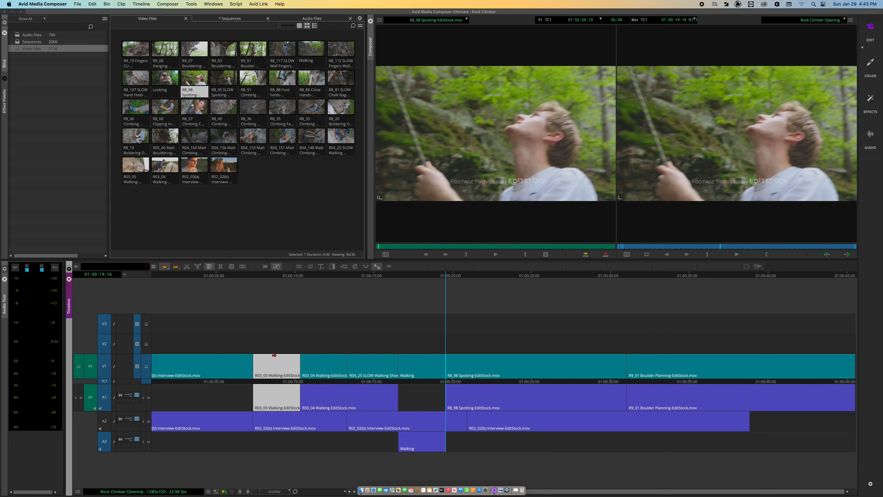
pyautogui.moveTo(274, 355); pyautogui.dragTo(274, 349)
pyautogui.press('super+z')
pyautogui.press('super+Up')
pyautogui.press('super+Up')
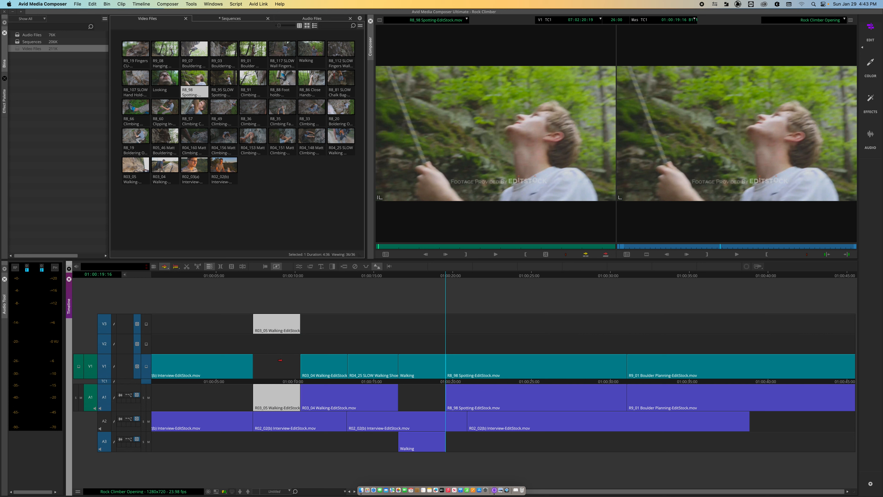
pyautogui.press('super+Down')
pyautogui.press('super+Down')
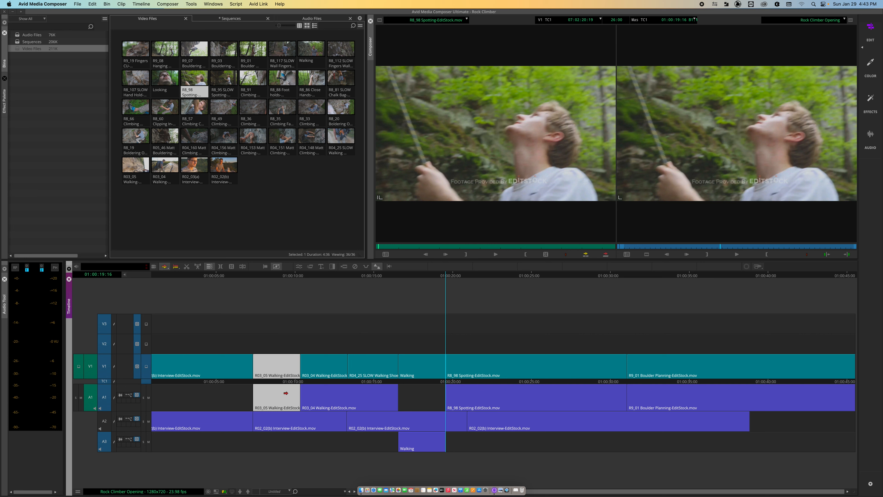
# Move the R03_05 Walking audio segment down to A3, return it to A1 and clear the selection.
pyautogui.press('super+Down')
pyautogui.press('super+Down')
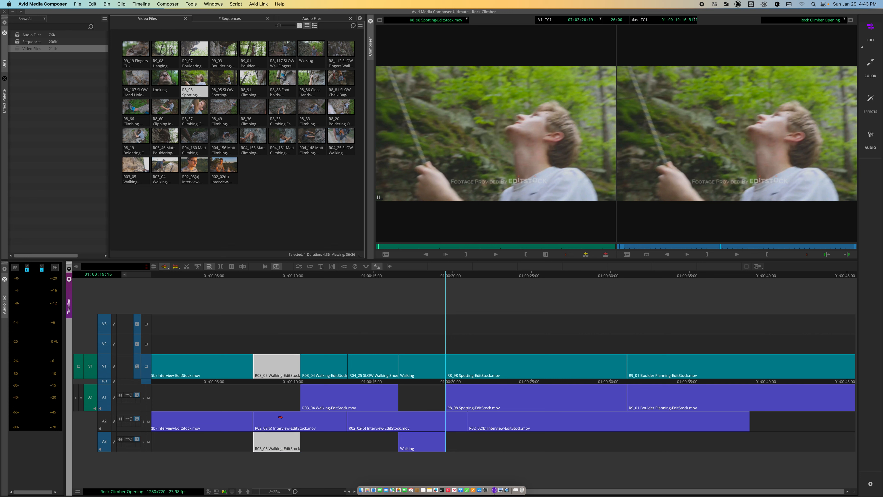
pyautogui.moveTo(279, 434); pyautogui.dragTo(280, 402)
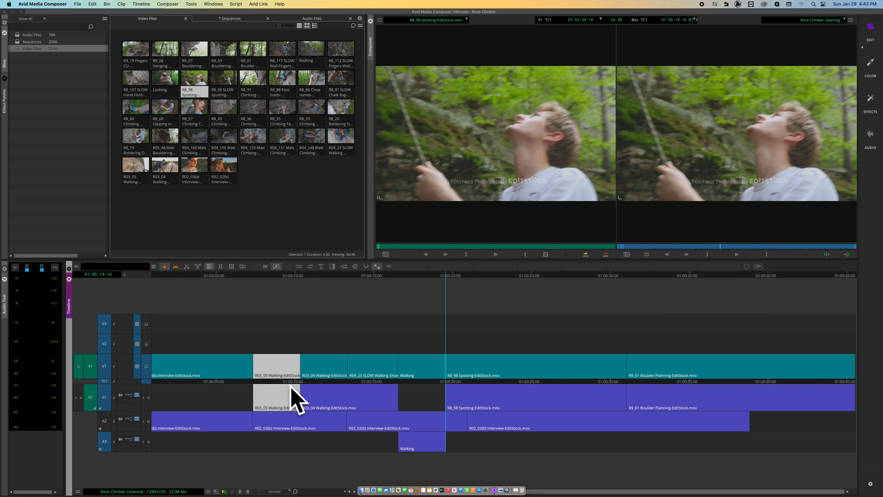
pyautogui.click(266, 295)
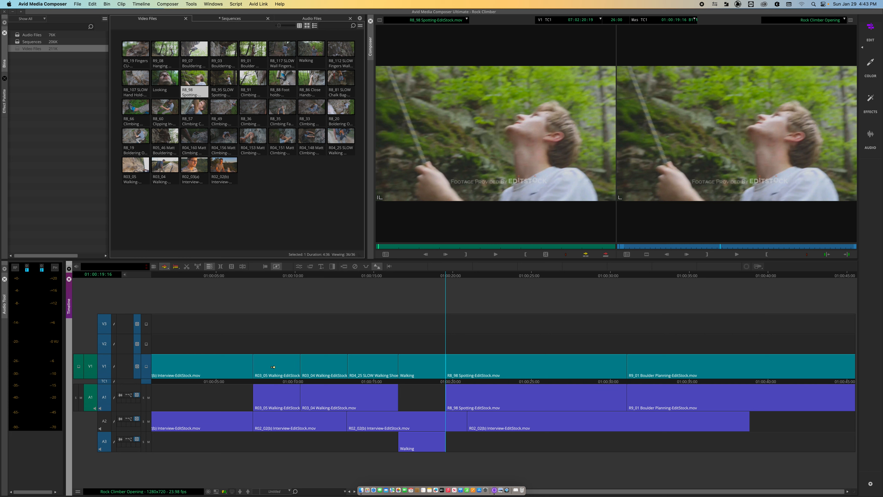
# With Link Selection off, move only the R03_05 Walking video to V3, undo it, and restore Link Selection.
pyautogui.click(210, 268)
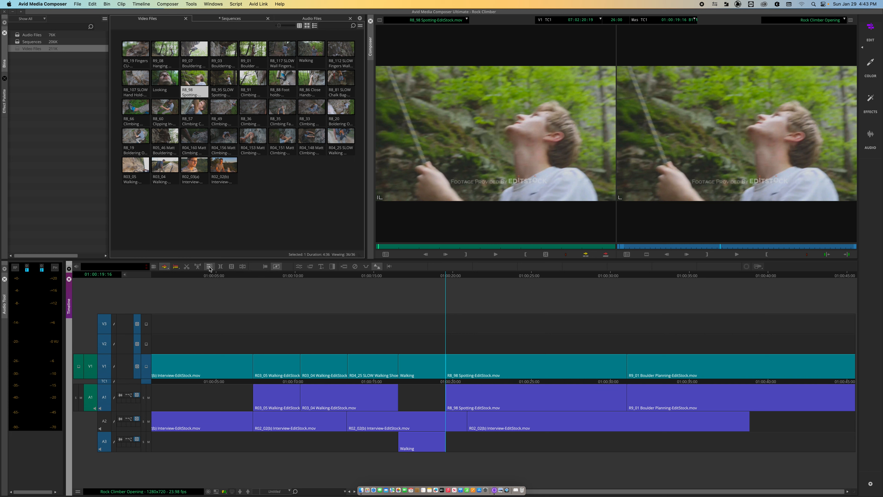
pyautogui.click(278, 359)
pyautogui.moveTo(278, 359); pyautogui.dragTo(279, 318)
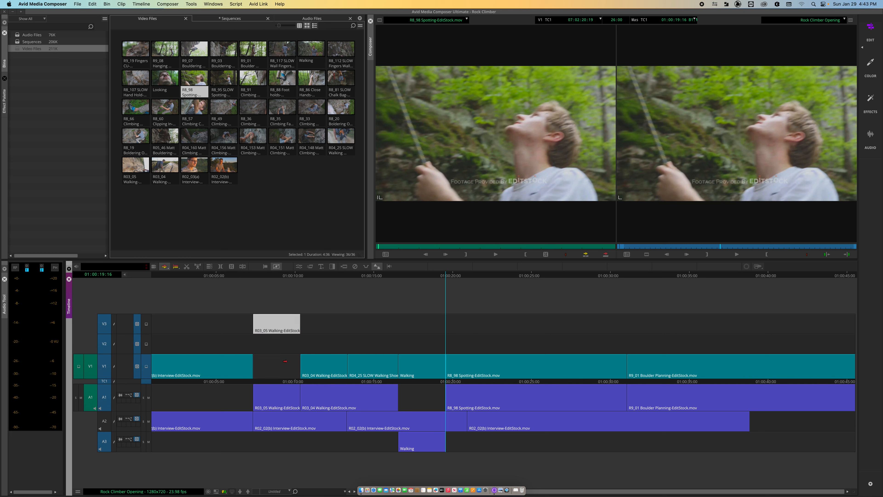
pyautogui.press('super+z')
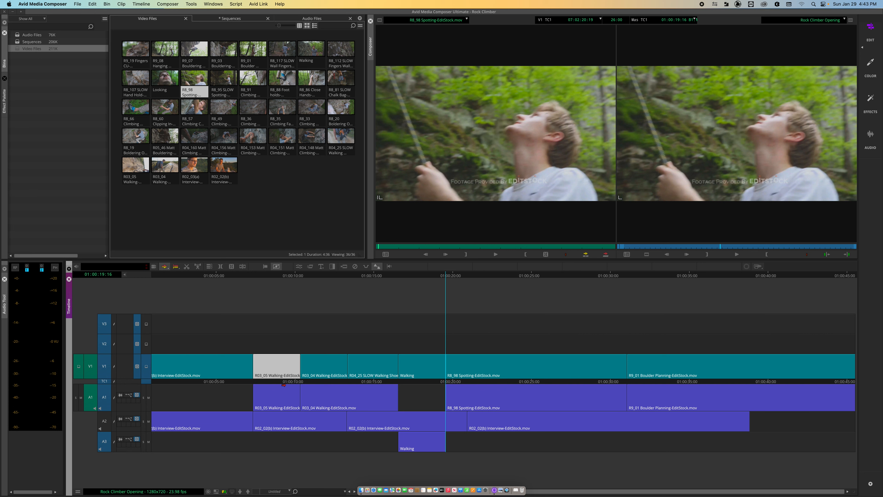
pyautogui.click(209, 267)
pyautogui.click(261, 314)
pyautogui.click(273, 300)
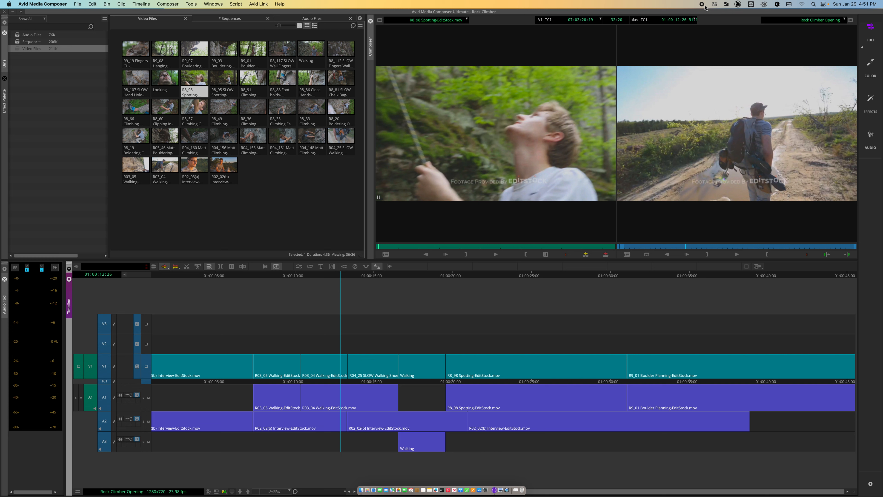
# Check which segment tools are enabled in the Smart Tool's segment options.
pyautogui.rightClick(165, 267)
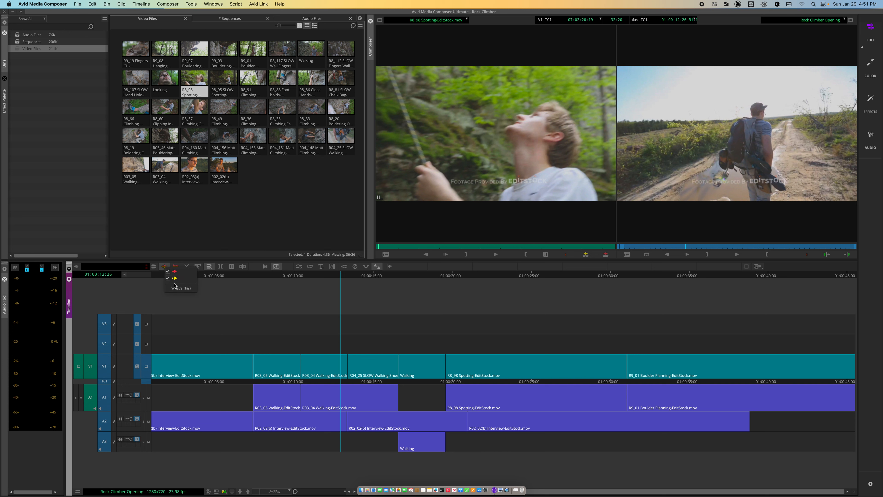
pyautogui.click(159, 267)
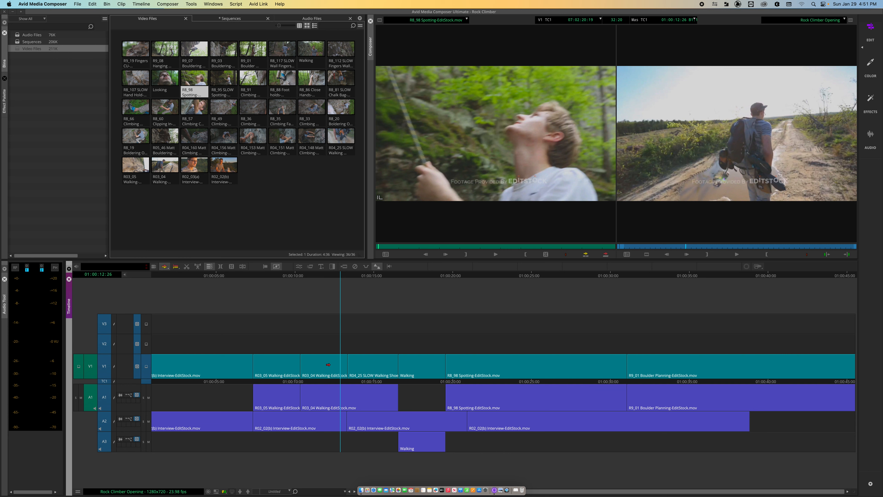
# Select the R04_25 SLOW Walking, R8_98 Spotting, Walking and R03_04 Walking segments together.
pyautogui.click(370, 359)
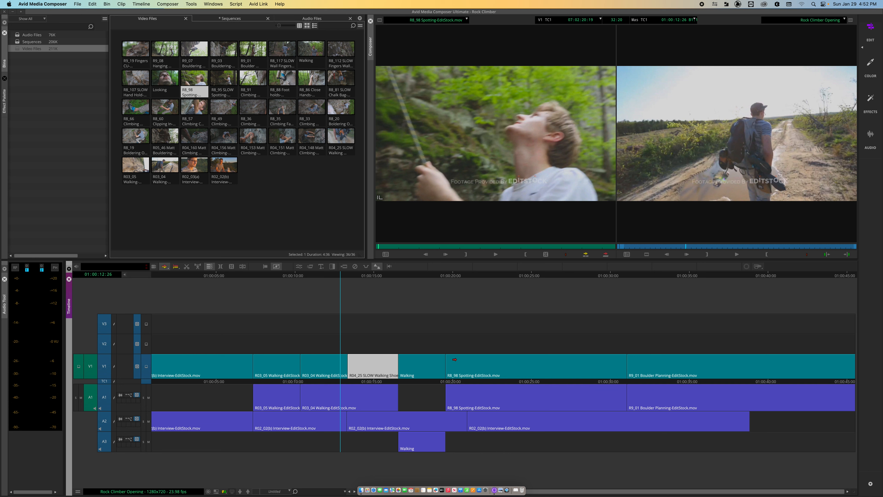
pyautogui.keyDown('shift'); pyautogui.click(456, 361); pyautogui.keyUp('shift')
pyautogui.keyDown('shift'); pyautogui.click(417, 374); pyautogui.keyUp('shift')
pyautogui.keyDown('shift'); pyautogui.click(308, 362); pyautogui.keyUp('shift')
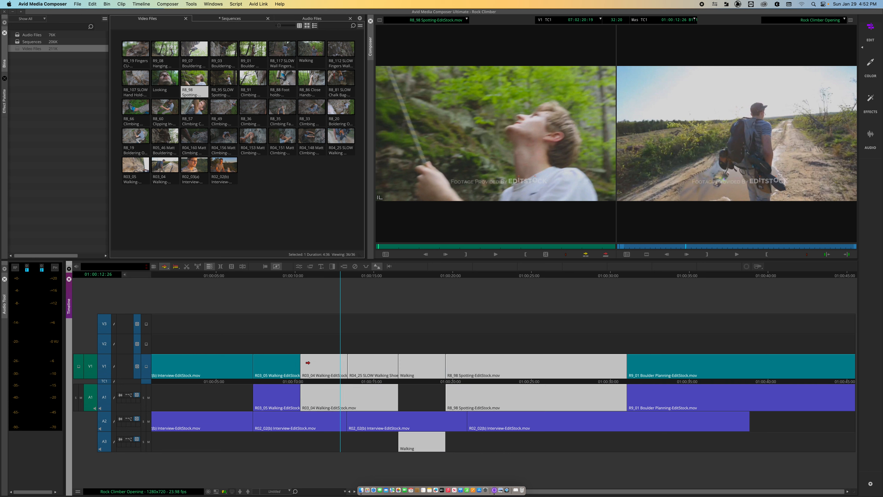
# Remove the R03_04, R04_25 SLOW, Walking and R8_98 Spotting segments from the selection one by one.
pyautogui.keyDown('shift'); pyautogui.click(316, 362); pyautogui.keyUp('shift')
pyautogui.keyDown('shift'); pyautogui.click(316, 362); pyautogui.keyUp('shift')
pyautogui.keyDown('shift'); pyautogui.click(316, 362); pyautogui.keyUp('shift')
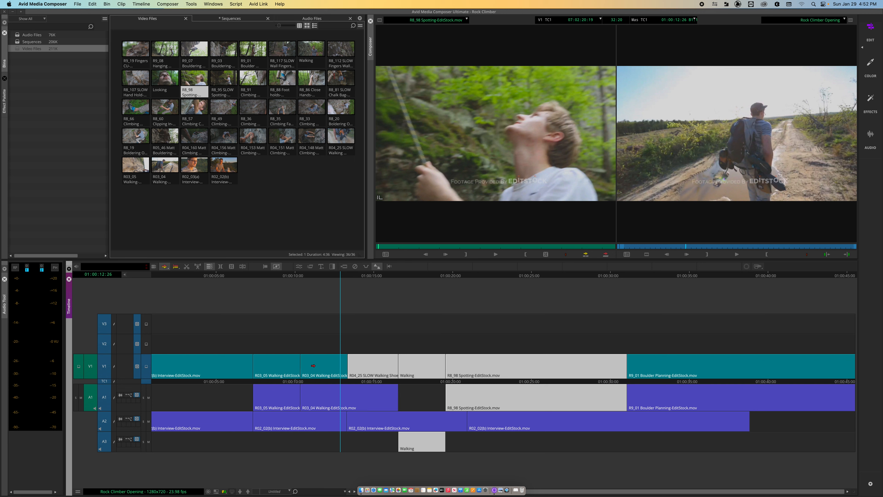
pyautogui.keyDown('shift'); pyautogui.click(395, 371); pyautogui.keyUp('shift')
pyautogui.keyDown('shift'); pyautogui.click(417, 373); pyautogui.keyUp('shift')
pyautogui.keyDown('shift'); pyautogui.click(477, 374); pyautogui.keyUp('shift')
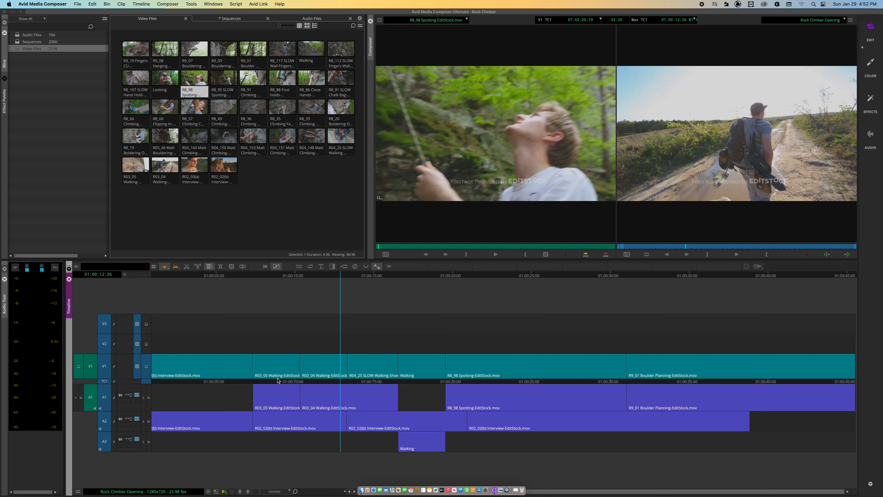
# Try moving the R03_05 Walking segment later with its audio on A2, undo the move and clear the selection.
pyautogui.click(207, 375)
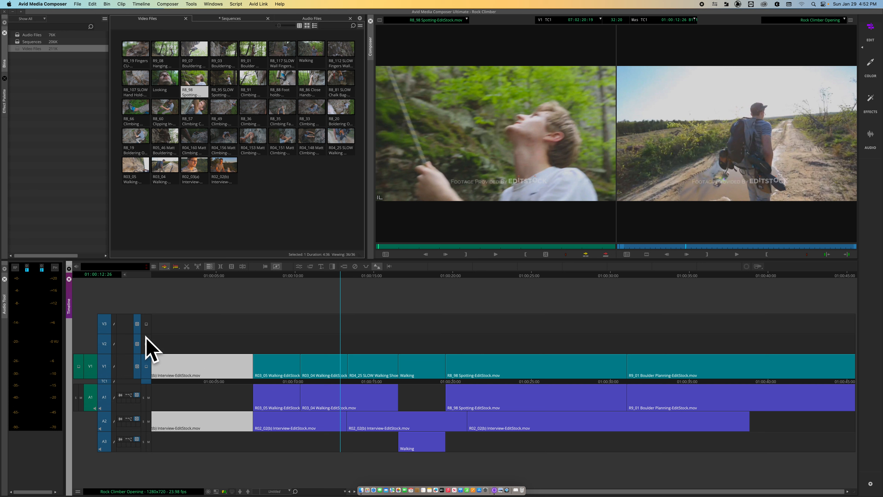
pyautogui.moveTo(291, 411); pyautogui.dragTo(331, 417)
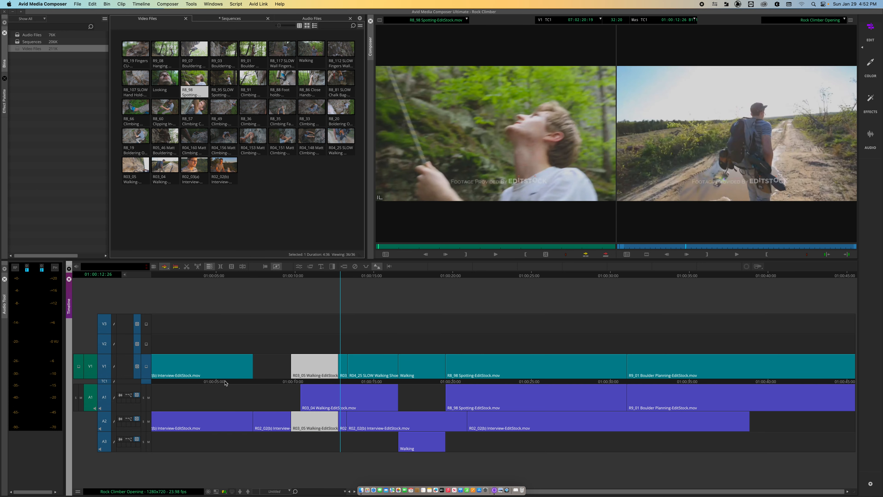
pyautogui.press('super+z')
pyautogui.click(310, 315)
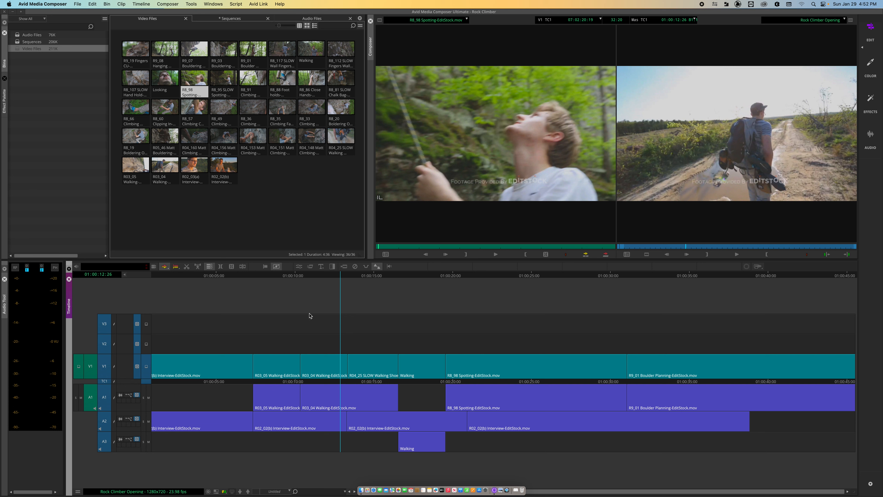
# Select the nonadjacent R03_05 Walking, R04_25 SLOW Walking and R8_98 Spotting segments together.
pyautogui.click(270, 372)
pyautogui.keyDown('shift'); pyautogui.click(369, 371); pyautogui.keyUp('shift')
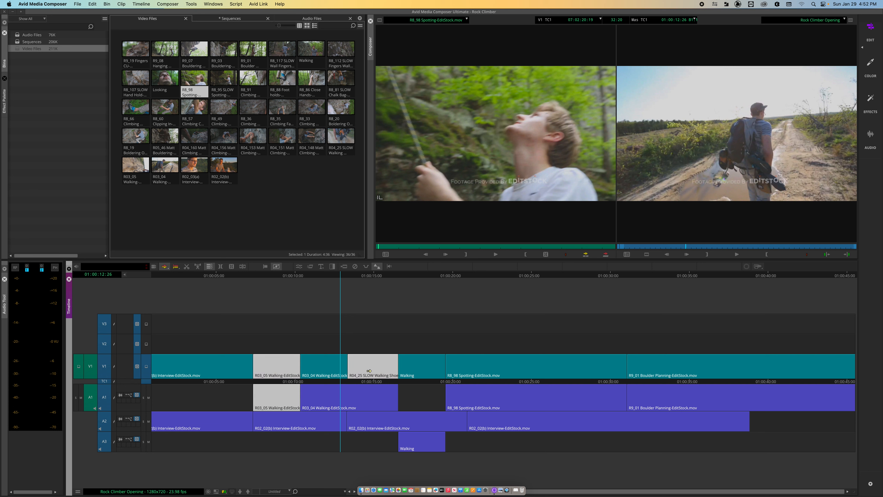
pyautogui.keyDown('shift'); pyautogui.click(491, 399); pyautogui.keyUp('shift')
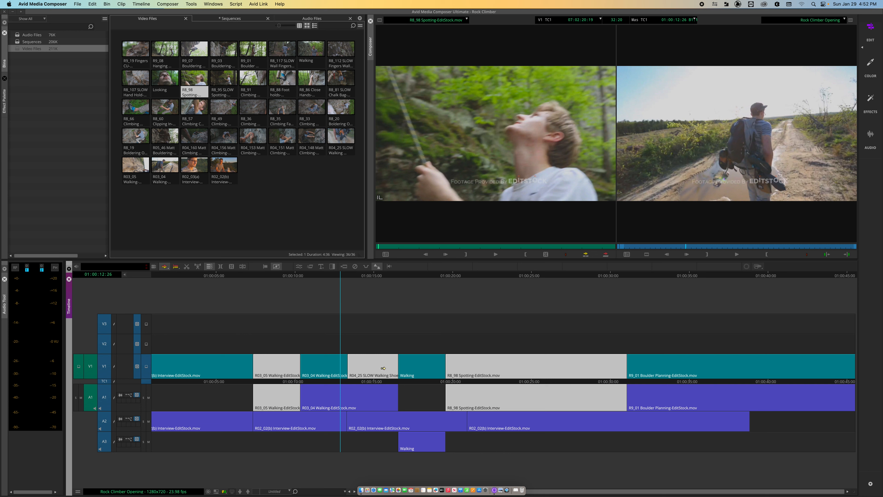
# Clear the segment selection, select the empty V3 filler, and deselect it again.
pyautogui.click(361, 303)
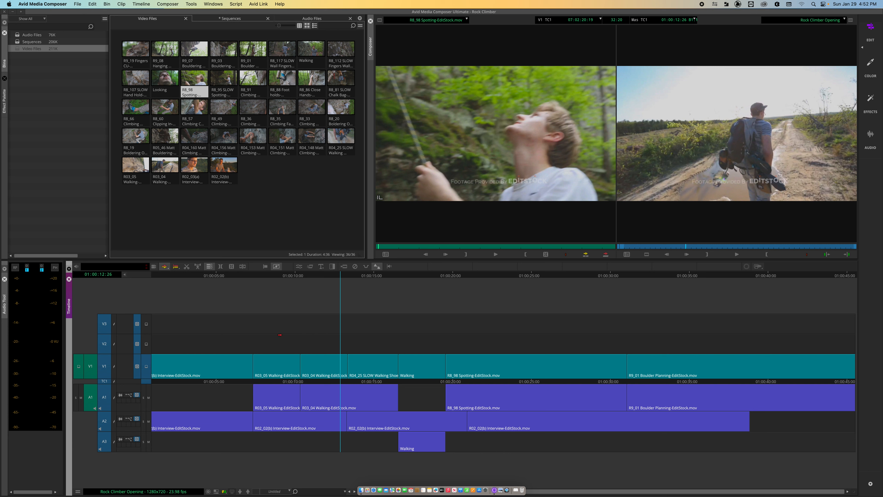
pyautogui.click(258, 325)
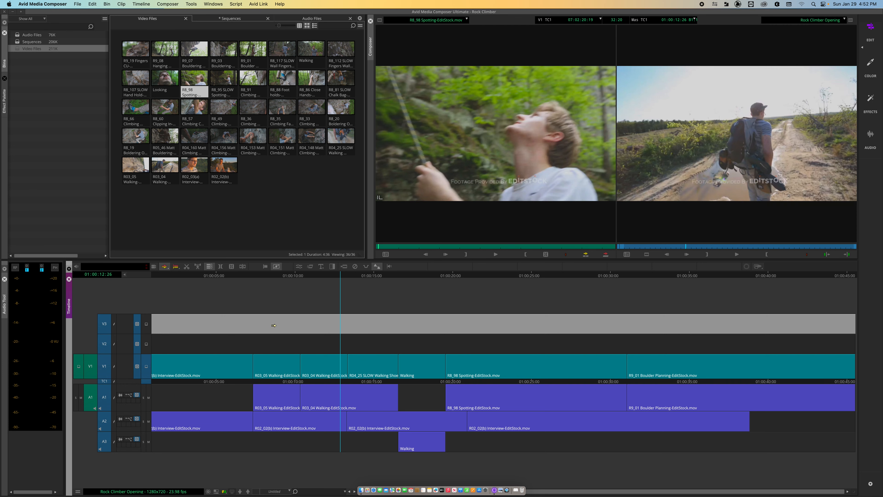
pyautogui.click(277, 293)
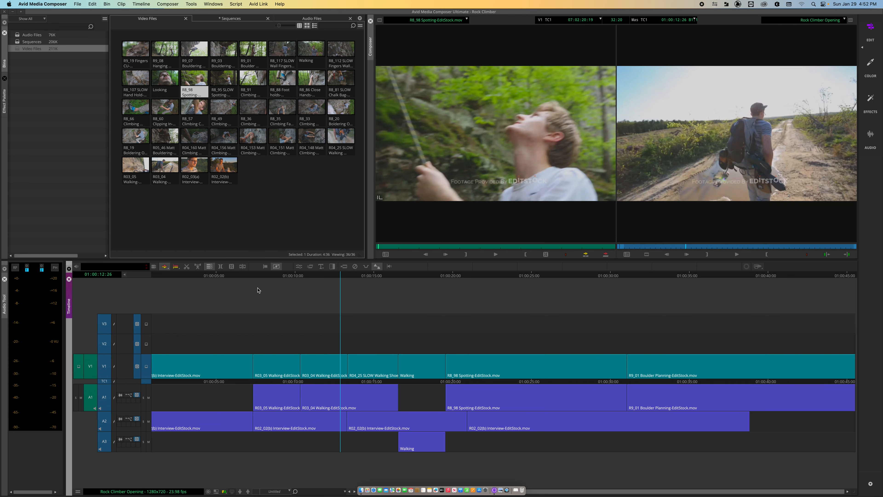
# Lasso the R03_05 Walking segment alone, then lasso R03_05 and R03_04 Walking together with the A2 interview segment beneath them.
pyautogui.moveTo(242, 291); pyautogui.dragTo(333, 436)
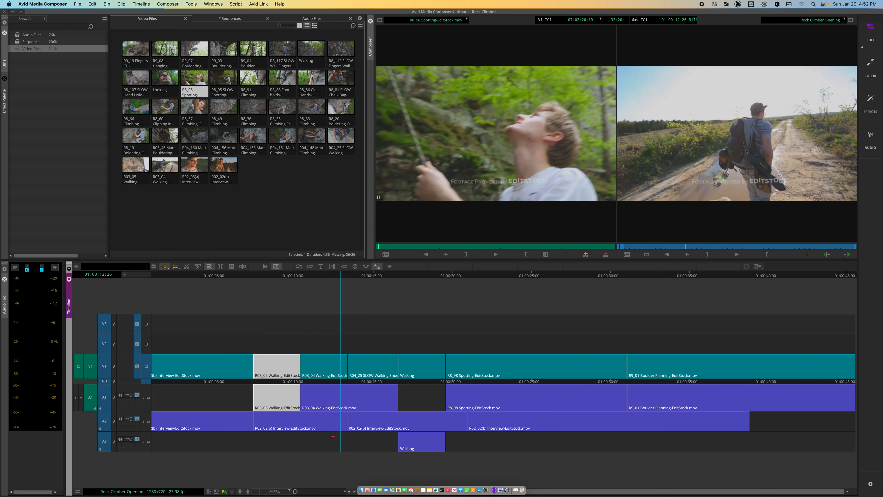
pyautogui.click(277, 294)
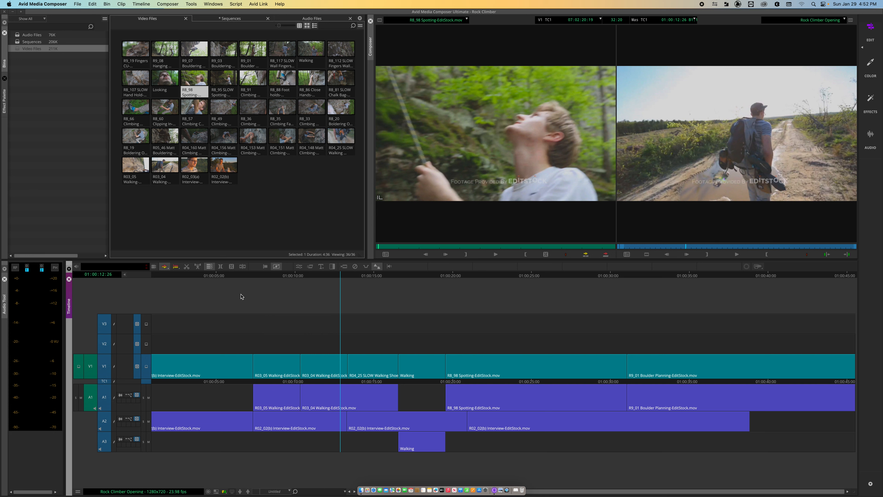
pyautogui.moveTo(241, 296)
pyautogui.mouseDown()
pyautogui.moveTo(348, 458)
pyautogui.moveTo(399, 470)
pyautogui.mouseUp()
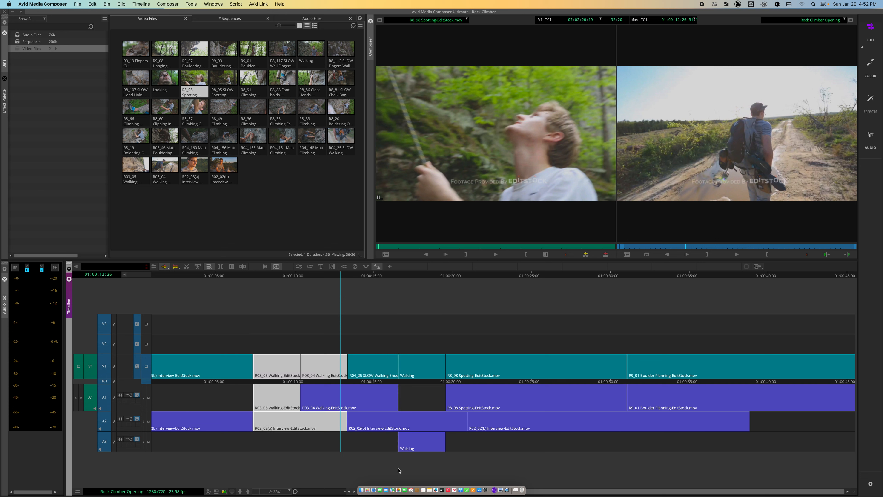
pyautogui.moveTo(258, 295)
pyautogui.mouseDown()
pyautogui.moveTo(307, 479)
pyautogui.moveTo(280, 476)
pyautogui.mouseUp()
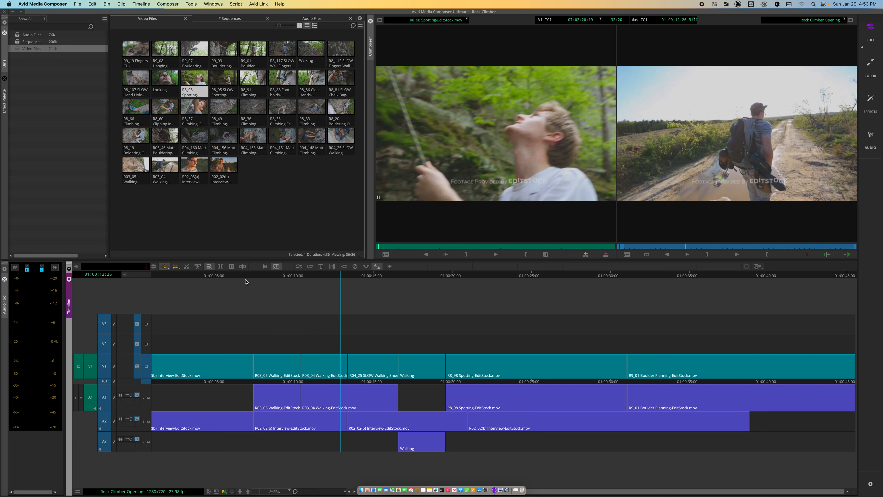
# Lasso the four walking segments on V1 with their audio, repeat the lasso to include both A2 interview segments, and clear the selection.
pyautogui.moveTo(231, 296)
pyautogui.mouseDown()
pyautogui.moveTo(374, 472)
pyautogui.moveTo(454, 472)
pyautogui.mouseUp()
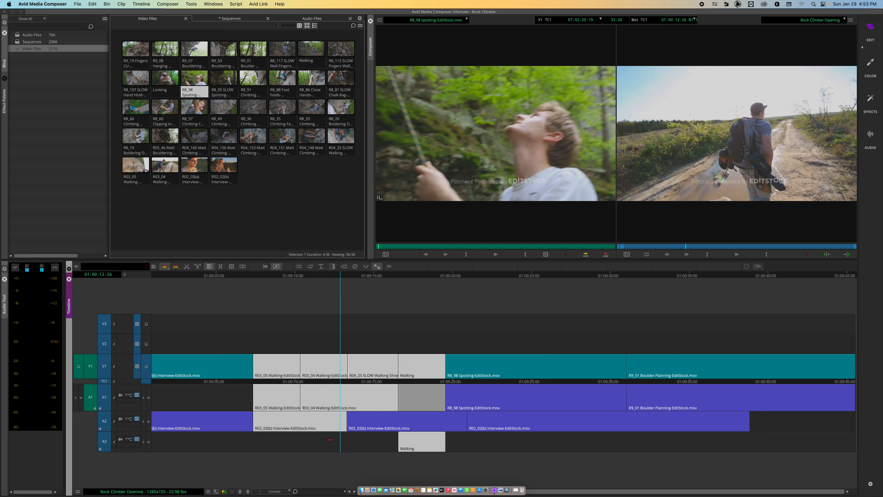
pyautogui.click(284, 299)
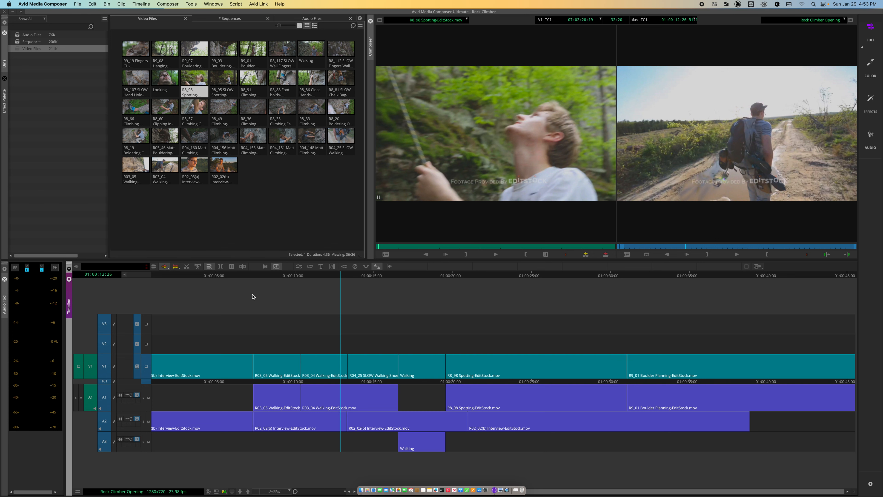
pyautogui.moveTo(386, 295); pyautogui.dragTo(246, 328)
pyautogui.moveTo(226, 296); pyautogui.dragTo(470, 472)
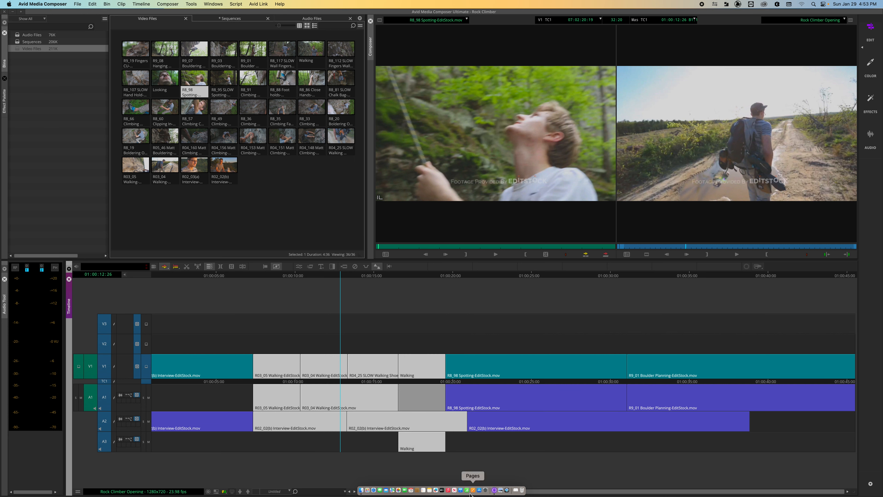
pyautogui.click(491, 296)
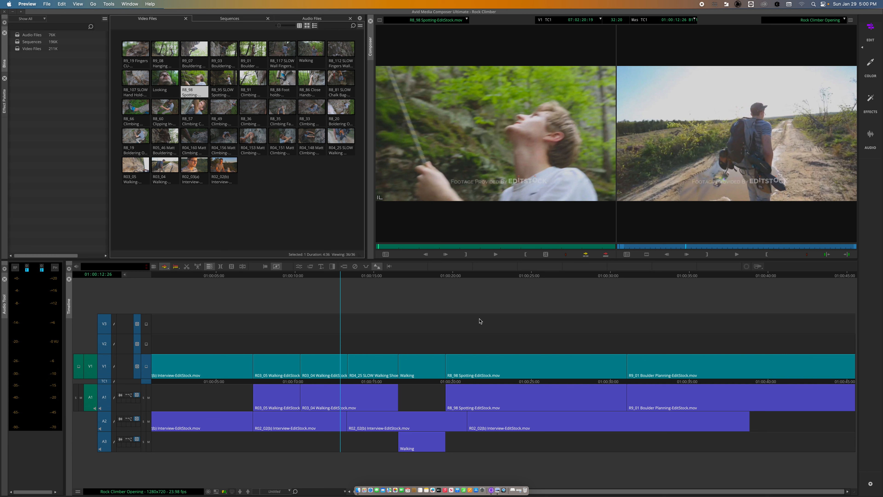
# Review the screenshot of the multiple segment selection buttons in Preview, close it and return to Media Composer.
pyautogui.click(519, 492)
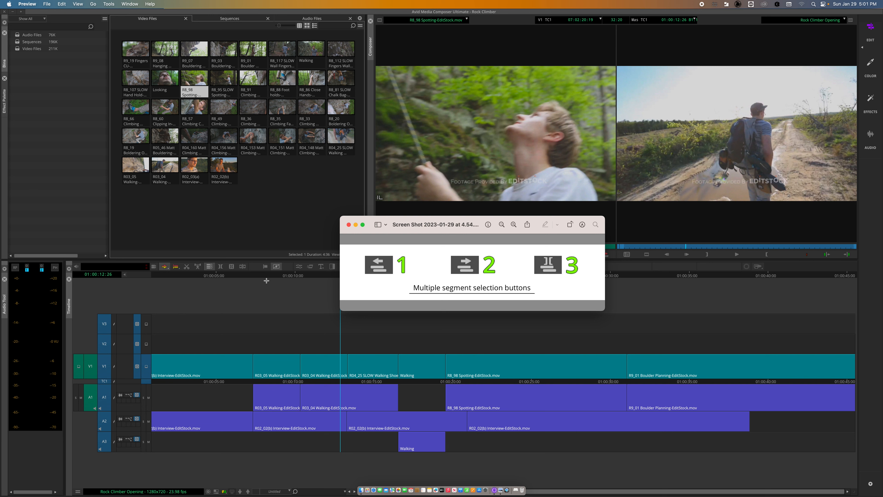
pyautogui.click(348, 225)
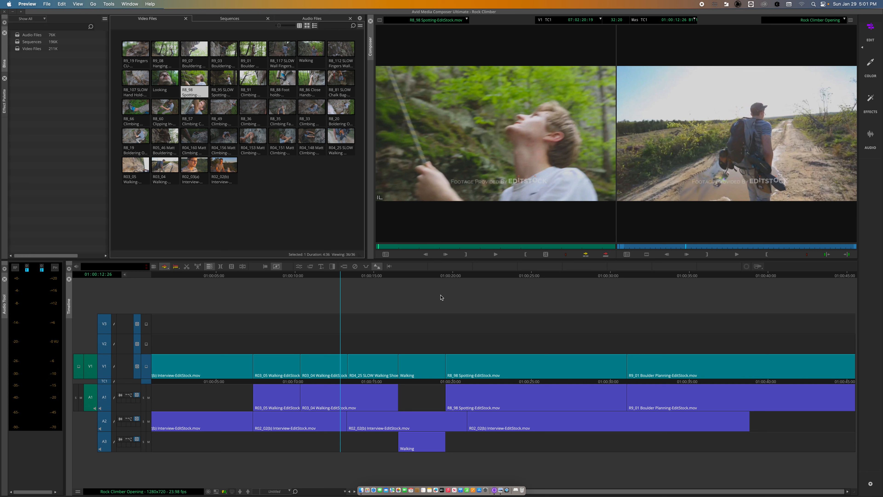
pyautogui.click(455, 302)
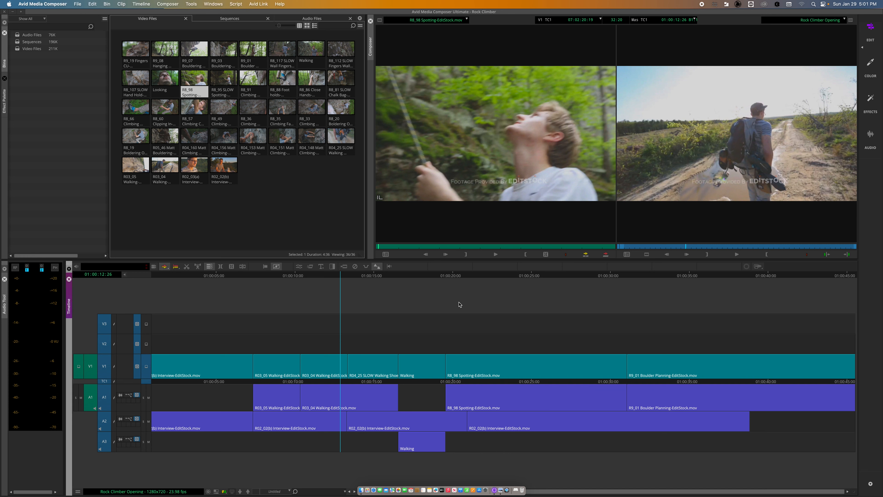
# Map the To the Left, To the Right and Select In/Out commands from the Command Palette onto the timeline toolbar.
pyautogui.press('super+3')
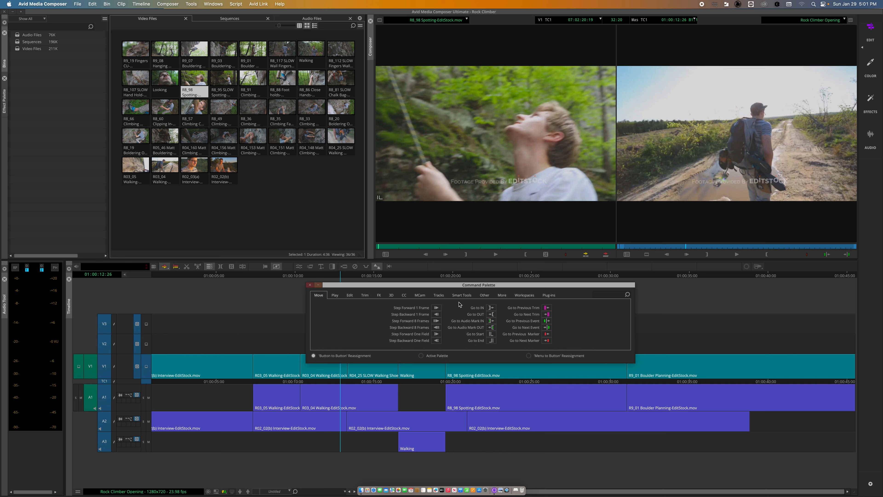
pyautogui.click(352, 296)
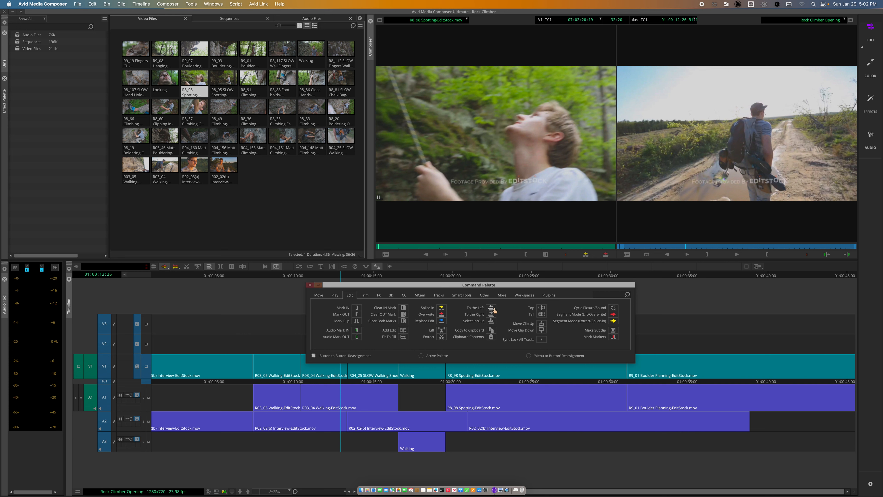
pyautogui.moveTo(491, 308); pyautogui.dragTo(406, 270)
pyautogui.moveTo(492, 315); pyautogui.dragTo(422, 267)
pyautogui.moveTo(491, 321); pyautogui.dragTo(411, 268)
pyautogui.click(310, 285)
# Park the playhead at 01:00:13:20 in the R04_25 SLOW Walking segment and select all segments to the left on every track.
pyautogui.click(340, 277)
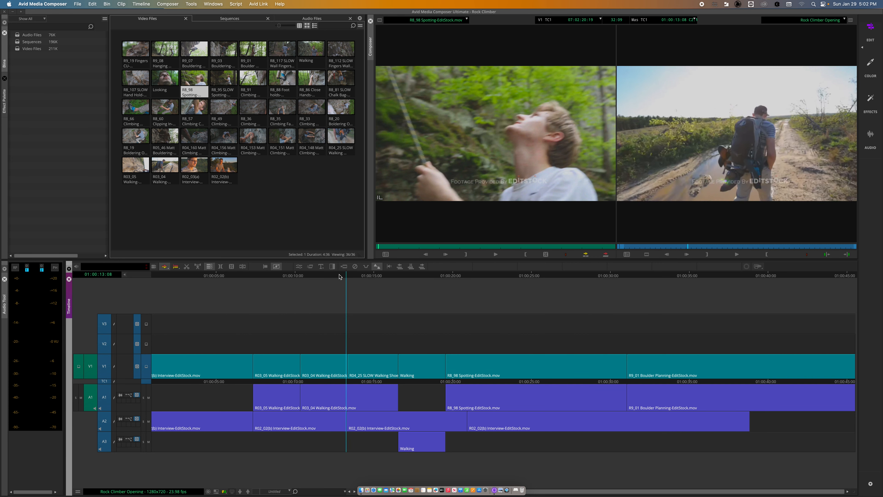
pyautogui.moveTo(340, 277)
pyautogui.mouseDown()
pyautogui.moveTo(332, 277)
pyautogui.moveTo(352, 277)
pyautogui.mouseUp()
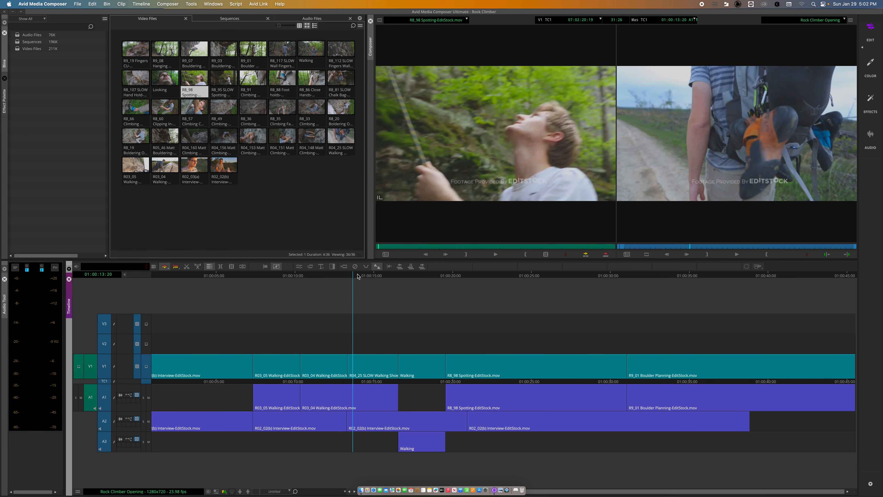
pyautogui.click(401, 266)
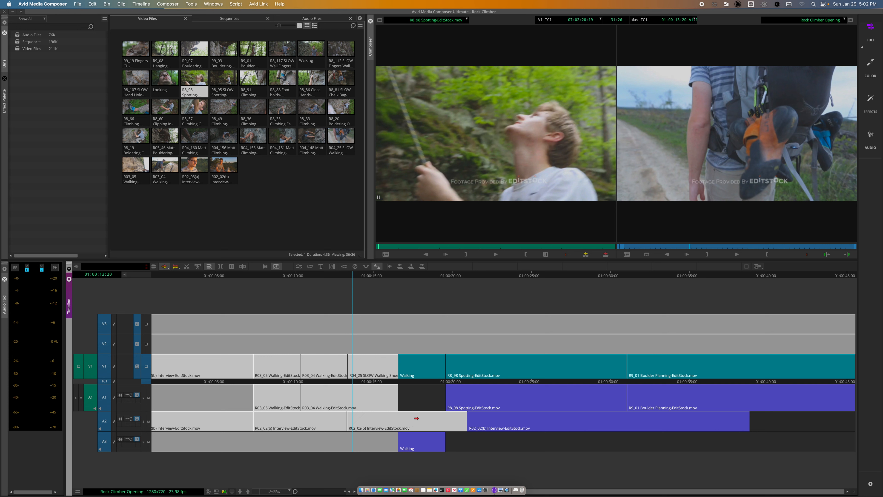
pyautogui.moveTo(578, 492); pyautogui.dragTo(699, 484)
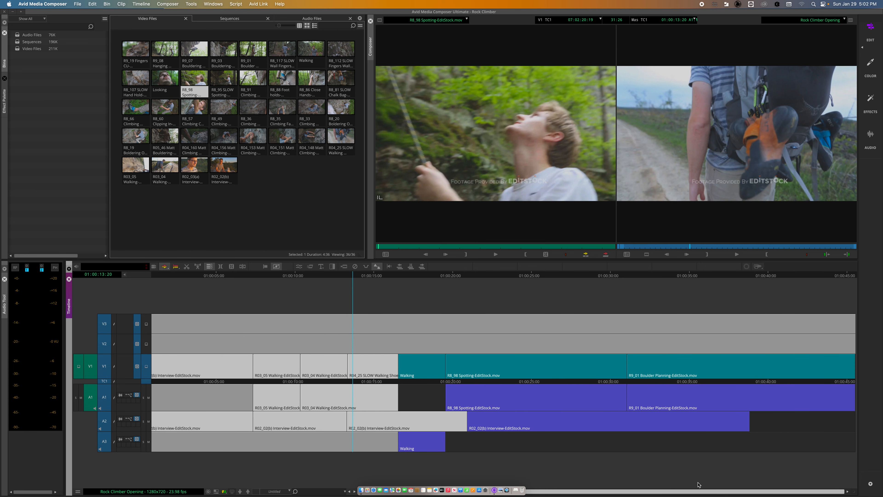
# Disable the V3, V2, A3 and A2 tracks to drop their segments from the selection.
pyautogui.click(110, 322)
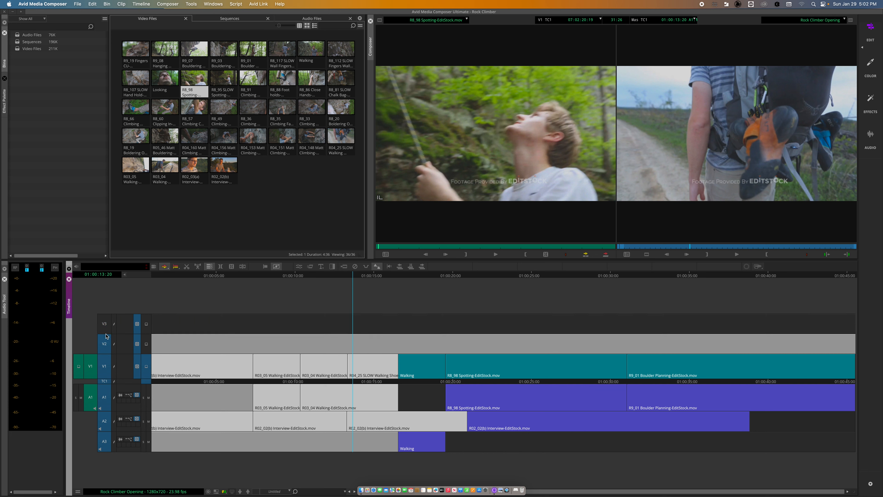
pyautogui.click(107, 341)
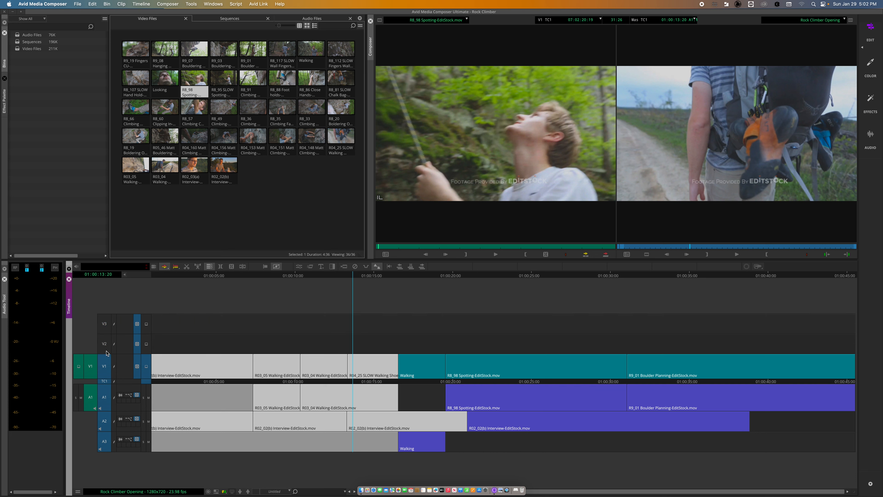
pyautogui.click(107, 445)
pyautogui.click(106, 427)
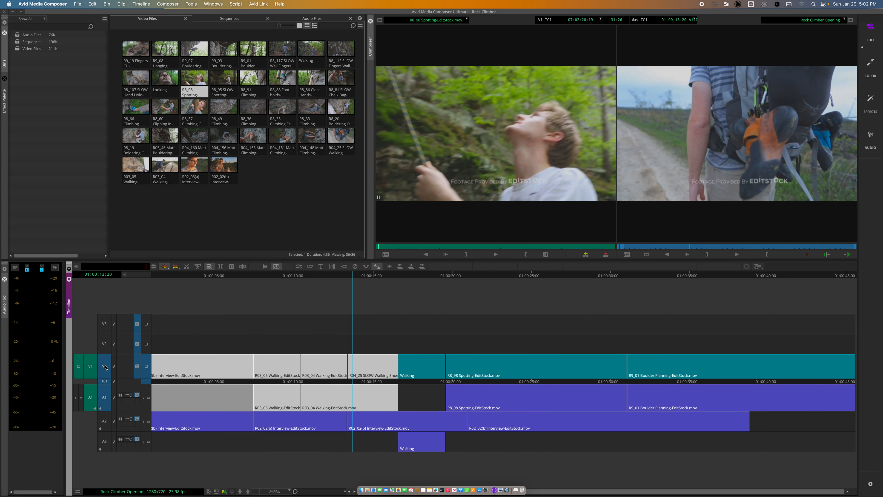
# Clear the selection, select the A1 segments from the playhead to the right, and deselect them again.
pyautogui.click(280, 308)
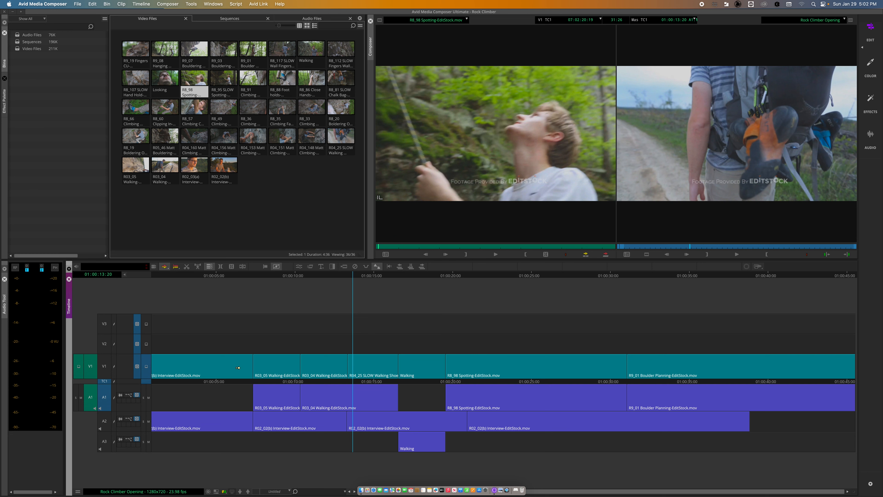
pyautogui.click(422, 267)
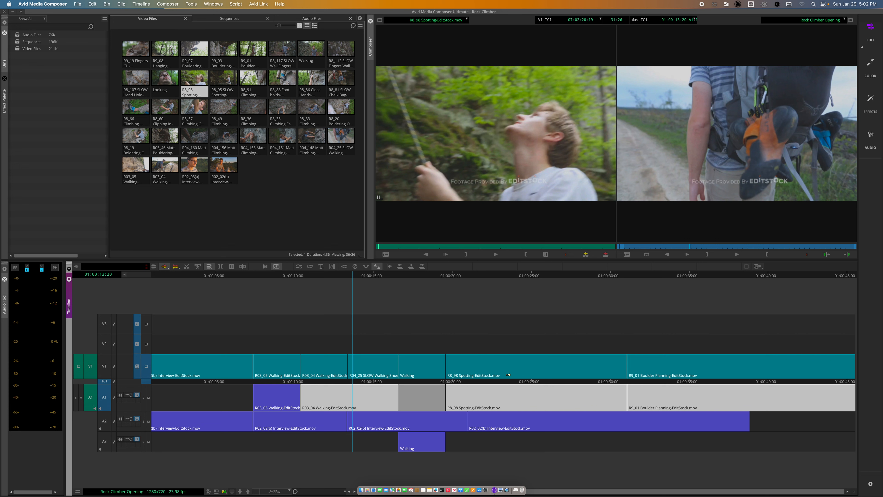
pyautogui.click(344, 289)
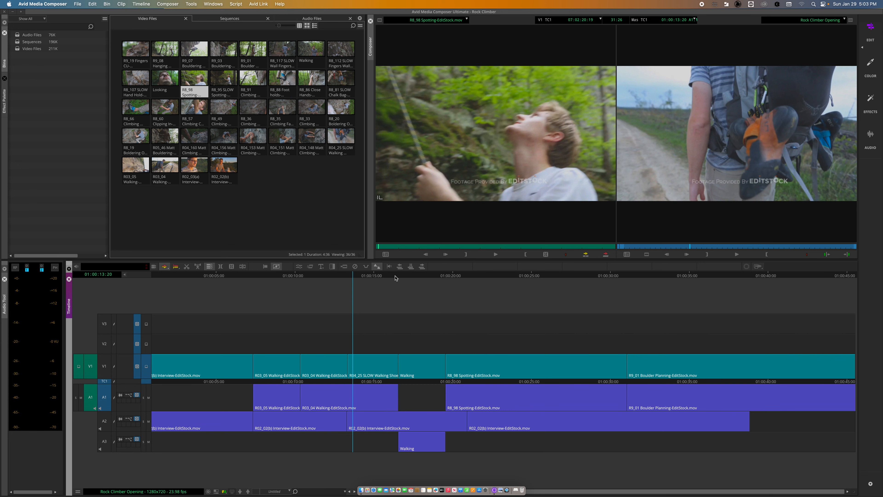
# Mark an IN point at 01:00:05:29 in the interview segment and an OUT point at 01:00:27:09 in the R8_98 Spotting segment.
pyautogui.click(229, 278)
pyautogui.moveTo(230, 278); pyautogui.dragTo(232, 278)
pyautogui.press('i')
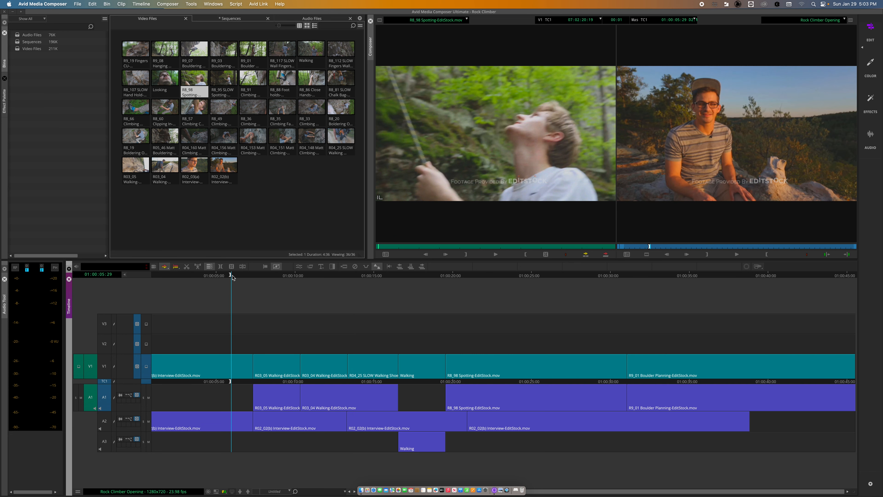
pyautogui.click(567, 275)
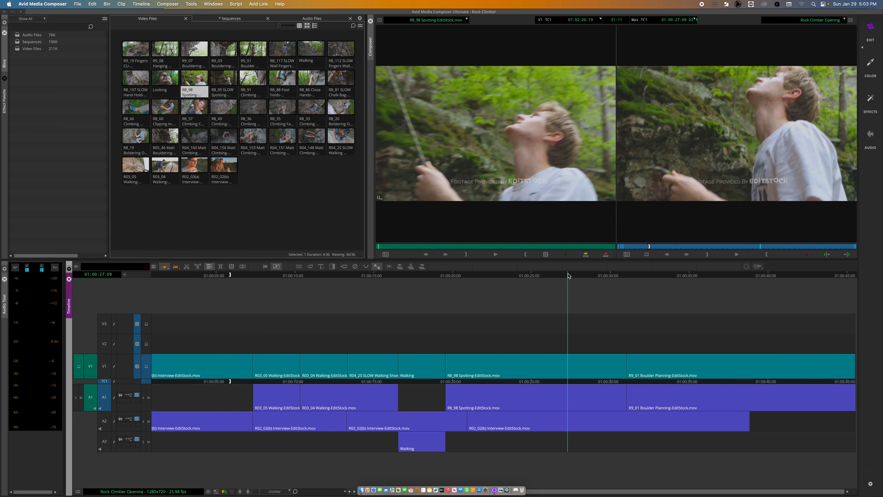
pyautogui.press('o')
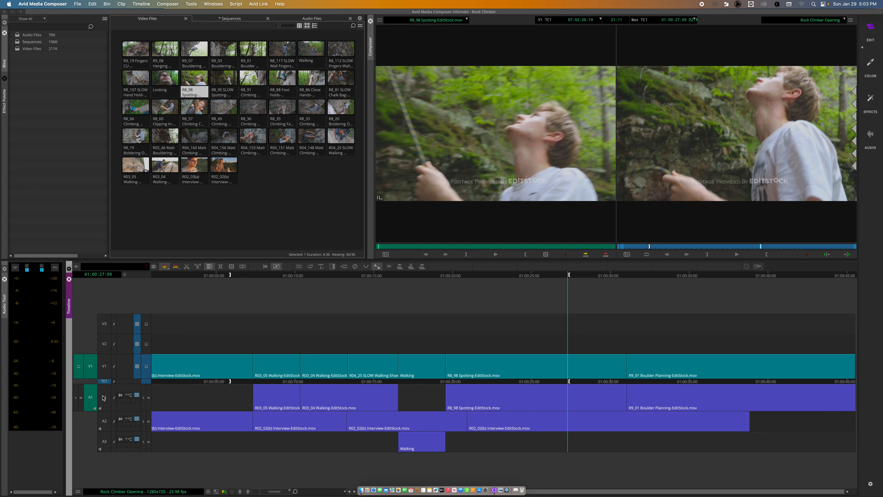
# Enable only the V1 and A1 tracks and select their segments across the marked range with Select In/Out.
pyautogui.click(107, 406)
pyautogui.click(103, 368)
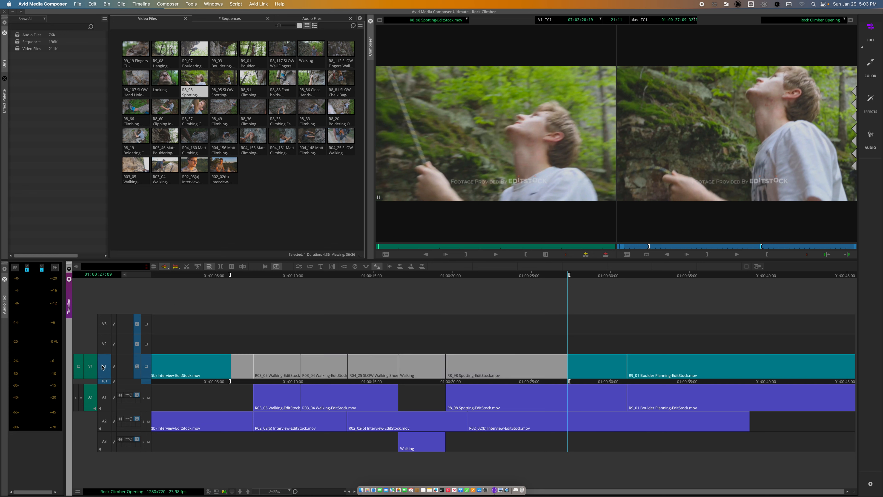
pyautogui.click(105, 372)
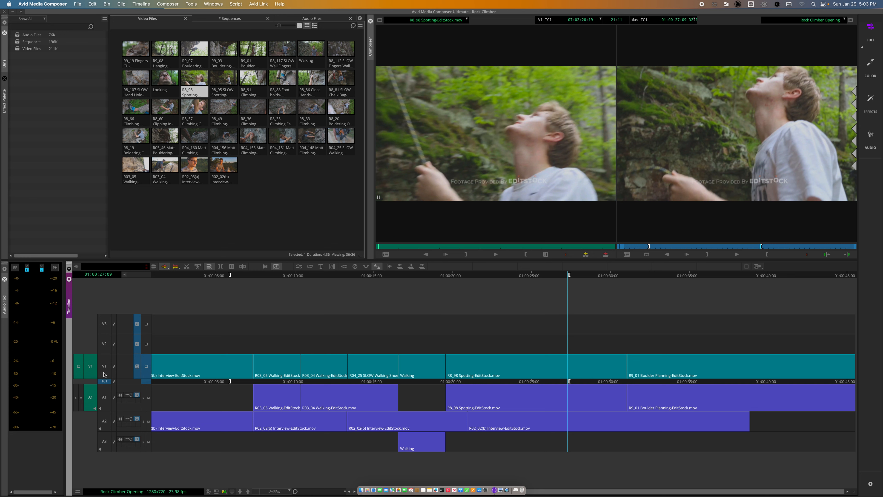
pyautogui.click(106, 376)
pyautogui.click(105, 396)
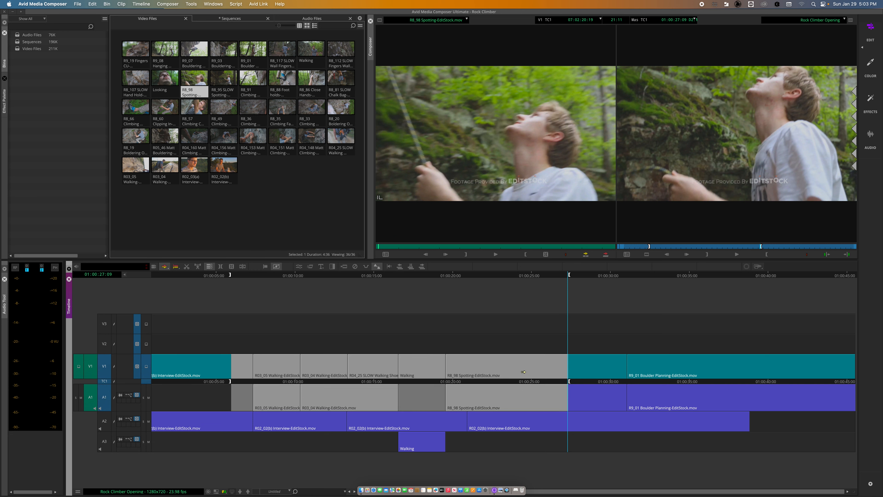
pyautogui.click(411, 267)
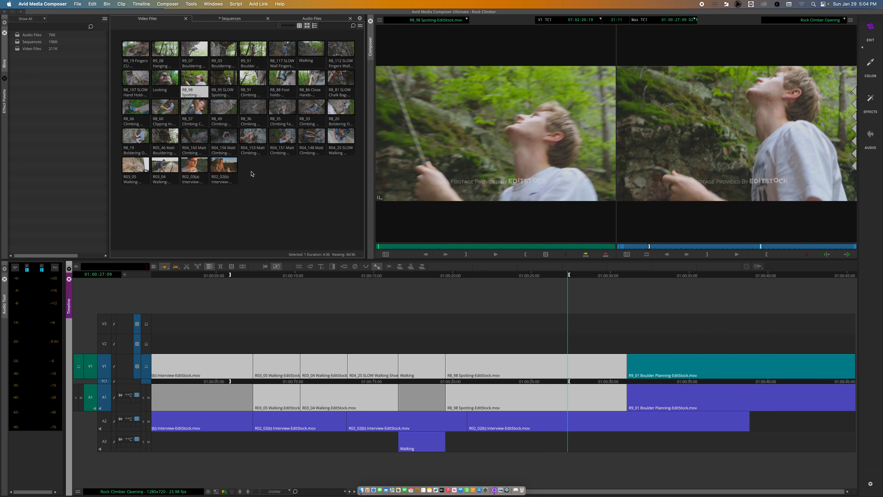
# Deselect the clip in the Video Files bin and save the bins.
pyautogui.click(264, 190)
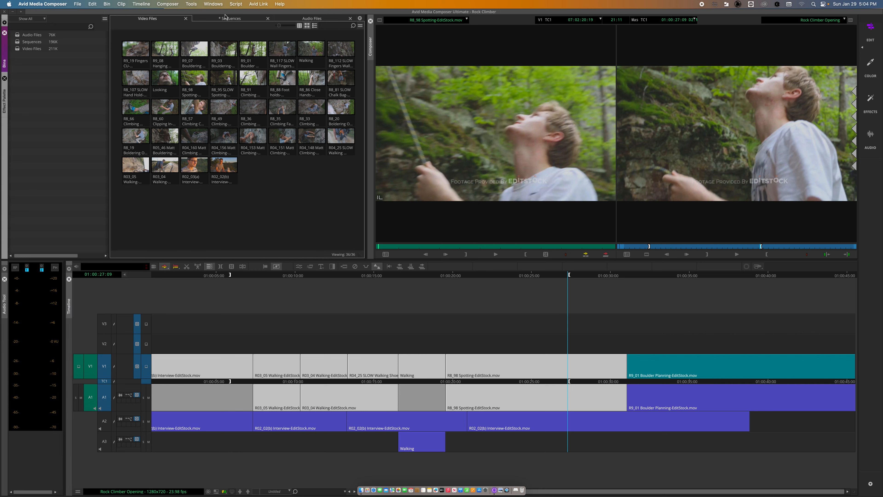
pyautogui.press('super+s')
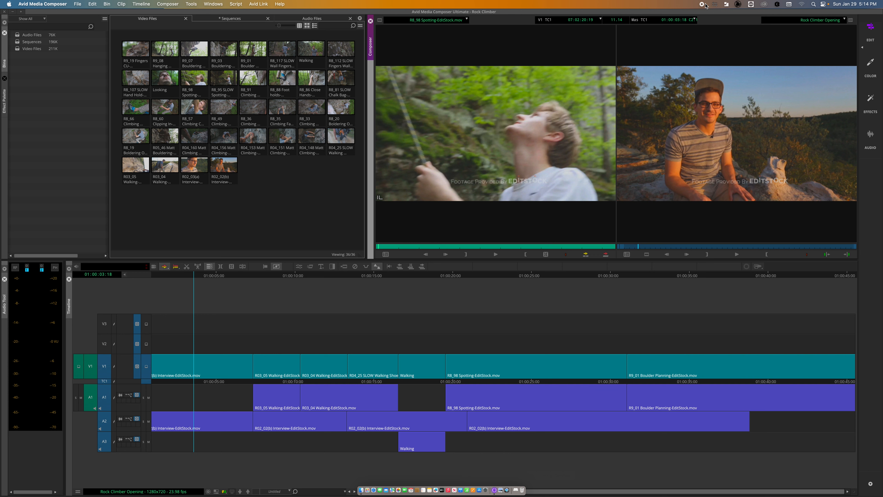
# Load the R8_49 Climbing clip into the source monitor from its list of recently loaded clips.
pyautogui.click(466, 19)
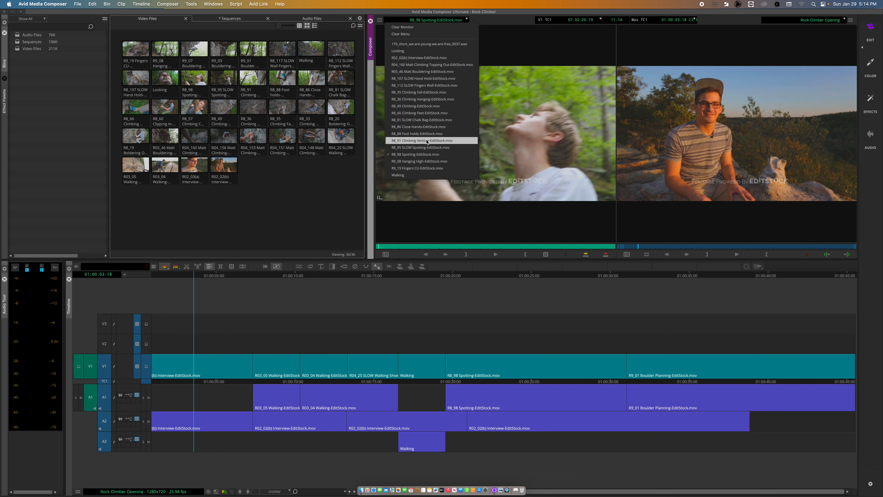
pyautogui.click(419, 106)
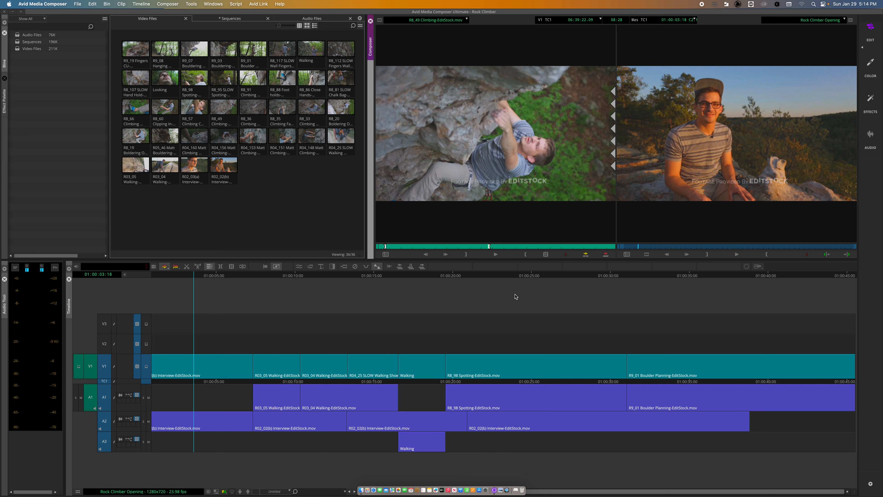
# Move several V1 and A2 segments to other positions in the Rock Climber Opening sequence, and undo the changes.
pyautogui.moveTo(373, 364); pyautogui.dragTo(322, 369)
pyautogui.moveTo(208, 421); pyautogui.dragTo(252, 421)
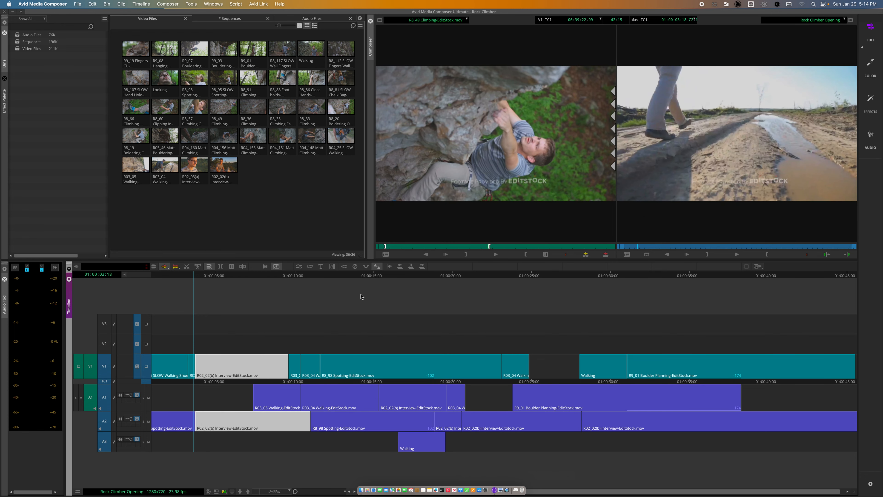
pyautogui.press('super+z')
pyautogui.press('super+z')
pyautogui.press('super+z')
pyautogui.press('super+z')
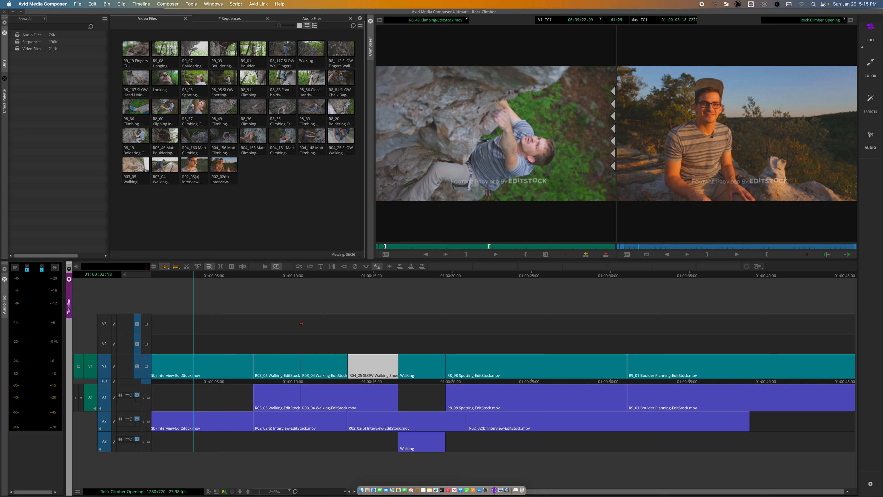
pyautogui.press('super+z')
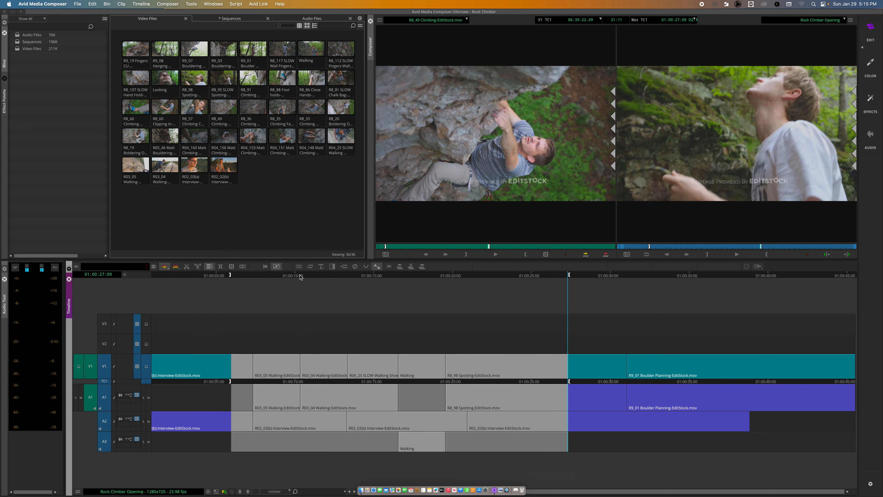
# Clear the sequence's IN and OUT marks and check the undo entry for that action.
pyautogui.click(228, 280)
pyautogui.click(240, 299)
pyautogui.click(240, 300)
pyautogui.press('g')
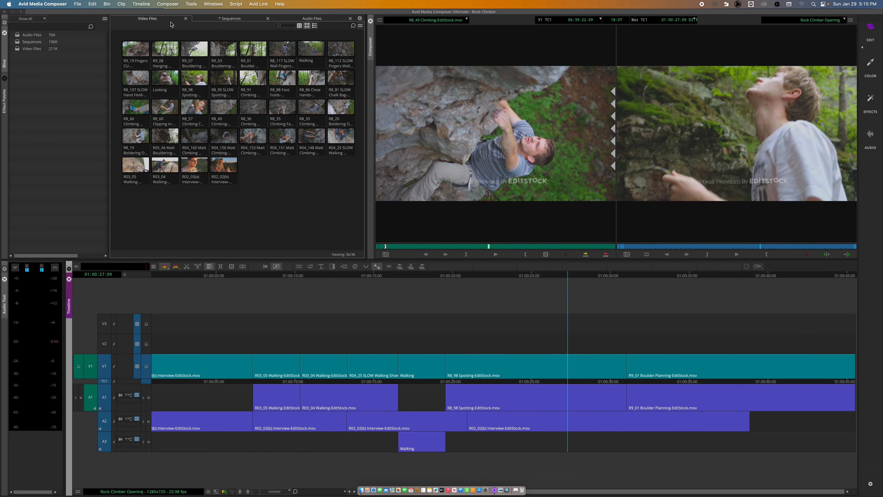
pyautogui.click(99, 3)
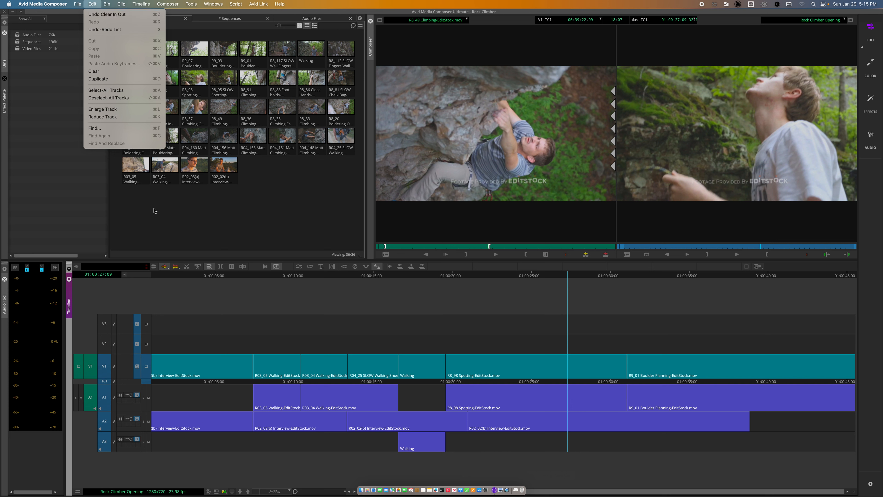
pyautogui.click(335, 296)
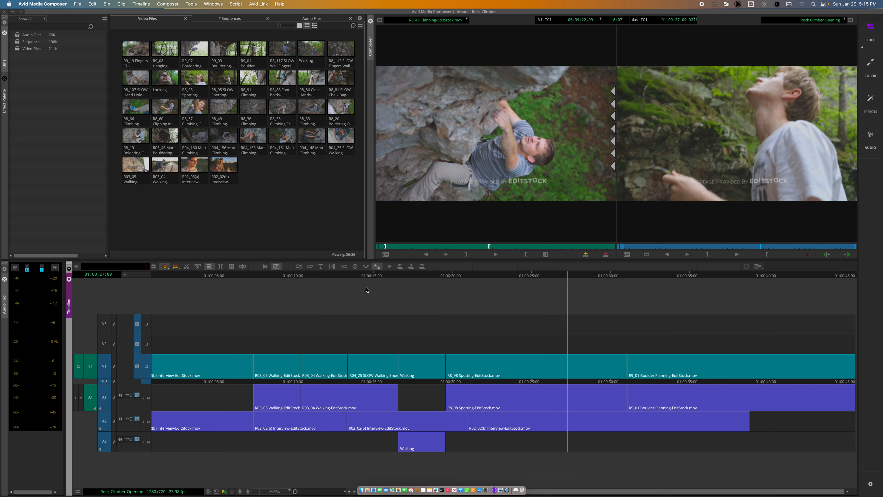
# Mark an OUT point at 01:00:27:09 and review the sequence's undo history list.
pyautogui.press('i')
pyautogui.click(121, 3)
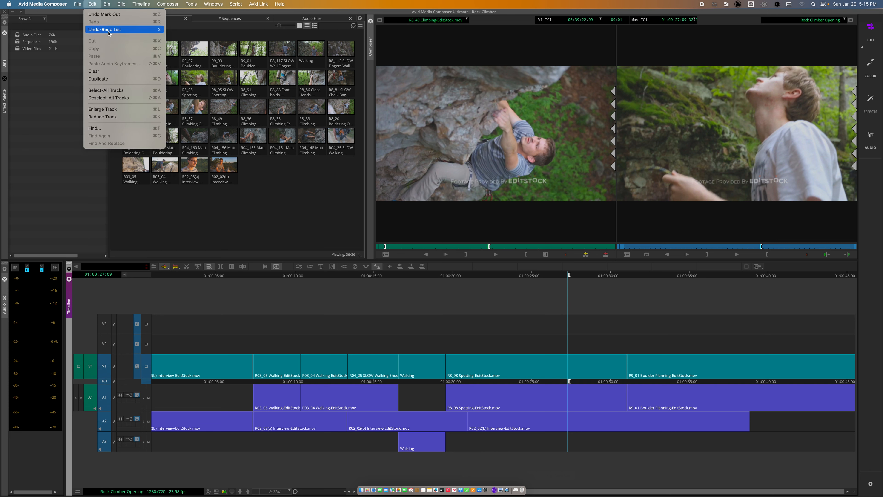
pyautogui.moveTo(96, 31)
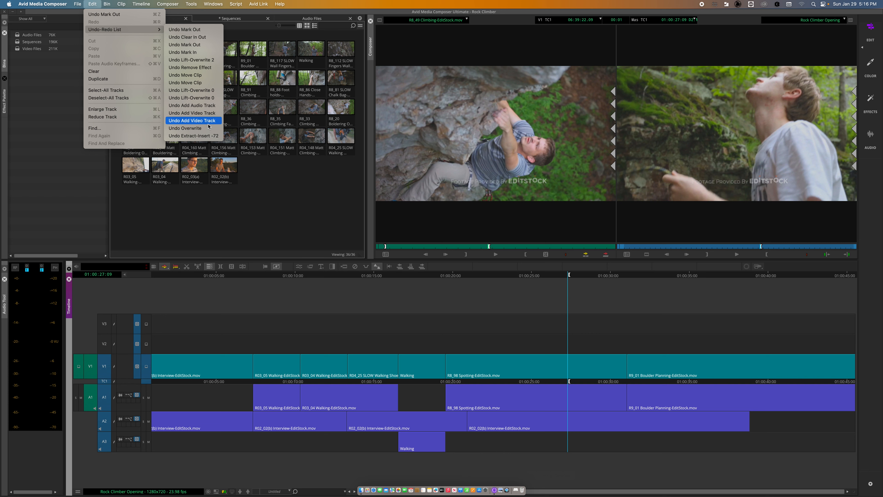
pyautogui.click(190, 92)
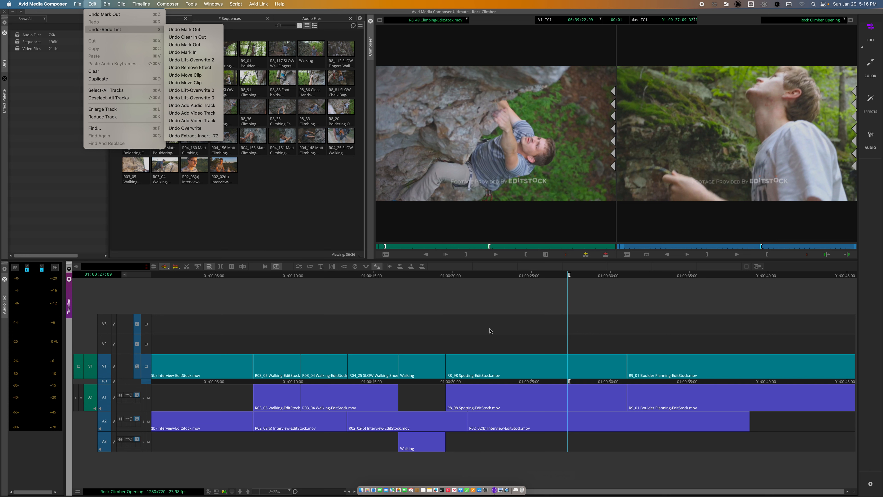
pyautogui.click(438, 309)
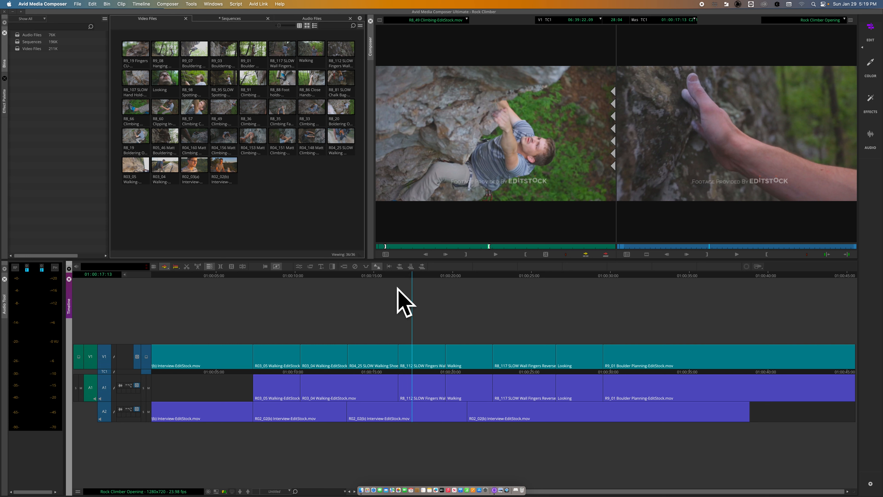
# Open the Rock Climber Promo sequence and duplicate it into the Sequences bin.
pyautogui.click(31, 42)
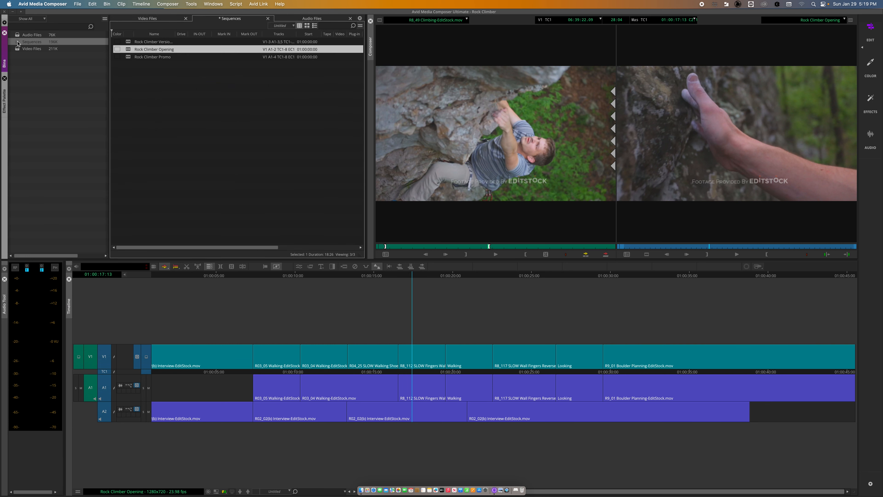
pyautogui.doubleClick(132, 57)
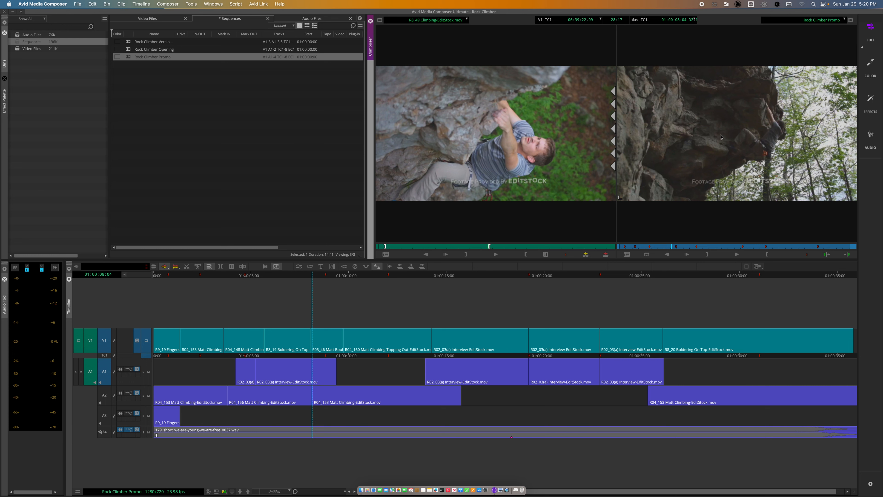
pyautogui.rightClick(709, 138)
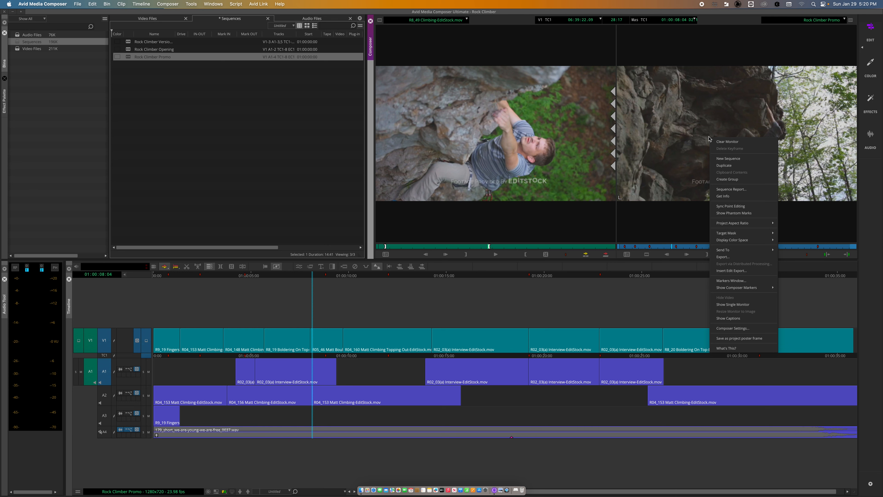
pyautogui.click(727, 166)
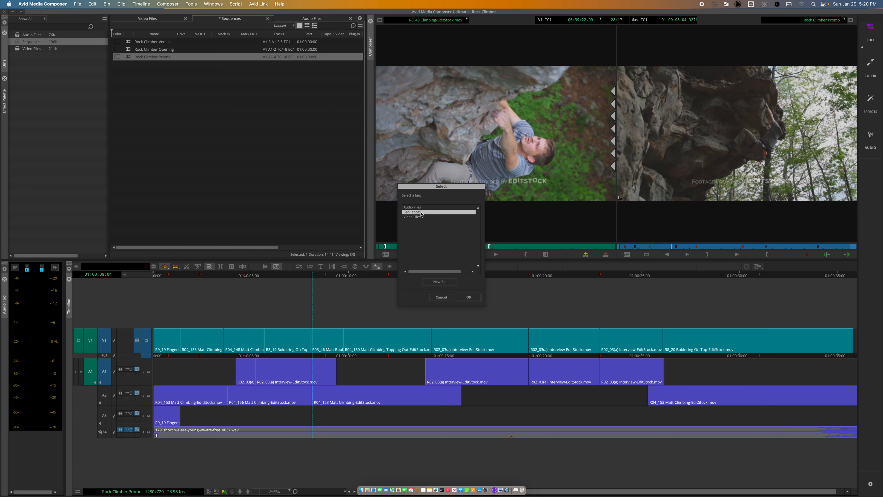
pyautogui.click(466, 298)
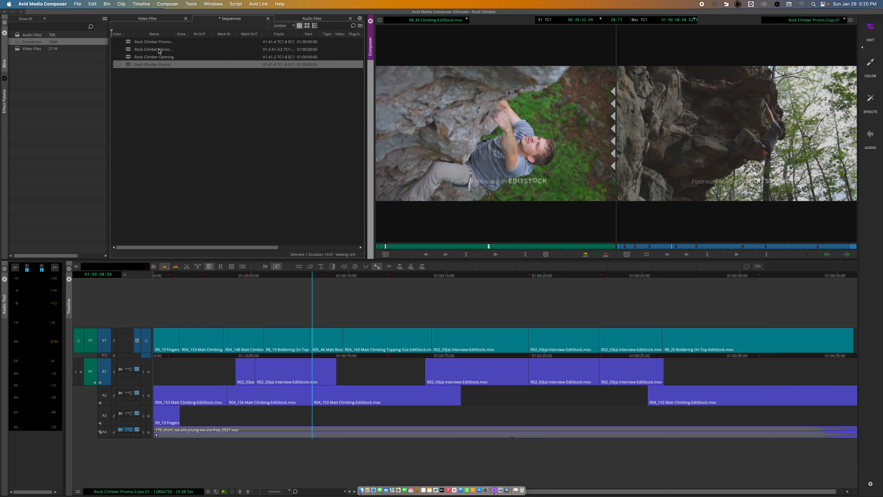
# Rename the duplicated sequence as Rock Climber Promo V2.
pyautogui.click(156, 41)
pyautogui.click(159, 41)
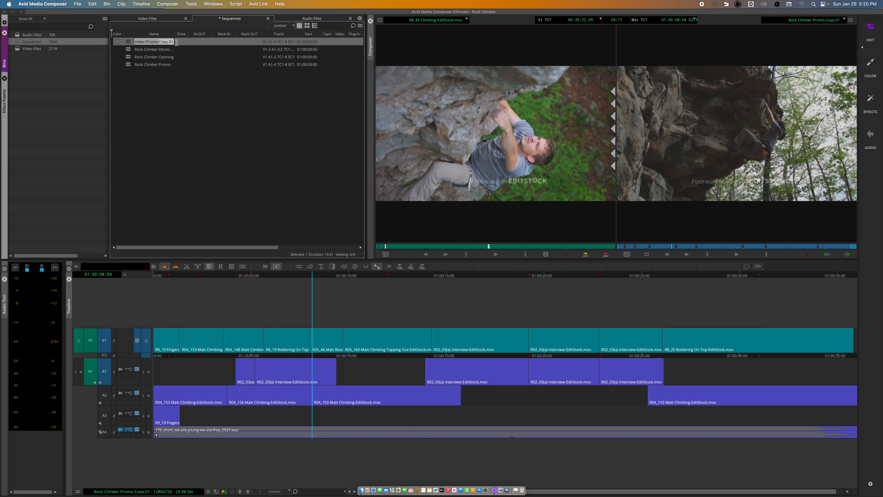
pyautogui.moveTo(160, 41); pyautogui.dragTo(182, 45)
pyautogui.press('BackSpace')
pyautogui.write('V2')
pyautogui.press('Return')
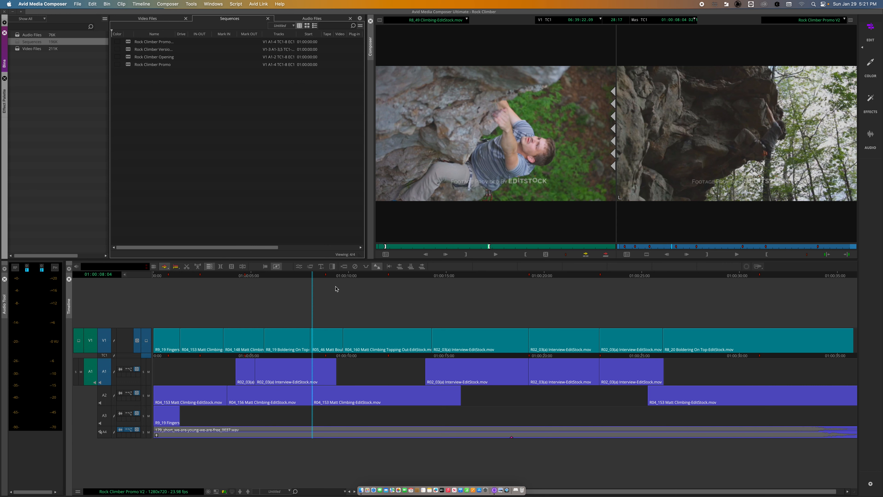
pyautogui.click(169, 42)
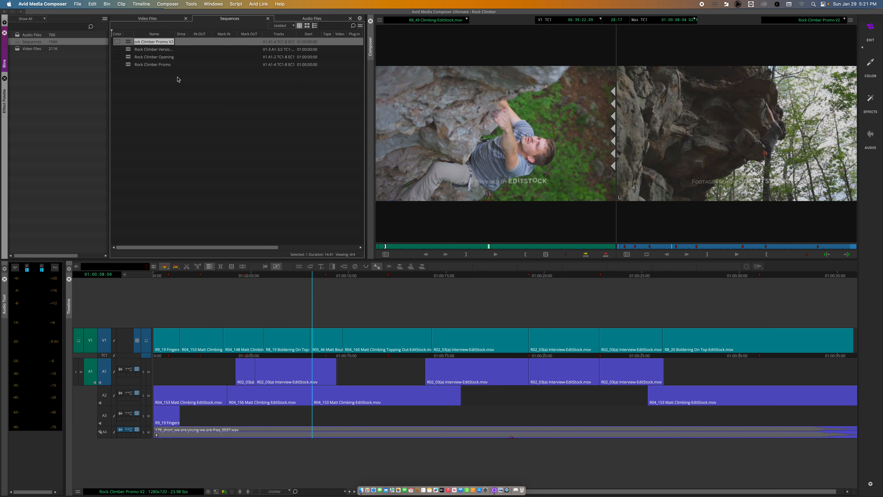
pyautogui.click(195, 104)
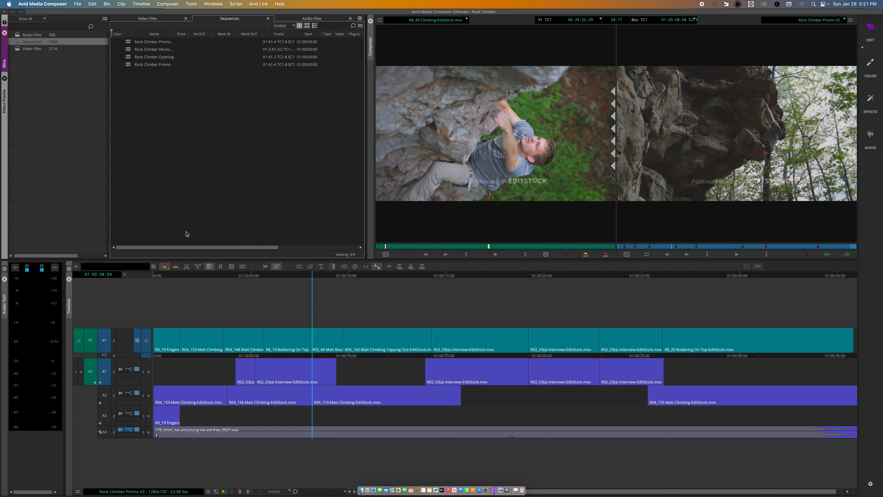
# Scrub Rock Climber Promo V2 to 01:00:15:01 and look through the sequences in the bin one by one, leaving none selected.
pyautogui.click(250, 278)
pyautogui.moveTo(250, 277); pyautogui.dragTo(445, 294)
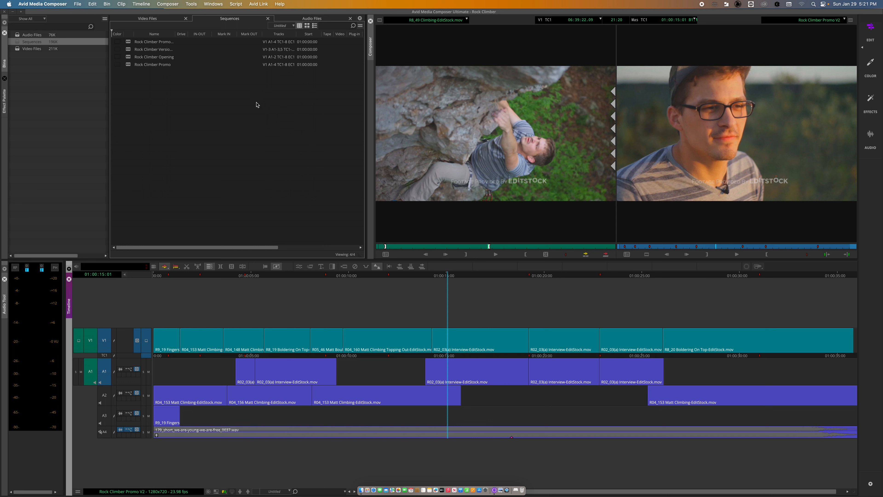
pyautogui.click(163, 95)
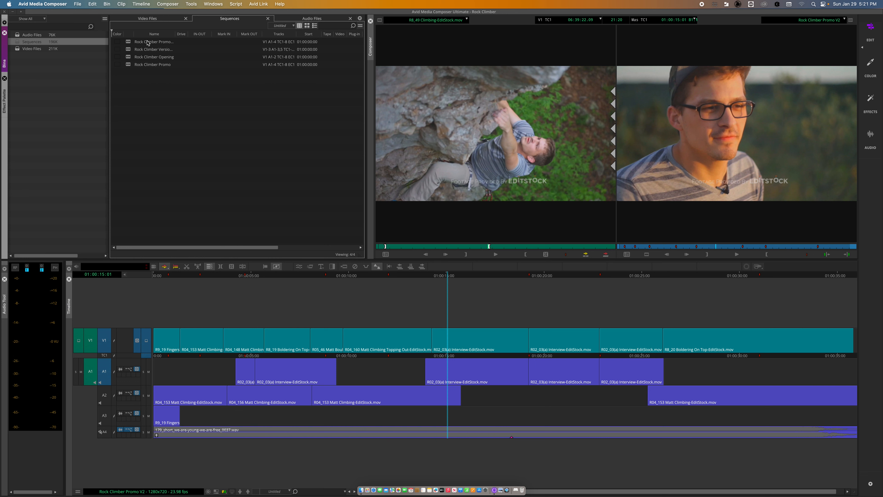
pyautogui.click(129, 43)
pyautogui.click(131, 49)
pyautogui.click(131, 57)
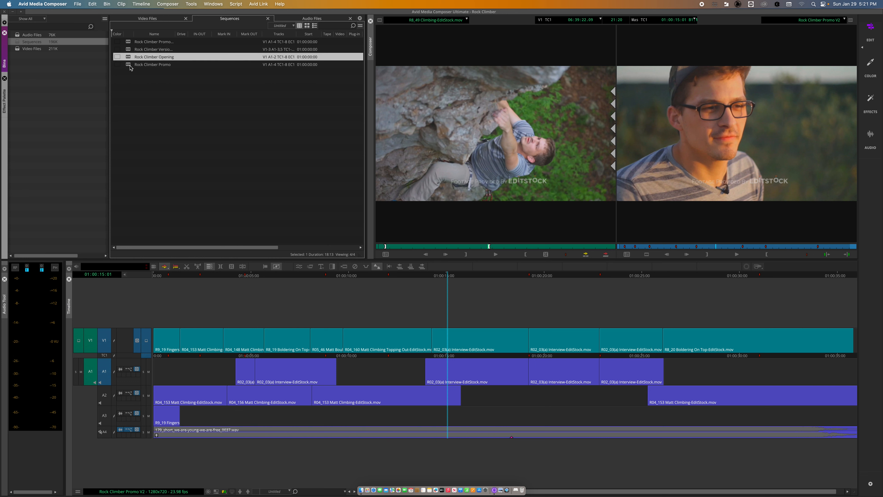
pyautogui.click(130, 64)
pyautogui.click(213, 108)
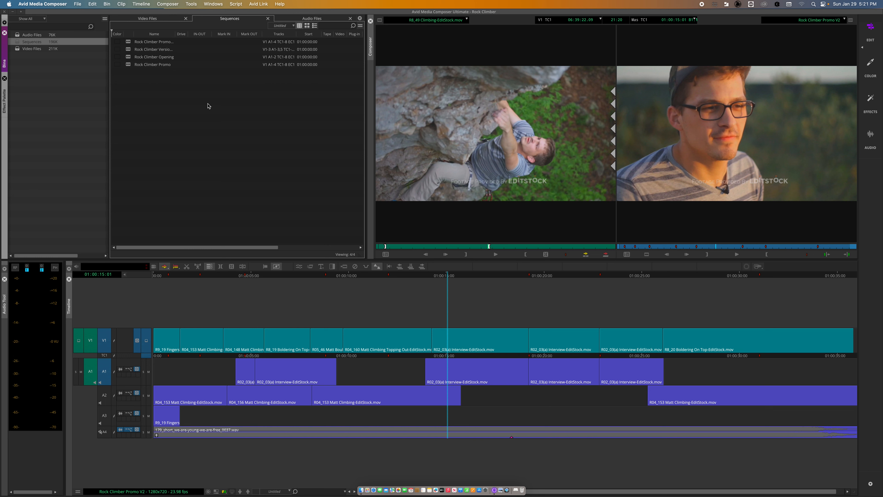
pyautogui.click(130, 44)
pyautogui.click(129, 50)
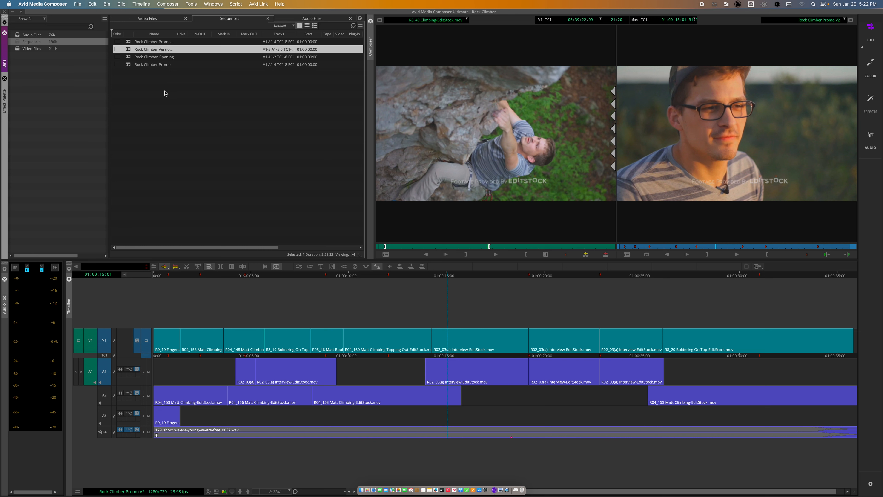
pyautogui.click(209, 108)
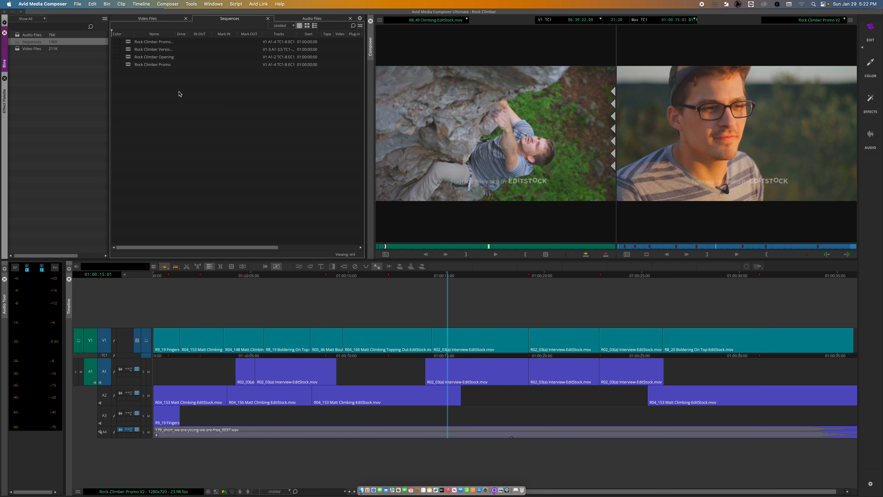
pyautogui.moveTo(138, 81); pyautogui.dragTo(117, 25)
pyautogui.click(161, 99)
# Move the R04_160 Matt Climbing segment later on V1 and an R04_153 segment earlier on A2, and undo both moves.
pyautogui.moveTo(399, 337); pyautogui.dragTo(560, 366)
pyautogui.moveTo(352, 395); pyautogui.dragTo(201, 323)
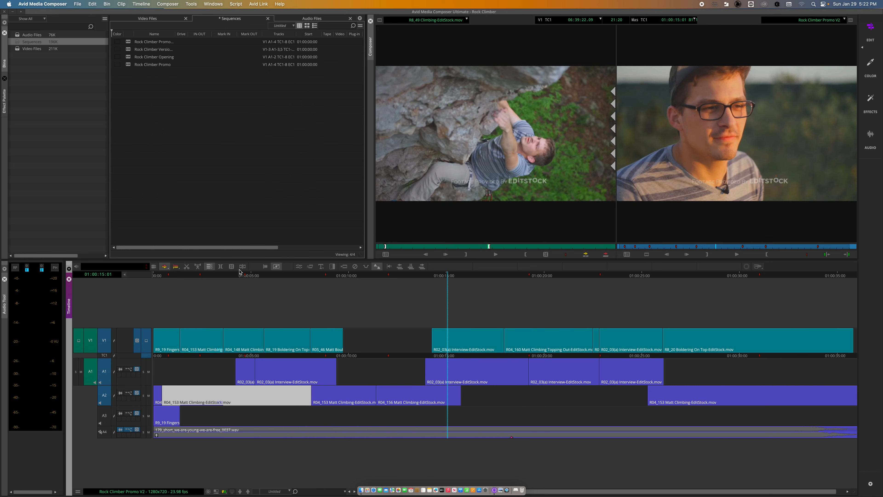
pyautogui.press('super+z')
pyautogui.press('super+z')
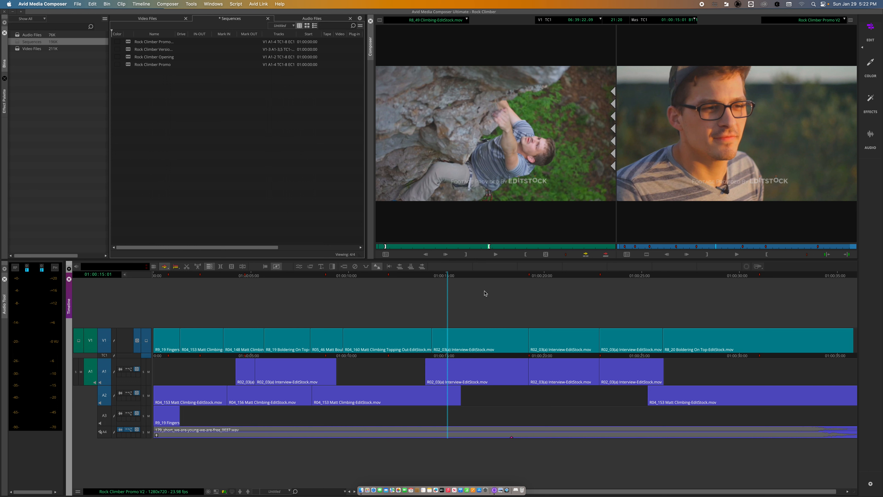
# Scrub through Rock Climber Promo V2, park the playhead at 01:00:05:05, and check the available undo and redo actions.
pyautogui.moveTo(475, 275); pyautogui.dragTo(744, 271)
pyautogui.hscroll(1, 662, 288)
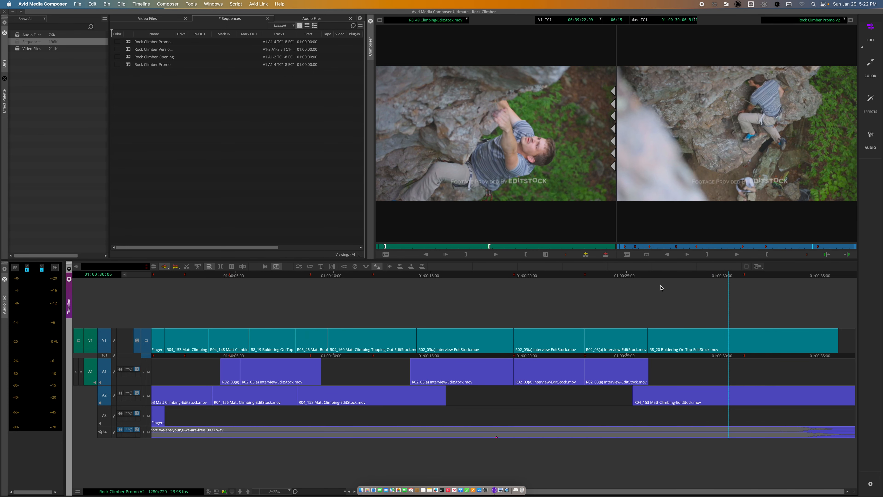
pyautogui.hscroll(-1, 640, 288)
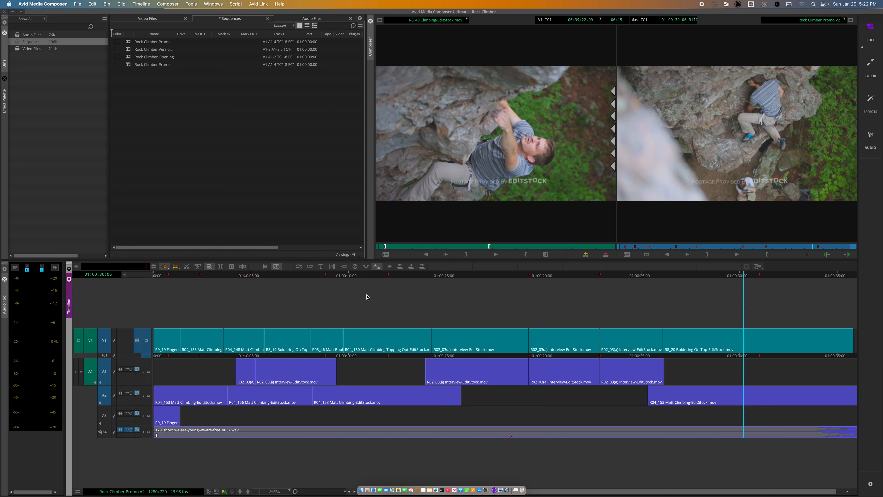
pyautogui.moveTo(338, 275); pyautogui.dragTo(133, 271)
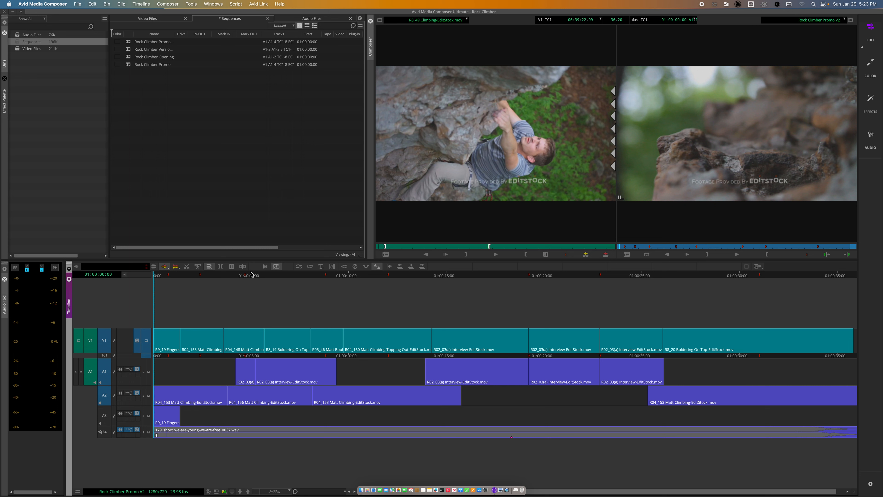
pyautogui.moveTo(239, 281); pyautogui.dragTo(255, 276)
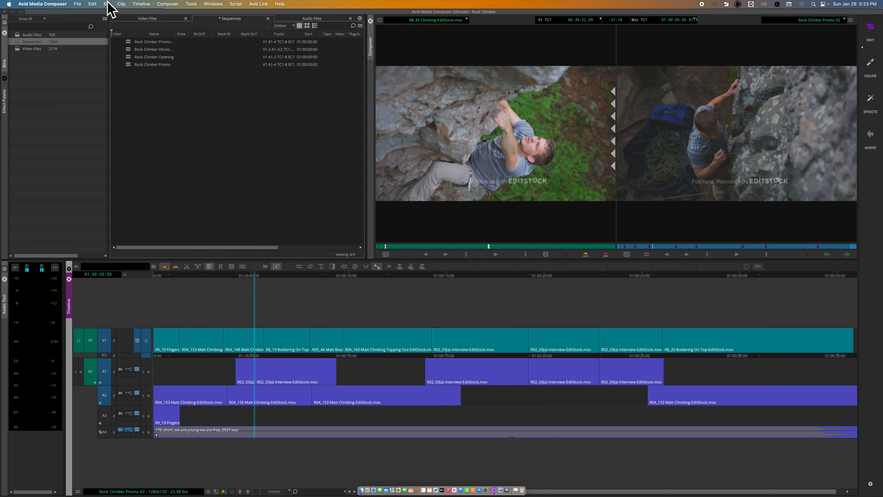
pyautogui.click(96, 4)
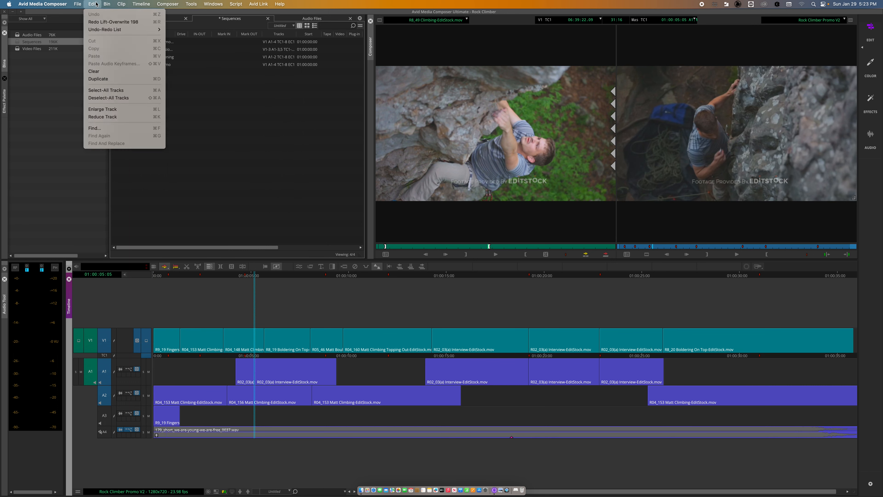
pyautogui.click(242, 135)
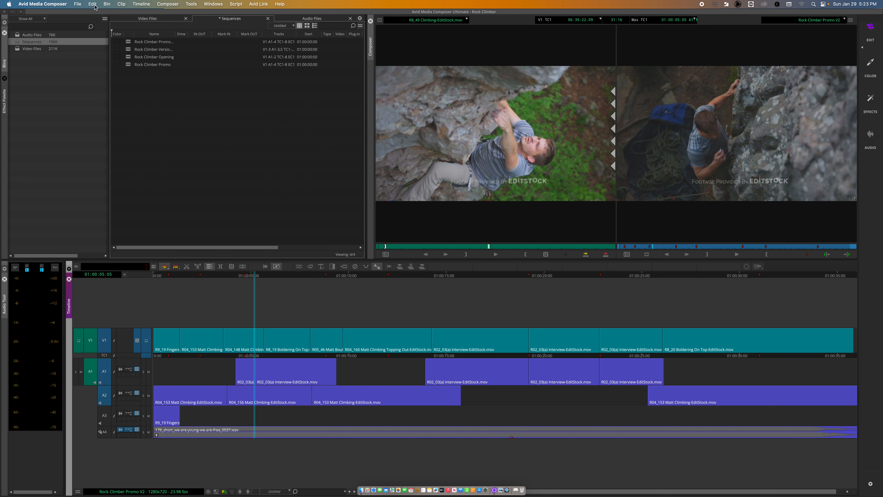
# Duplicate the original Rock Climber Promo sequence in the Sequences bin, leaving the copy's name as is.
pyautogui.click(132, 65)
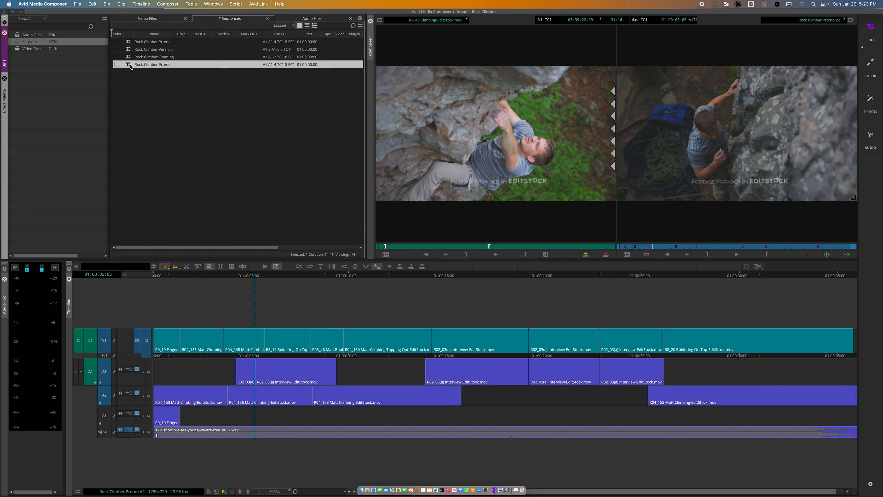
pyautogui.press('super+d')
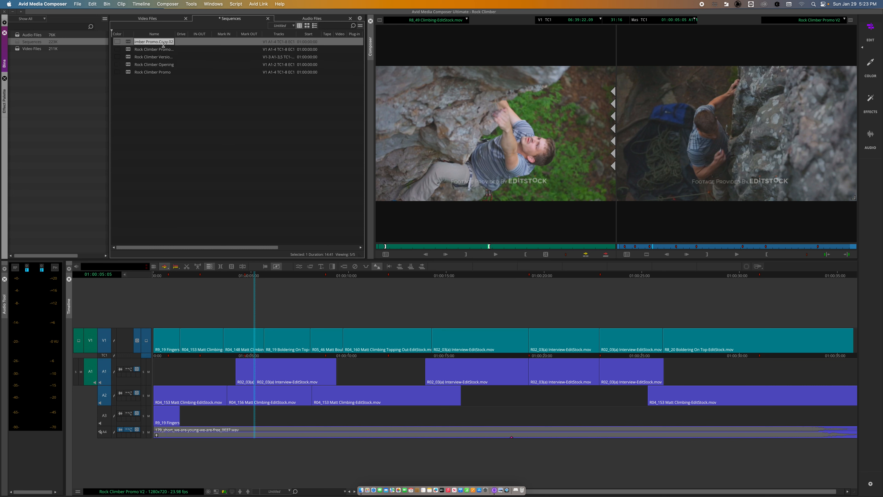
pyautogui.click(216, 127)
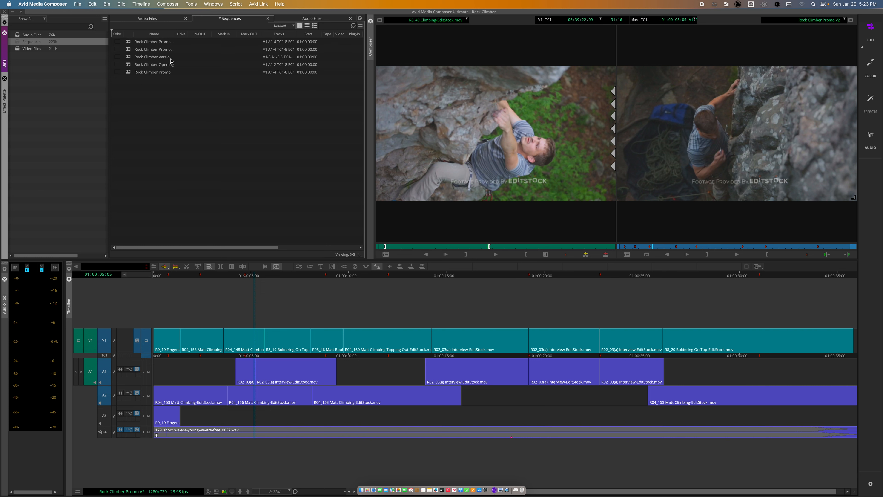
# Delete the new duplicate of Rock Climber Promo from the Sequences bin, ensuring its sequence is checked for deletion.
pyautogui.click(127, 42)
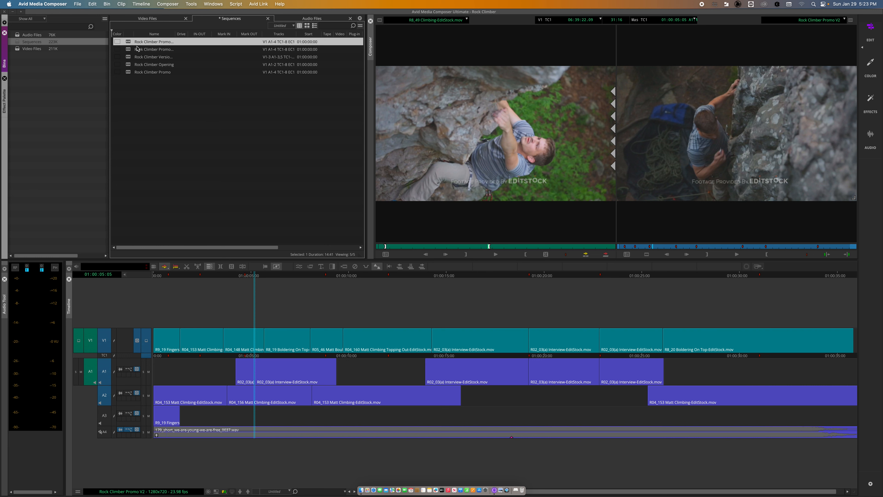
pyautogui.press('Delete')
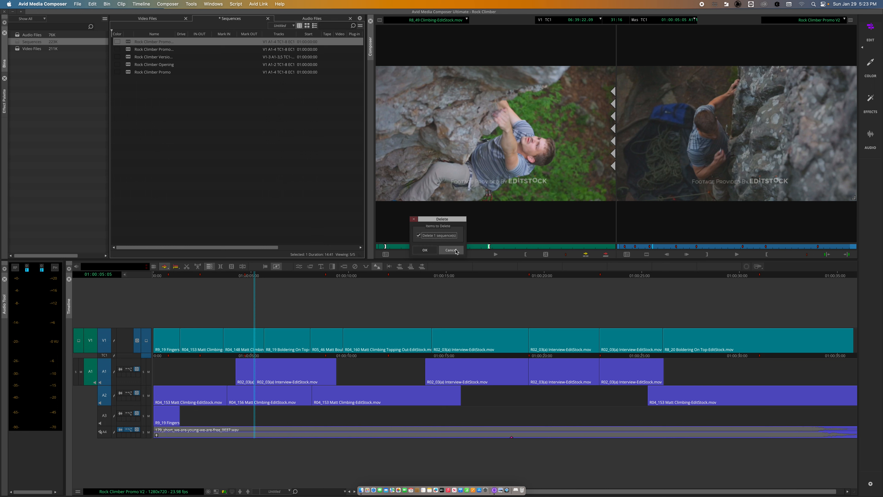
pyautogui.click(451, 250)
pyautogui.press('Delete')
pyautogui.click(424, 235)
pyautogui.click(425, 249)
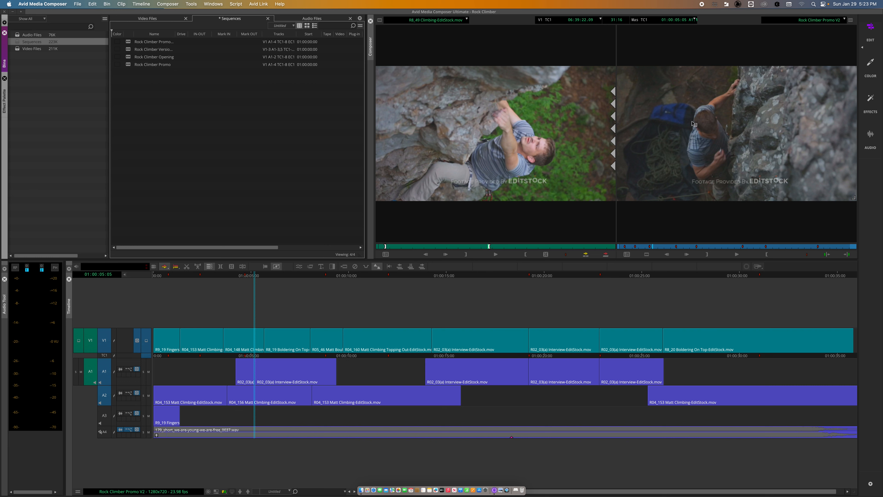
pyautogui.rightClick(685, 112)
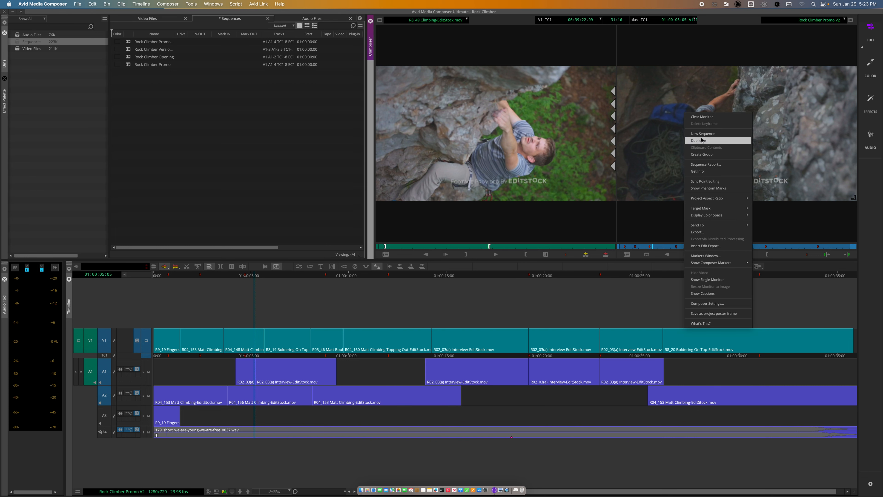
pyautogui.click(237, 93)
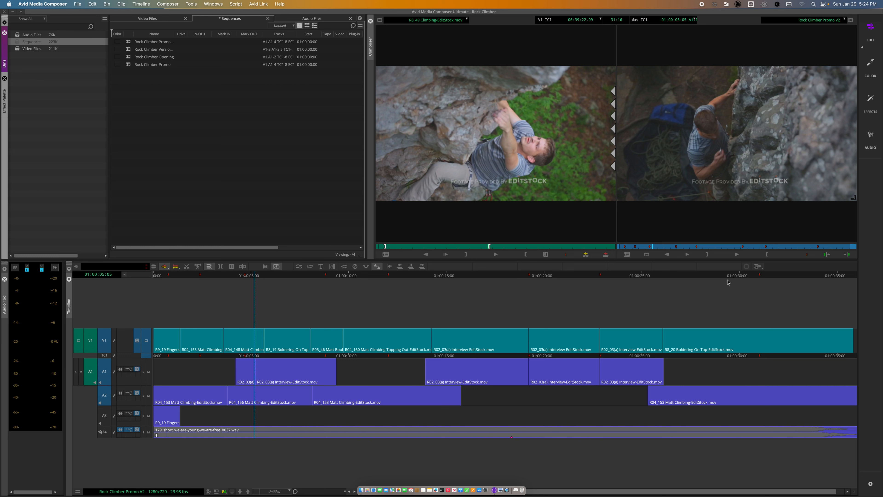
# Set the Composer window's button display to two rows in the Composer Settings.
pyautogui.rightClick(534, 133)
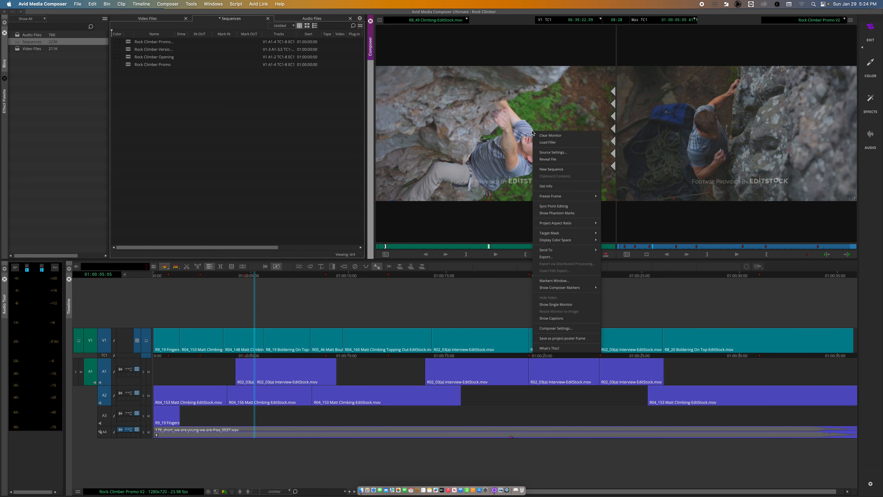
pyautogui.click(558, 328)
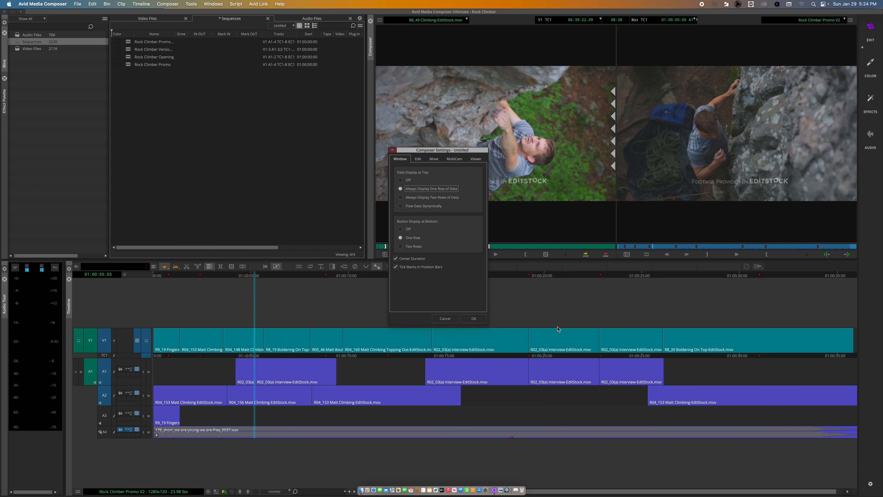
pyautogui.click(168, 4)
pyautogui.click(428, 251)
pyautogui.click(401, 246)
pyautogui.click(475, 320)
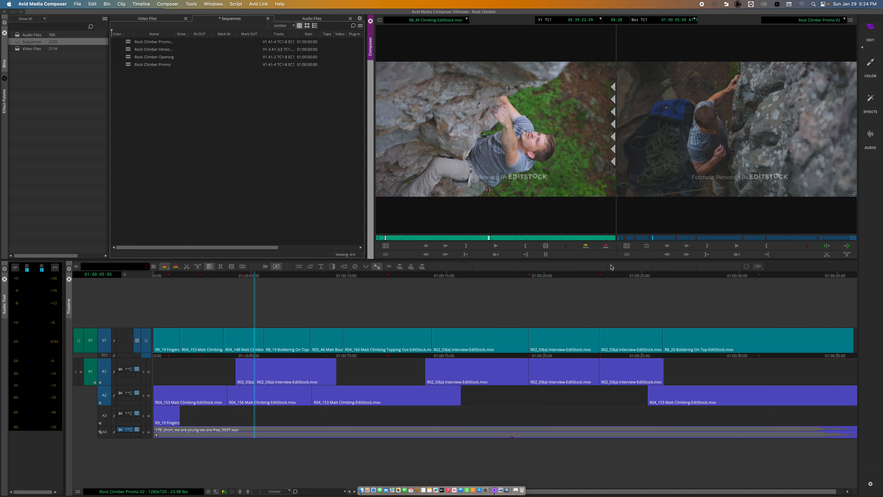
# Look through the Edit commands in the Command Palette, moving it aside on screen, and close it.
pyautogui.press('super+3')
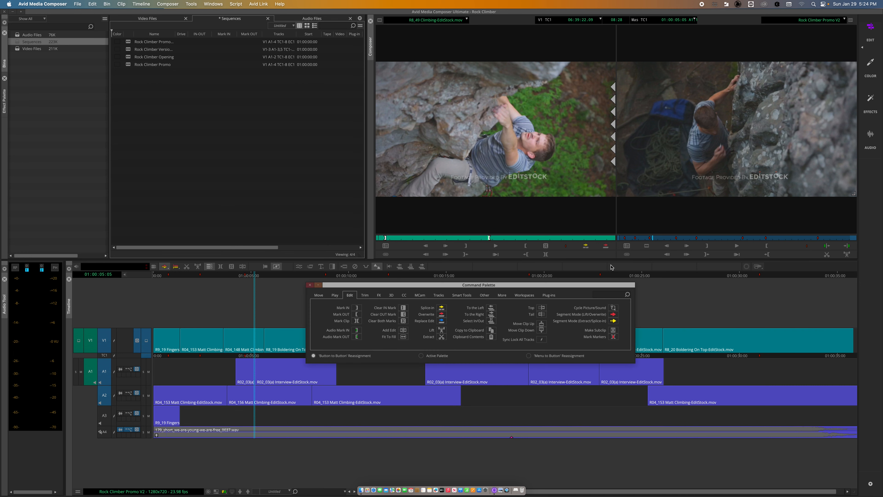
pyautogui.moveTo(556, 286); pyautogui.dragTo(670, 278)
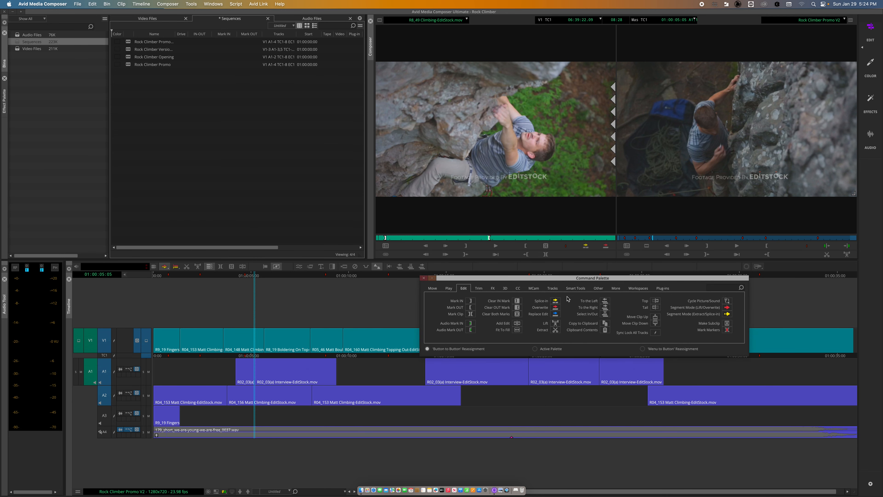
pyautogui.click(424, 278)
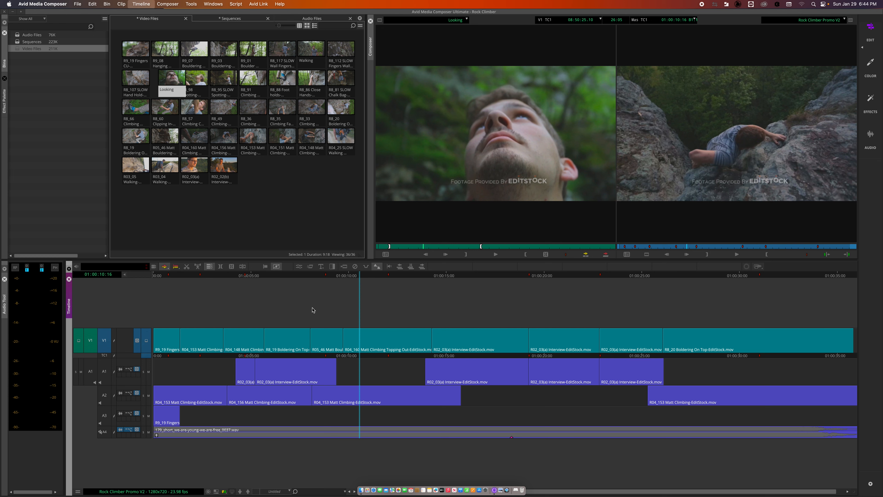
# Add a V2 video track and load R03_04 Walking into the source monitor, marking it from 04:43:26:23 to 04:43:38:05.
pyautogui.press('super+y')
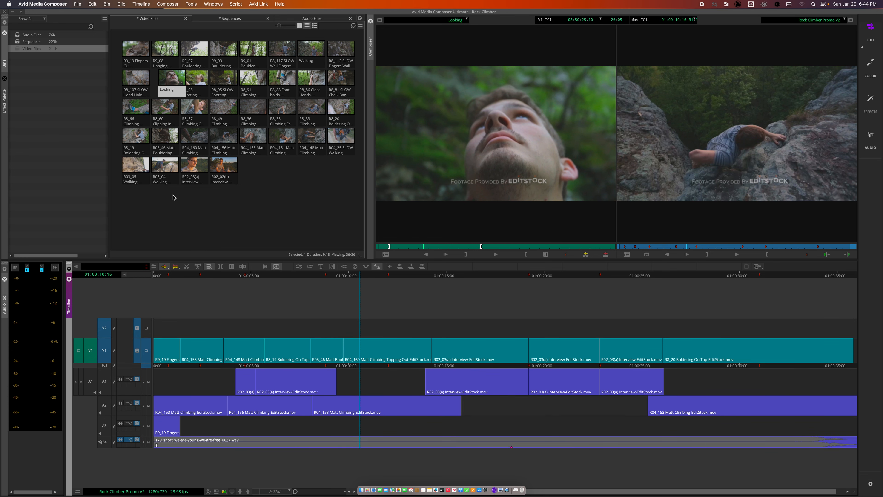
pyautogui.moveTo(165, 165); pyautogui.dragTo(487, 120)
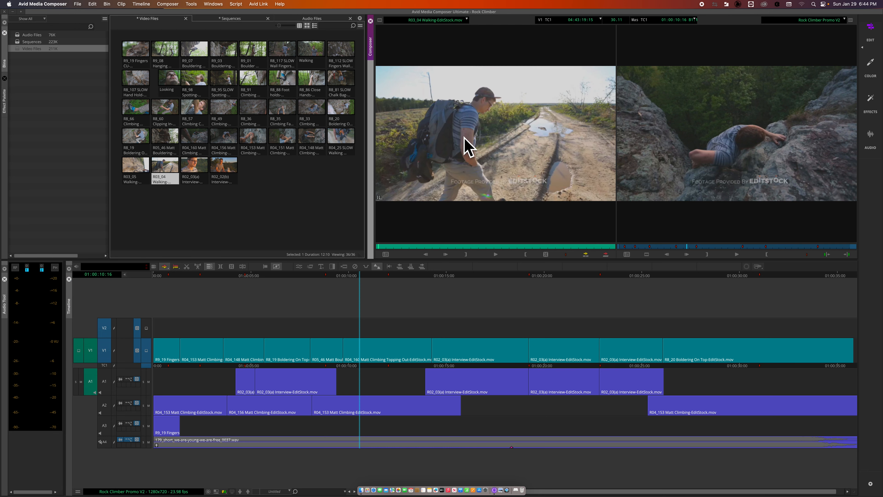
pyautogui.click(435, 247)
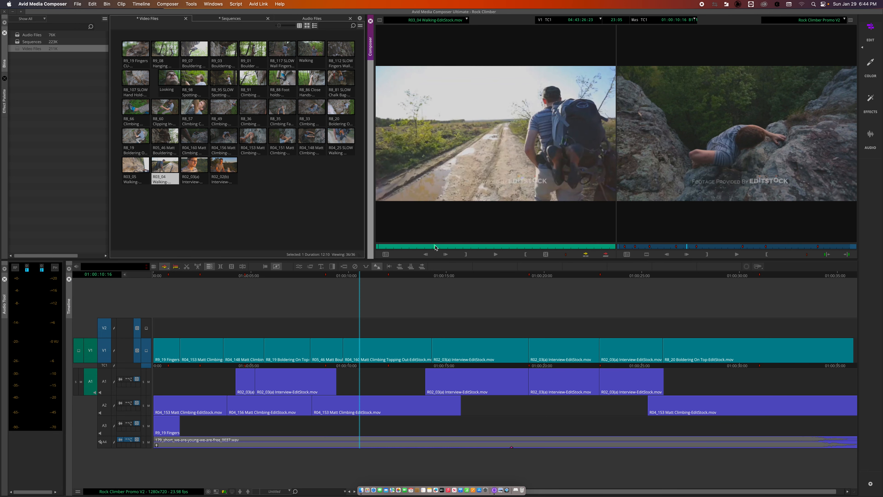
pyautogui.press('i')
pyautogui.click(523, 247)
pyautogui.press('o')
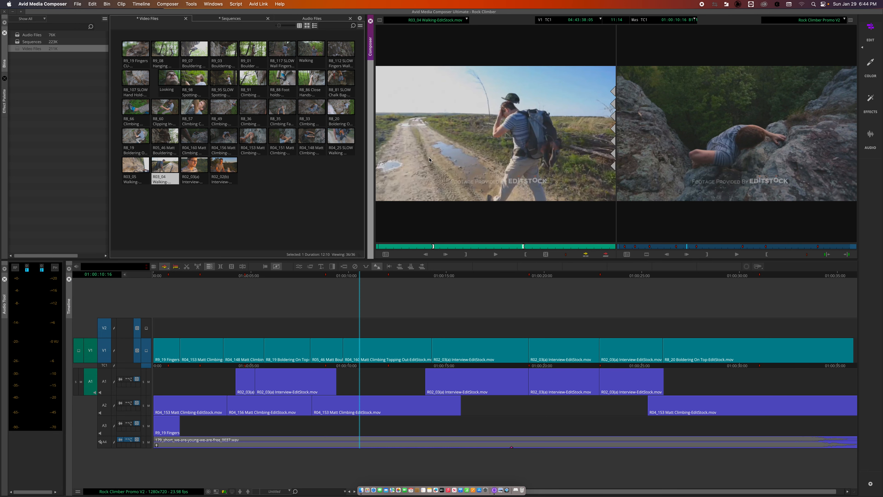
# Place the marked R03_04 Walking clip without audio on V2 at 01:00:10:16, undoing the first placement and disabling source track A1.
pyautogui.moveTo(430, 160); pyautogui.dragTo(369, 326)
pyautogui.press('super+z')
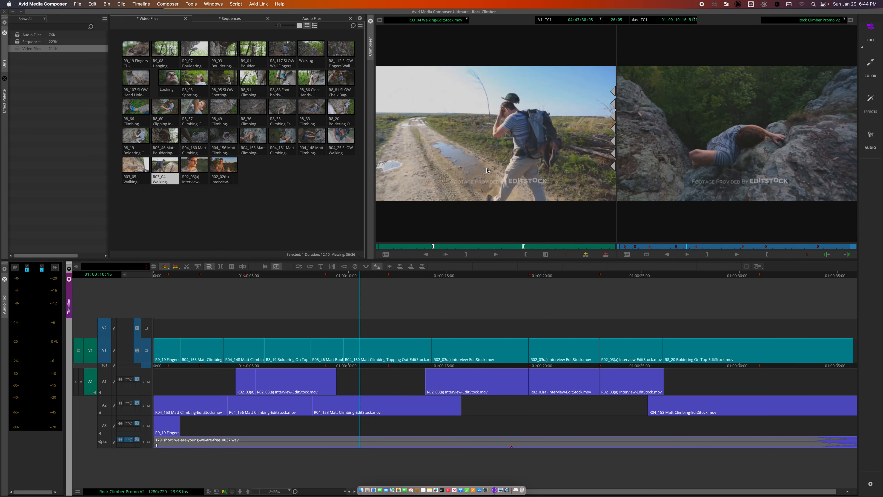
pyautogui.click(90, 387)
pyautogui.moveTo(491, 150); pyautogui.dragTo(360, 332)
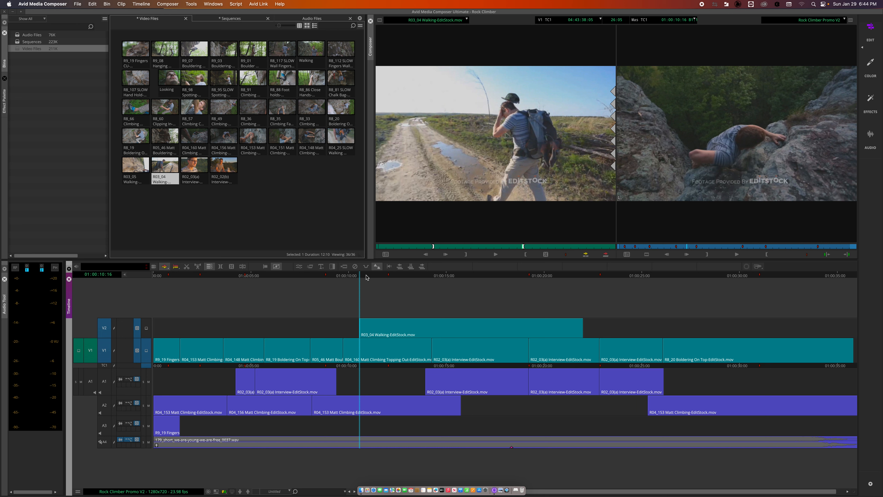
pyautogui.moveTo(365, 278)
pyautogui.mouseDown()
pyautogui.moveTo(426, 277)
pyautogui.moveTo(339, 276)
pyautogui.moveTo(408, 280)
pyautogui.moveTo(357, 282)
pyautogui.mouseUp()
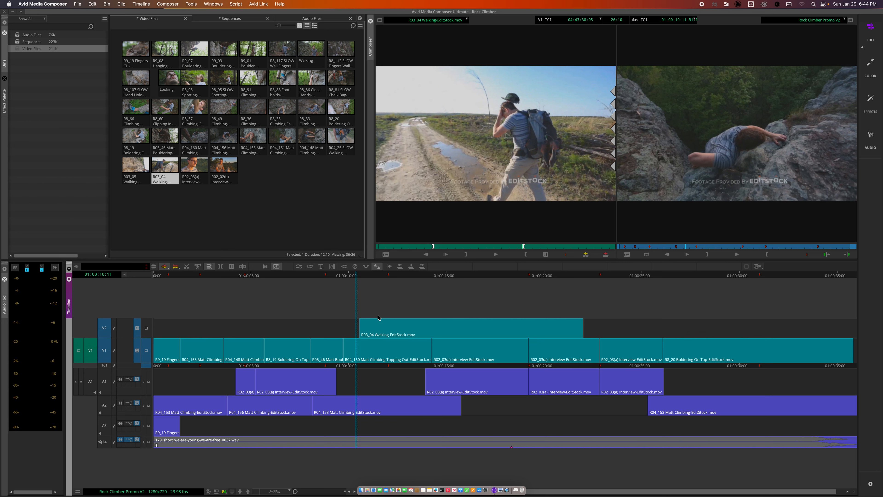
# Remove the R03_04 Walking segment from V2 and delete the empty V2 track.
pyautogui.click(373, 327)
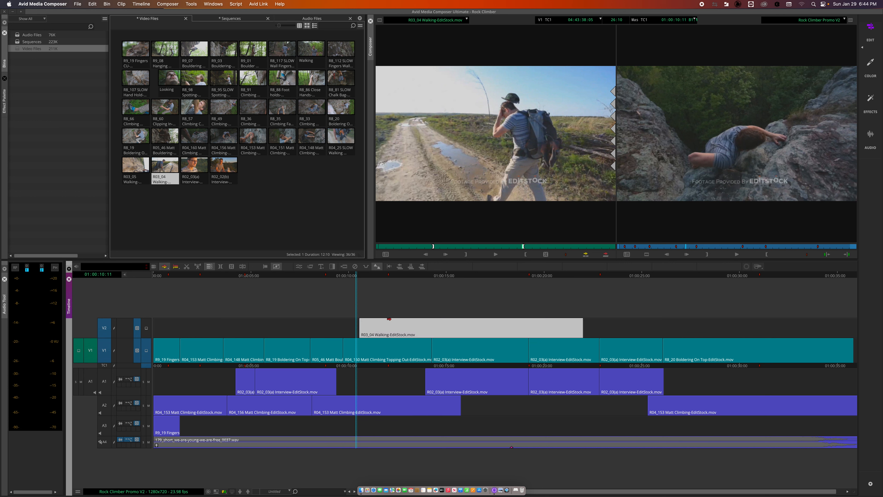
pyautogui.press('Delete')
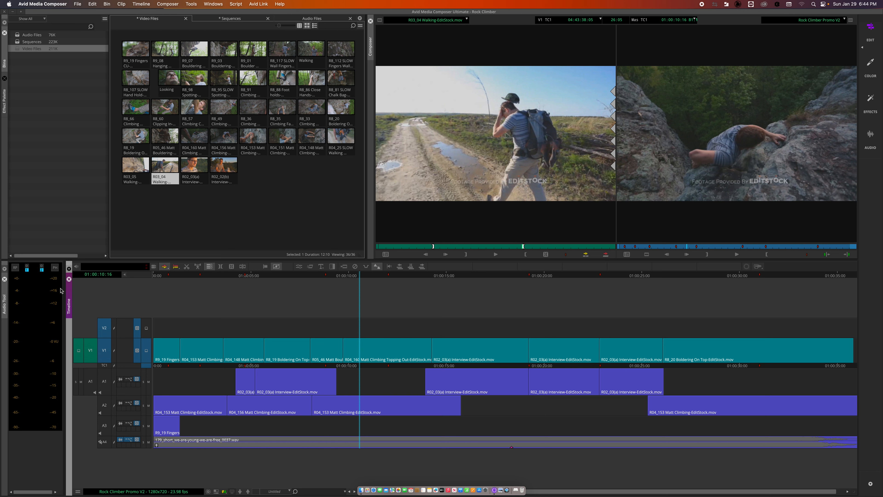
pyautogui.click(100, 327)
pyautogui.rightClick(102, 328)
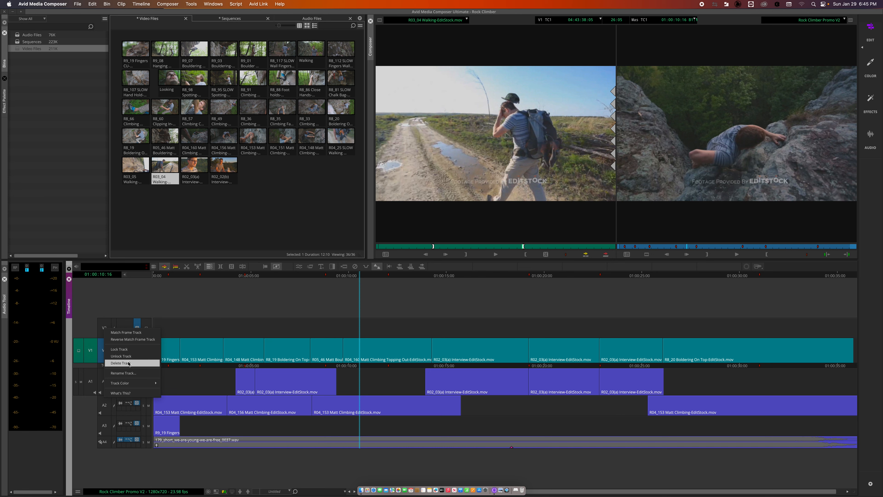
pyautogui.click(118, 361)
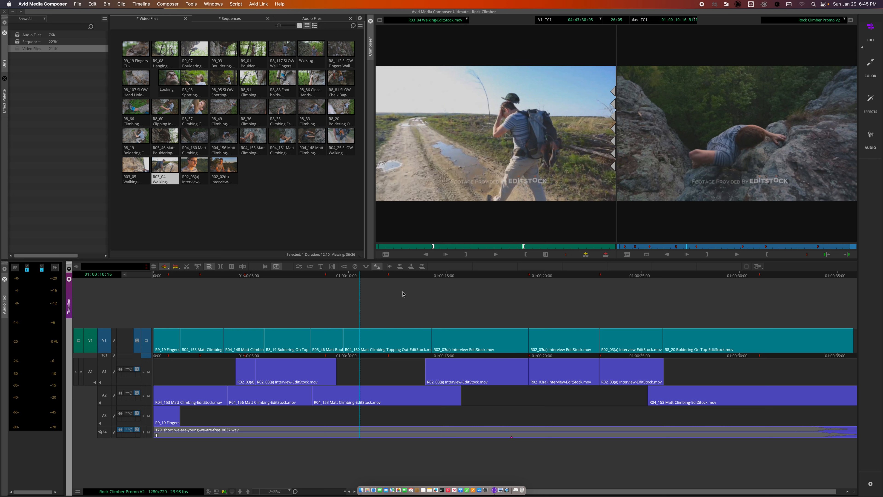
# Park the playhead at 01:00:11:03 and mark In and Out around the R04_160 Matt Climbing Topping Out segment on V1.
pyautogui.click(400, 276)
pyautogui.moveTo(418, 277); pyautogui.dragTo(385, 284)
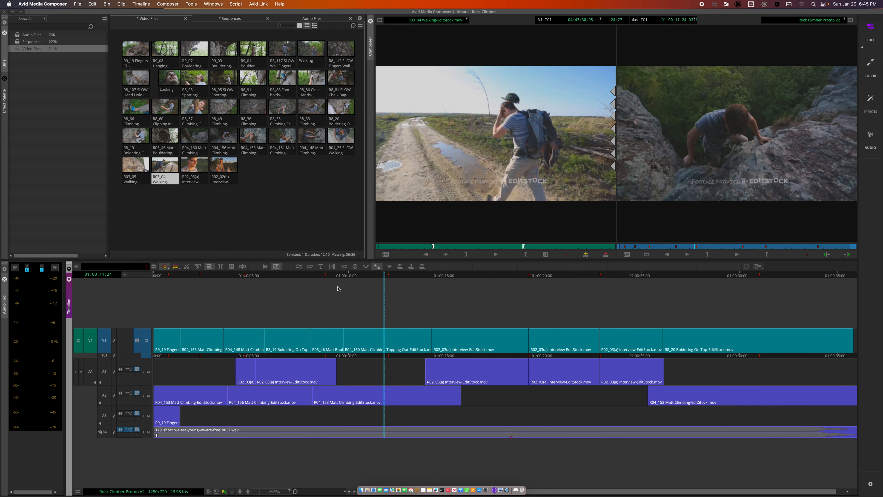
pyautogui.click(102, 371)
pyautogui.click(383, 276)
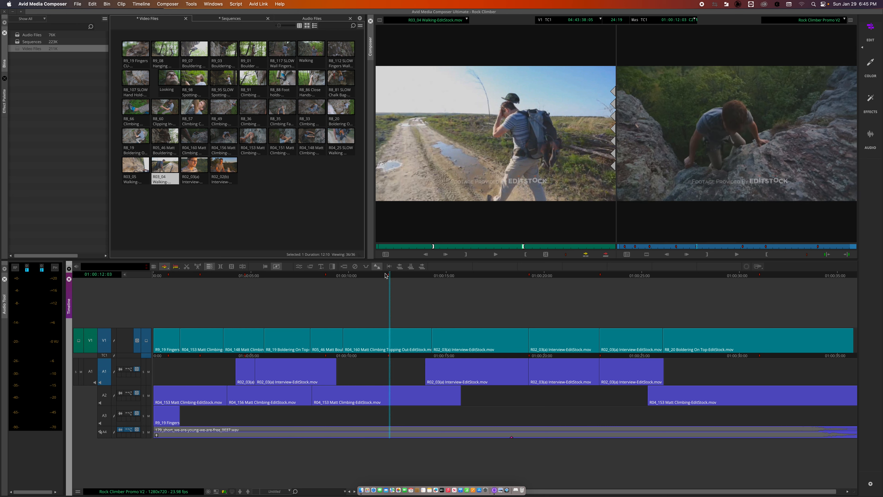
pyautogui.press('u')
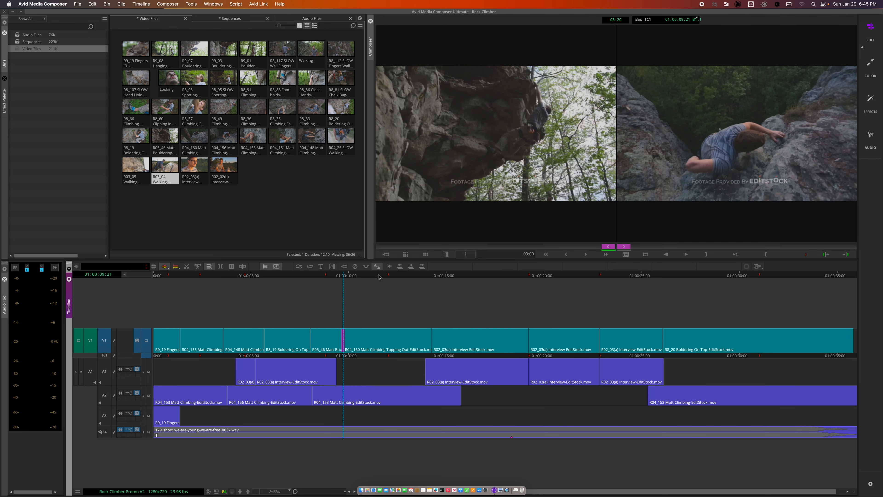
pyautogui.click(371, 279)
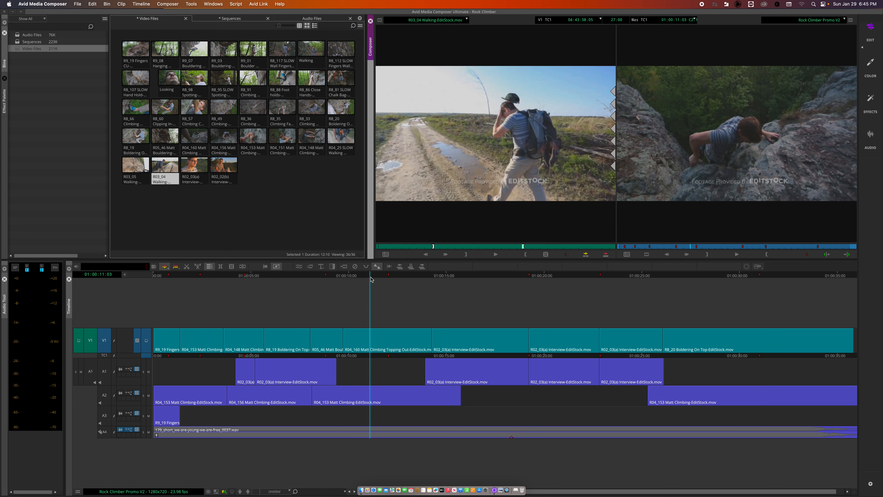
pyautogui.press('t')
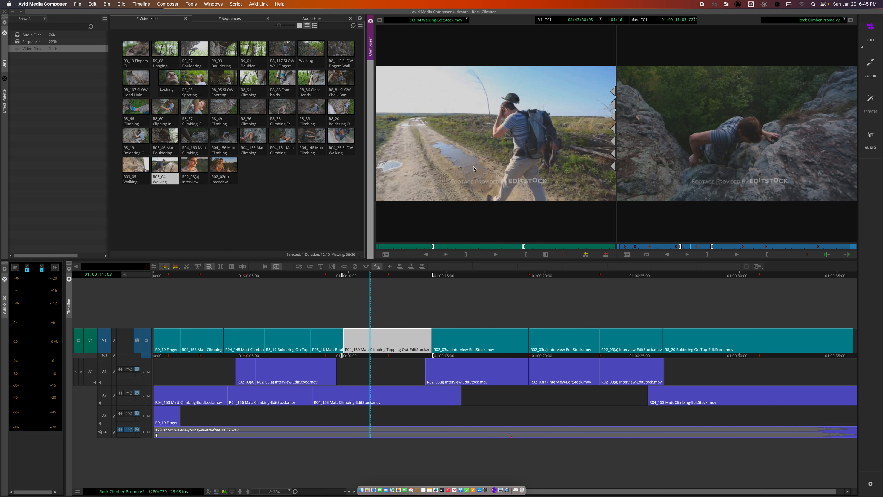
# Load the R04_153 Matt Climbing clip into the source monitor and play it, stopping at 06:12:43:11.
pyautogui.click(246, 134)
pyautogui.moveTo(246, 134); pyautogui.dragTo(421, 102)
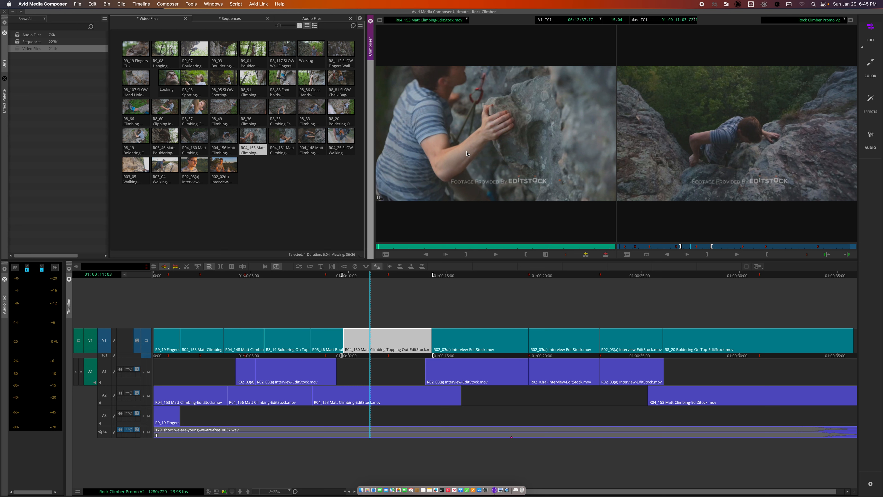
pyautogui.press('space')
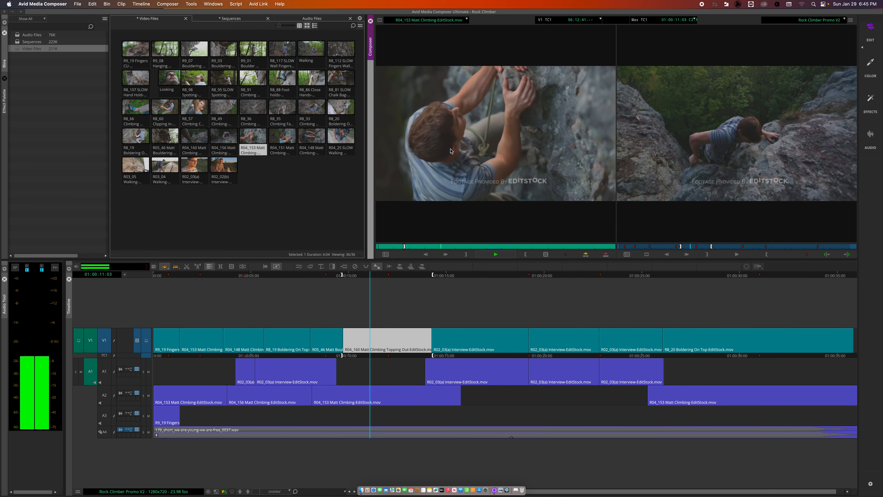
pyautogui.press('space')
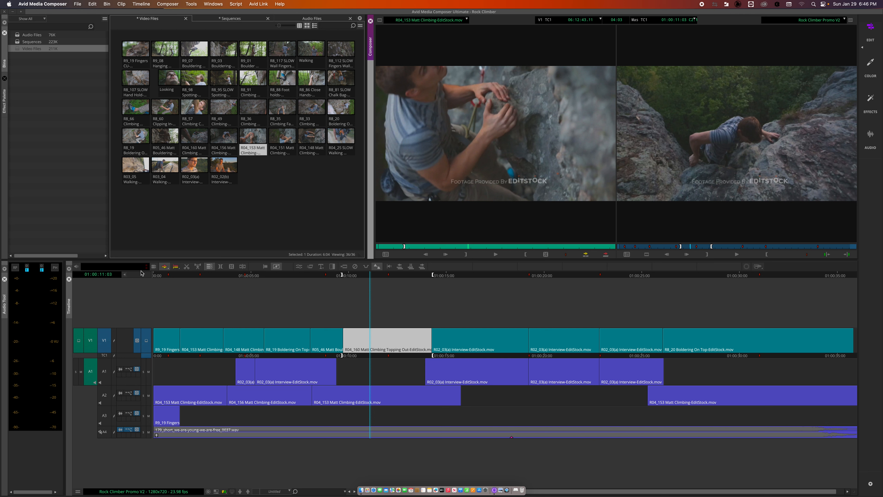
# Limit the timeline's segment tool to the red Lift/Overwrite mode.
pyautogui.rightClick(165, 267)
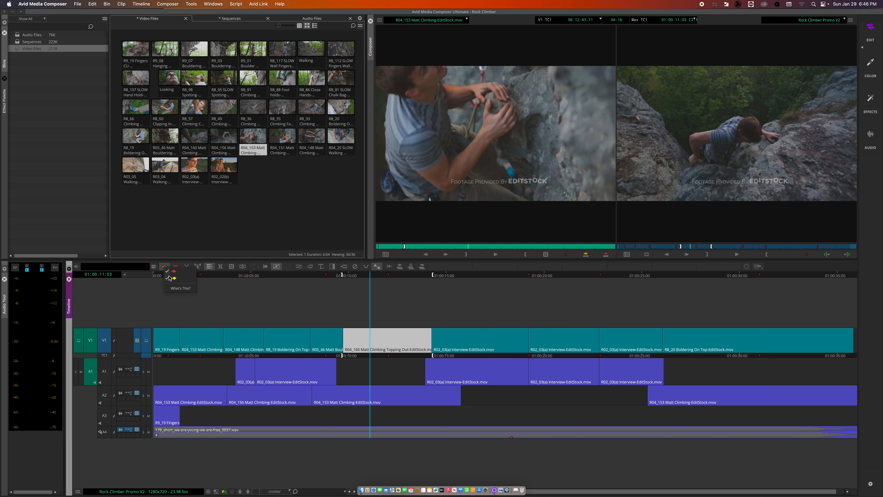
pyautogui.click(173, 271)
pyautogui.click(219, 284)
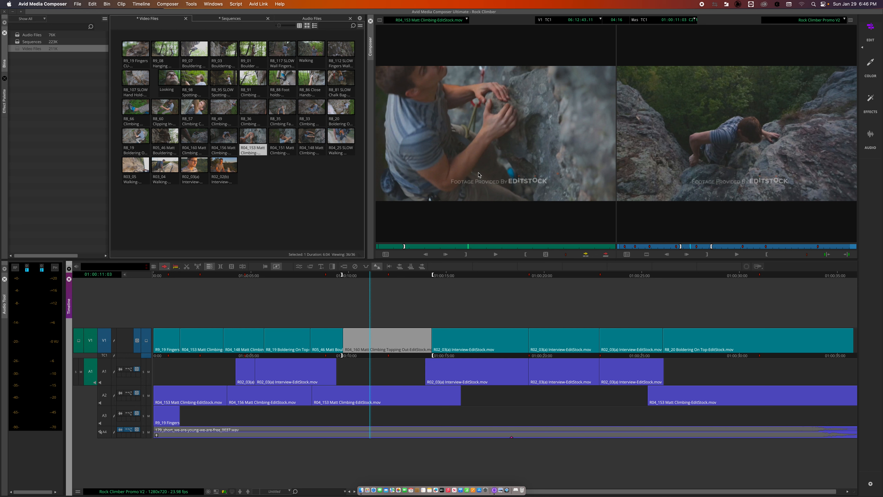
# Try overwriting the marked R04_160 segment with R04_153's video and audio, play the result, and undo the edit.
pyautogui.moveTo(479, 174); pyautogui.dragTo(349, 345)
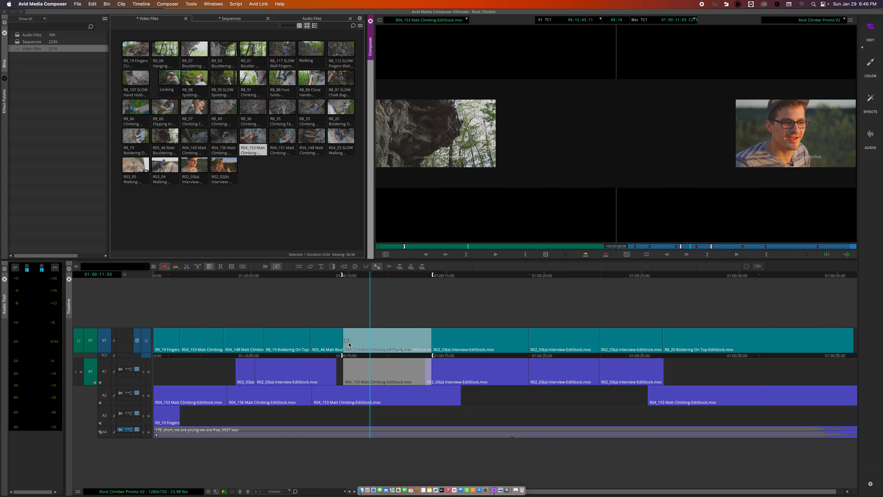
pyautogui.moveTo(349, 344); pyautogui.dragTo(347, 343)
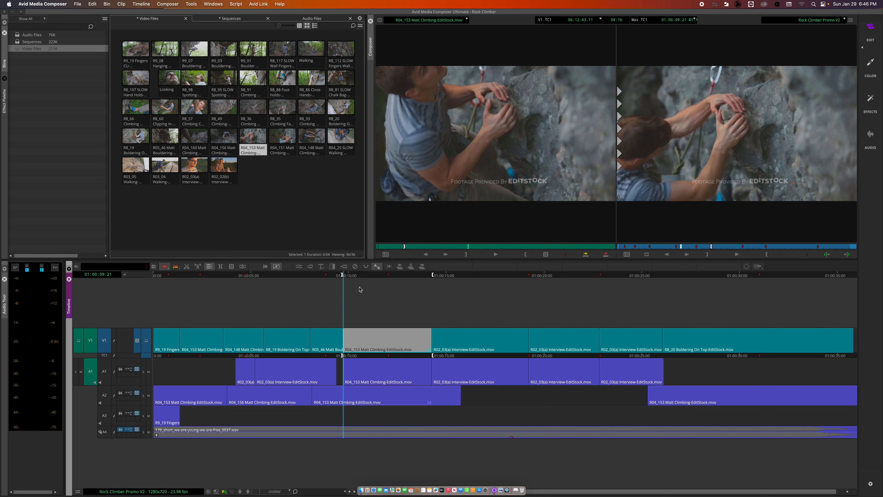
pyautogui.press('space')
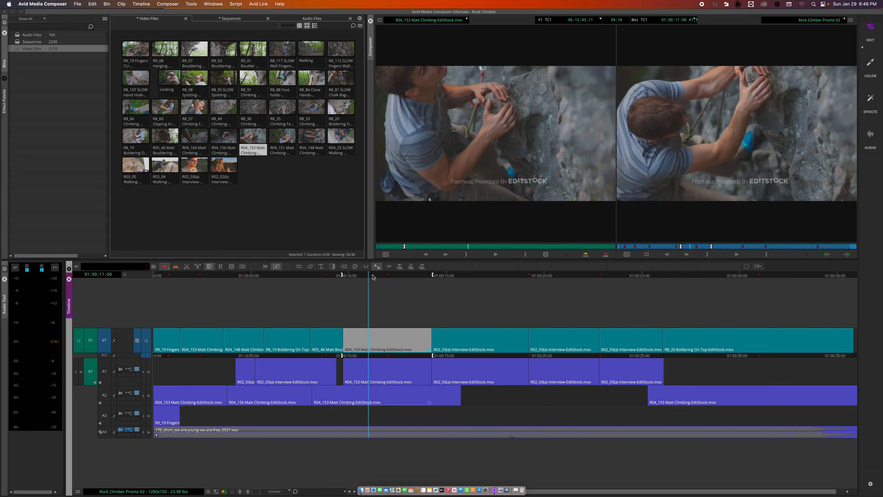
pyautogui.moveTo(373, 277)
pyautogui.mouseDown()
pyautogui.moveTo(390, 276)
pyautogui.moveTo(334, 276)
pyautogui.moveTo(383, 277)
pyautogui.mouseUp()
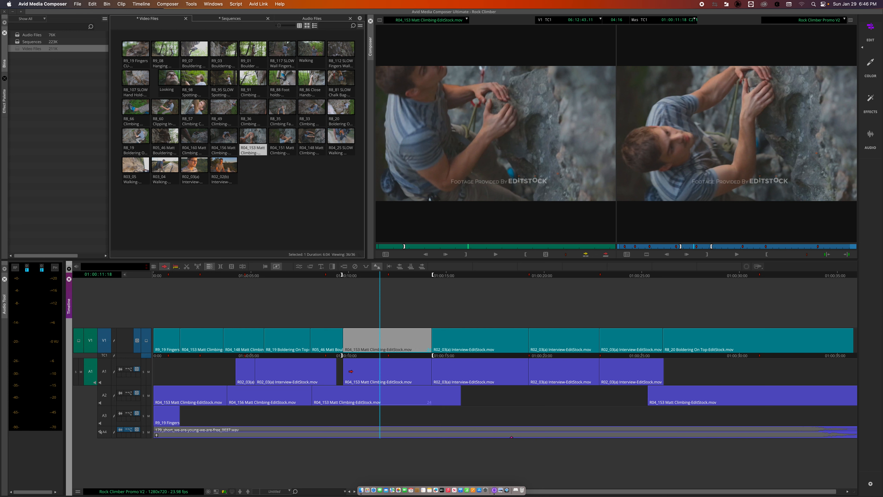
pyautogui.press('super+z')
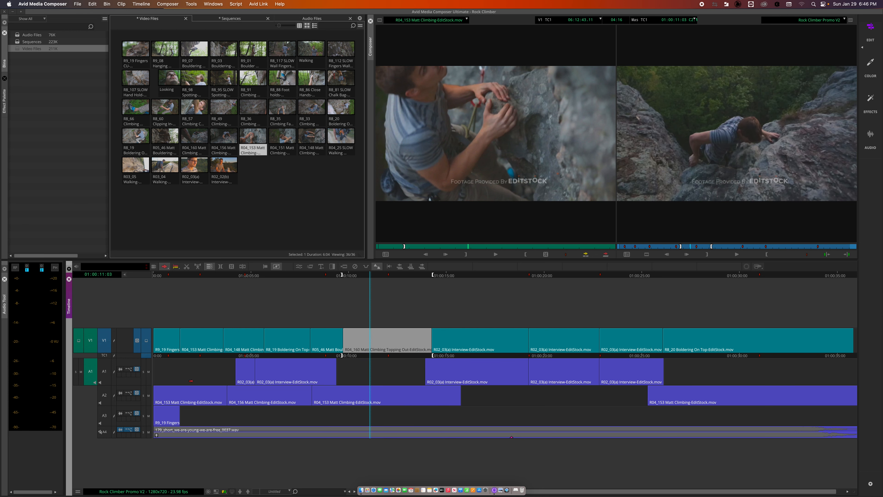
# Overwrite the marked R04_160 segment on V1 with only the video of R04_153, play through the edit, and clear the In and Out marks.
pyautogui.click(91, 371)
pyautogui.moveTo(446, 175); pyautogui.dragTo(347, 340)
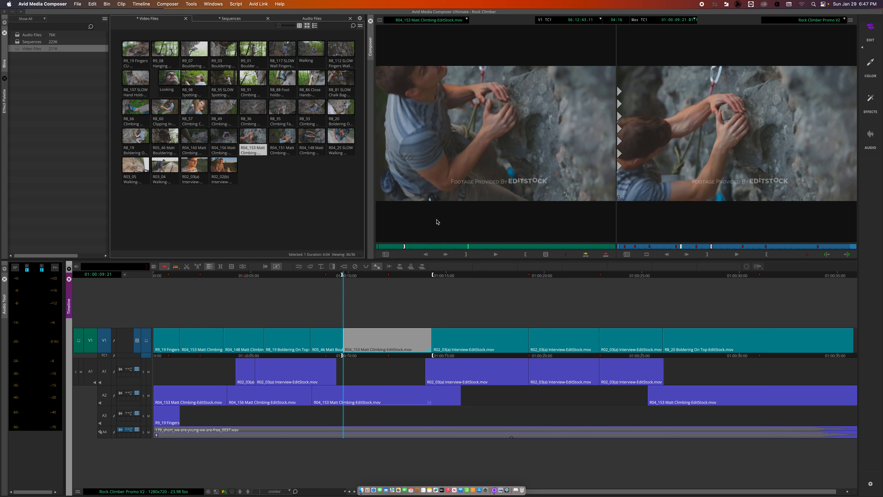
pyautogui.moveTo(342, 274); pyautogui.dragTo(330, 273)
pyautogui.press('space')
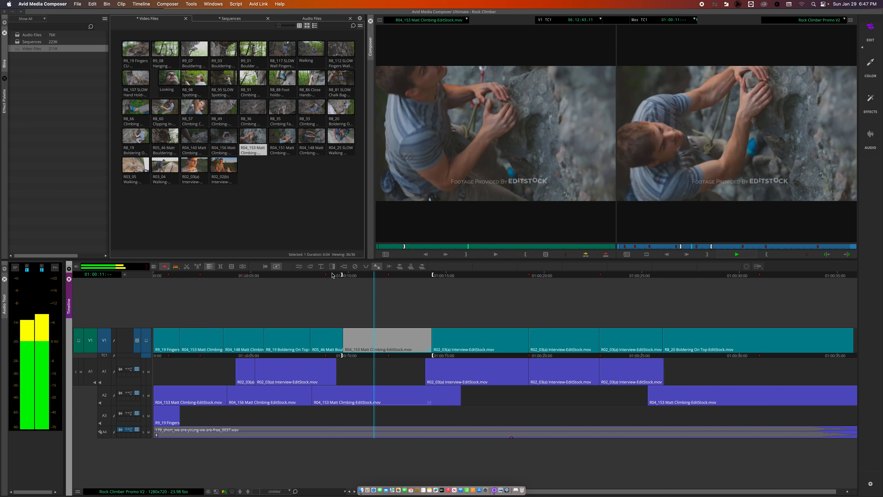
pyautogui.press('space')
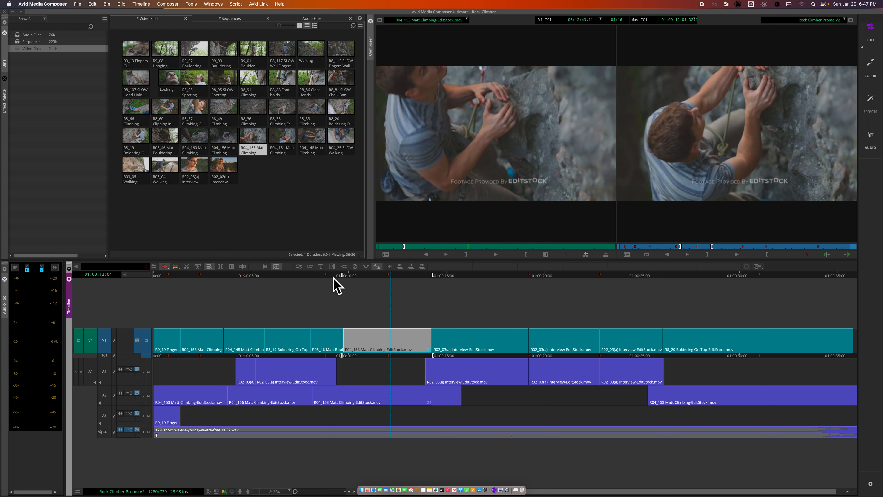
pyautogui.press('g')
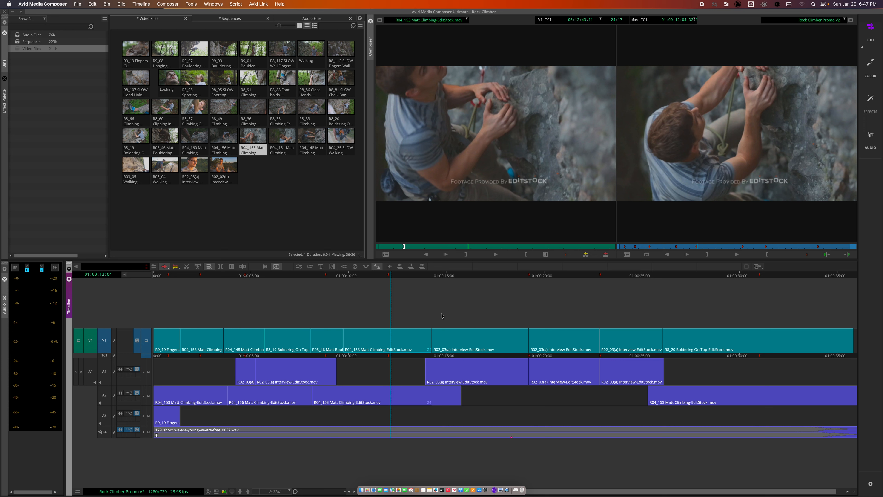
# Load the R02_02(b) Interview clip into the source monitor, scrub to 00:11:09:14, and add a new video track above V1.
pyautogui.doubleClick(219, 168)
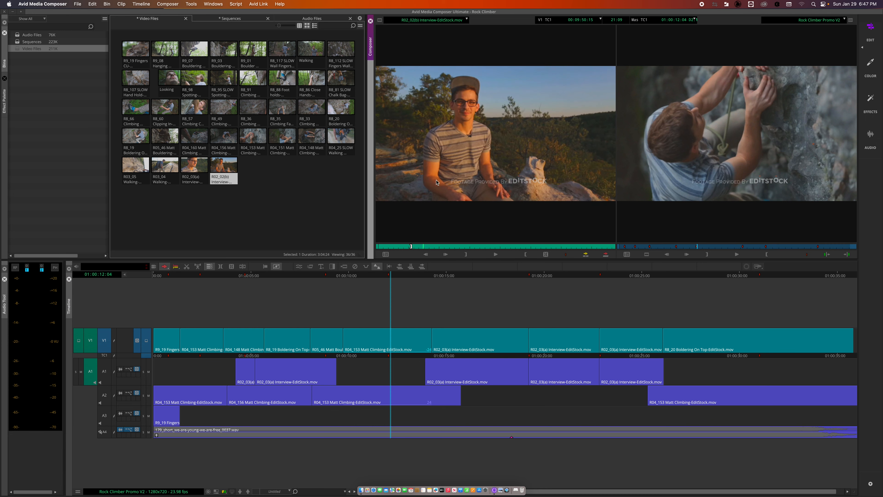
pyautogui.moveTo(440, 245); pyautogui.dragTo(463, 244)
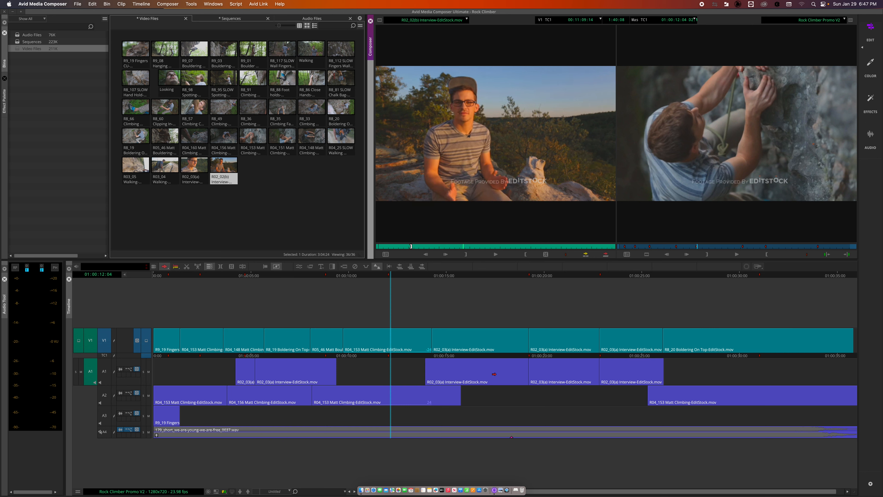
pyautogui.click(181, 307)
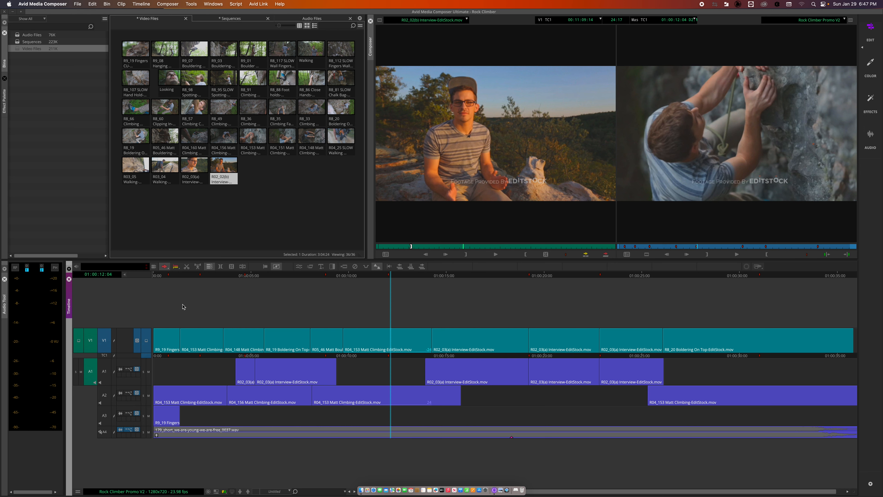
pyautogui.press('super+y')
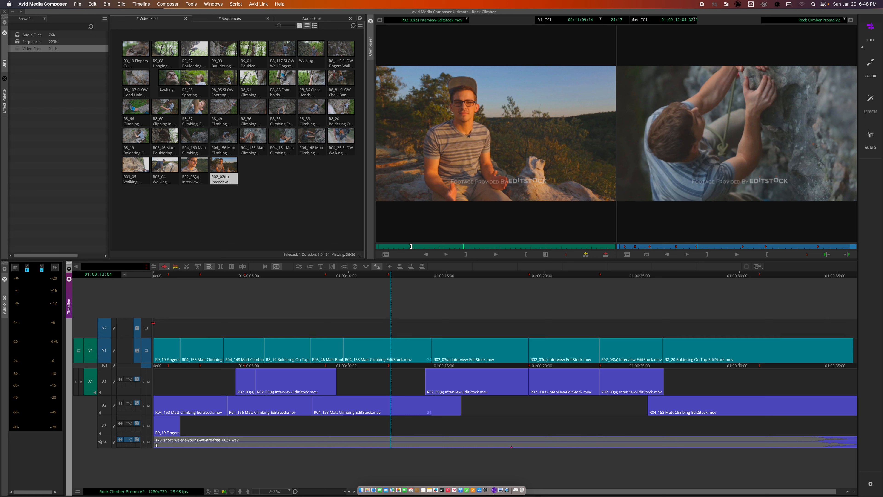
pyautogui.click(148, 327)
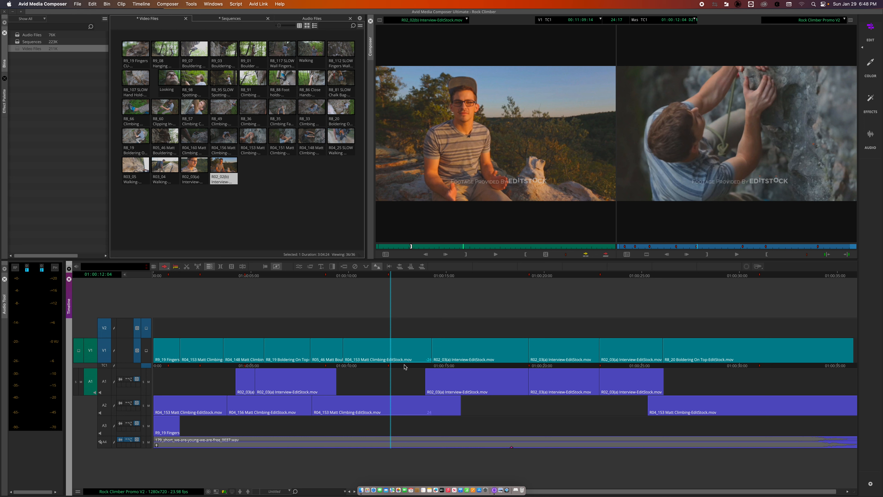
pyautogui.rightClick(284, 309)
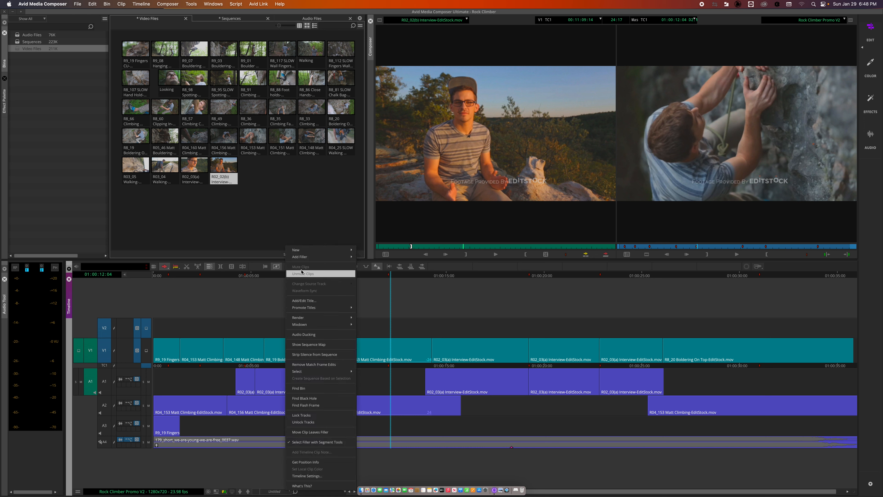
pyautogui.moveTo(344, 249)
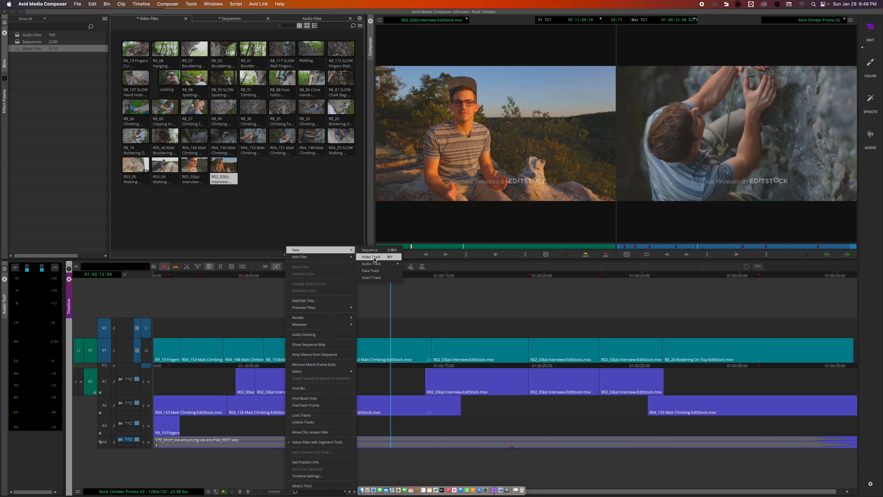
pyautogui.click(447, 296)
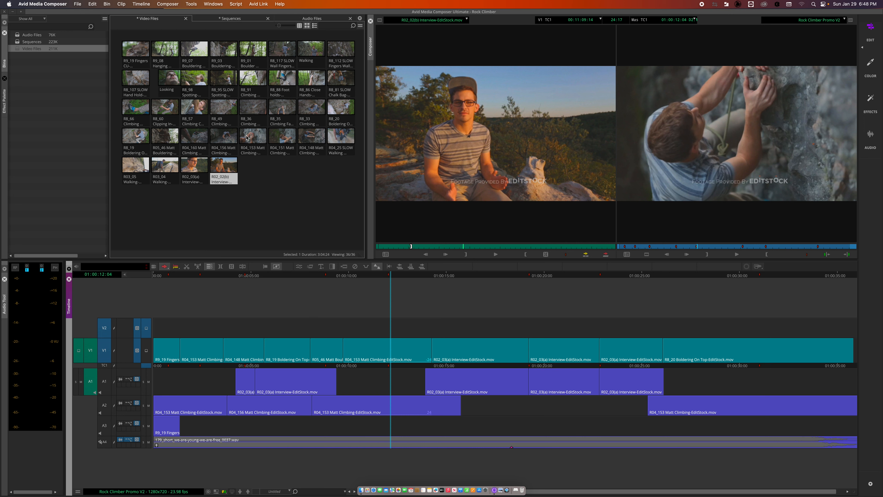
# Load the R04_25 SLOW Walking Shoes clip into the source monitor and turn off its A1 source track.
pyautogui.doubleClick(166, 80)
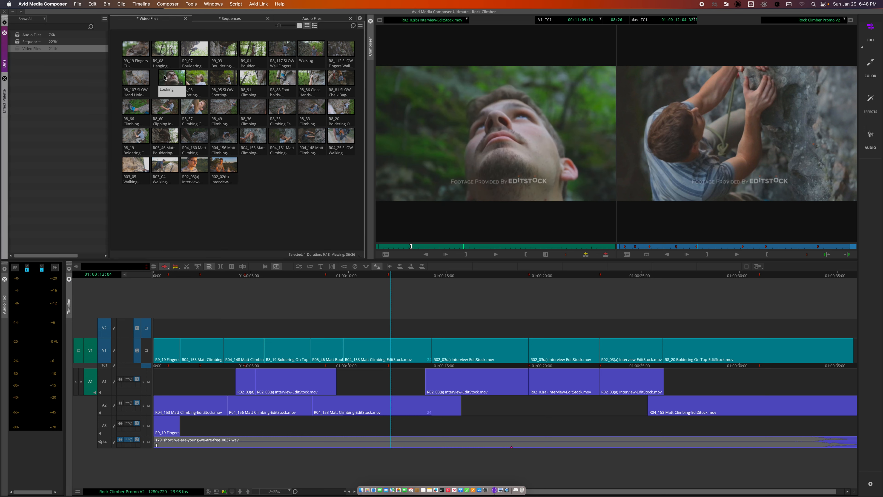
pyautogui.doubleClick(340, 134)
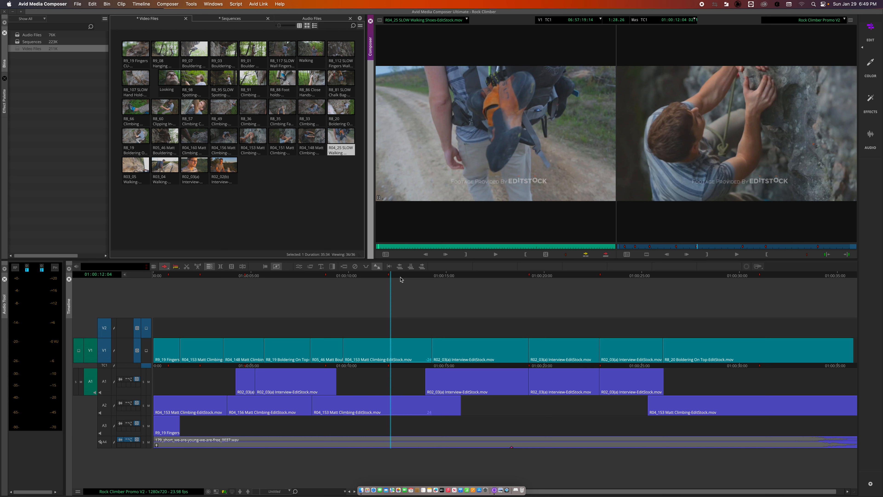
pyautogui.click(90, 382)
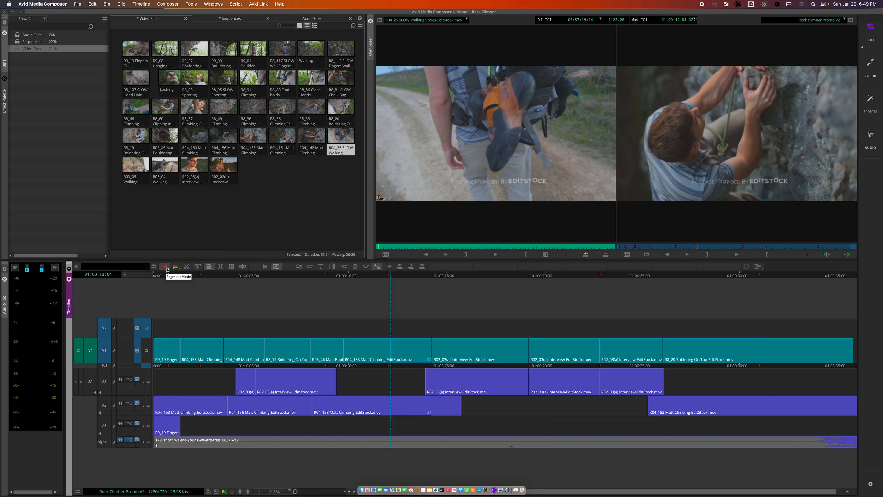
pyautogui.moveTo(407, 210); pyautogui.dragTo(201, 335)
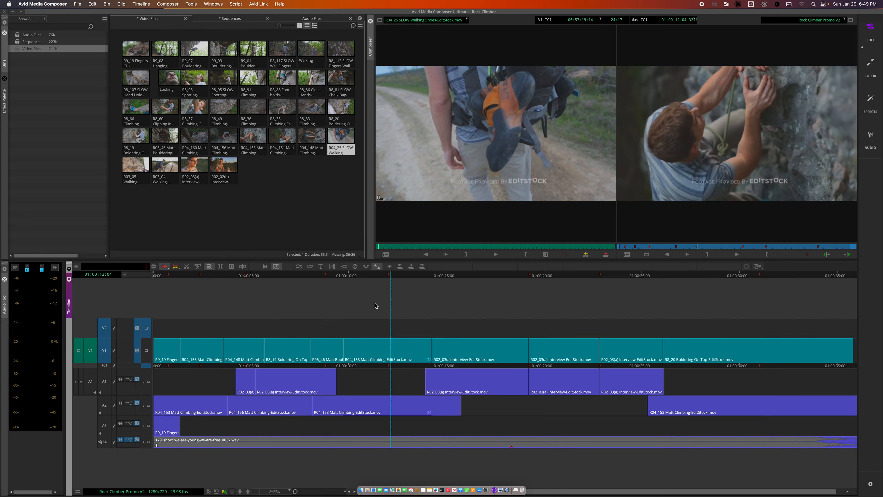
# Mark In at 06:57:27:13 and Out at 06:57:49:24 in the R04_25 clip, try placing it on V2, and undo that.
pyautogui.click(401, 247)
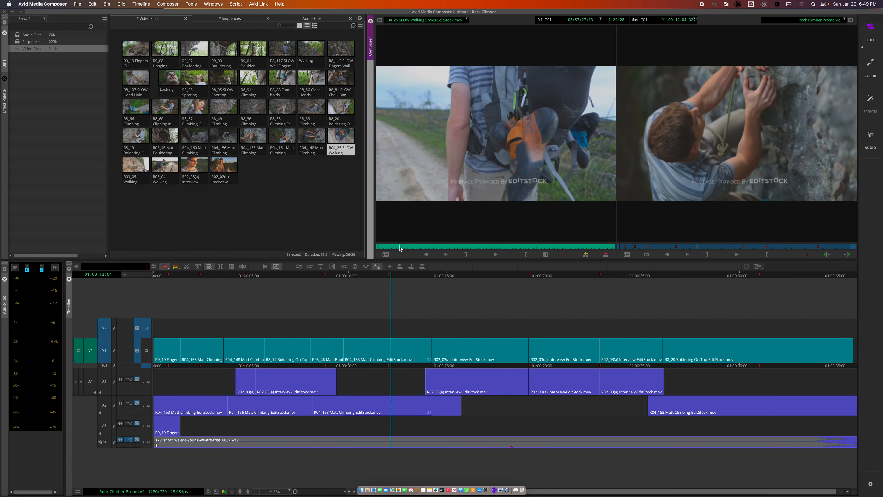
pyautogui.press('i')
pyautogui.click(548, 247)
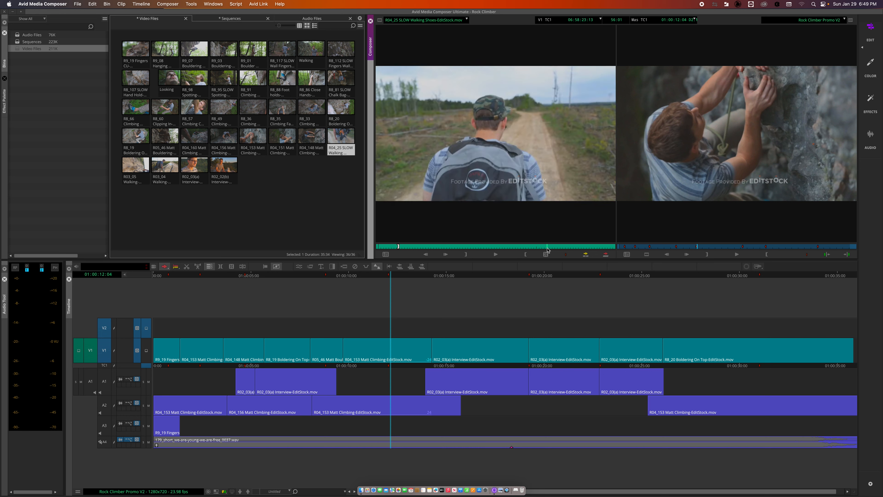
pyautogui.press('o')
pyautogui.click(458, 246)
pyautogui.press('o')
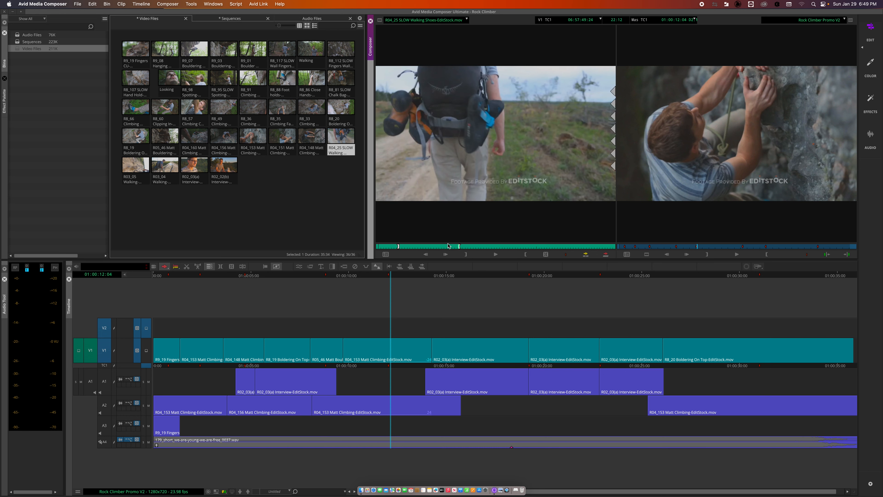
pyautogui.moveTo(448, 200); pyautogui.dragTo(352, 316)
pyautogui.press('super+z')
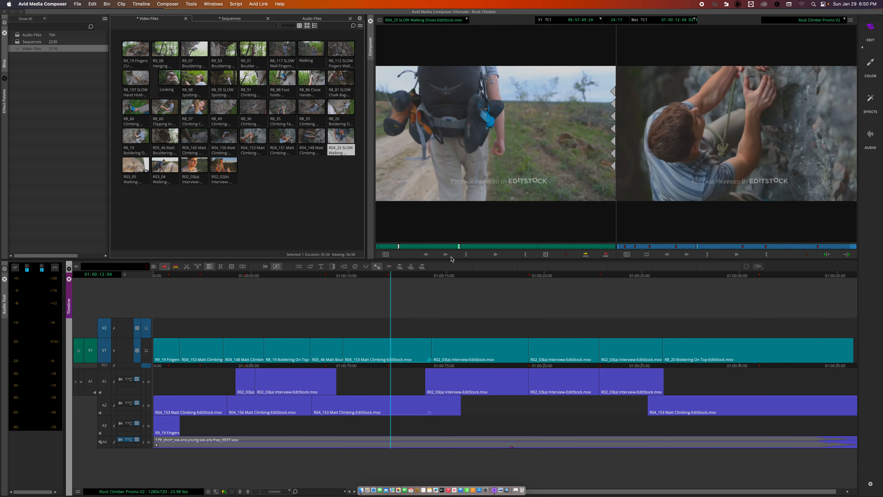
# Set the R04_25 clip's Out mark at 06:57:29:20 and overwrite the marked portion onto V2 at 01:00:10:01.
pyautogui.click(406, 246)
pyautogui.press('o')
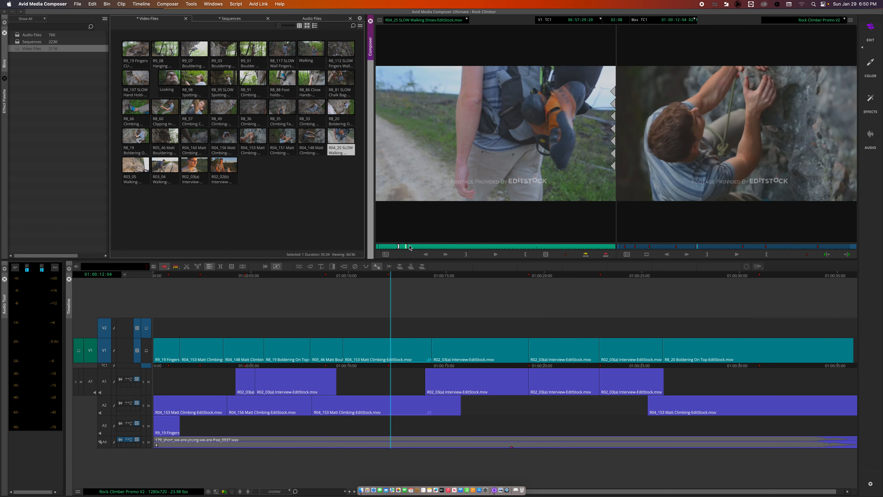
pyautogui.moveTo(440, 205); pyautogui.dragTo(350, 324)
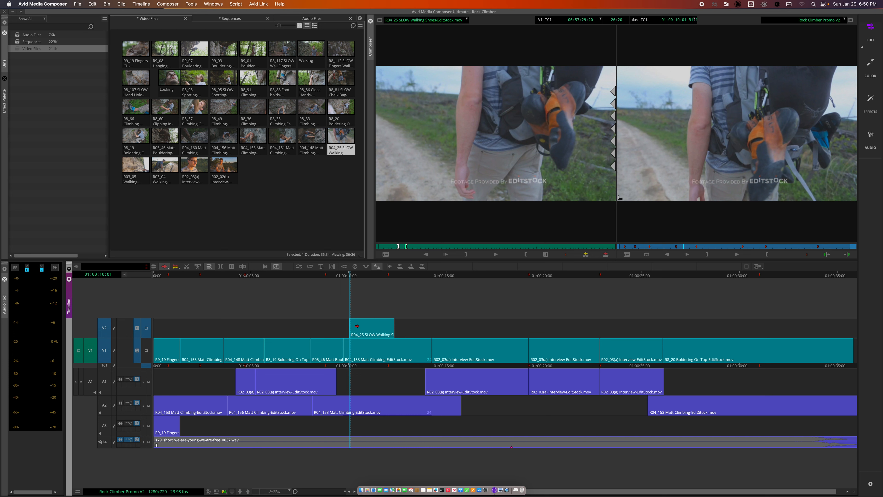
# Try moving the R04_25 segment from V2 down onto V1 over the R04_153 segment, undo the move, and deselect it.
pyautogui.moveTo(357, 325); pyautogui.dragTo(359, 348)
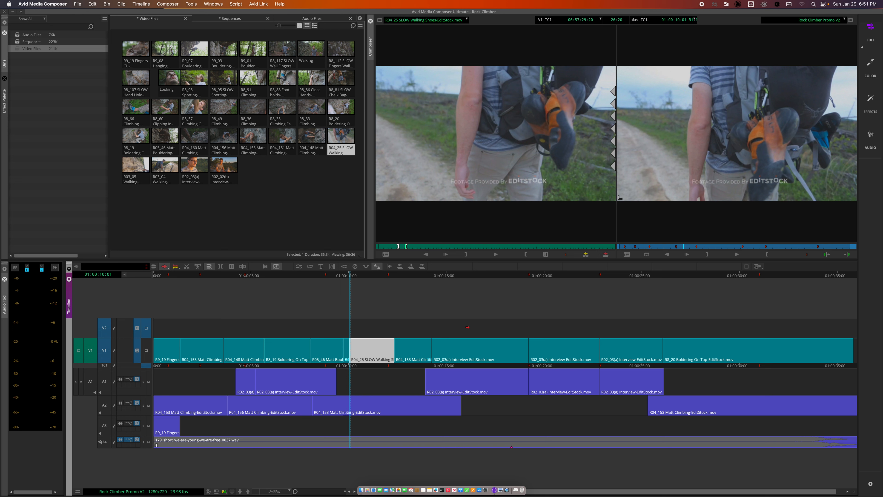
pyautogui.press('super+z')
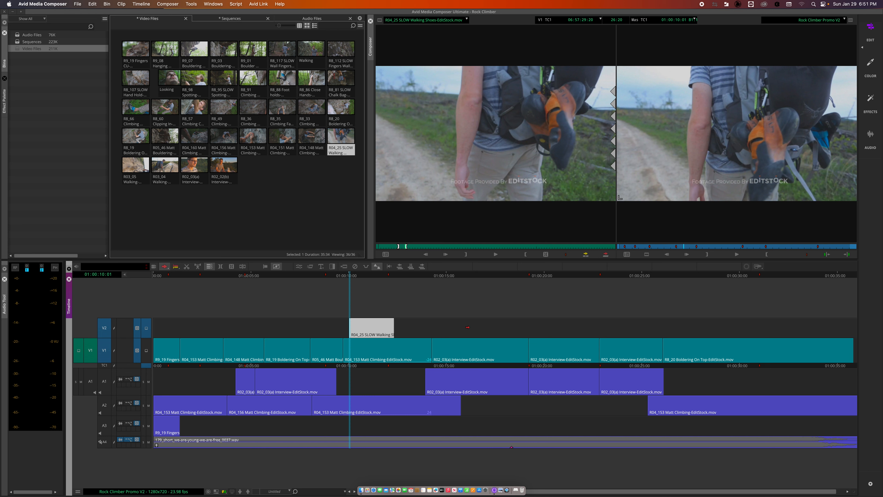
pyautogui.click(397, 294)
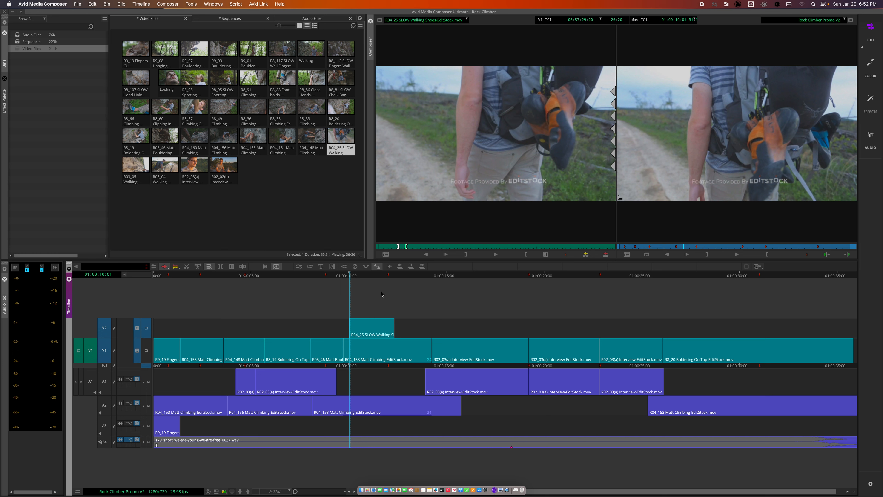
# Switch the timeline's segment tool to the yellow Extract/Splice-in mode and delete the R04_25 segment from V2.
pyautogui.rightClick(168, 268)
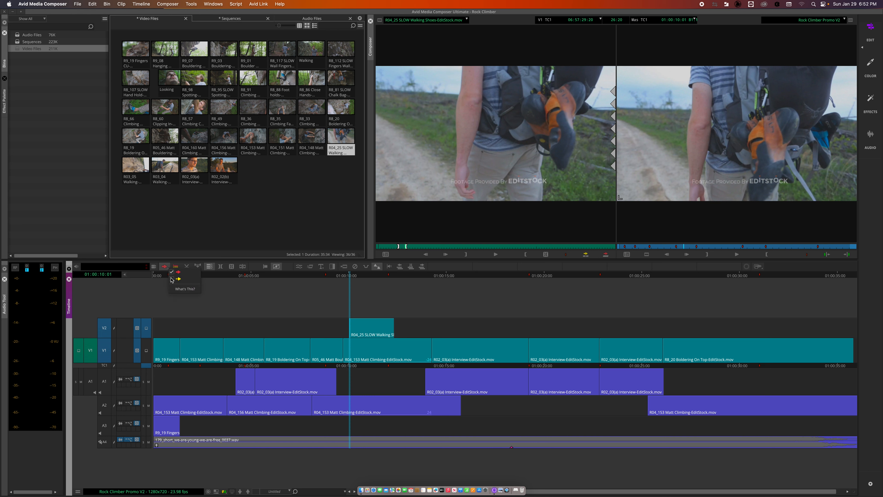
pyautogui.click(164, 266)
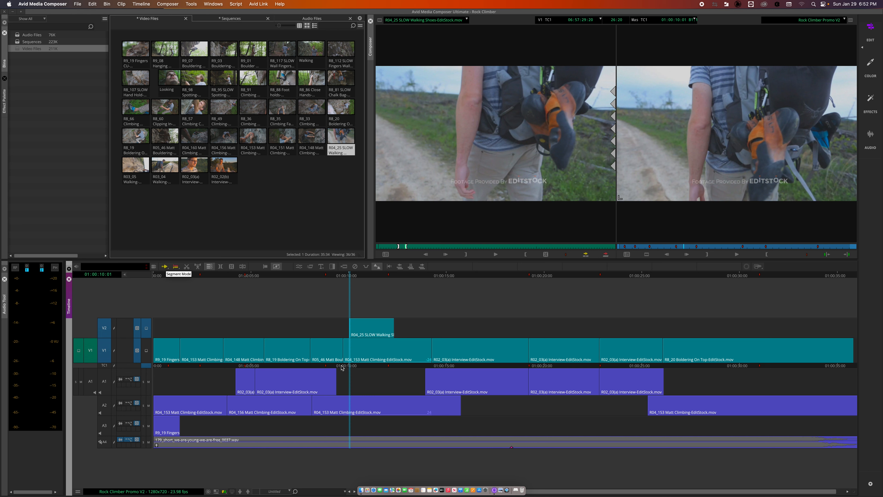
pyautogui.click(165, 266)
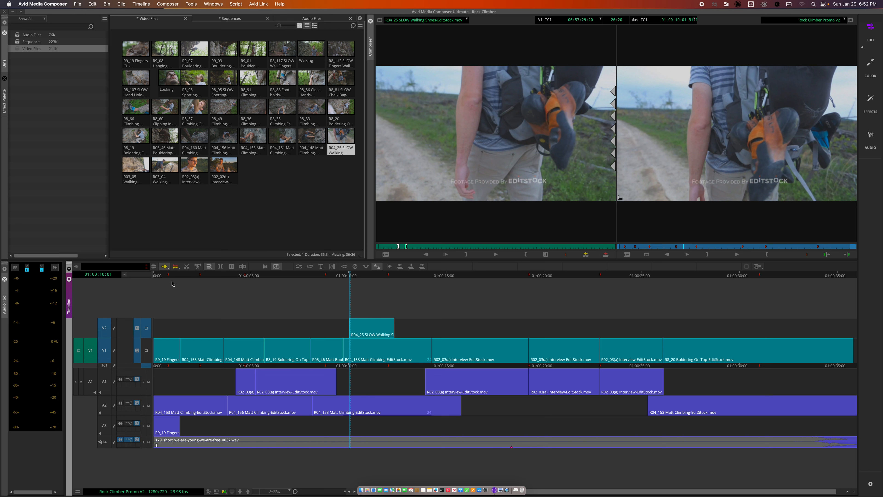
pyautogui.click(367, 326)
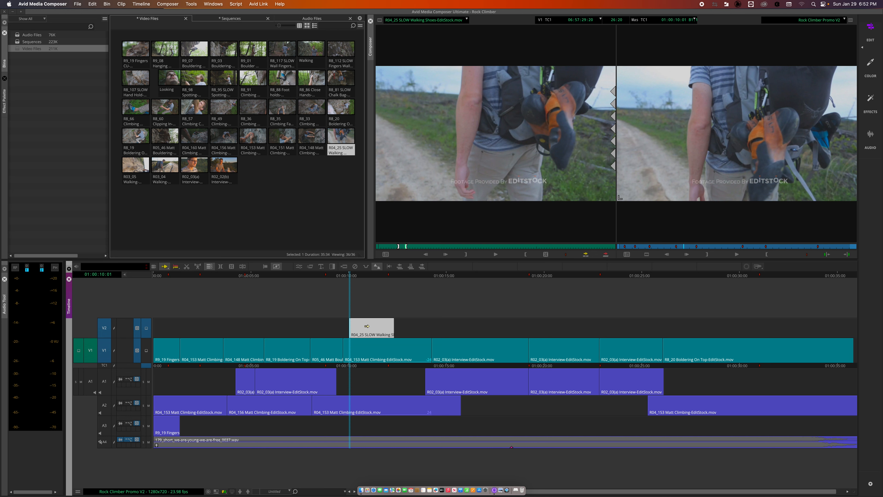
pyautogui.press('Delete')
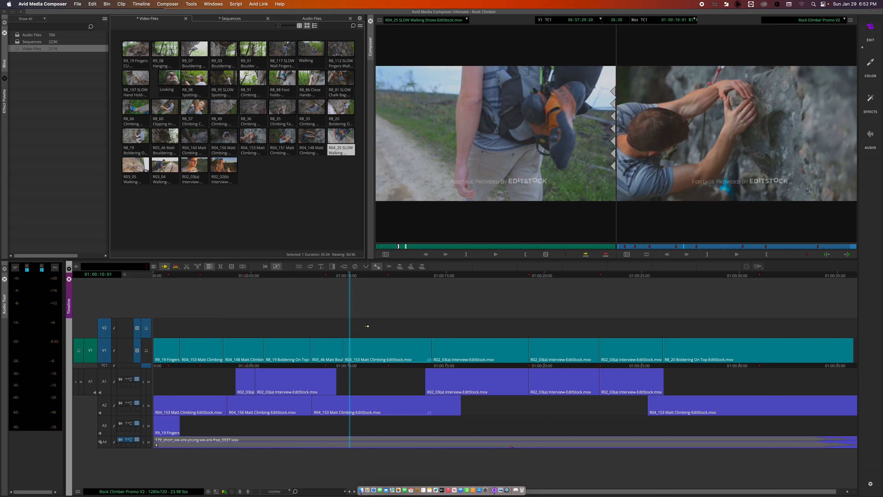
# Delete the R04_153 Matt Climbing segment near 01:00:10:01 from V1, with its linked audio on A2, using the yellow Extract/Splice-in mode.
pyautogui.click(362, 356)
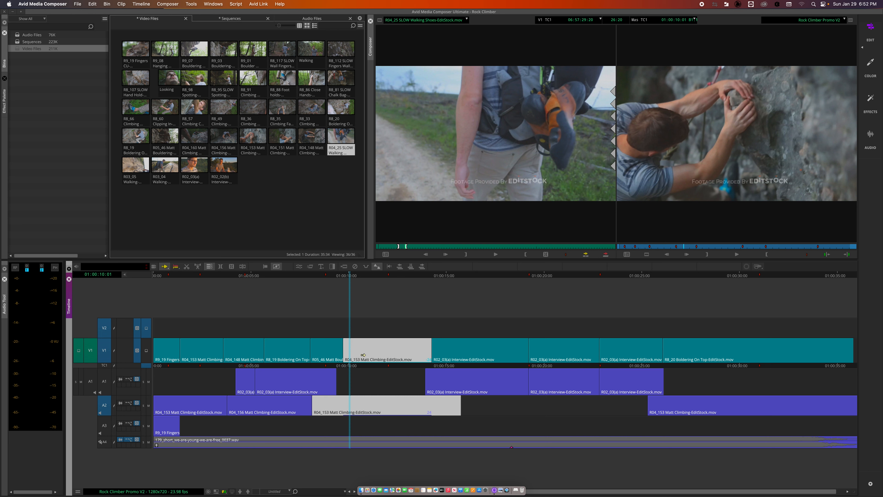
pyautogui.click(365, 355)
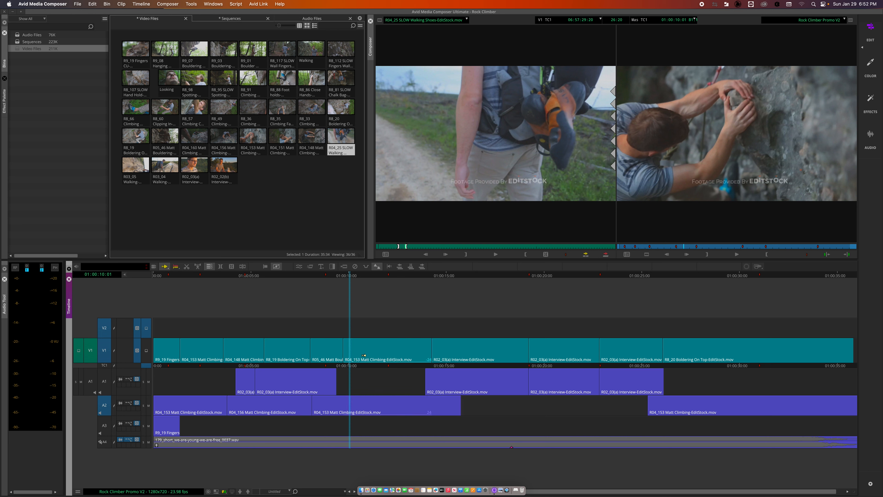
pyautogui.click(350, 344)
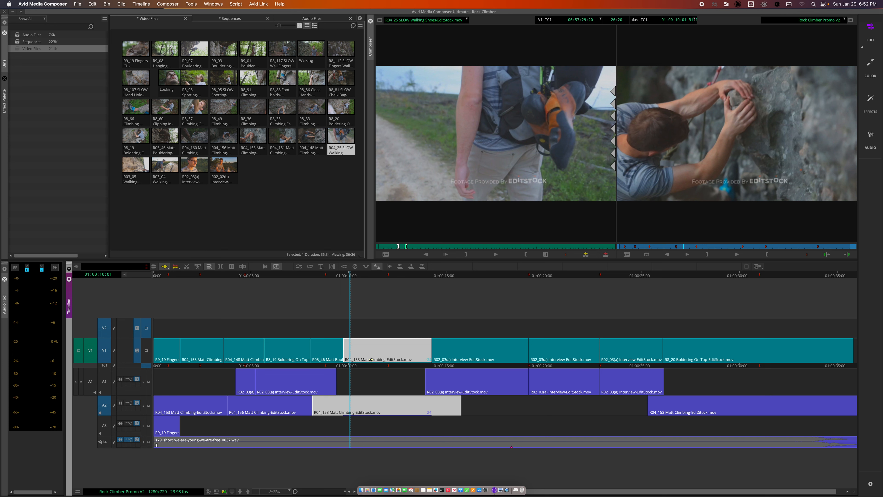
pyautogui.press('Delete')
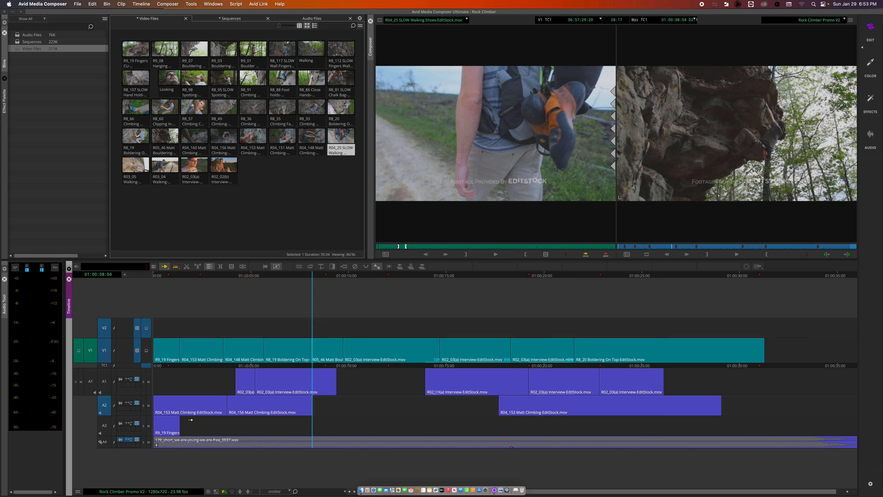
# Select the we-are-young-we-are-free music segment on audio track A4.
pyautogui.click(157, 446)
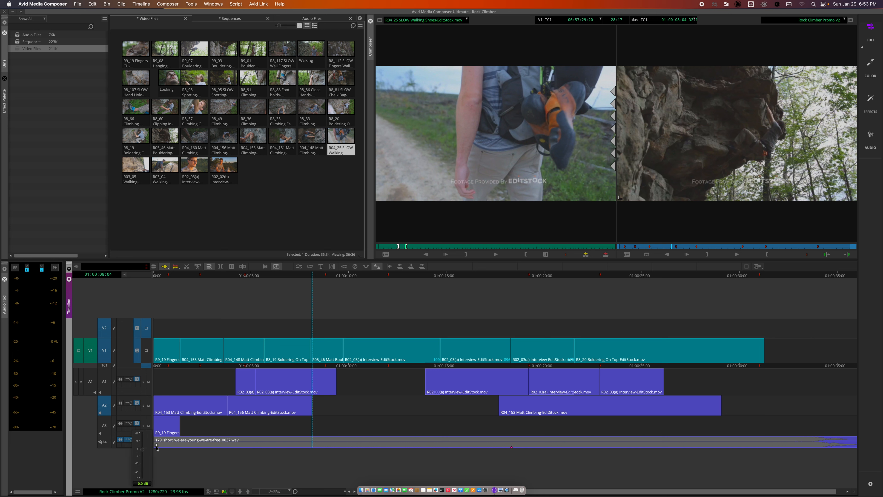
pyautogui.click(198, 447)
pyautogui.click(190, 445)
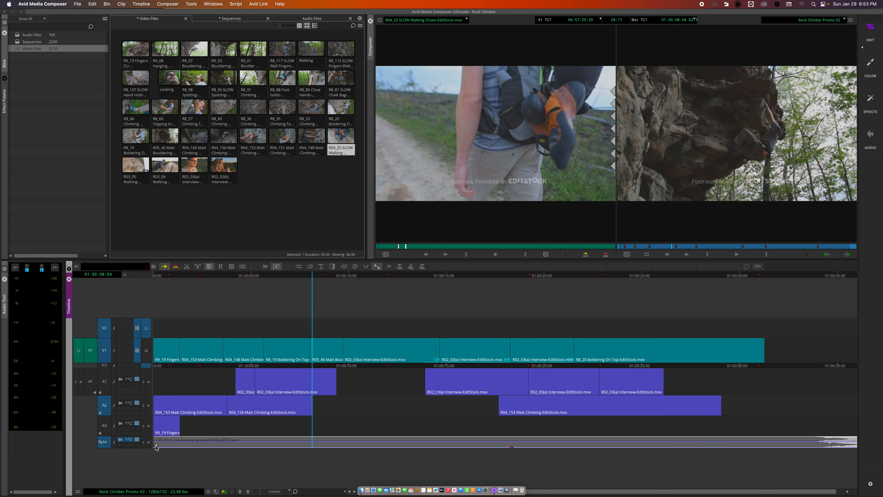
# Restrict the timeline's segment mode to Lift/Overwrite by disabling Extract/Splice-In.
pyautogui.click(246, 462)
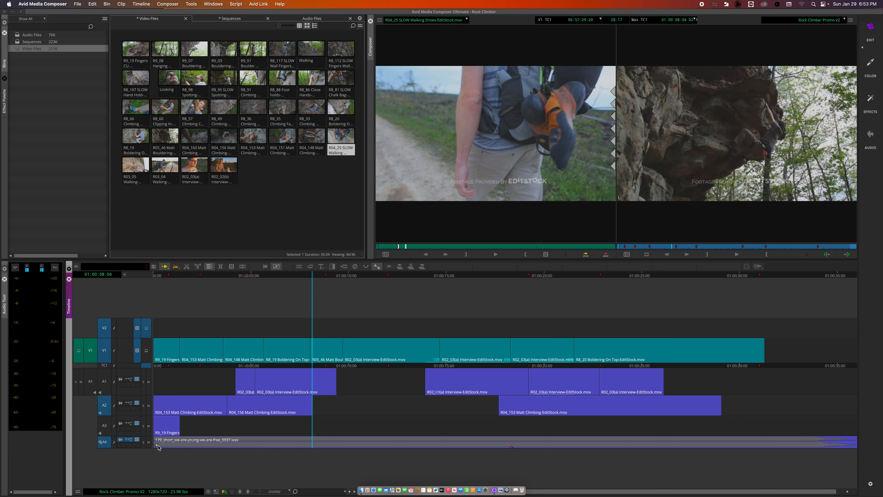
pyautogui.click(234, 447)
pyautogui.rightClick(168, 269)
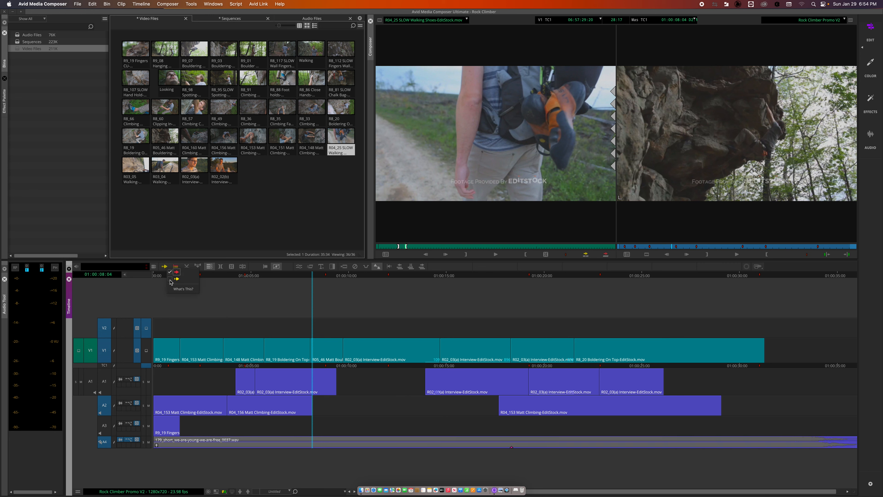
pyautogui.click(171, 281)
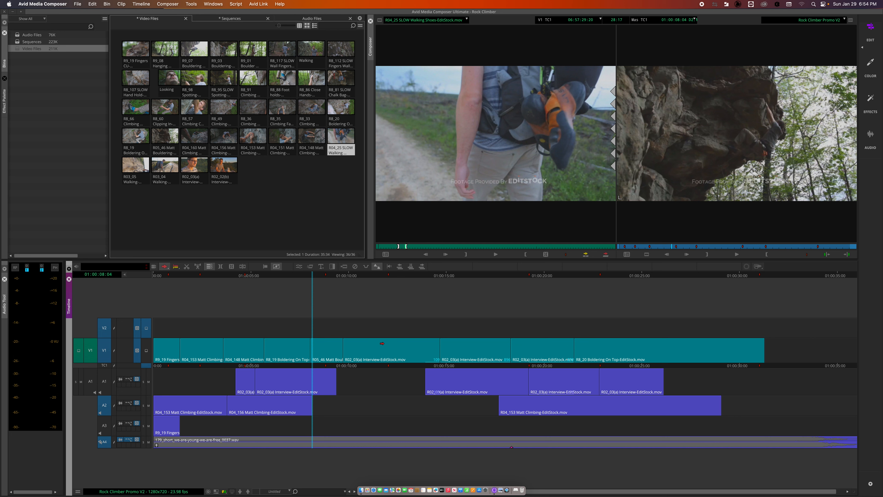
# Lift the second R02_03(a) Interview clip on V1 together with its linked A1 audio out of the timeline.
pyautogui.click(456, 353)
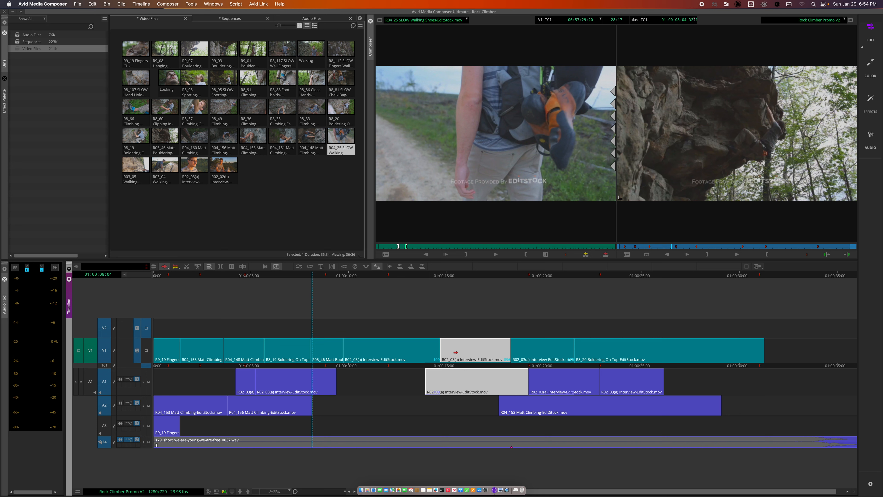
pyautogui.click(456, 353)
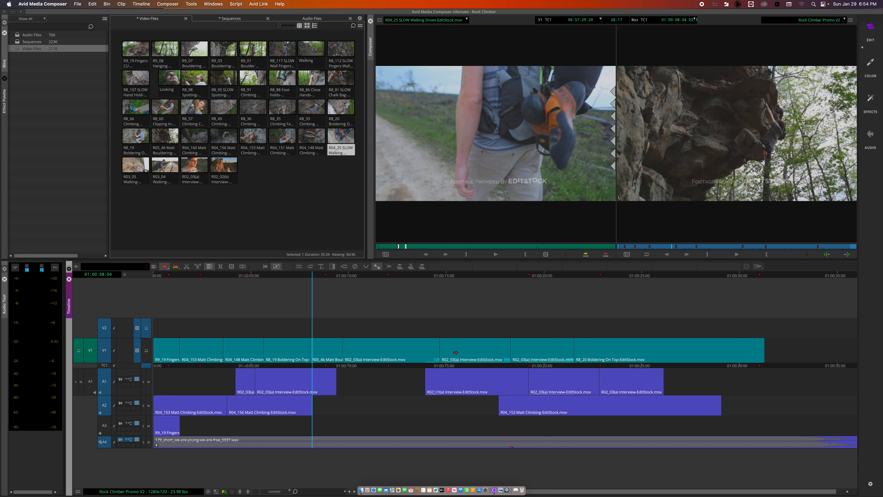
pyautogui.click(458, 353)
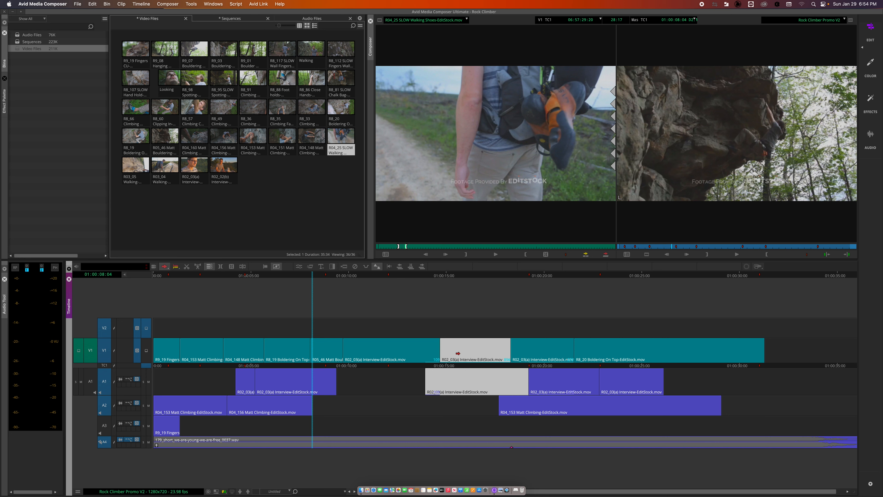
pyautogui.press('Delete')
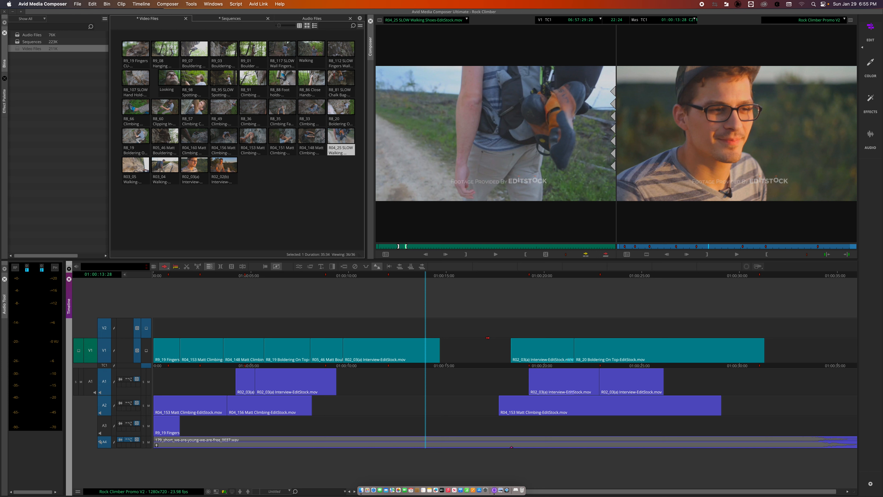
# Re-enable Extract/Splice-In alongside Lift/Overwrite and delete the R02_03(a) Interview clip following R05_46 on V1.
pyautogui.rightClick(167, 270)
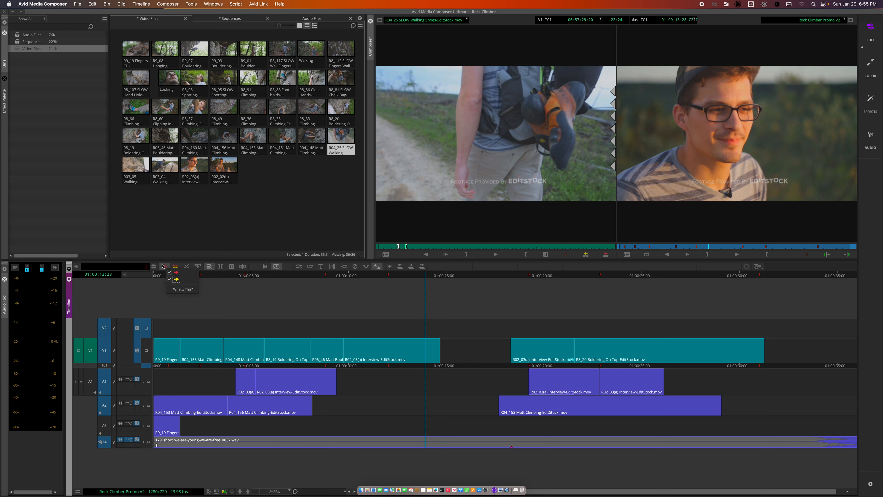
pyautogui.click(162, 266)
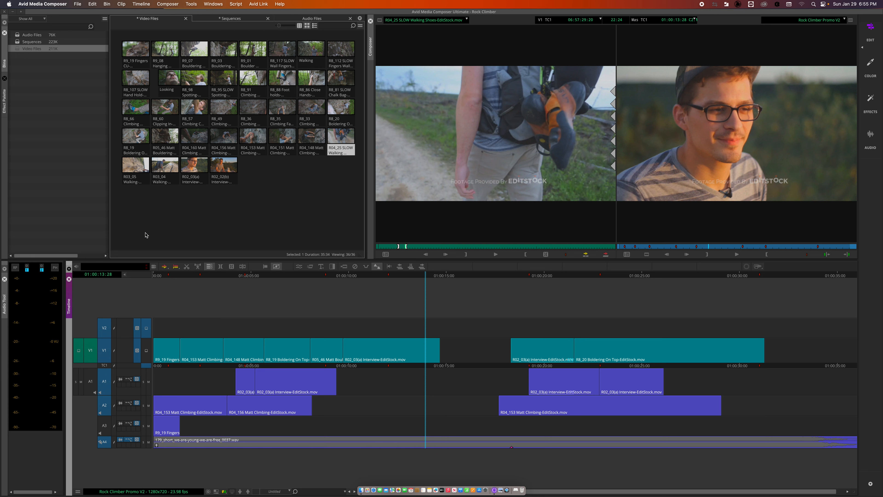
pyautogui.click(370, 348)
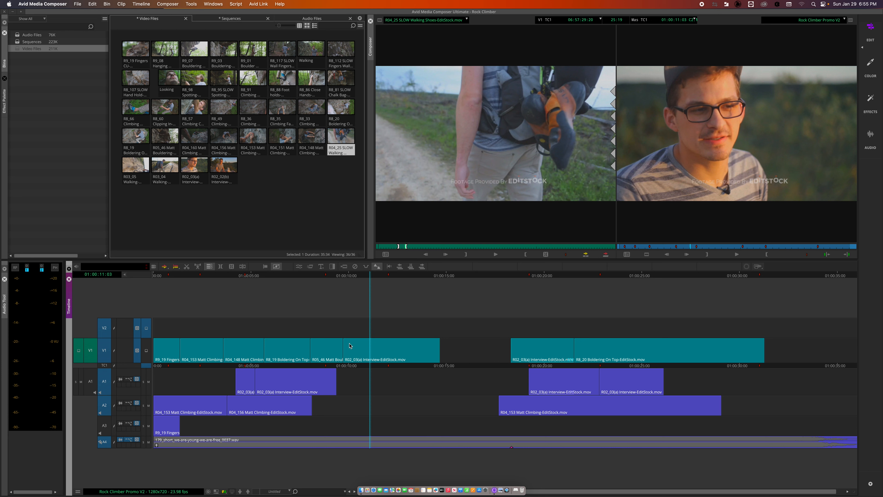
pyautogui.click(388, 346)
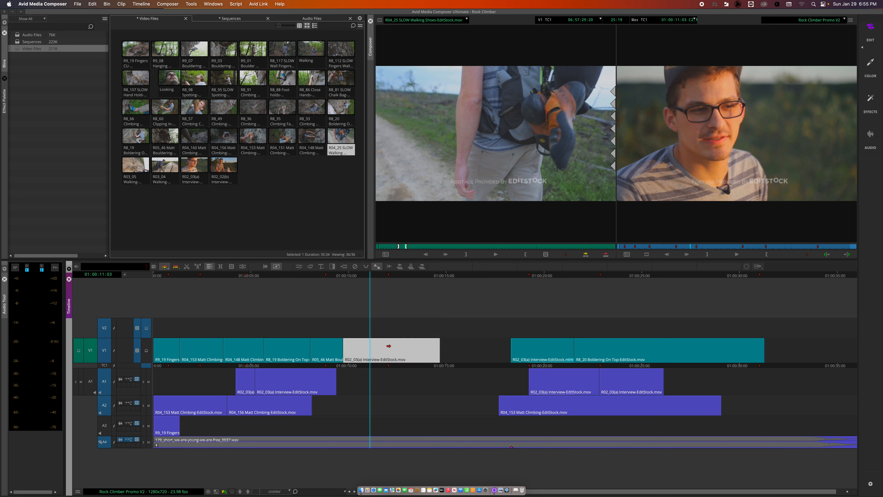
pyautogui.press('Delete')
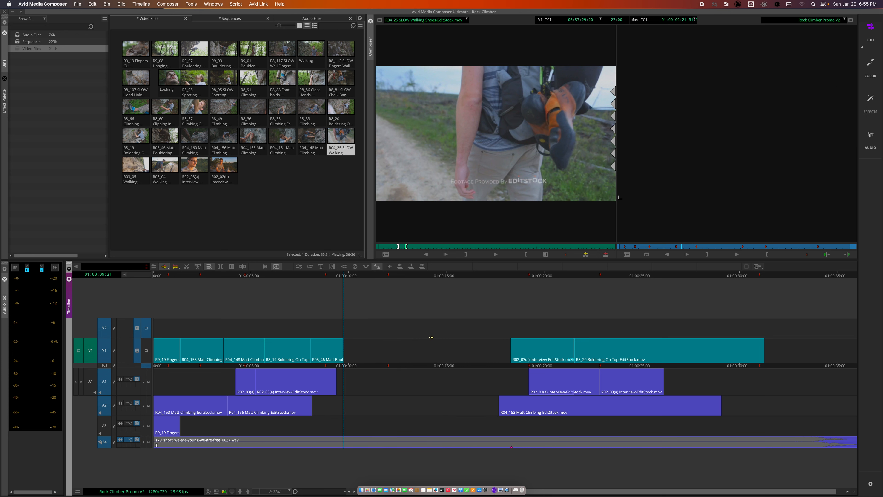
# Delete the R05_46 clip from V1 and undo it, then delete the R04_148 Matt Climbing clip instead.
pyautogui.click(333, 358)
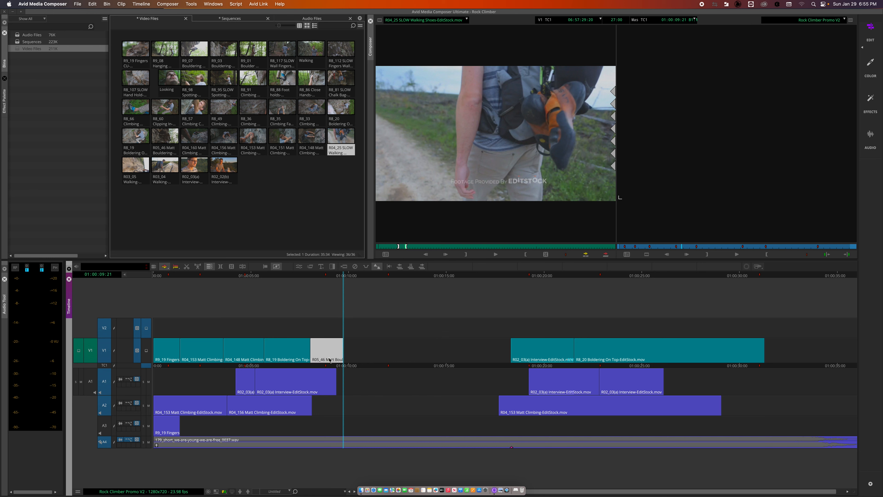
pyautogui.press('Delete')
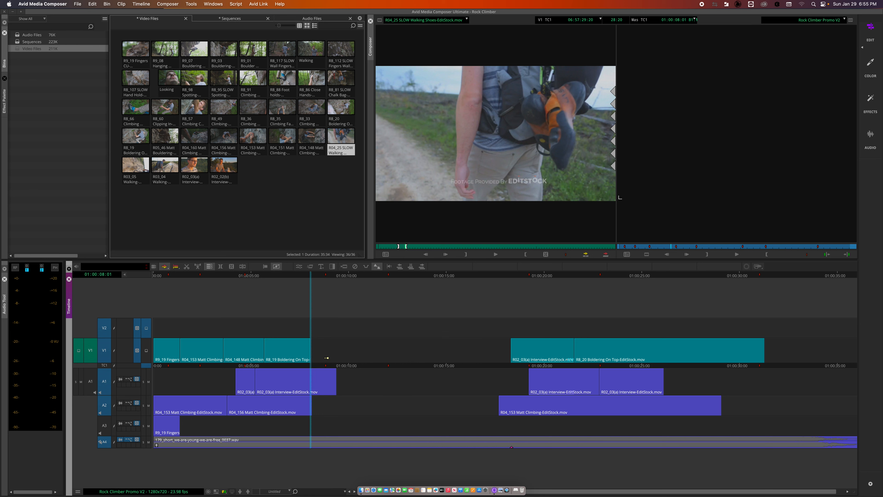
pyautogui.press('super+z')
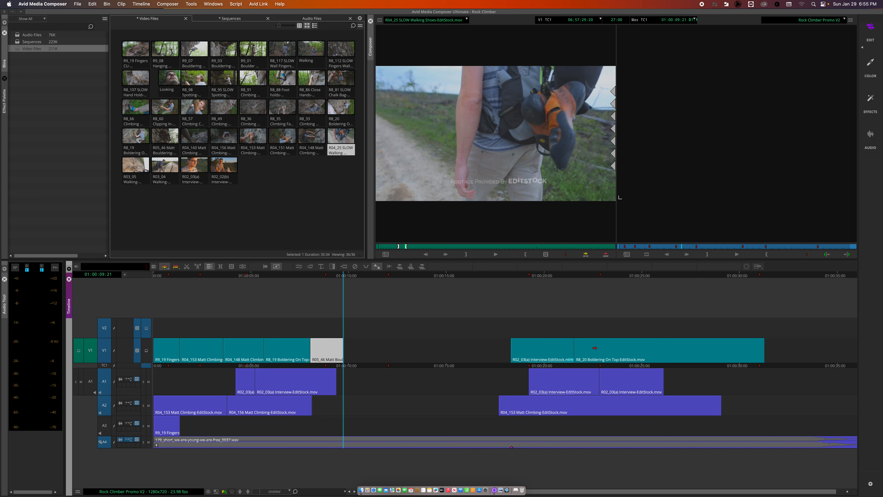
pyautogui.click(242, 357)
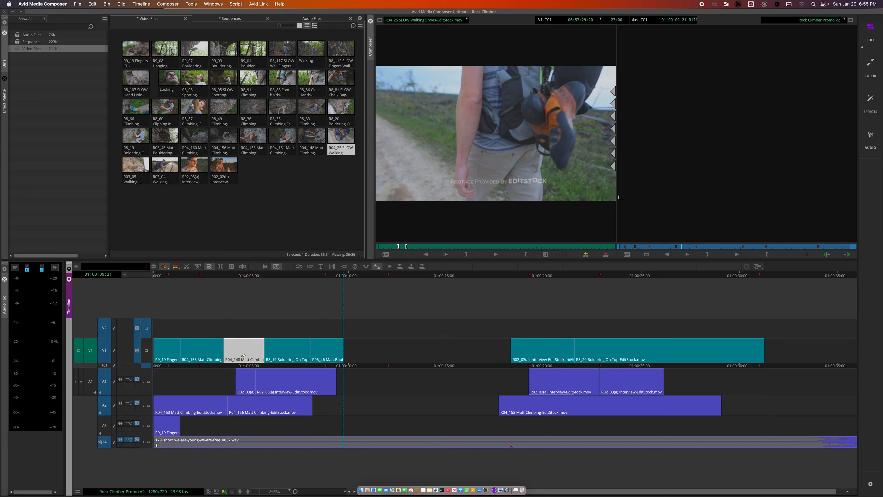
pyautogui.press('Delete')
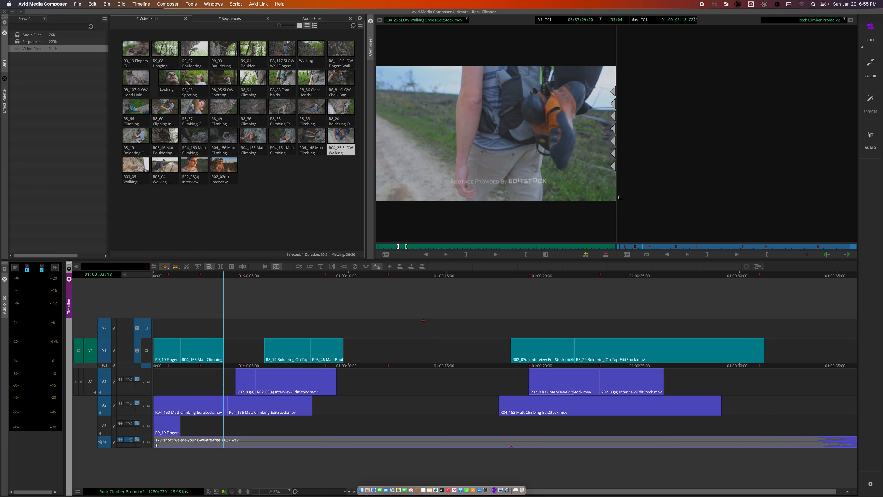
# Undo the clip deletions and the earlier timeline edits back to the sequence version with a single video track.
pyautogui.press('super+z')
pyautogui.press('super+z')
pyautogui.press('super+z')
pyautogui.press('super+z')
pyautogui.press('super+z')
pyautogui.press('super+z')
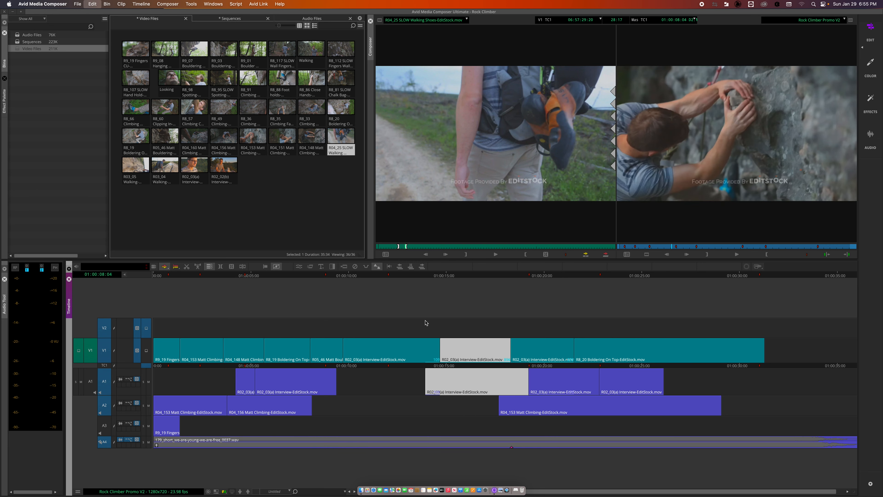
pyautogui.press('super+z')
pyautogui.press('super+z')
pyautogui.press('super+z')
pyautogui.press('super+z')
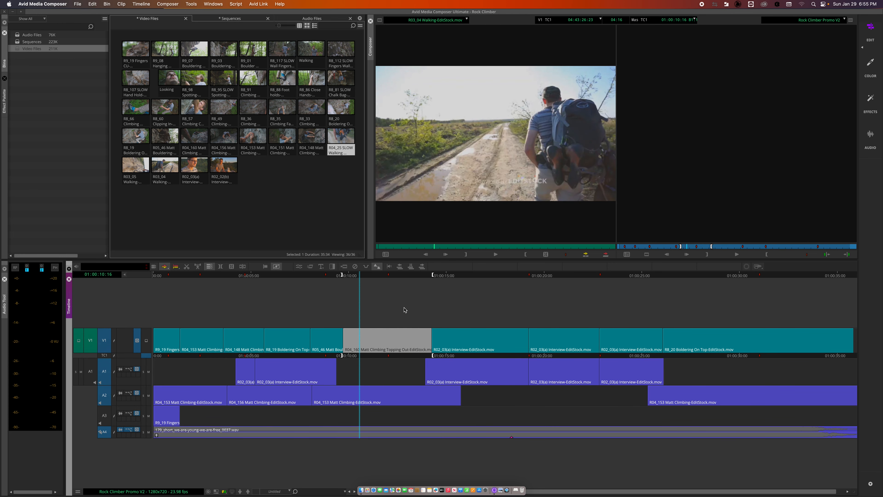
pyautogui.press('super+z')
pyautogui.press('super+z')
pyautogui.press('super+z')
pyautogui.press('super+z')
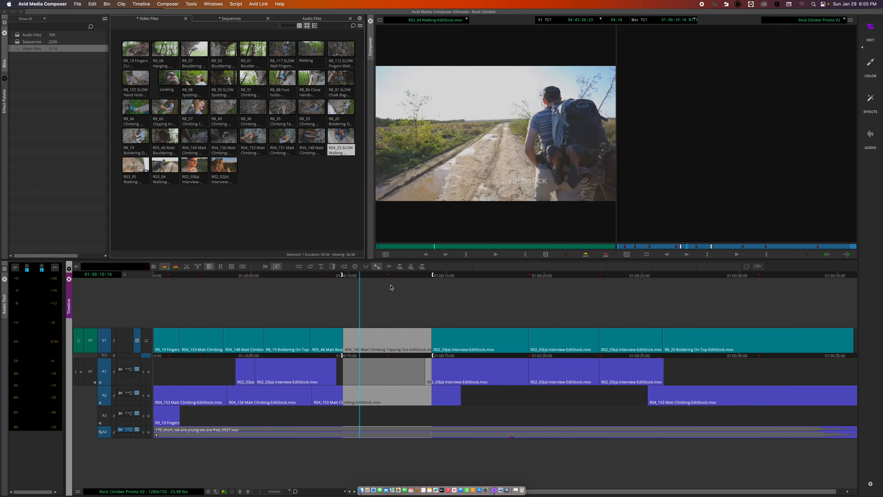
pyautogui.press('super+z')
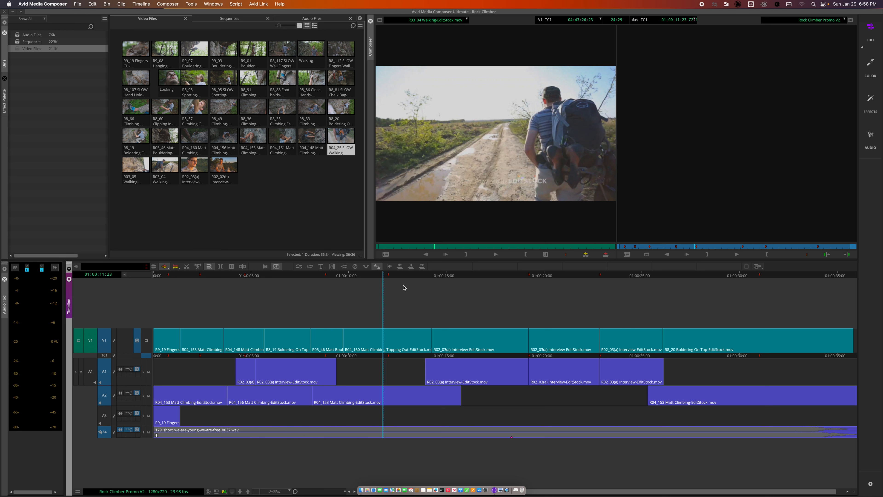
# Turn on V1 video monitoring and add an edit through the active tracks at 01:00:12:26.
pyautogui.moveTo(383, 277); pyautogui.dragTo(392, 278)
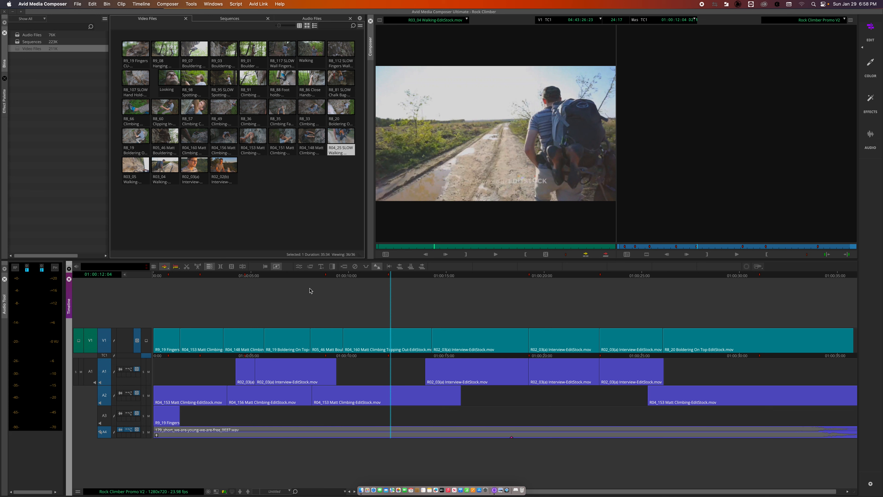
pyautogui.press('space')
pyautogui.press('space')
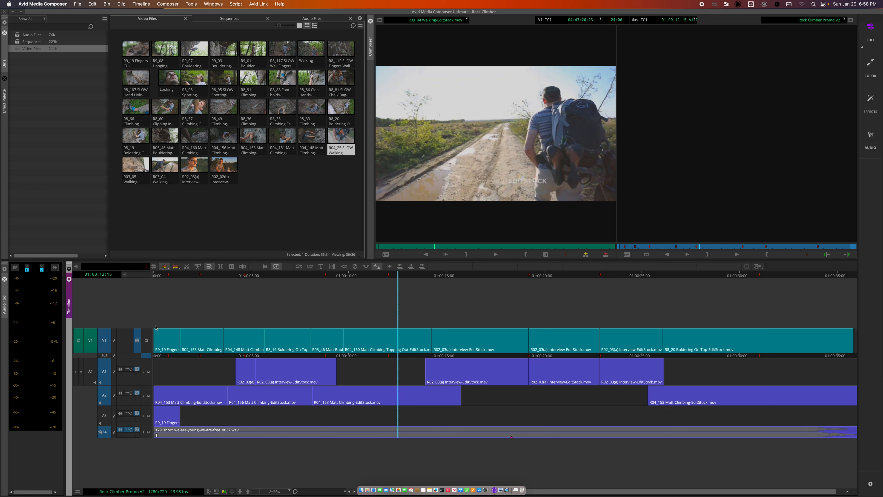
pyautogui.click(146, 341)
pyautogui.moveTo(399, 278)
pyautogui.mouseDown()
pyautogui.moveTo(353, 277)
pyautogui.moveTo(406, 278)
pyautogui.mouseUp()
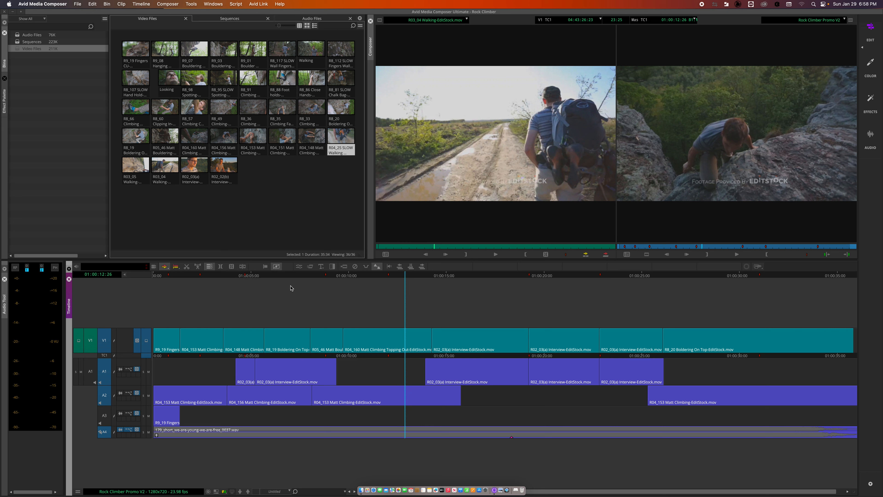
pyautogui.click(243, 266)
# Deselect V1 and mark a range of about one second across the added edit, starting at 01:00:12:08.
pyautogui.click(399, 277)
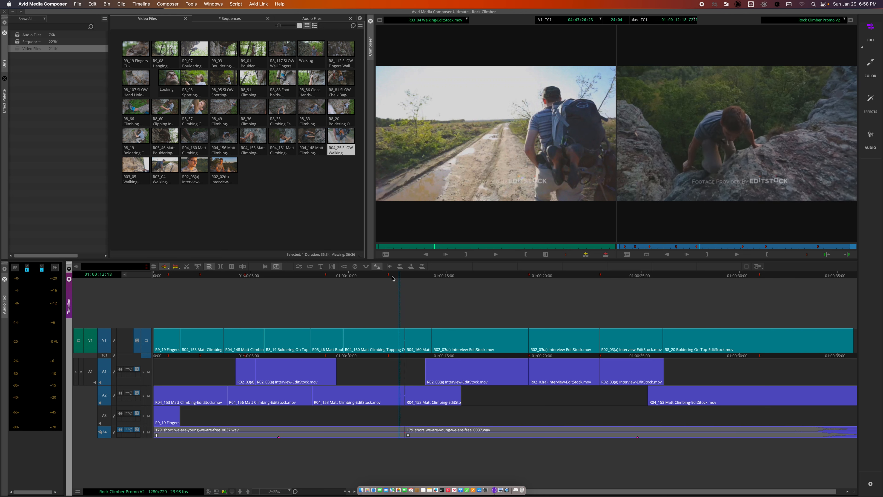
pyautogui.click(392, 277)
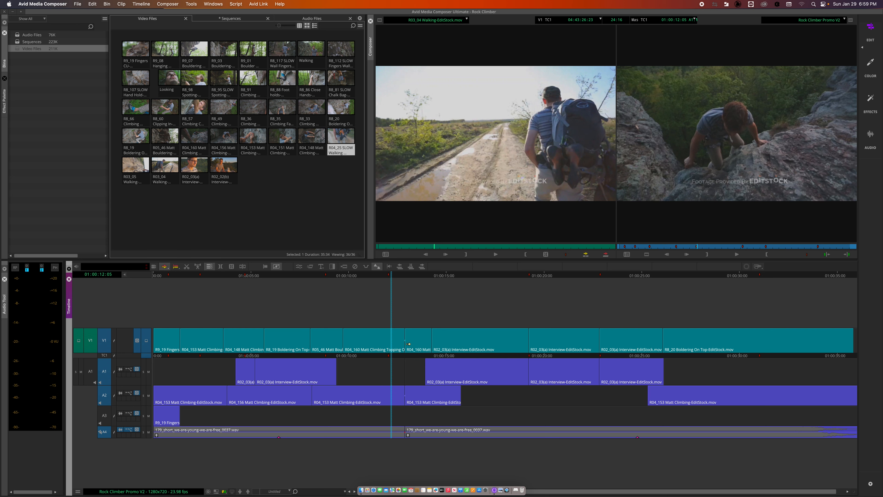
pyautogui.click(410, 338)
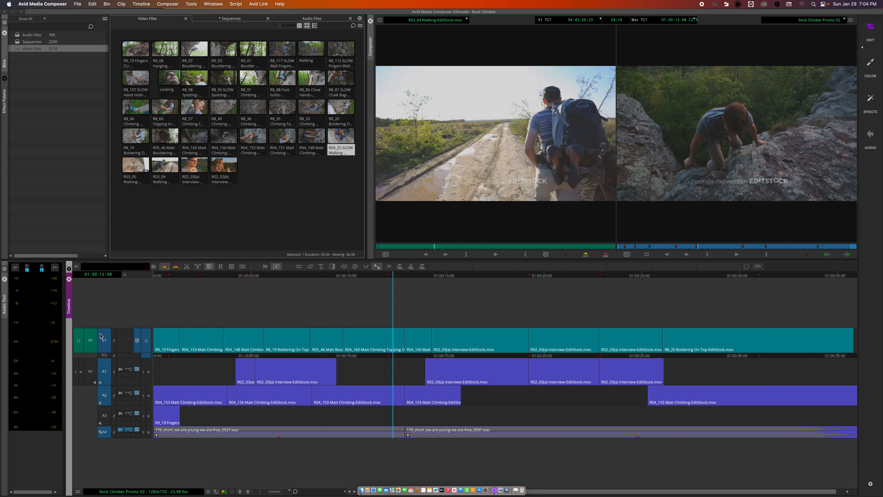
pyautogui.click(105, 344)
pyautogui.press('o')
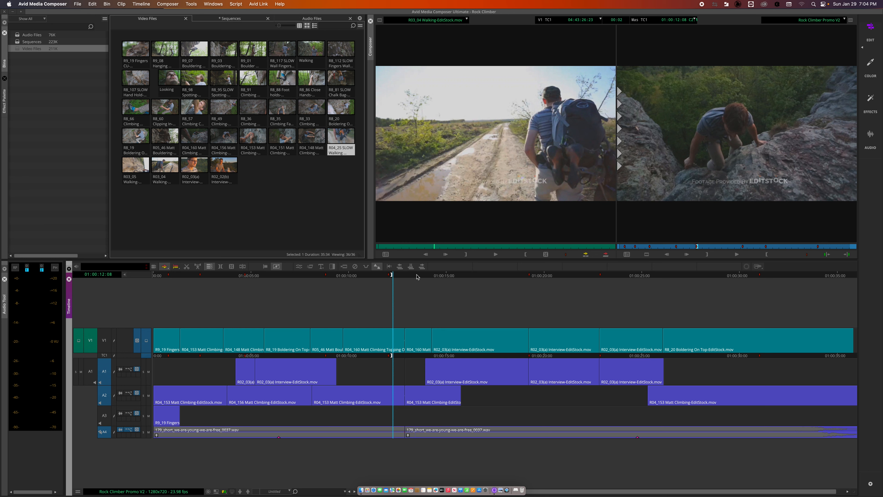
pyautogui.press('space')
pyautogui.press('o')
pyautogui.press('space')
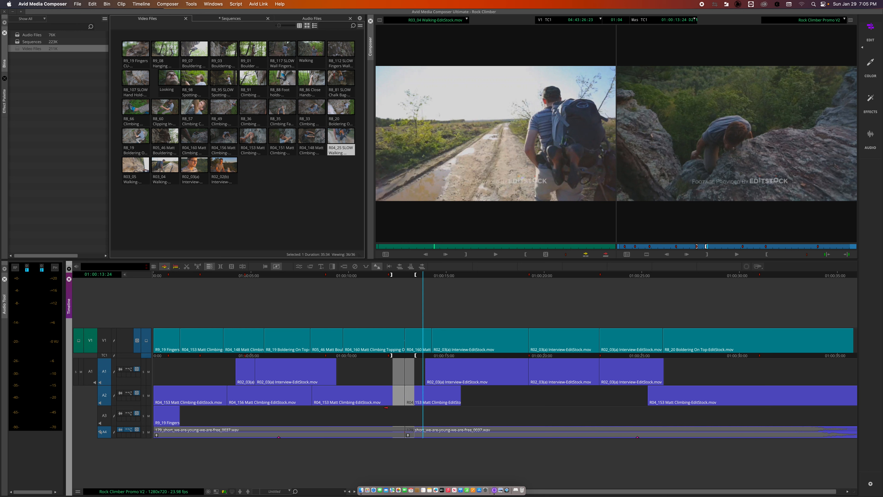
# Remove the match frame edits inside the marked range and clear the In and Out marks.
pyautogui.click(142, 4)
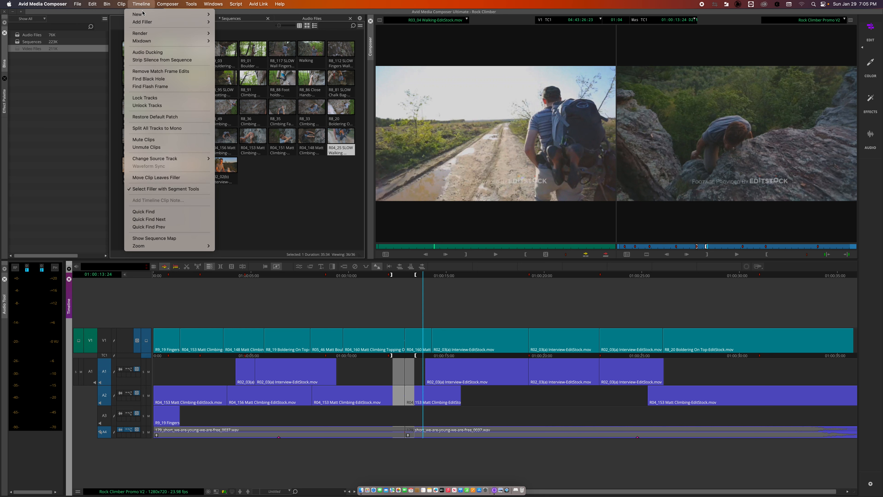
pyautogui.click(168, 72)
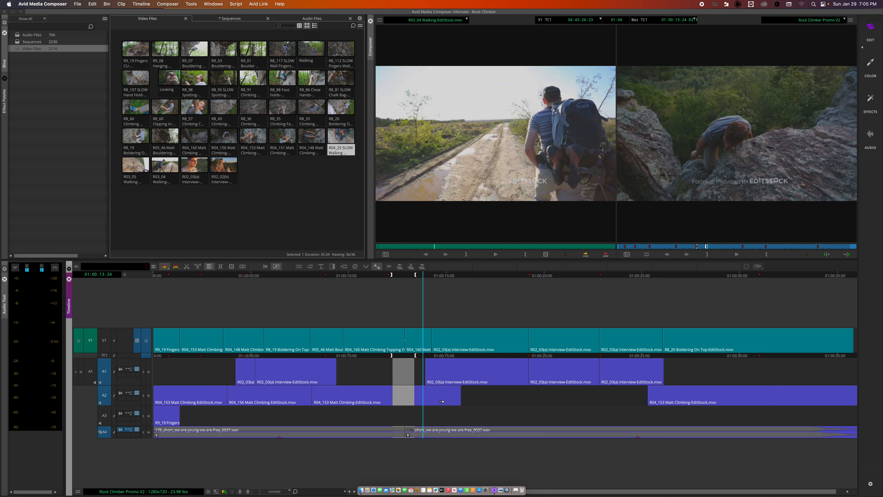
pyautogui.press('g')
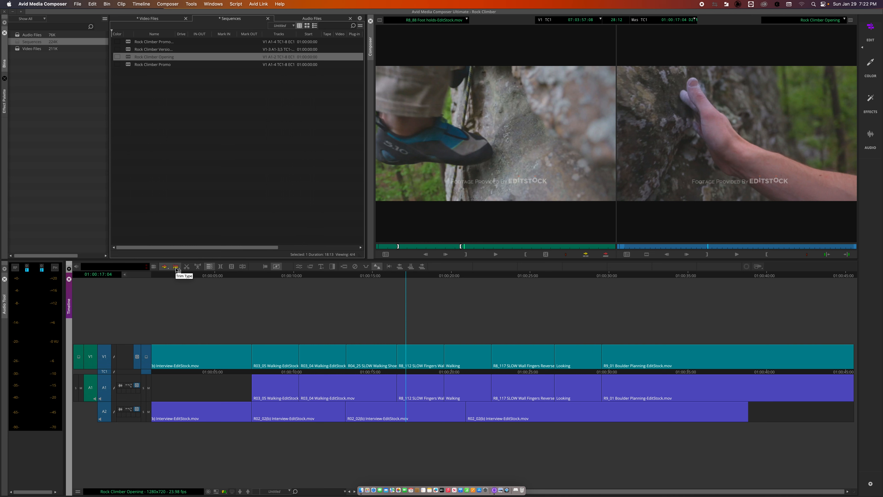
# Check which Segment Mode and Trim Type options are enabled in the Smart Tool for the Rock Climber Opening sequence.
pyautogui.rightClick(164, 269)
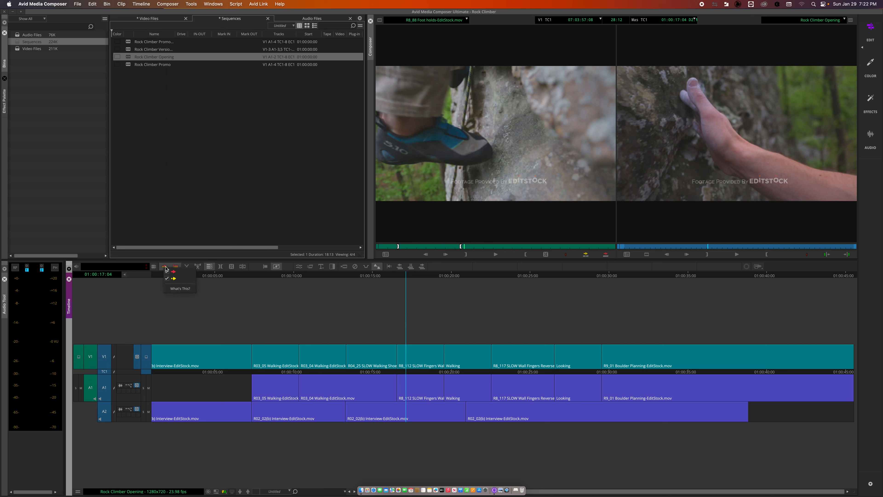
pyautogui.rightClick(177, 268)
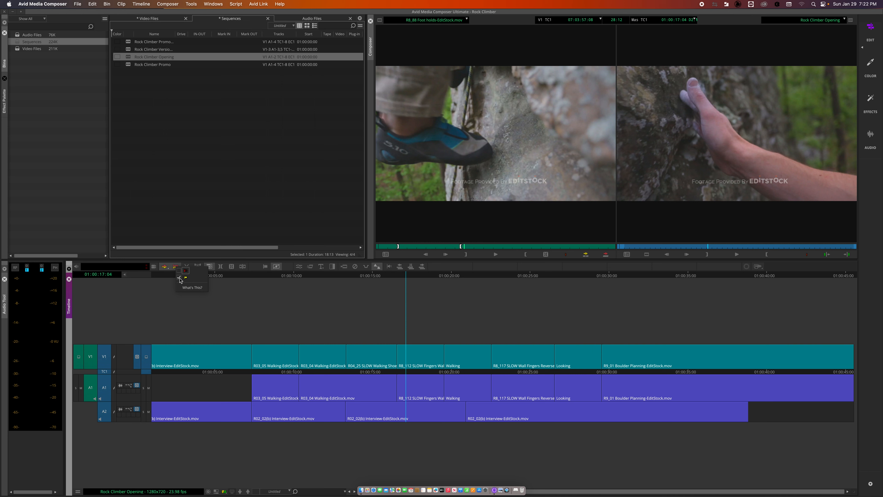
pyautogui.click(180, 276)
pyautogui.click(175, 268)
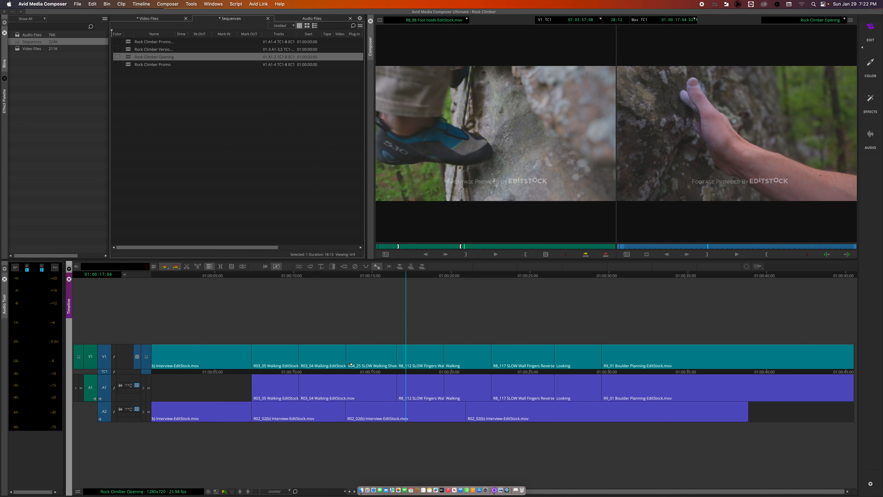
# Restrict the Smart Tool's Trim Type to Ripple Trim only and check the enabled options.
pyautogui.rightClick(177, 269)
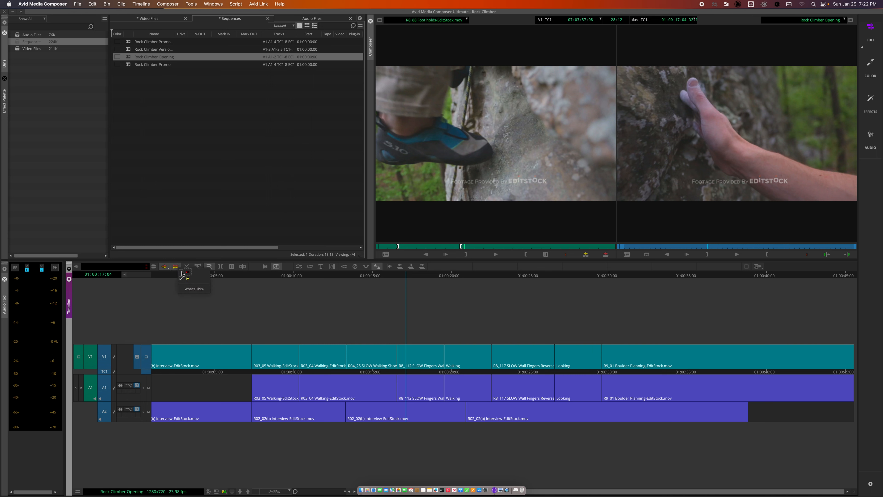
pyautogui.click(188, 279)
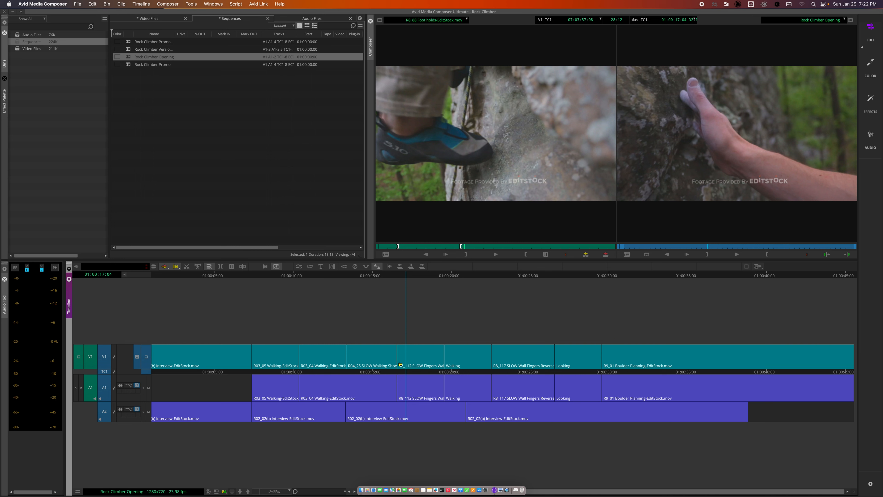
pyautogui.rightClick(176, 267)
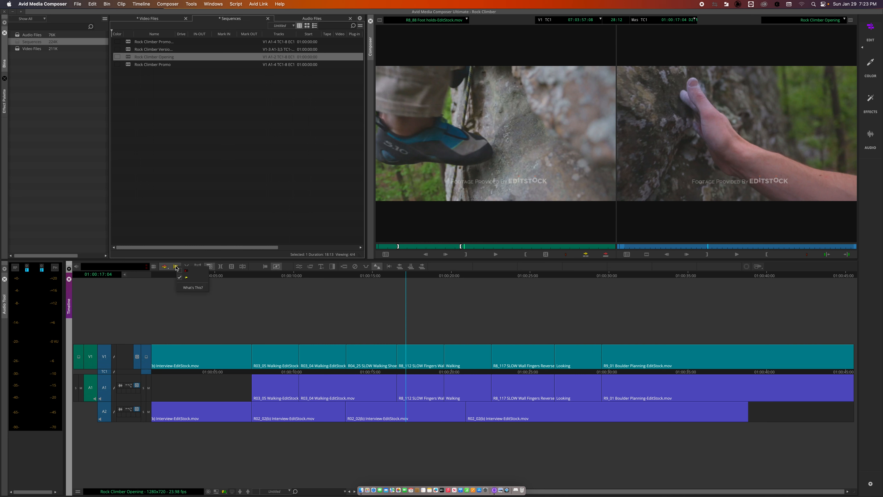
pyautogui.click(261, 312)
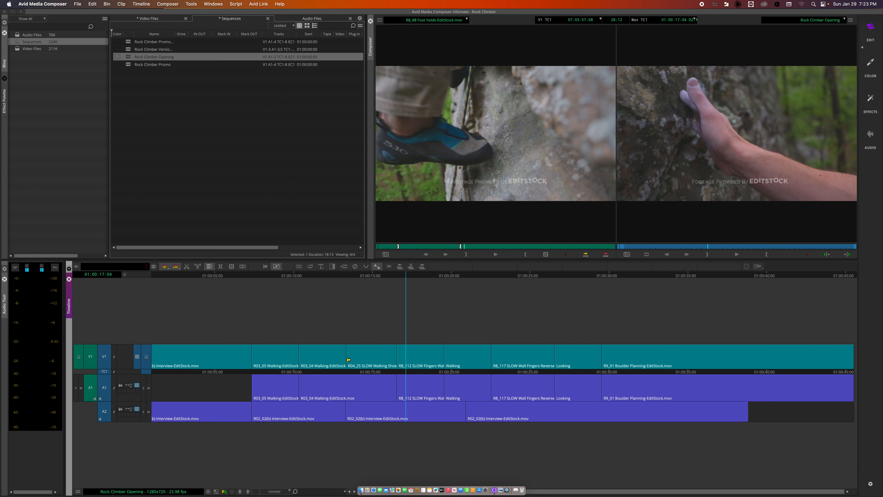
# Select the V1 edit between R03_04 Walking and R04_25 for trimming, followed by the edit between R03_05 and R03_04 Walking.
pyautogui.click(349, 360)
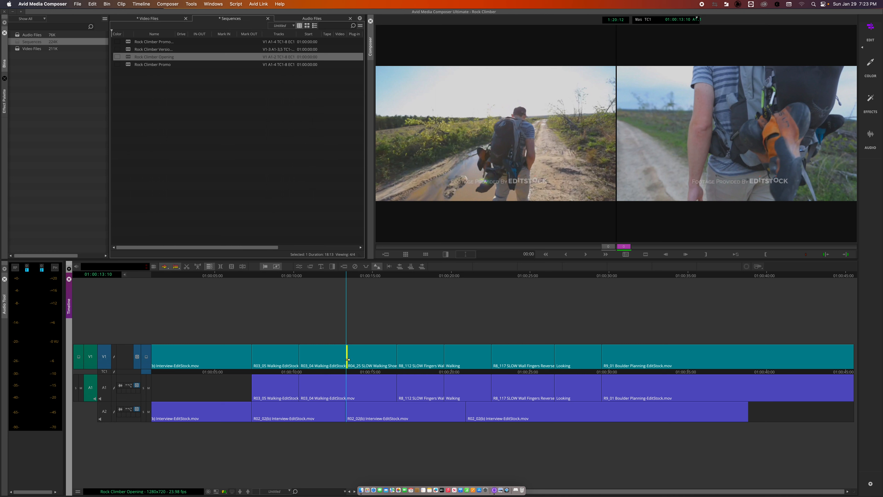
pyautogui.click(350, 348)
pyautogui.click(300, 365)
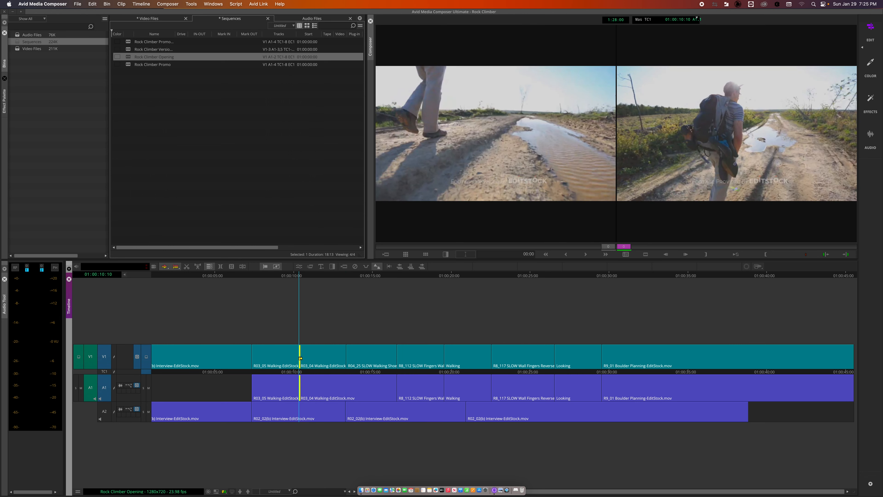
# Mark R8_98 Spotting from the Video Files bin from 07:02:23:24 to 07:02:27:02 and edit it into the sequence at 01:00:13:10.
pyautogui.doubleClick(17, 49)
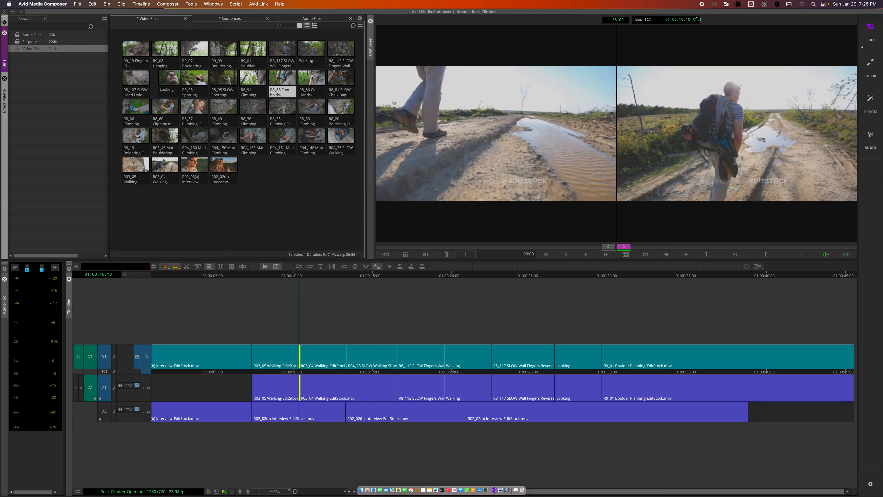
pyautogui.click(197, 79)
pyautogui.doubleClick(197, 79)
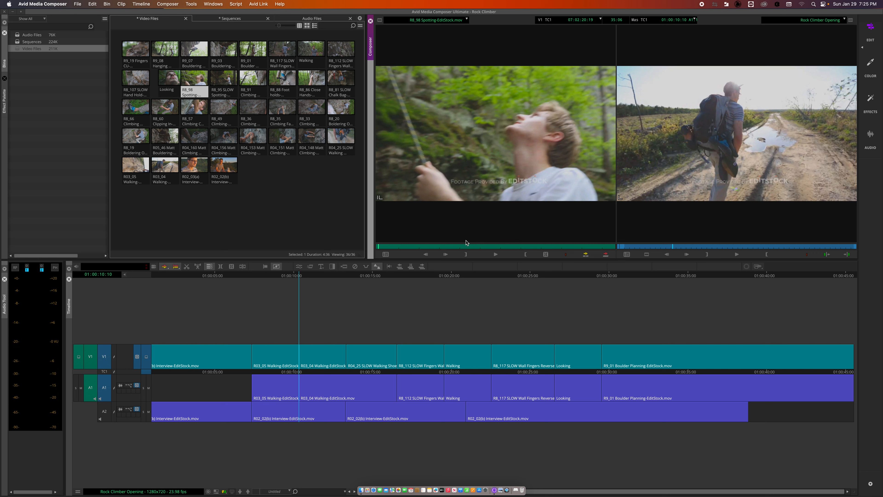
pyautogui.press('i')
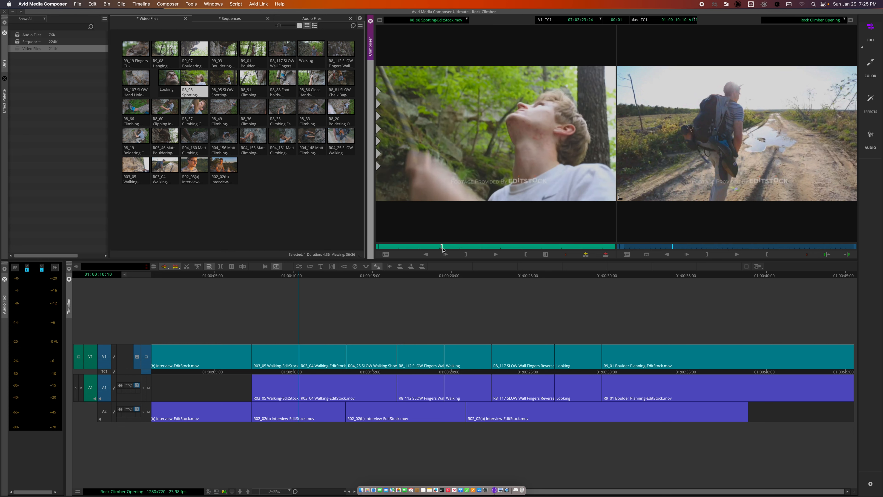
pyautogui.click(509, 246)
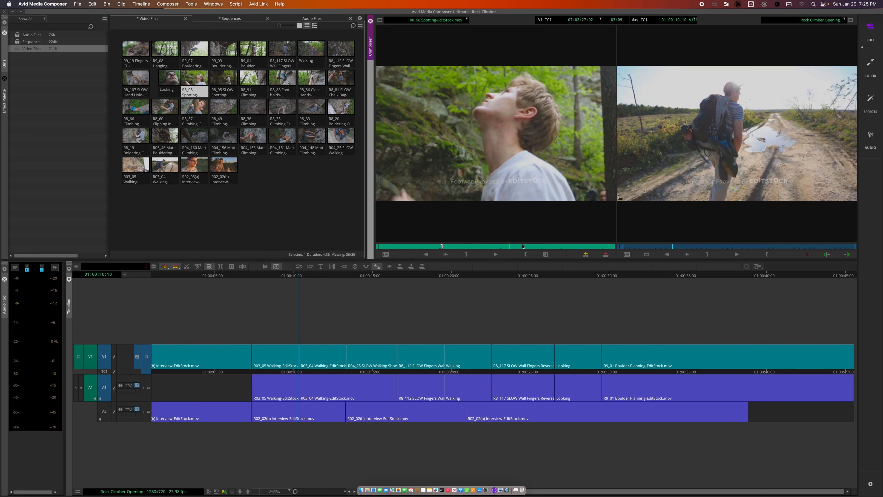
pyautogui.press('o')
pyautogui.moveTo(475, 195); pyautogui.dragTo(348, 343)
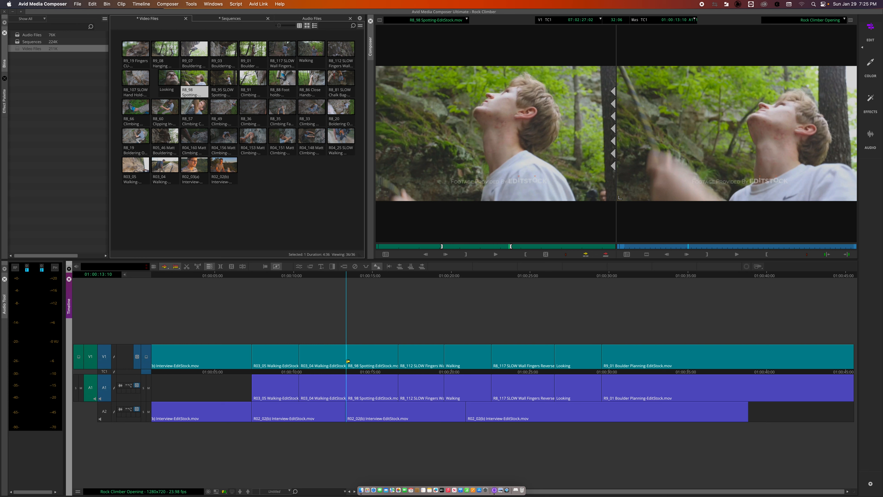
# Ripple trim the head of the R8_98 Spotting clip shorter and extend its tail to 01:00:18:16.
pyautogui.click(348, 361)
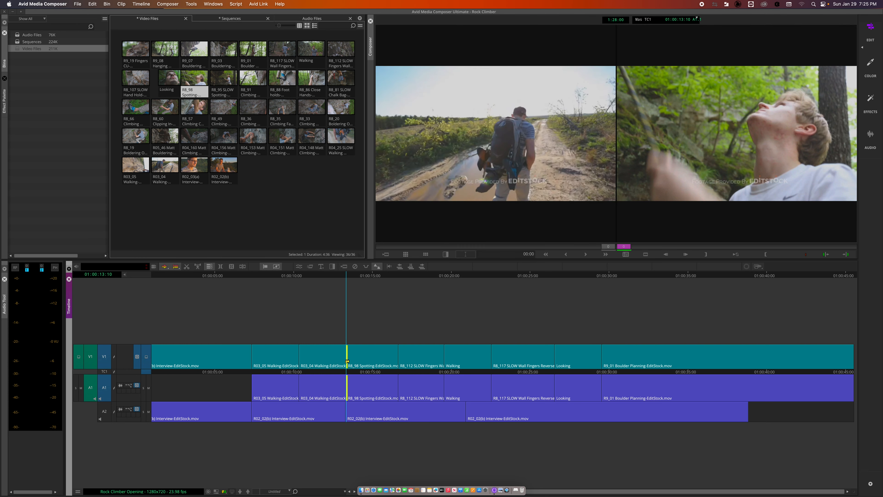
pyautogui.moveTo(347, 361); pyautogui.dragTo(373, 366)
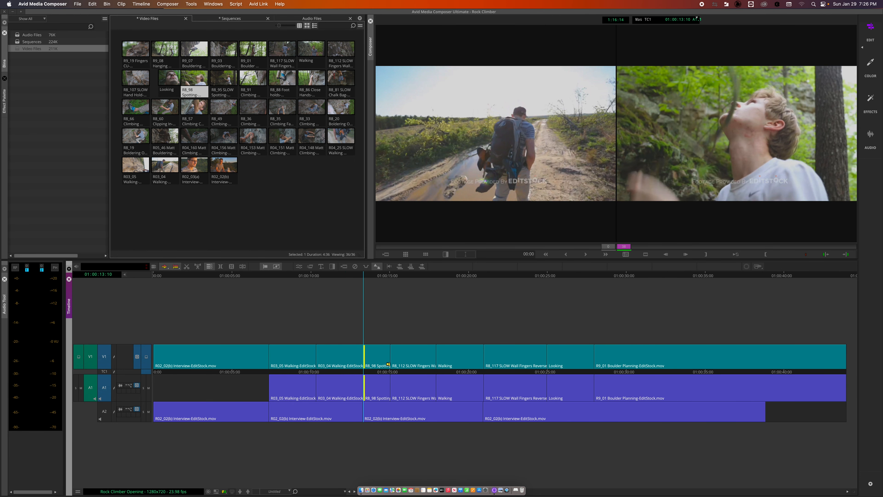
pyautogui.moveTo(387, 365); pyautogui.dragTo(443, 362)
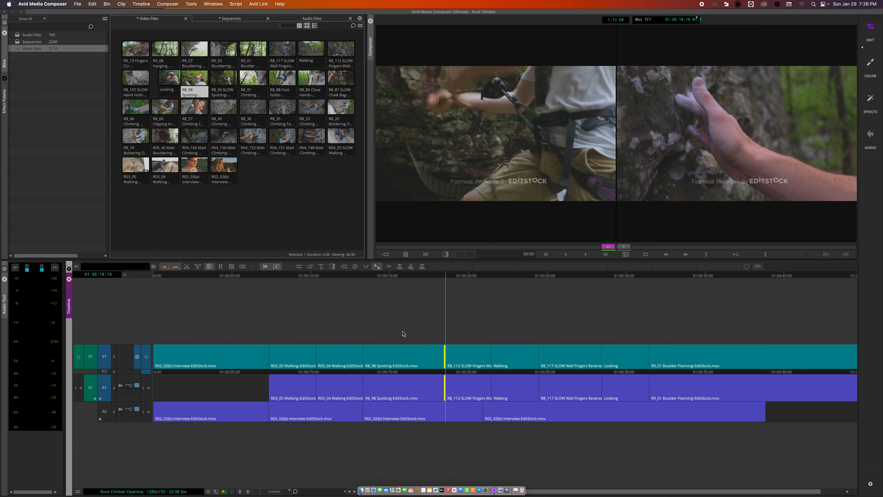
# Scrub back to 01:00:15:00 and ripple trim the tail of R8_98 Spotting to 01:00:15:04.
pyautogui.click(425, 276)
pyautogui.moveTo(424, 275); pyautogui.dragTo(390, 281)
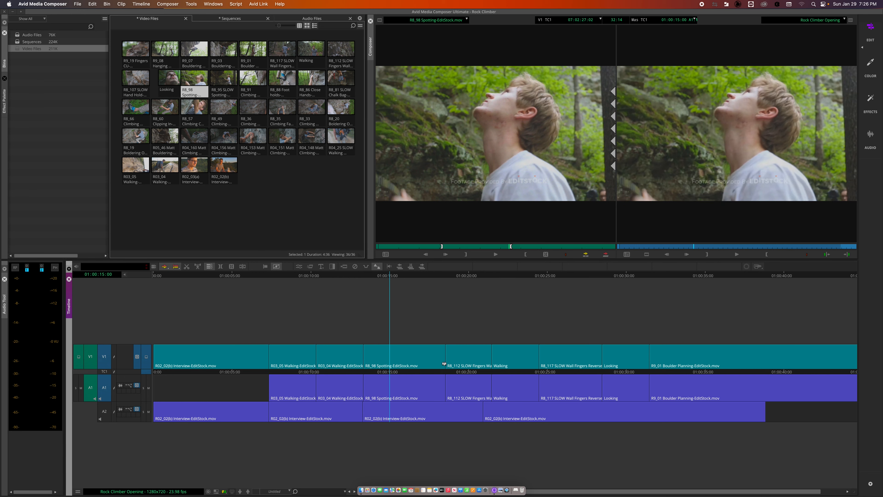
pyautogui.moveTo(444, 364); pyautogui.dragTo(388, 362)
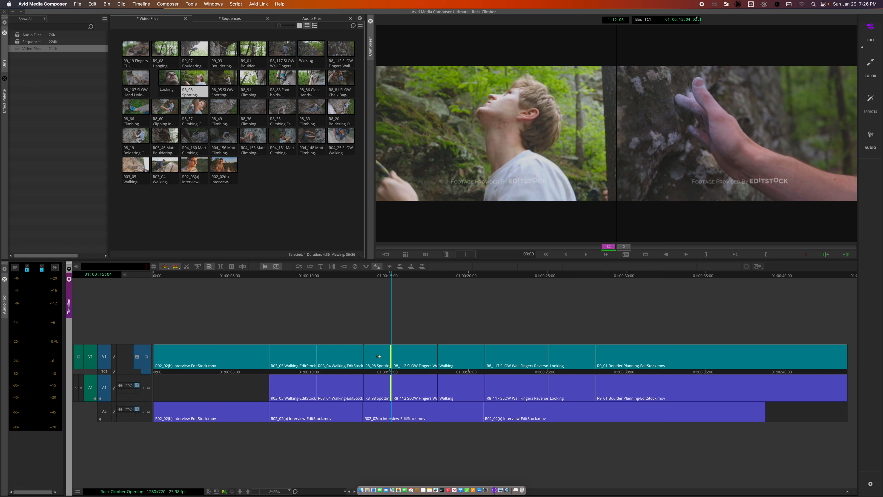
pyautogui.click(376, 276)
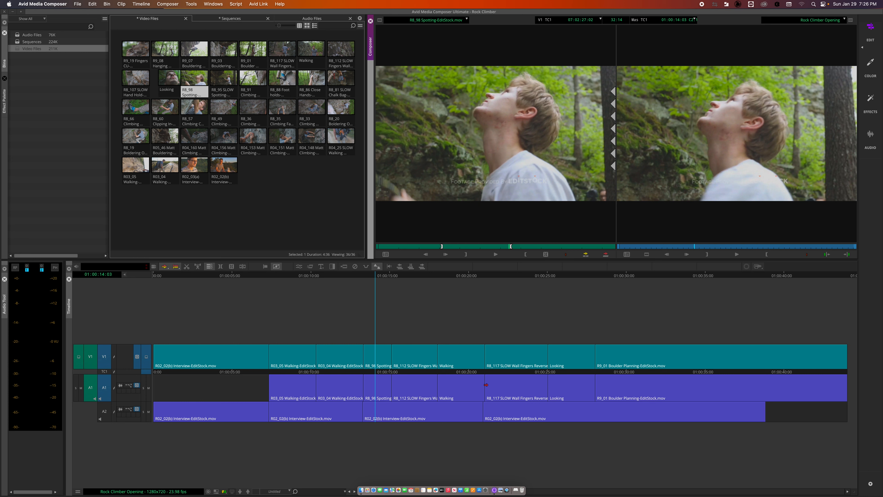
# Undo the ripple trims on R8_98 Spotting and the edit that placed it in the sequence.
pyautogui.click(104, 413)
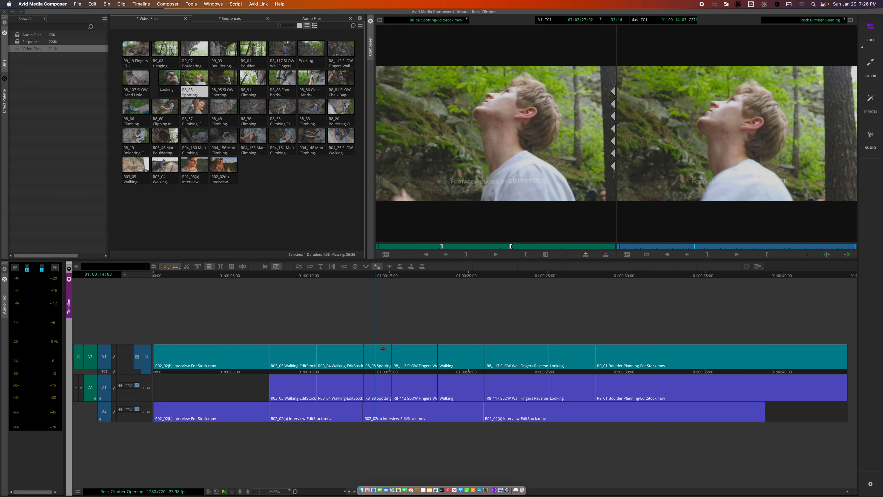
pyautogui.press('super+z')
pyautogui.press('super+z')
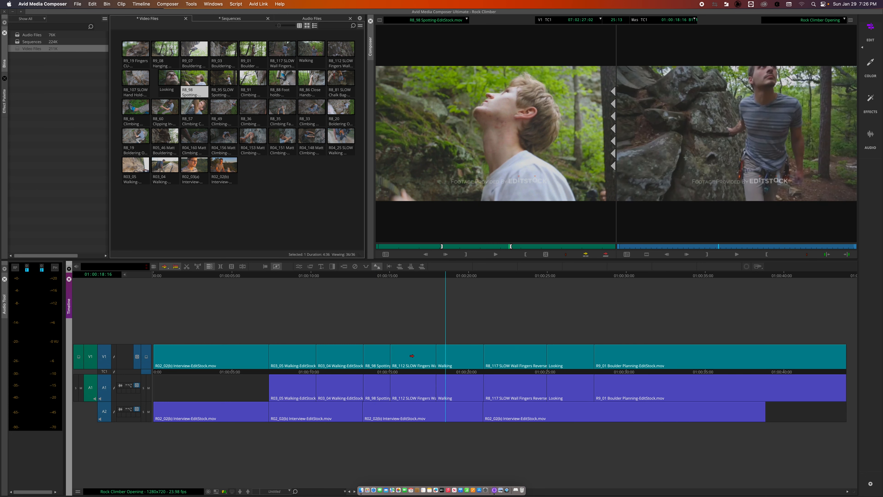
pyautogui.press('super+z')
pyautogui.press('super+z')
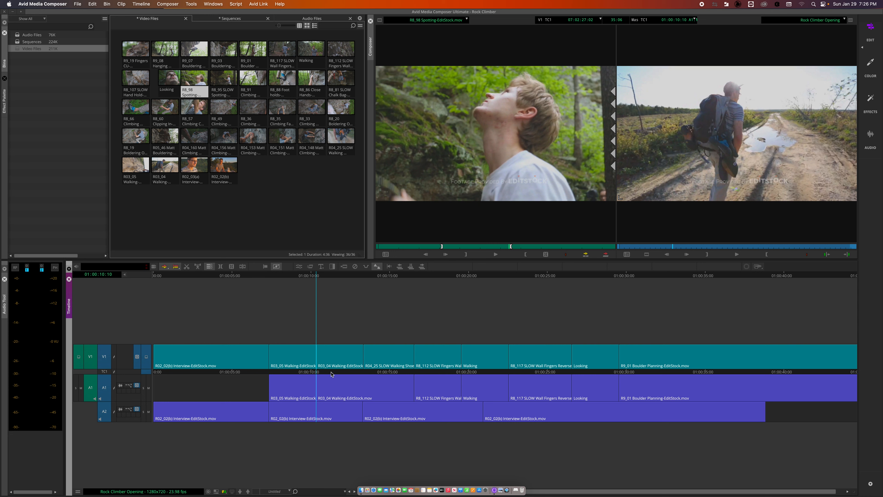
# Ripple trim the V1 tail of R03_04 Walking back to 01:00:13:06, undo the trim and leave Trim Mode.
pyautogui.moveTo(361, 364)
pyautogui.mouseDown()
pyautogui.moveTo(385, 364)
pyautogui.moveTo(360, 364)
pyautogui.mouseUp()
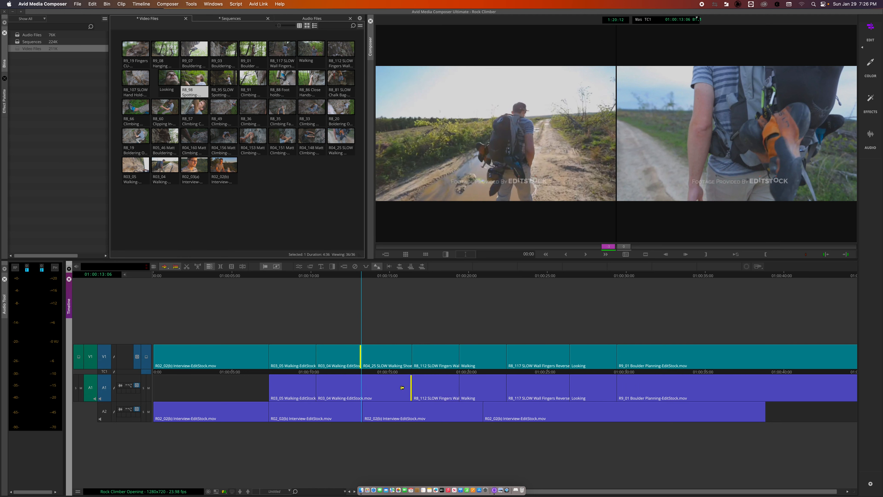
pyautogui.press('super+z')
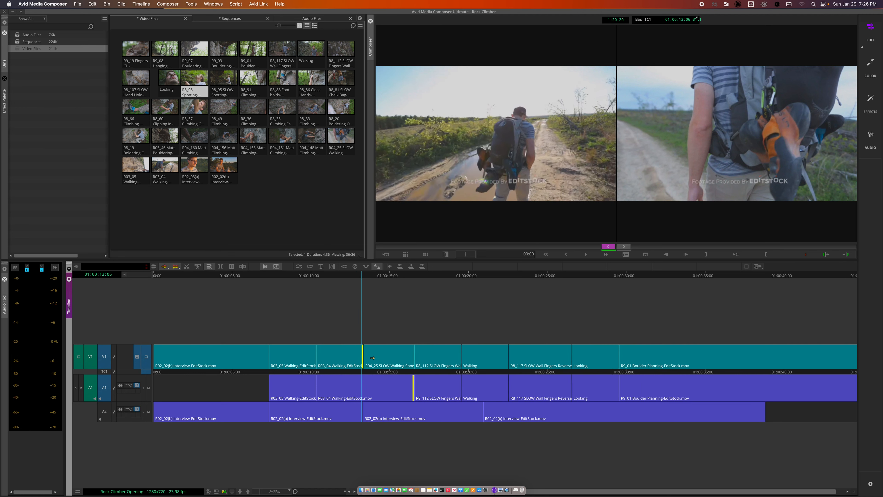
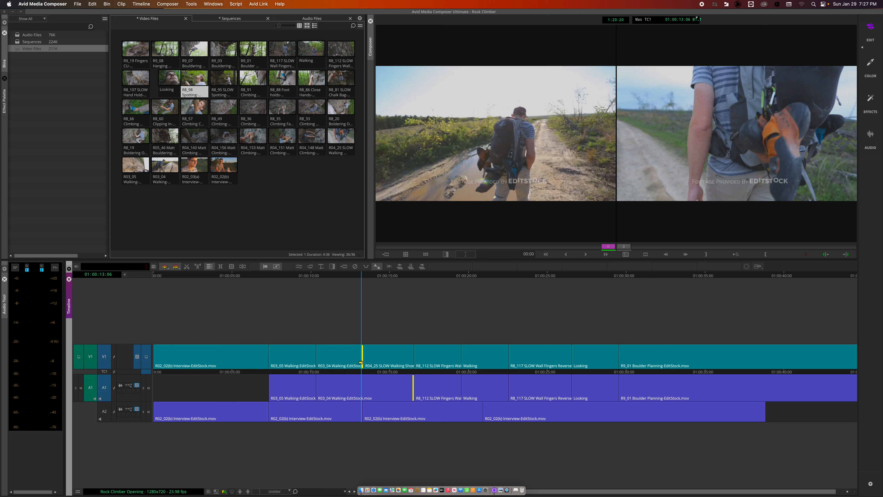
pyautogui.click(334, 276)
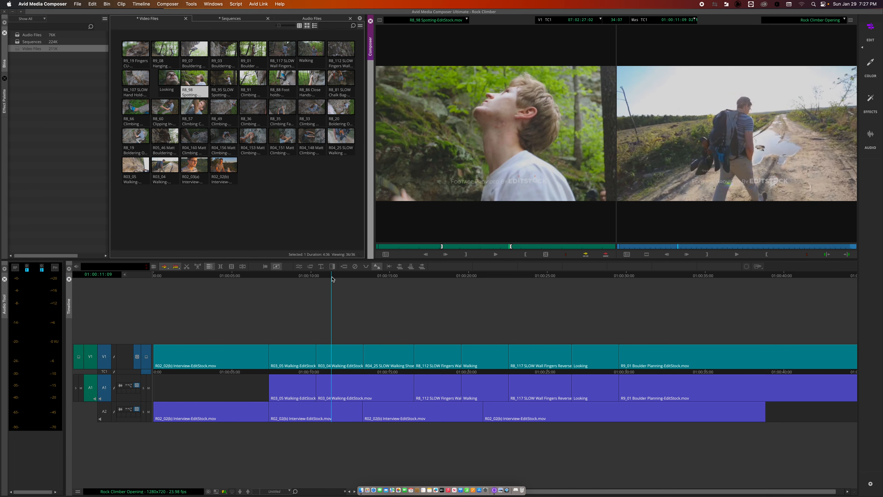
# Add an edit at 01:00:11:20 on V1 and A1 and lift out the R03_04 Walking segments following it.
pyautogui.click(337, 279)
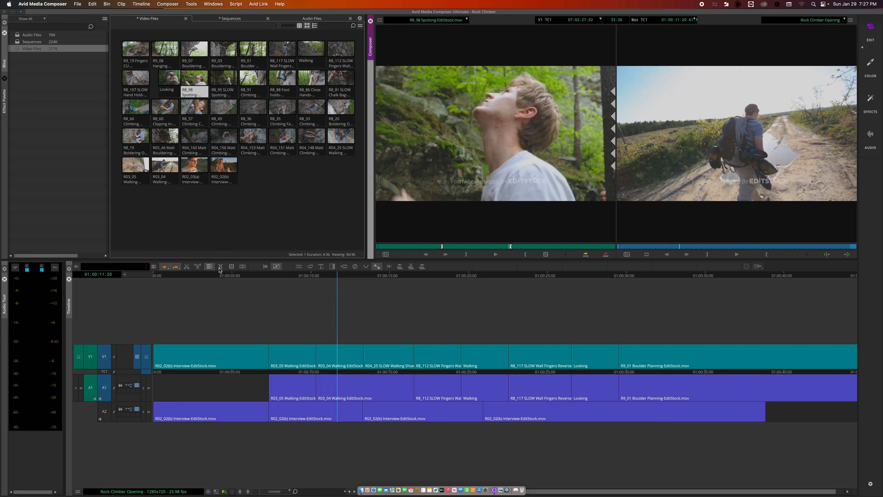
pyautogui.click(242, 267)
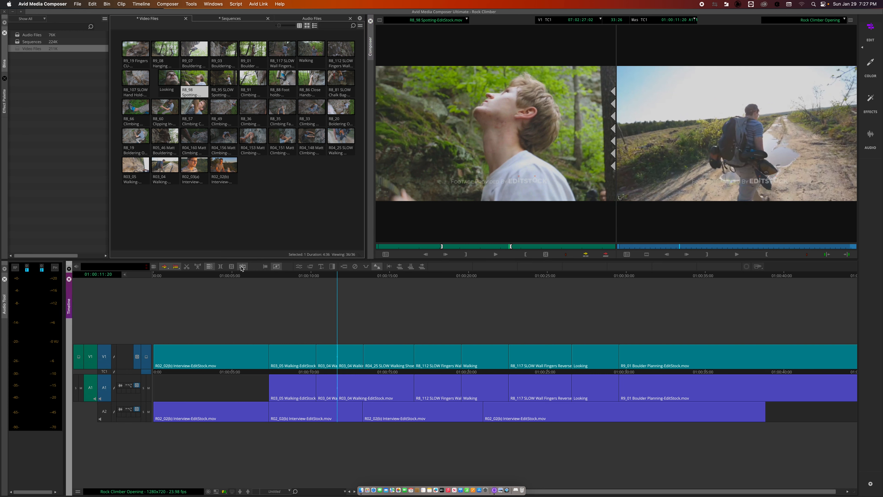
pyautogui.click(345, 357)
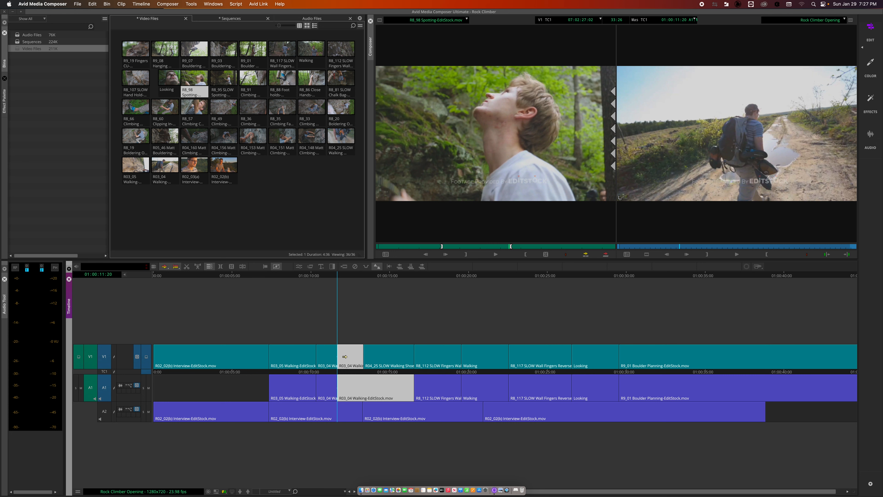
pyautogui.click(345, 356)
pyautogui.click(345, 357)
pyautogui.press('Delete')
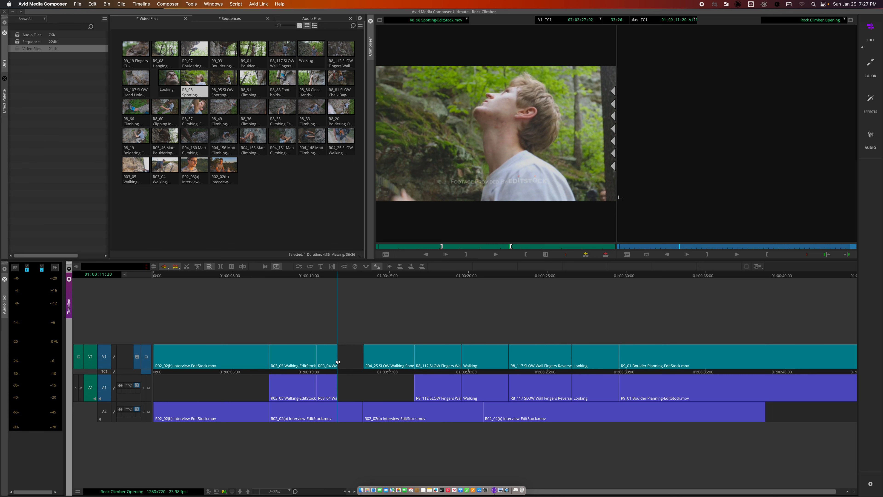
# Try extending the R03_04 Walking tail with Ripple Trim, undo it, and fill the V1 gap using Overwrite Trim to 01:00:13:09.
pyautogui.moveTo(334, 365); pyautogui.dragTo(359, 362)
pyautogui.press('super+z')
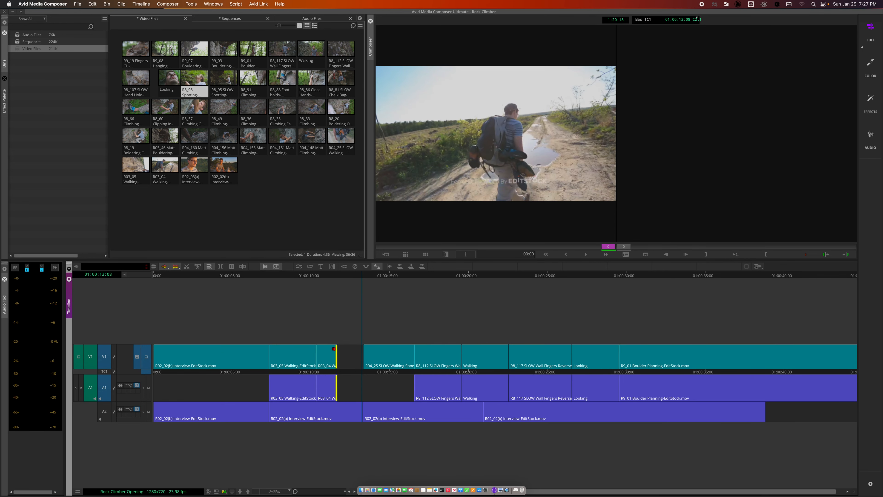
pyautogui.moveTo(335, 349); pyautogui.dragTo(363, 349)
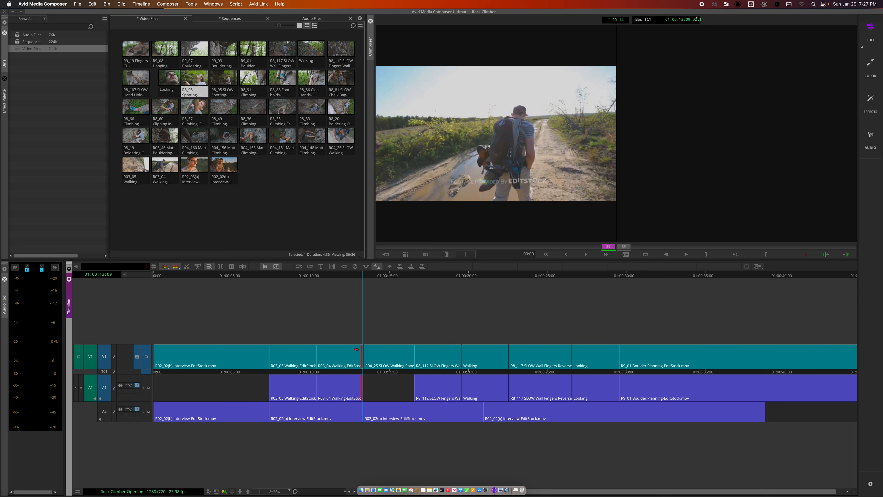
# Play the sequence across the join between R03_04 Walking and R04_25, and undo the overwrite trim.
pyautogui.moveTo(336, 276); pyautogui.dragTo(330, 277)
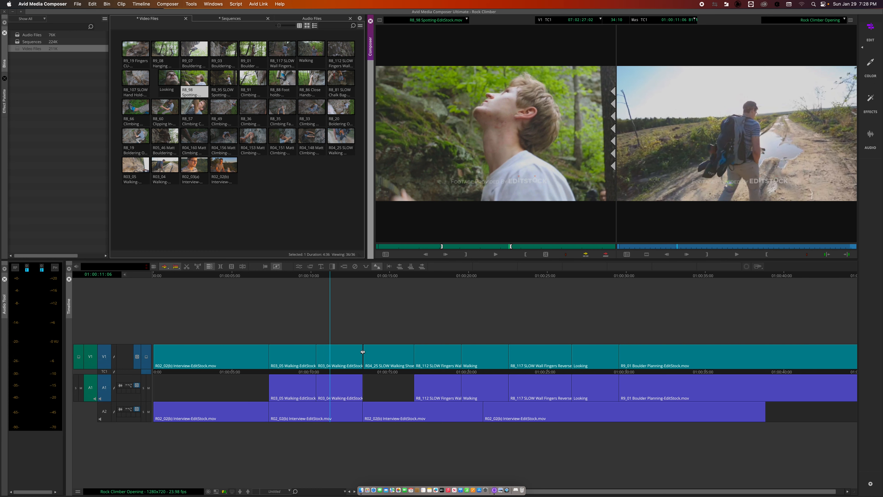
pyautogui.click(358, 280)
pyautogui.press('space')
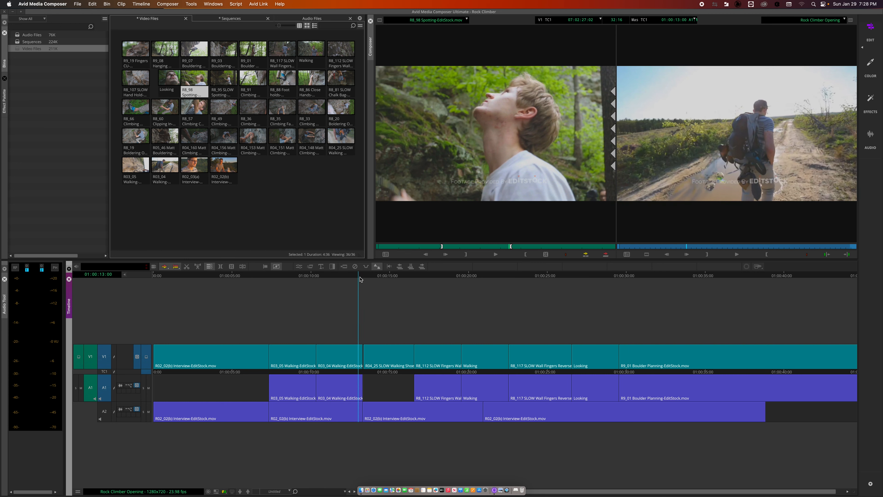
pyautogui.moveTo(361, 279); pyautogui.dragTo(357, 279)
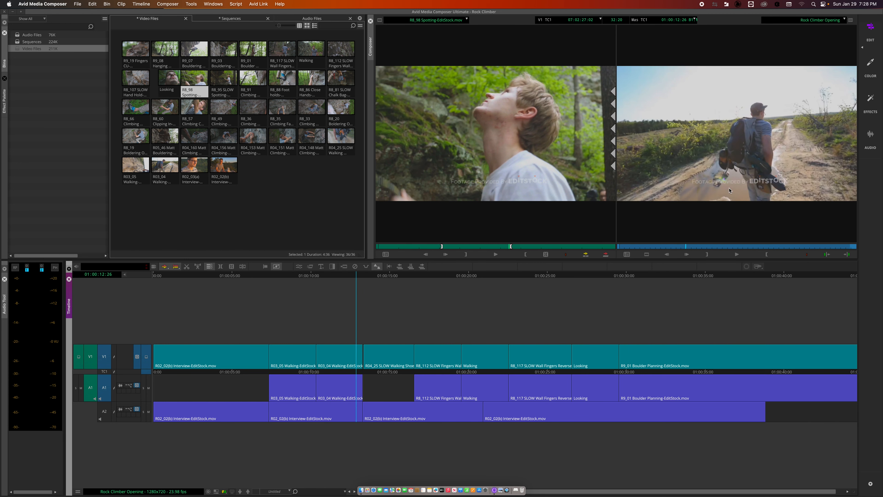
pyautogui.press('space')
pyautogui.press('space')
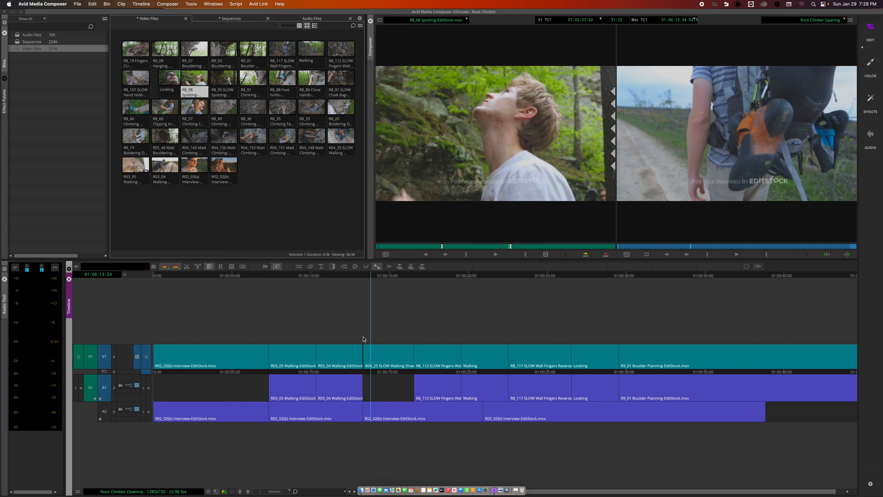
pyautogui.press('super+z')
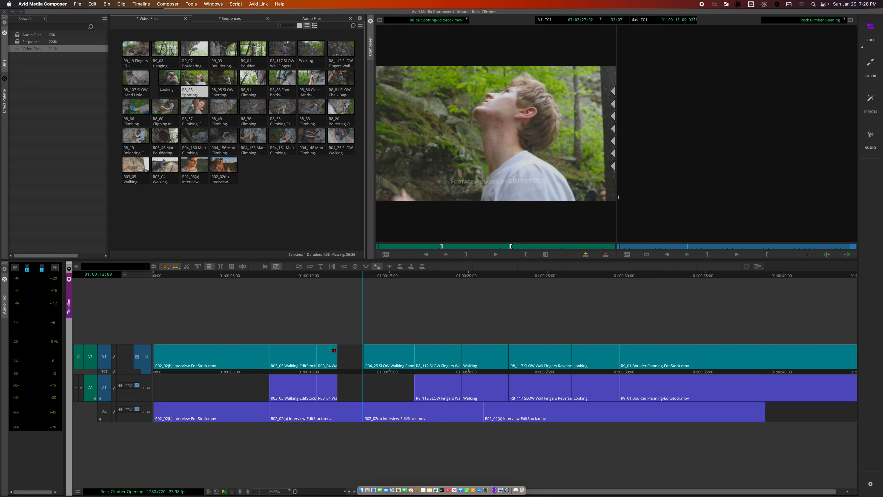
# Extend the R03_04 Walking tail on V1 and A1 with Overwrite Trim to the R04_25 clip at 01:00:13:10, and review the join.
pyautogui.click(334, 351)
pyautogui.moveTo(334, 350); pyautogui.dragTo(361, 348)
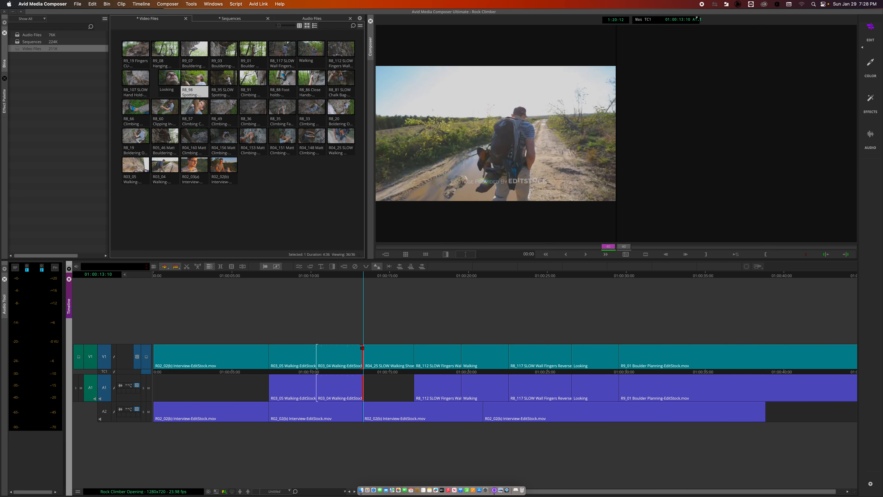
pyautogui.click(352, 275)
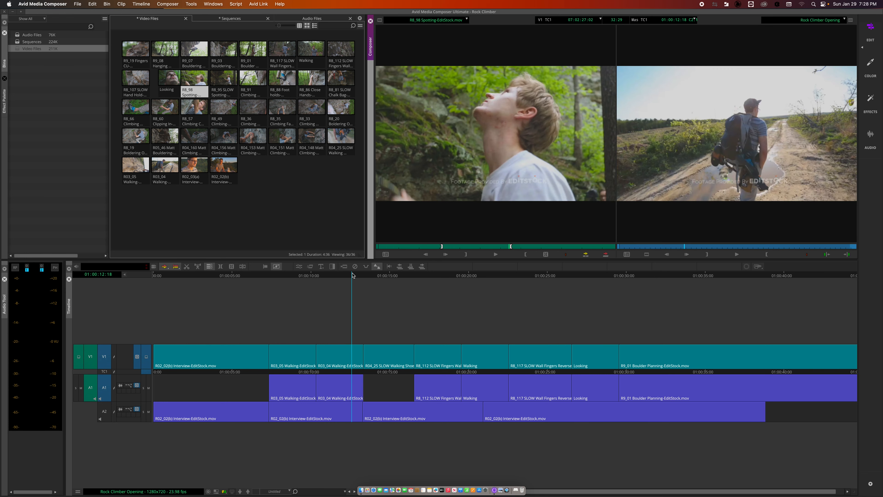
pyautogui.moveTo(353, 275); pyautogui.dragTo(365, 277)
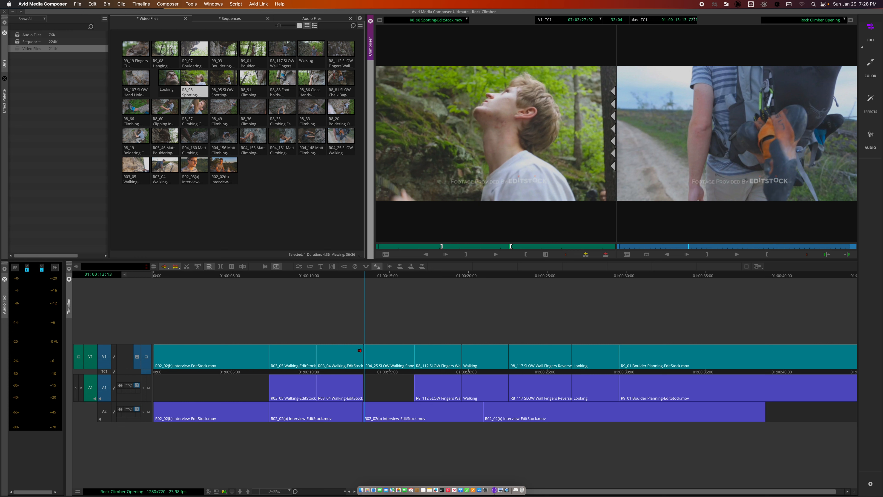
# Overwrite trim the R03_04 Walking tail over R04_25 to 01:00:15:09 on V1 and A1, and scrub through the extended shot.
pyautogui.moveTo(360, 350); pyautogui.dragTo(412, 351)
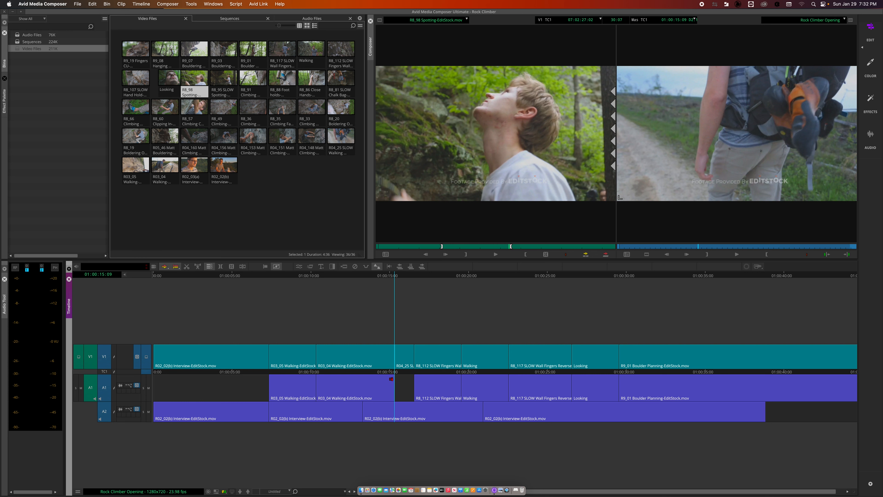
pyautogui.click(361, 277)
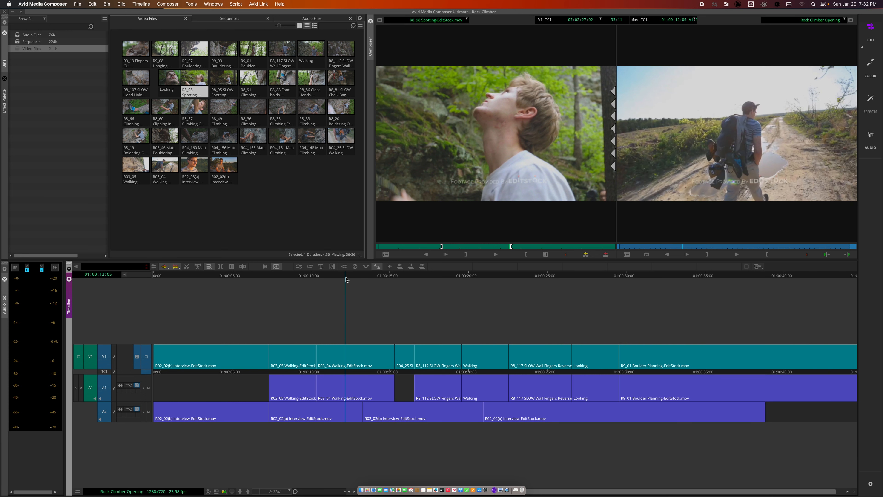
pyautogui.moveTo(361, 277)
pyautogui.mouseDown()
pyautogui.moveTo(374, 279)
pyautogui.moveTo(354, 279)
pyautogui.mouseUp()
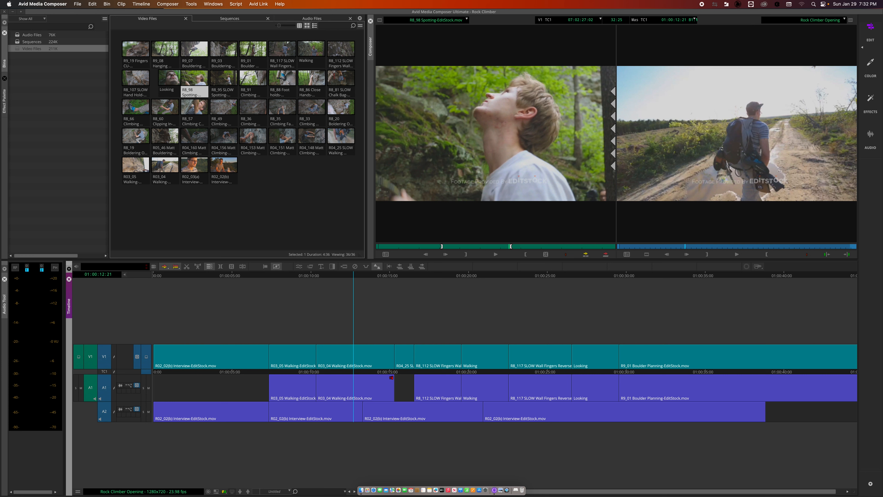
# Try overwrite trimming the R03_04 Walking tail further to 01:00:16:04 on V1 and A1, and undo it.
pyautogui.click(392, 378)
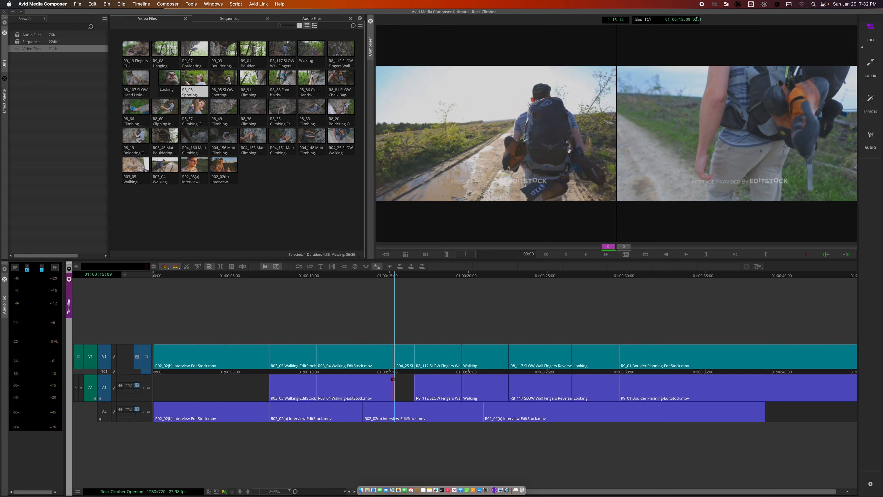
pyautogui.moveTo(393, 379)
pyautogui.mouseDown()
pyautogui.moveTo(409, 379)
pyautogui.moveTo(366, 379)
pyautogui.moveTo(503, 378)
pyautogui.moveTo(388, 383)
pyautogui.moveTo(405, 383)
pyautogui.mouseUp()
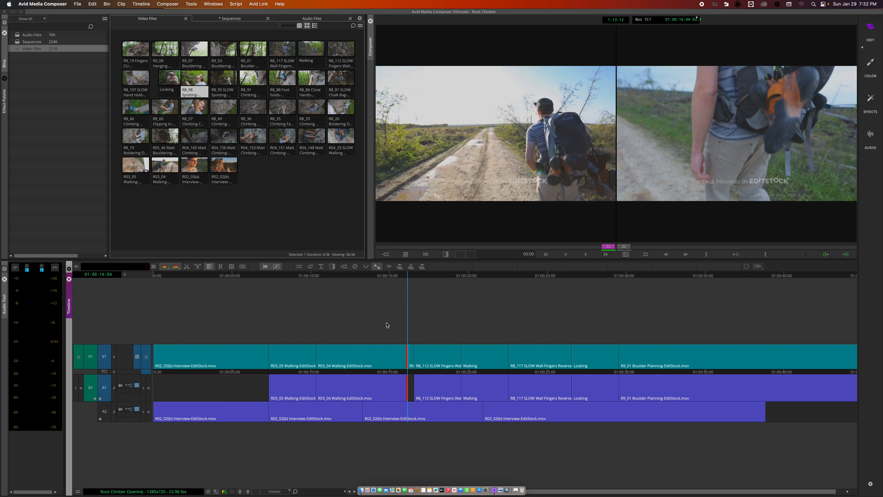
pyautogui.press('super+z')
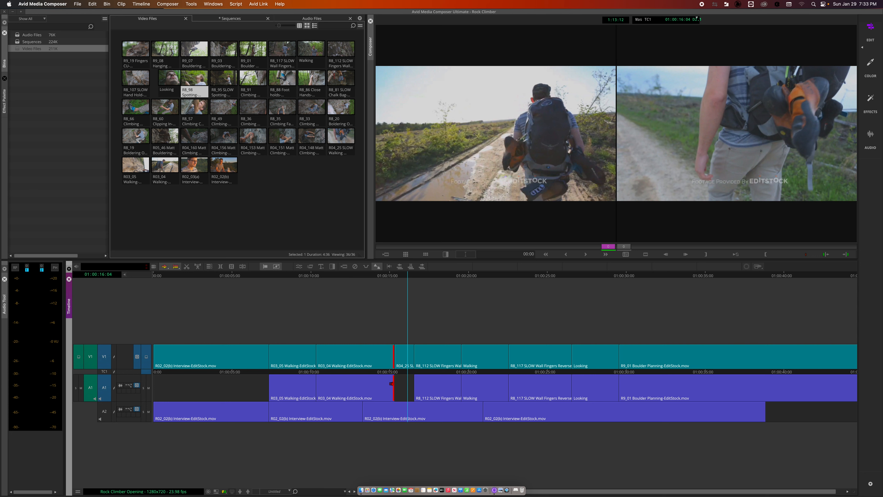
# Nudge the R03_04 Walking tail trim forward to 01:00:15:21 and back again, and leave Trim Mode.
pyautogui.press('/')
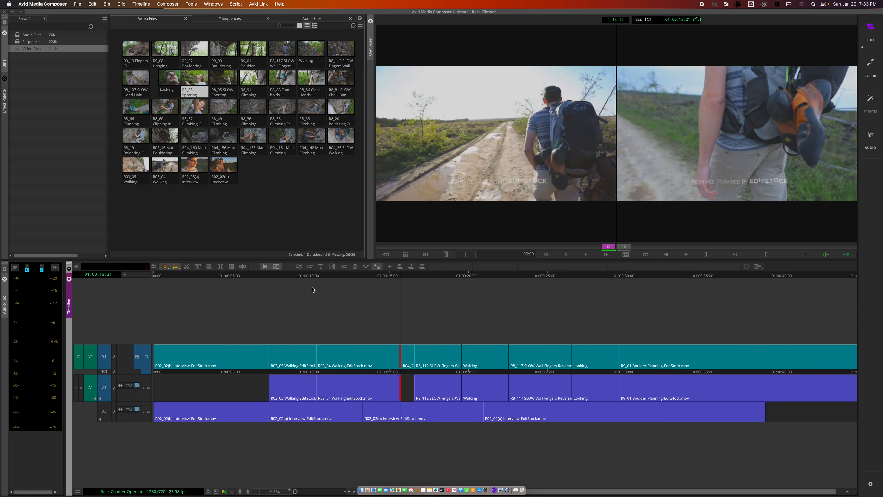
pyautogui.press('m')
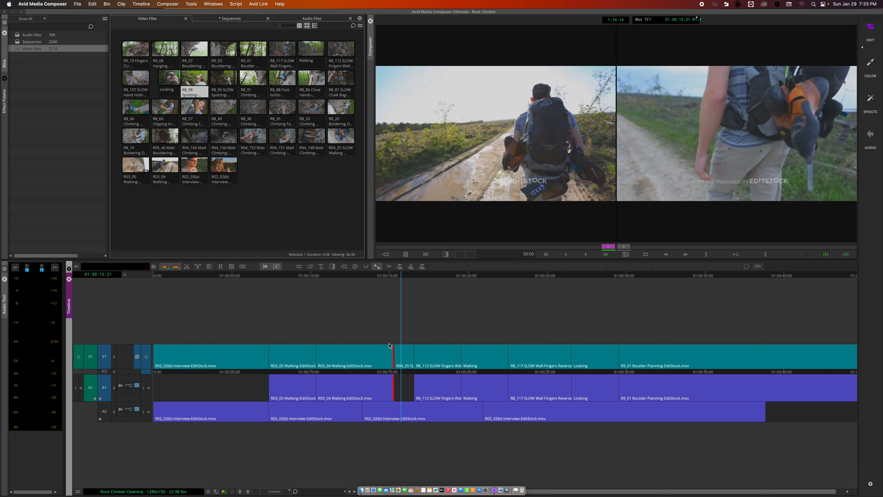
pyautogui.click(388, 277)
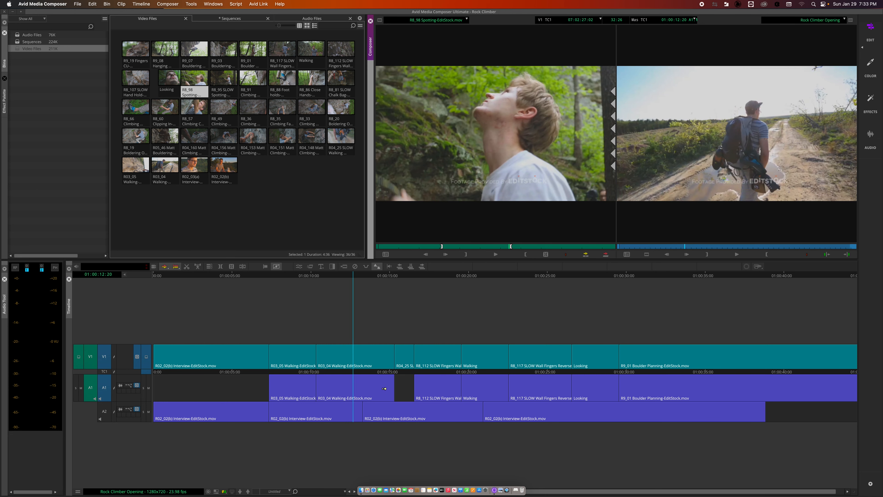
# Overwrite trim only the A1 tail of R03_04 Walking to 01:00:16:08, and play the sequence across the R04_25 shot.
pyautogui.click(393, 380)
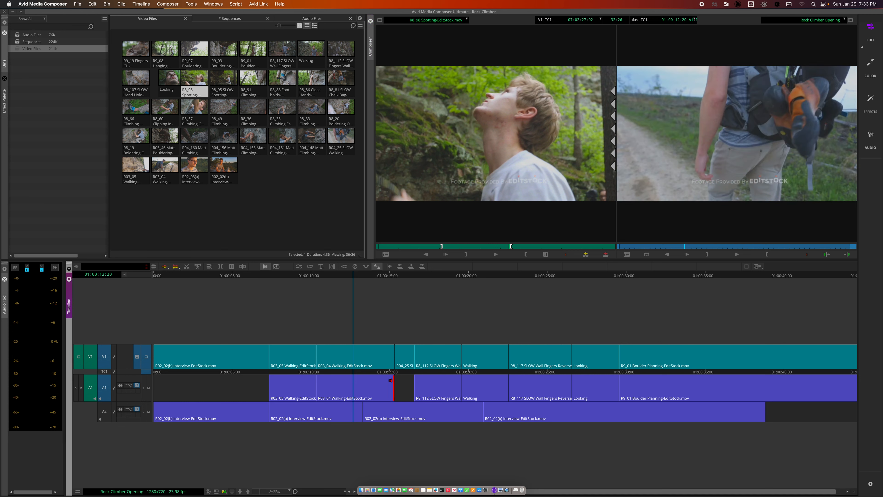
pyautogui.moveTo(392, 380)
pyautogui.mouseDown()
pyautogui.moveTo(405, 381)
pyautogui.moveTo(377, 380)
pyautogui.moveTo(406, 378)
pyautogui.mouseUp()
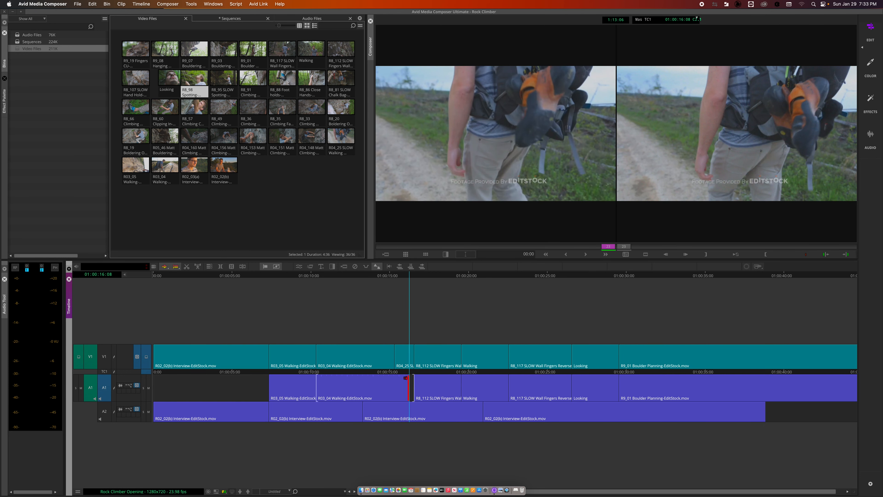
pyautogui.moveTo(384, 275); pyautogui.dragTo(380, 275)
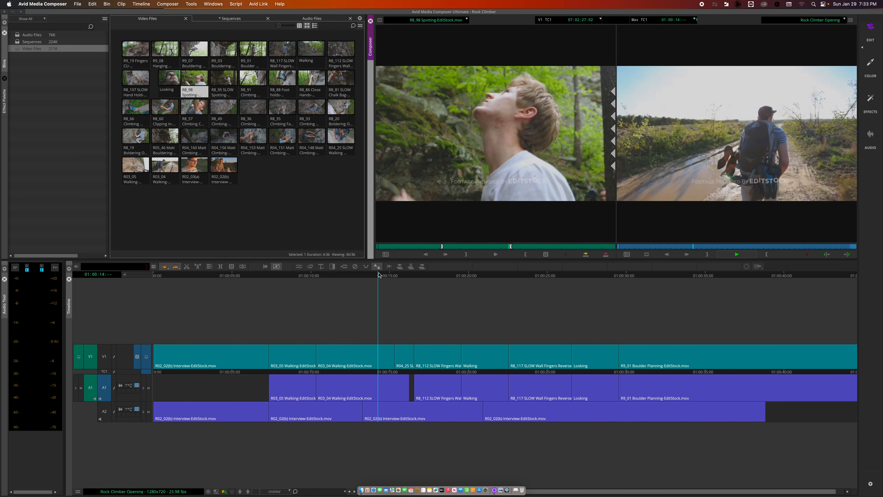
pyautogui.press('space')
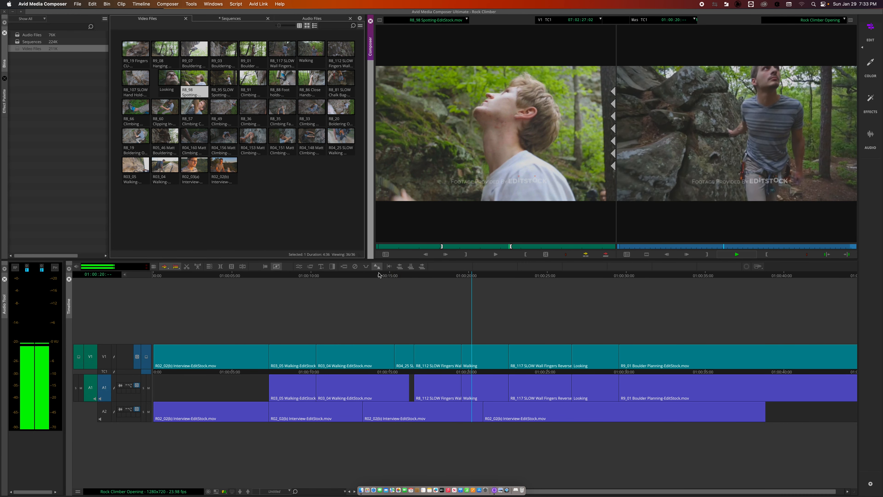
pyautogui.press('space')
pyautogui.moveTo(405, 282); pyautogui.dragTo(371, 281)
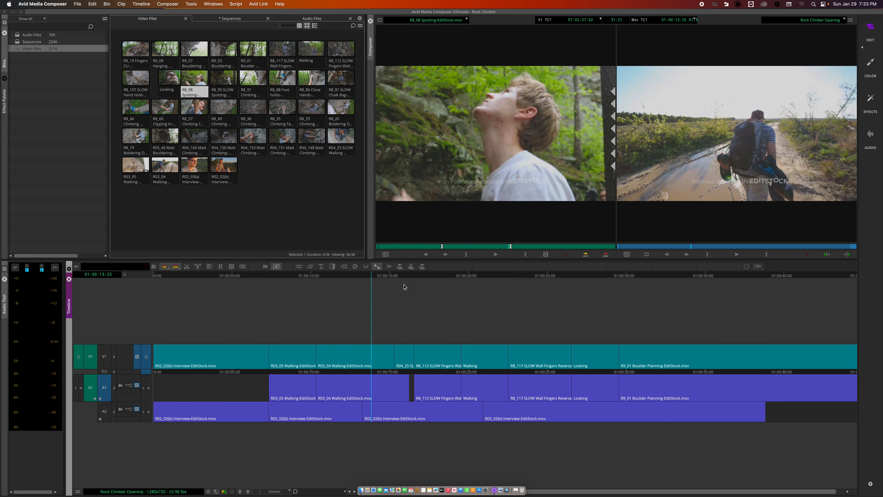
pyautogui.moveTo(382, 275)
pyautogui.mouseDown()
pyautogui.moveTo(420, 277)
pyautogui.moveTo(394, 277)
pyautogui.mouseUp()
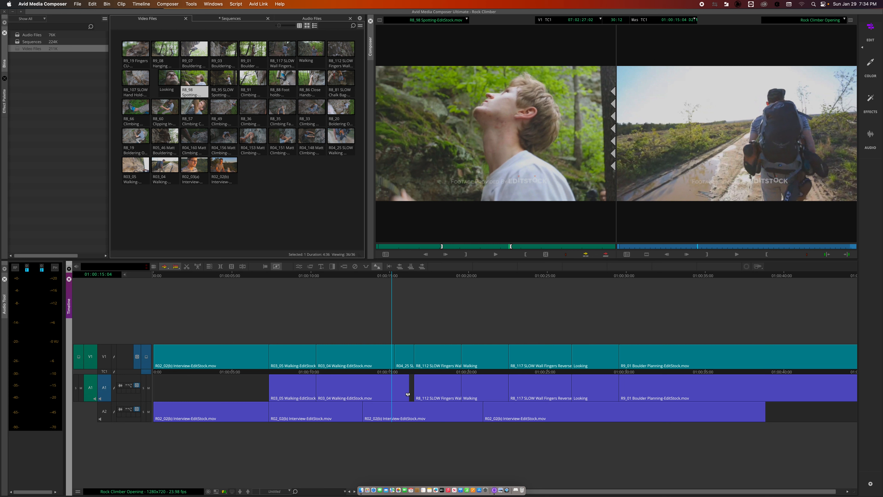
# Overwrite trim the A1 tail of R03_04 Walking back to 01:00:13:09, and select and deselect the audio gap following it.
pyautogui.moveTo(408, 394); pyautogui.dragTo(360, 383)
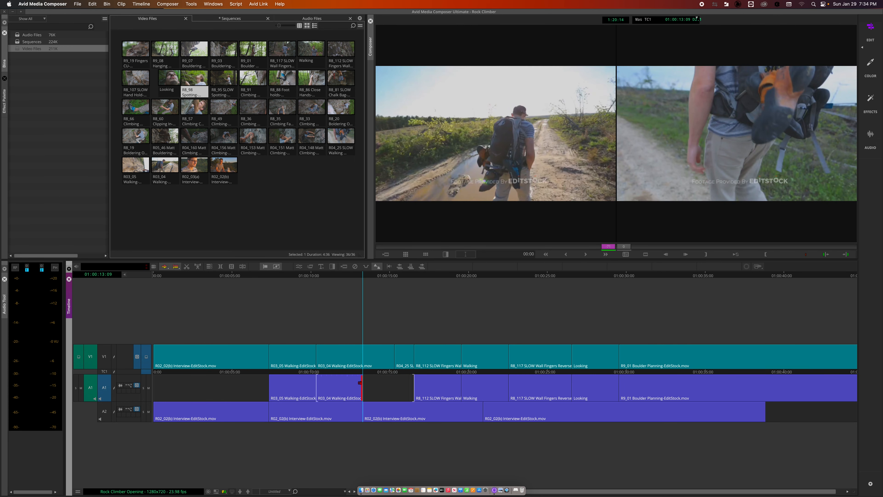
pyautogui.click(388, 385)
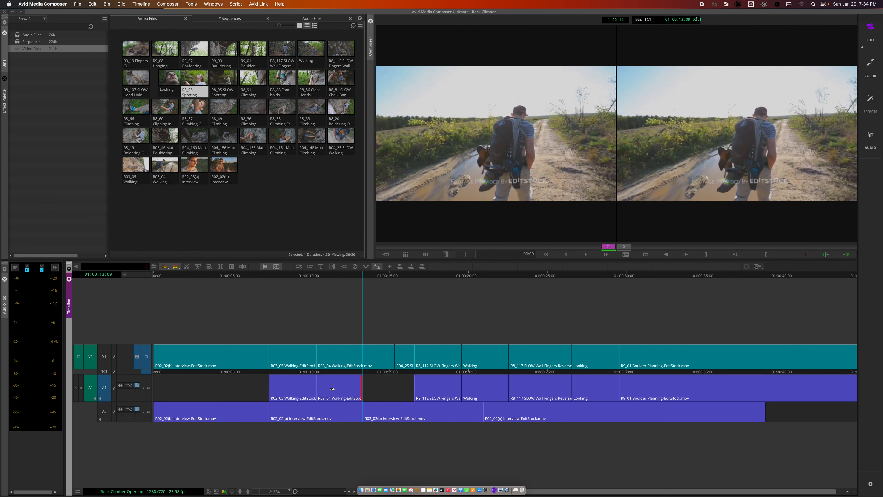
pyautogui.click(386, 384)
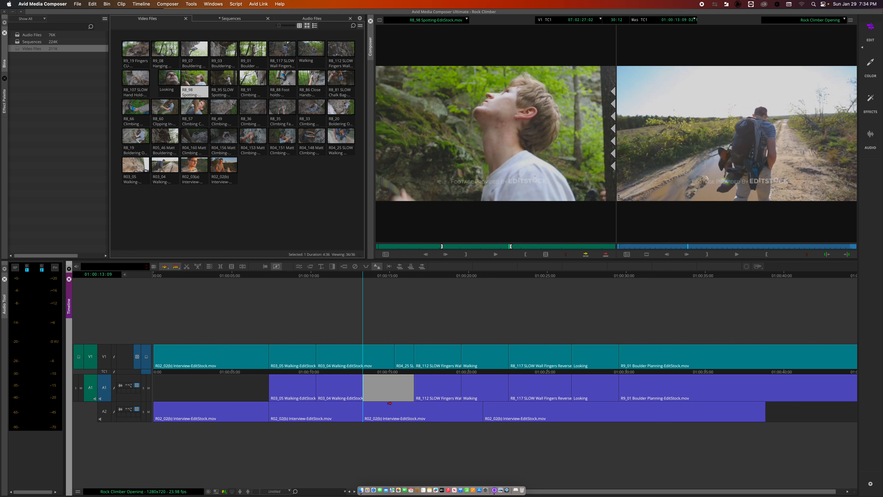
pyautogui.click(399, 326)
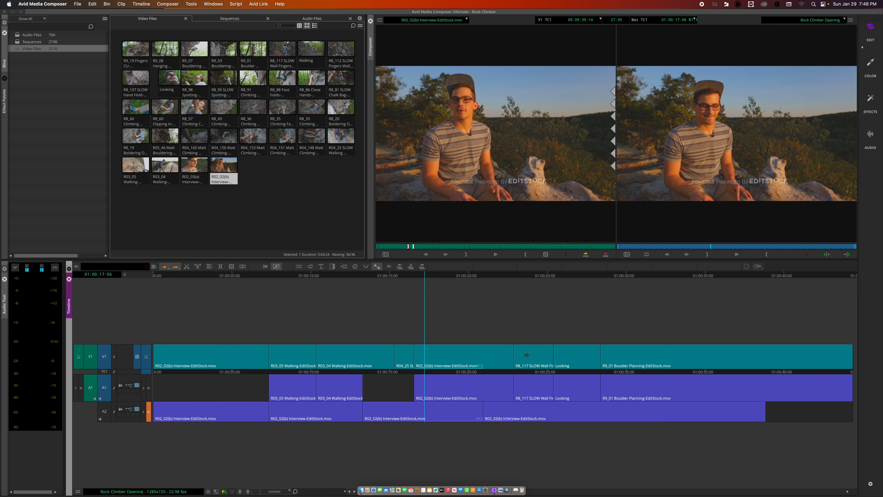
# Ripple trim the V1 tail of the R02_02(b) Interview clip before R8_117 SLOW Wall Fingers to 01:00:21:00.
pyautogui.click(511, 359)
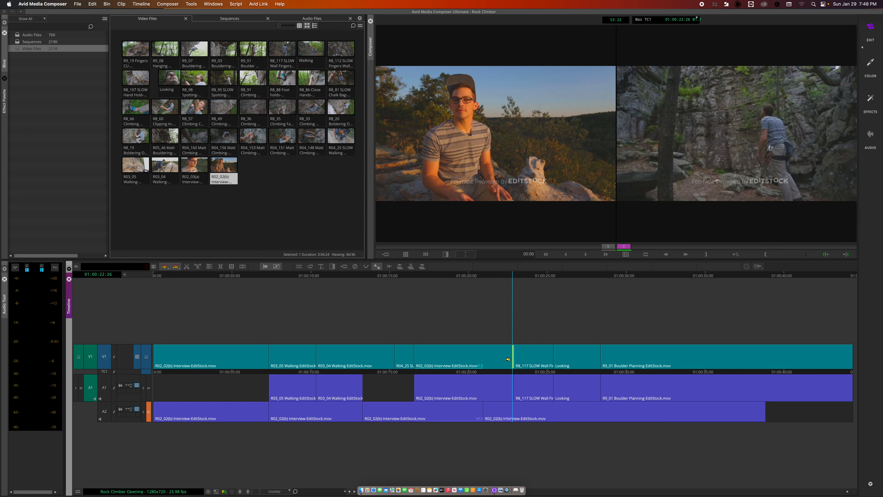
pyautogui.moveTo(511, 359); pyautogui.dragTo(476, 358)
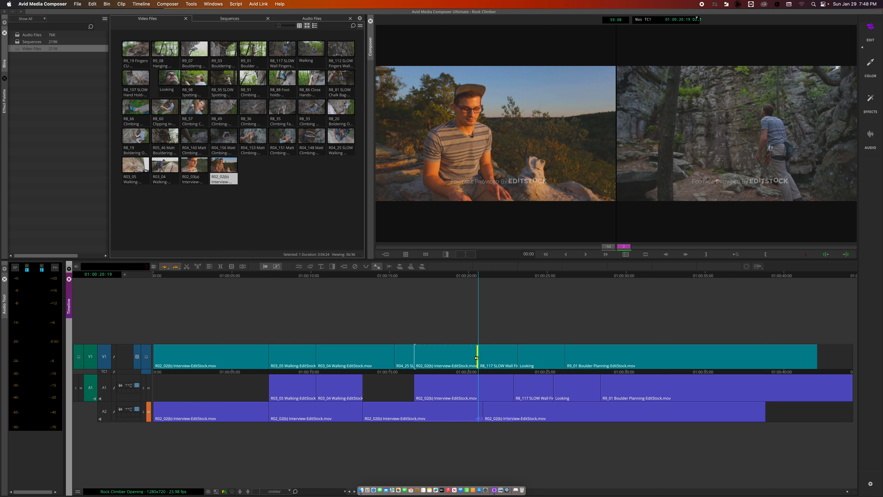
pyautogui.moveTo(477, 358); pyautogui.dragTo(439, 356)
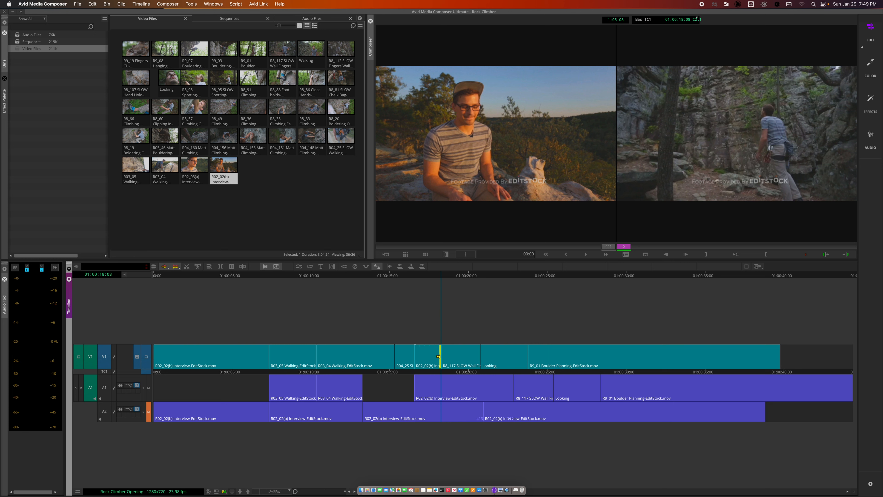
pyautogui.moveTo(438, 356); pyautogui.dragTo(480, 357)
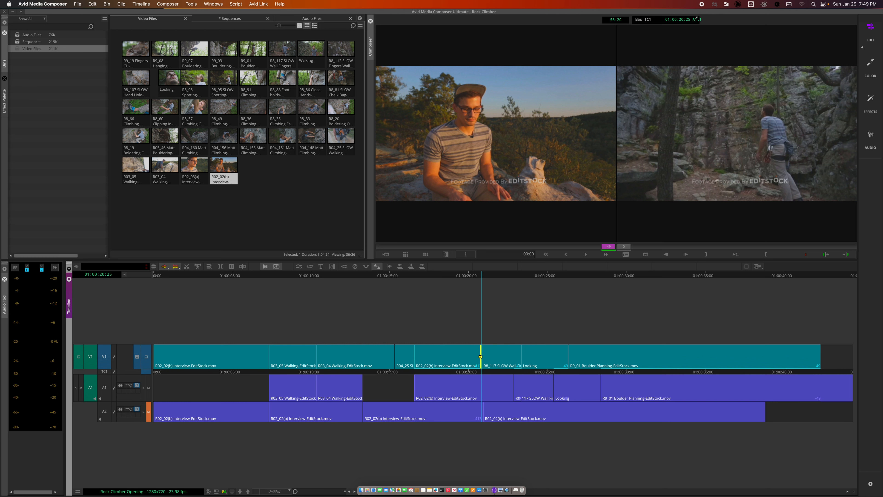
pyautogui.moveTo(480, 356); pyautogui.dragTo(483, 357)
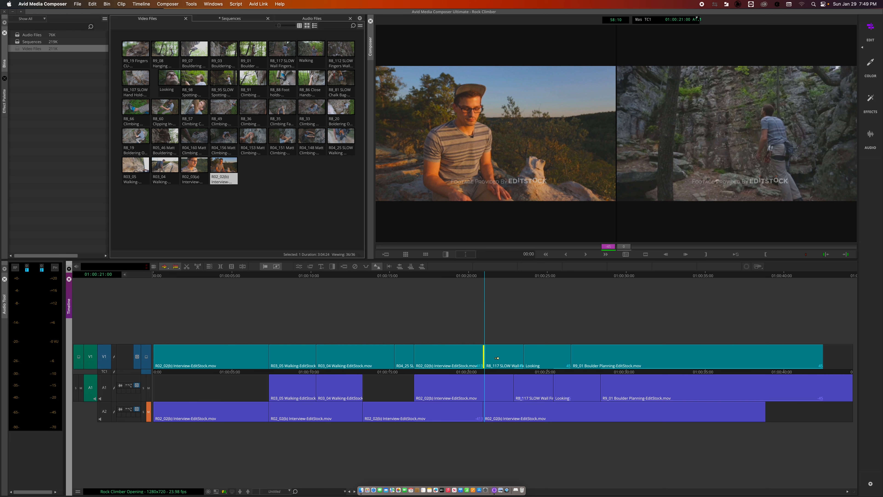
# Ripple trim the V1 head of R8_117 SLOW Wall Fingers, first shortening the clip and then extending it beyond its previous length.
pyautogui.click(488, 364)
pyautogui.moveTo(487, 364); pyautogui.dragTo(505, 364)
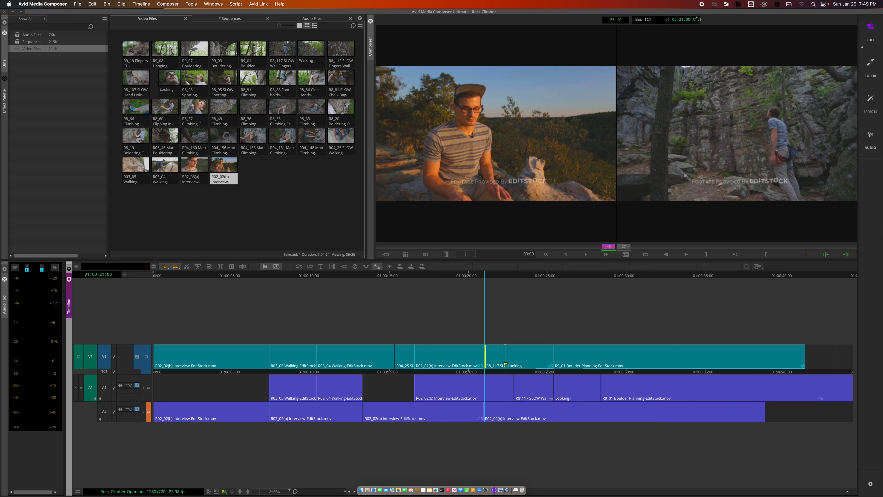
pyautogui.moveTo(505, 363); pyautogui.dragTo(417, 359)
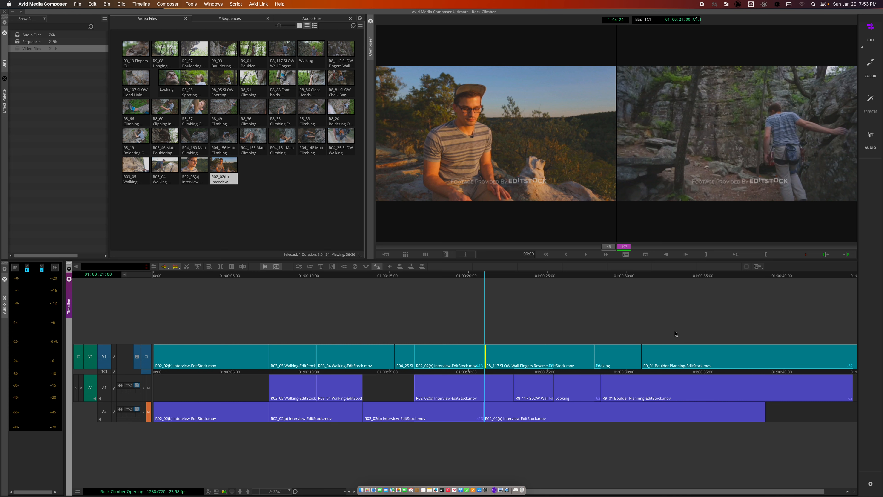
# Turn off Ripple Trim in the Smart Tool.
pyautogui.rightClick(164, 267)
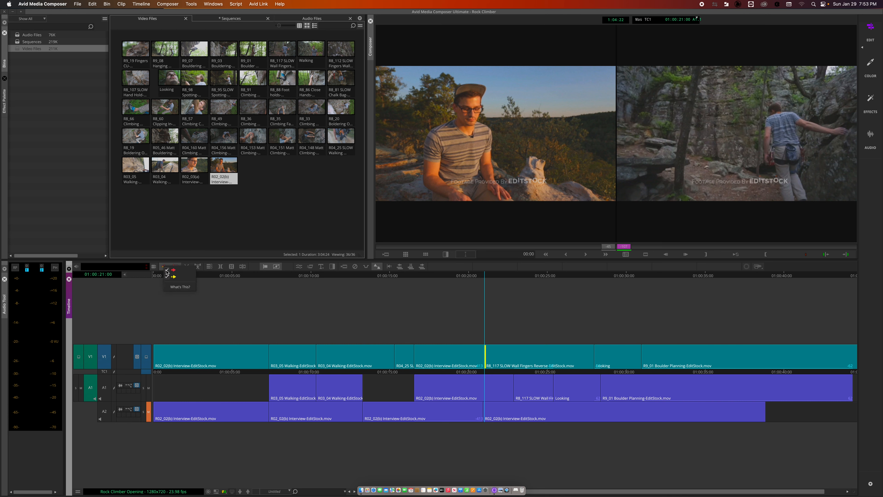
pyautogui.click(167, 278)
pyautogui.click(423, 321)
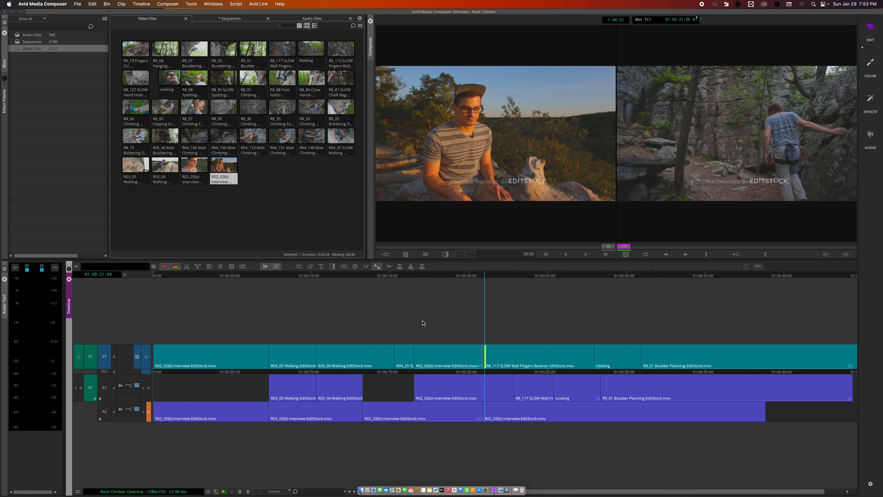
# Switch the V1 trim to the outgoing R02_02(b) Interview side and enable Ripple Trim in the Smart Tool.
pyautogui.click(609, 247)
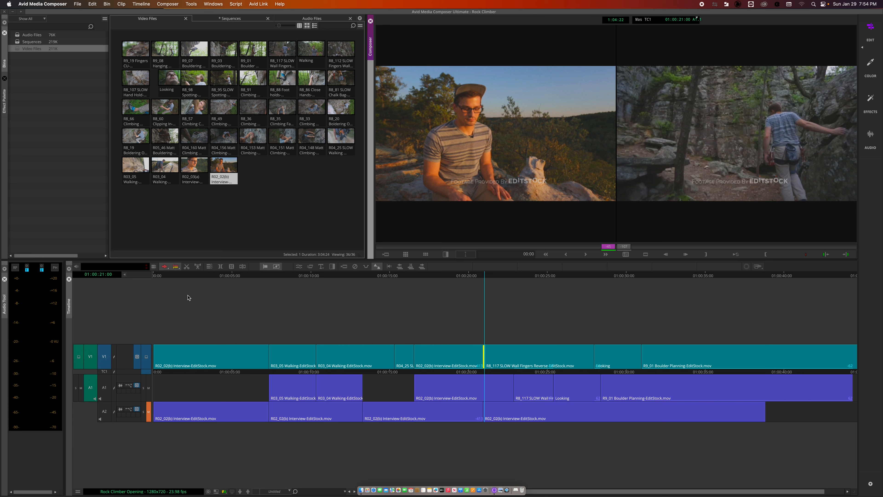
pyautogui.rightClick(166, 267)
pyautogui.click(168, 277)
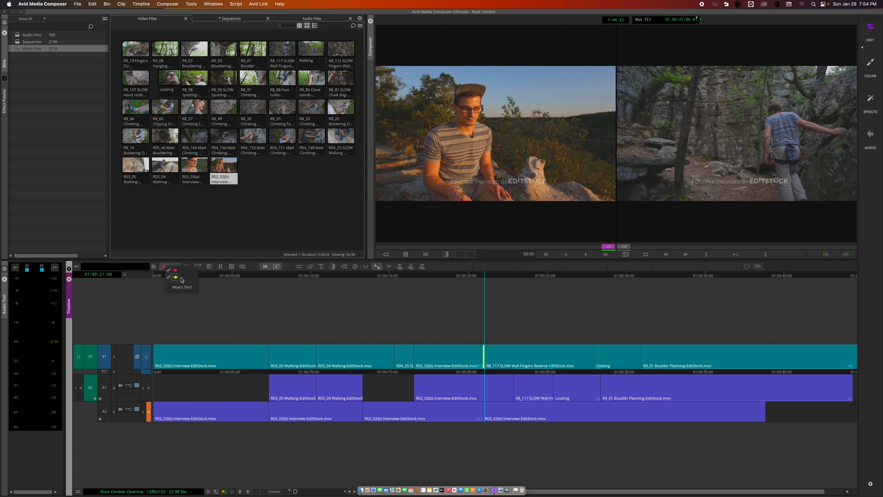
# Unmute A2 and enable tracks A1 and A2 so their edits join the V1 ripple trim.
pyautogui.click(150, 413)
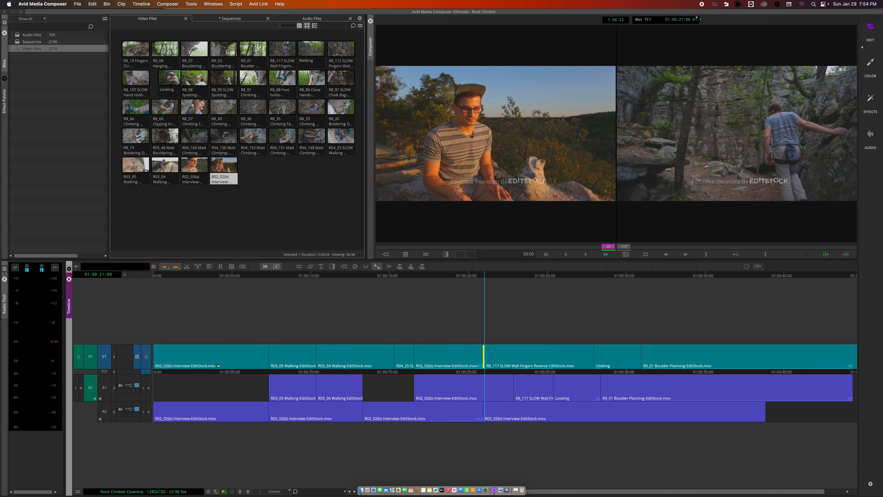
pyautogui.click(104, 388)
pyautogui.click(103, 410)
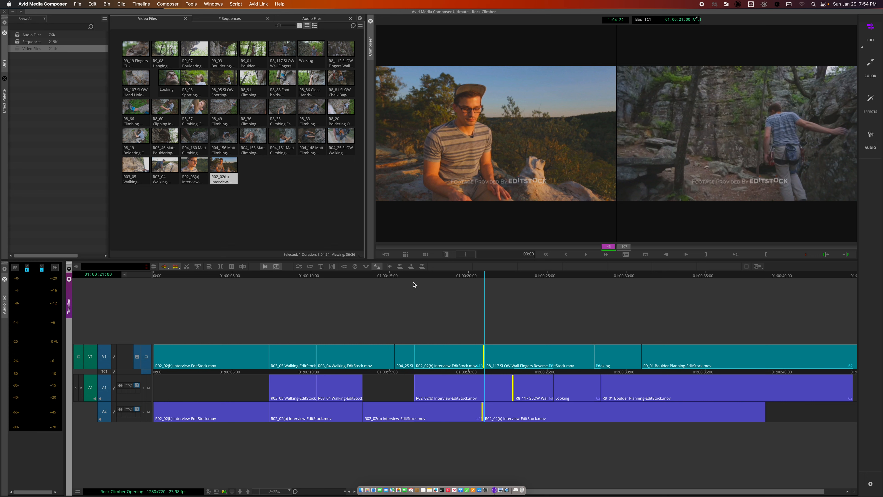
# Roll the V1 cut between R04_25 SLOW Walking and R02_02(b) Interview later to 01:00:18:03.
pyautogui.click(413, 355)
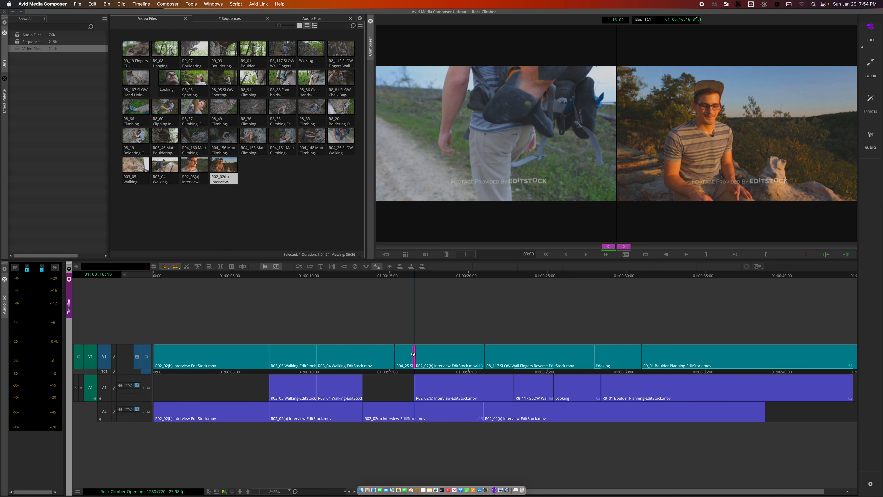
pyautogui.moveTo(413, 354)
pyautogui.mouseDown()
pyautogui.moveTo(422, 354)
pyautogui.moveTo(404, 355)
pyautogui.moveTo(428, 355)
pyautogui.mouseUp()
pyautogui.press('space')
pyautogui.moveTo(420, 356); pyautogui.dragTo(426, 355)
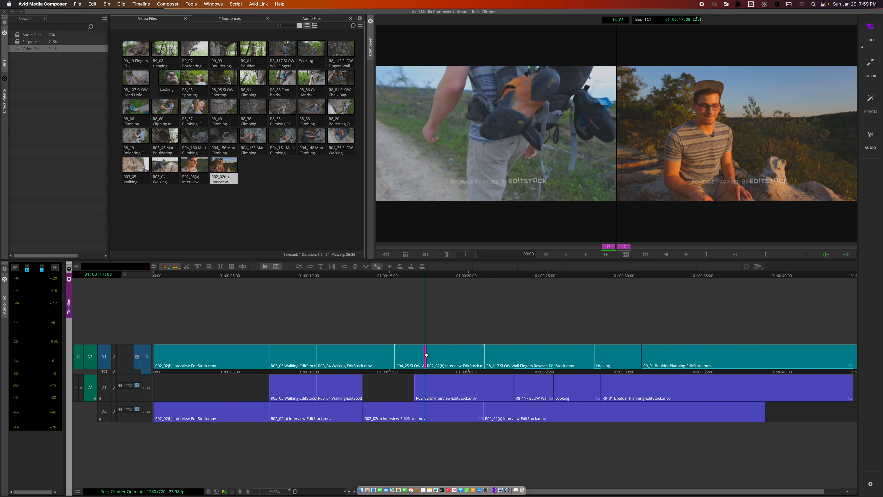
pyautogui.moveTo(426, 355); pyautogui.dragTo(440, 356)
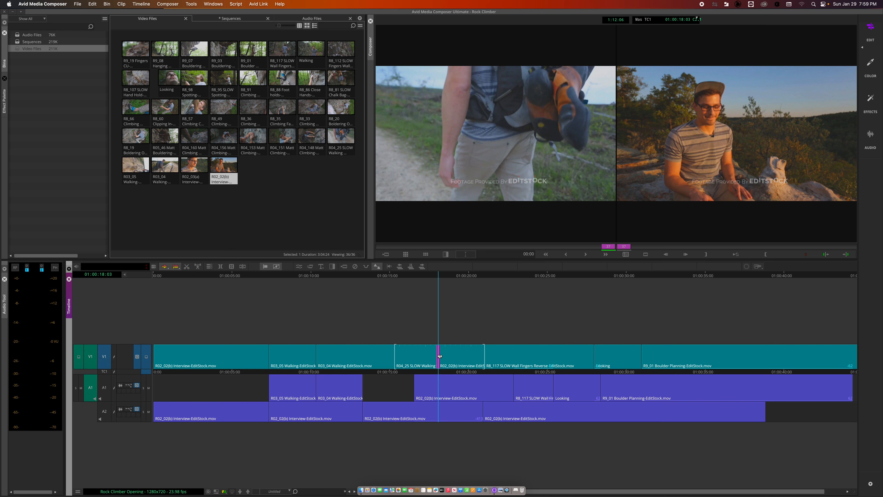
pyautogui.moveTo(439, 356)
pyautogui.mouseDown()
pyautogui.moveTo(614, 353)
pyautogui.moveTo(404, 351)
pyautogui.moveTo(457, 352)
pyautogui.moveTo(430, 352)
pyautogui.moveTo(444, 351)
pyautogui.mouseUp()
pyautogui.press('super+z')
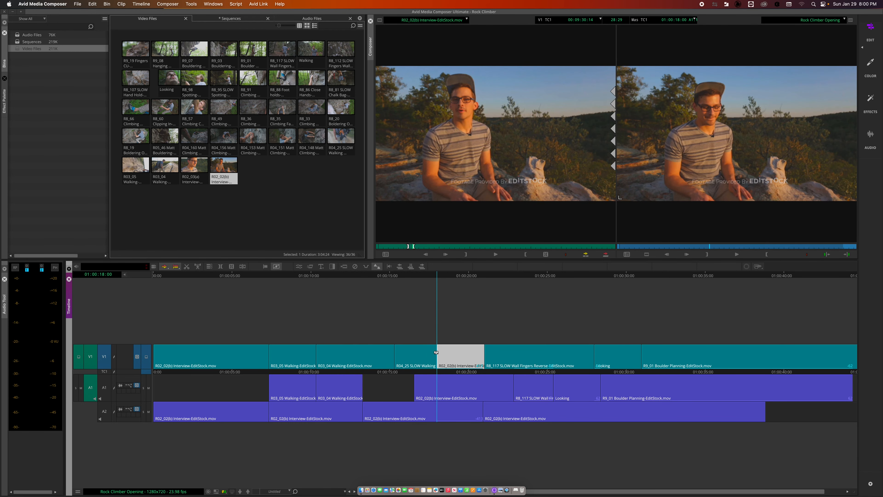
# Roll the V1 cut after R04_25 SLOW Walking out to 01:00:19:01, and bring it back to 01:00:18:16.
pyautogui.click(436, 352)
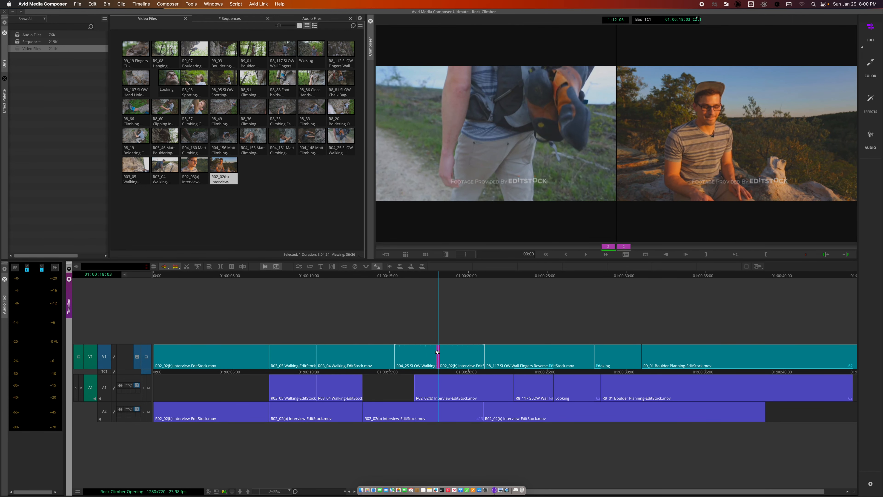
pyautogui.moveTo(437, 352)
pyautogui.mouseDown()
pyautogui.moveTo(455, 352)
pyautogui.moveTo(424, 351)
pyautogui.moveTo(464, 352)
pyautogui.moveTo(453, 352)
pyautogui.mouseUp()
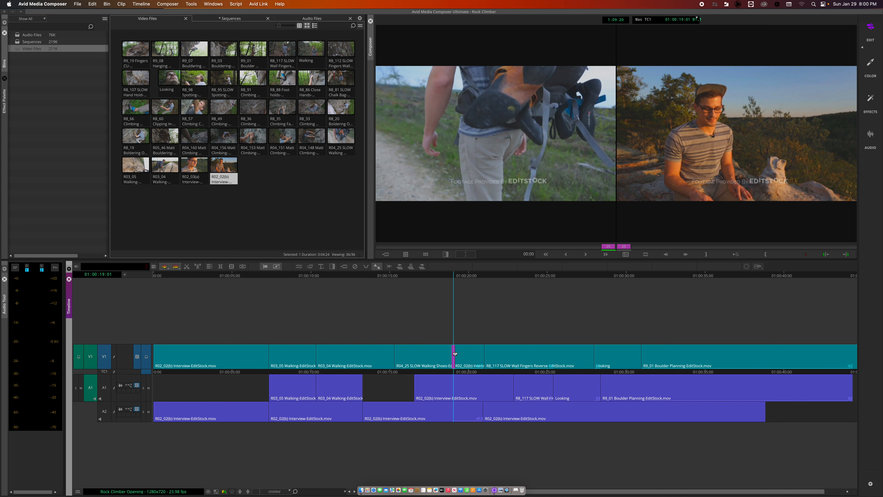
pyautogui.moveTo(455, 354); pyautogui.dragTo(443, 356)
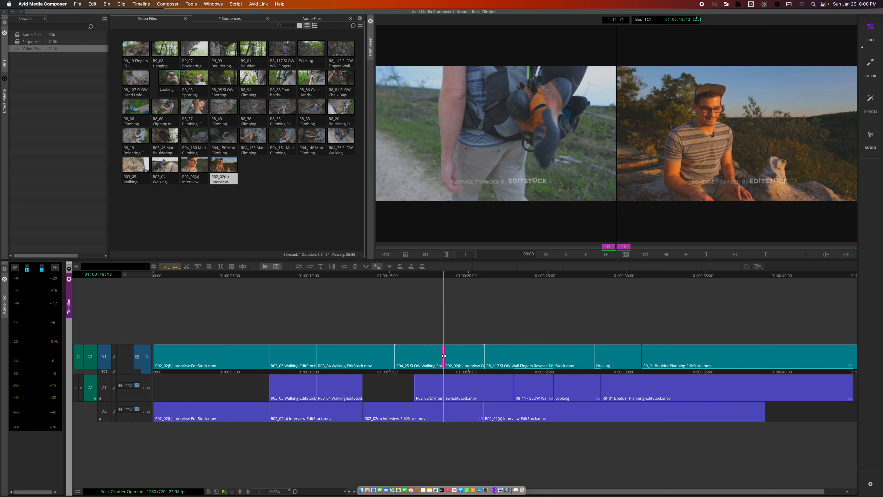
pyautogui.moveTo(444, 356); pyautogui.dragTo(443, 356)
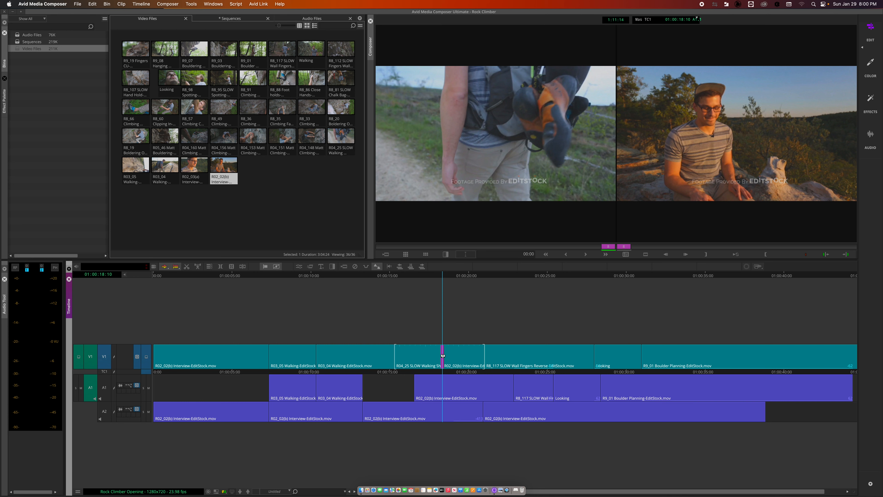
pyautogui.moveTo(442, 356)
pyautogui.mouseDown()
pyautogui.moveTo(434, 356)
pyautogui.moveTo(445, 355)
pyautogui.mouseUp()
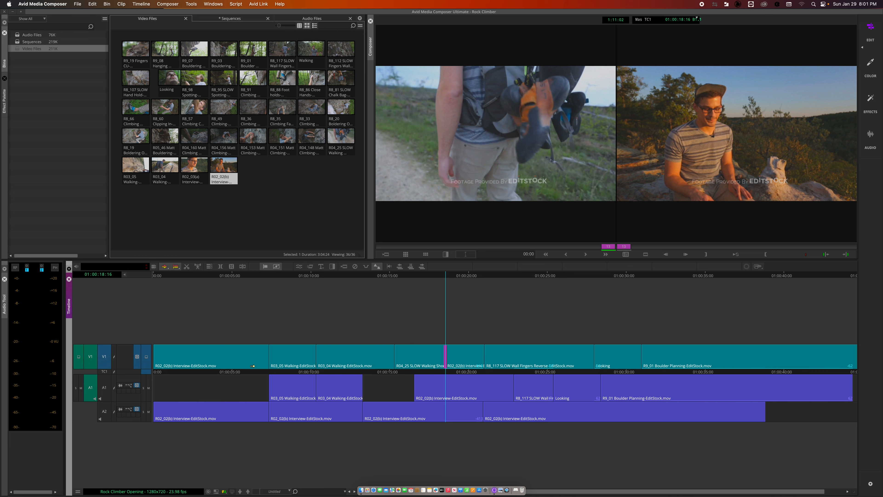
# With linked selection on, try rolling the R03_05 Walking start cut on all tracks to 01:00:07:03, undo it and turn linking off.
pyautogui.click(209, 266)
pyautogui.moveTo(270, 358); pyautogui.dragTo(265, 355)
pyautogui.press('super+z')
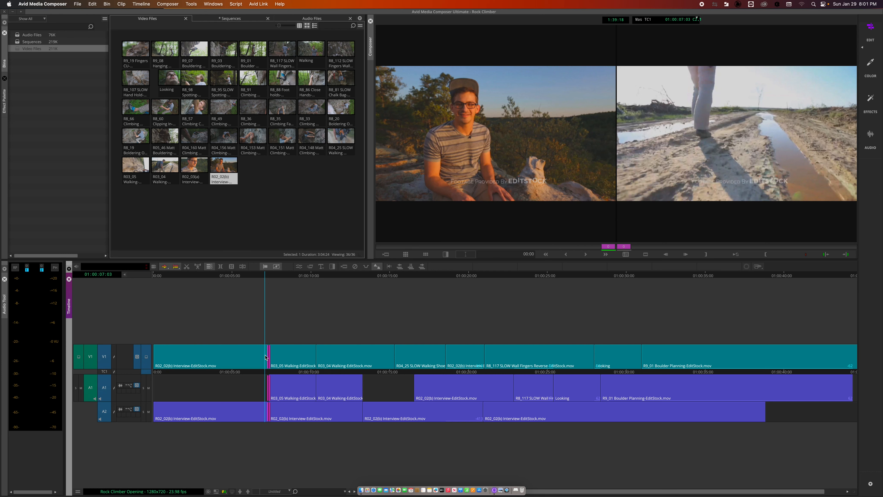
pyautogui.click(209, 266)
pyautogui.moveTo(248, 278); pyautogui.dragTo(261, 278)
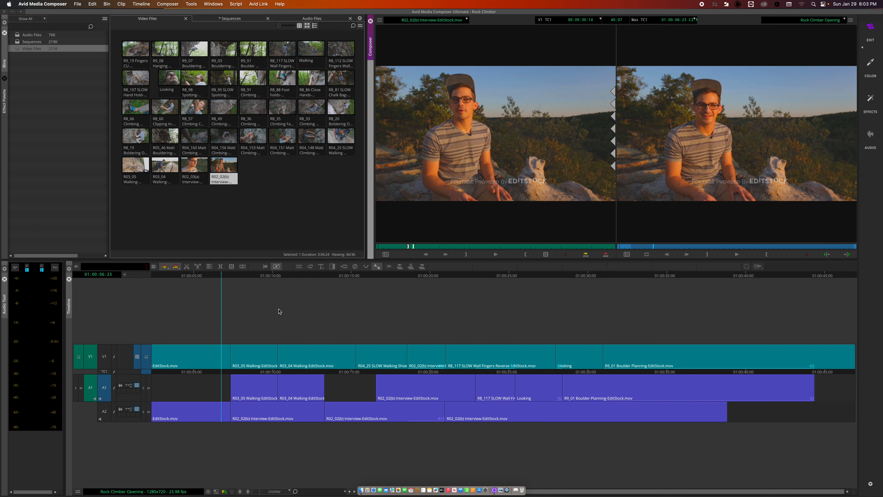
# Roll only the V1 cut before R03_05 Walking back and forth between 01:00:07:26 and 01:00:06:15, and undo the rolls.
pyautogui.click(231, 356)
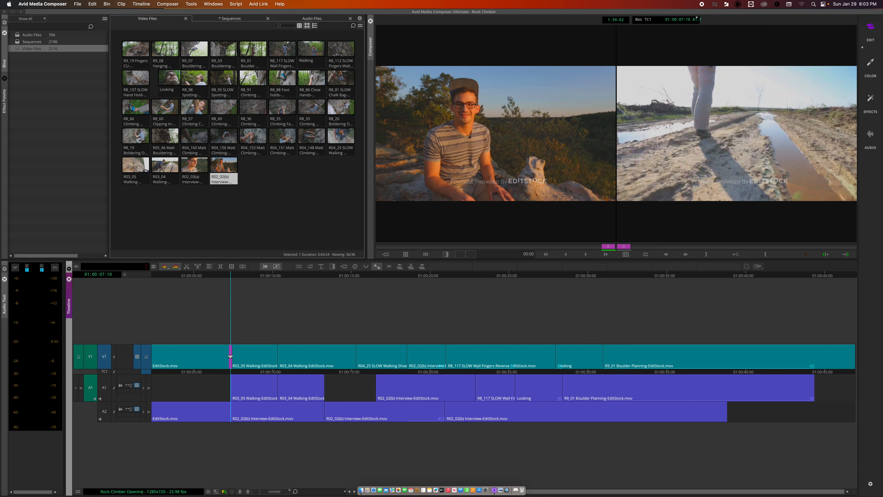
pyautogui.moveTo(230, 356); pyautogui.dragTo(242, 357)
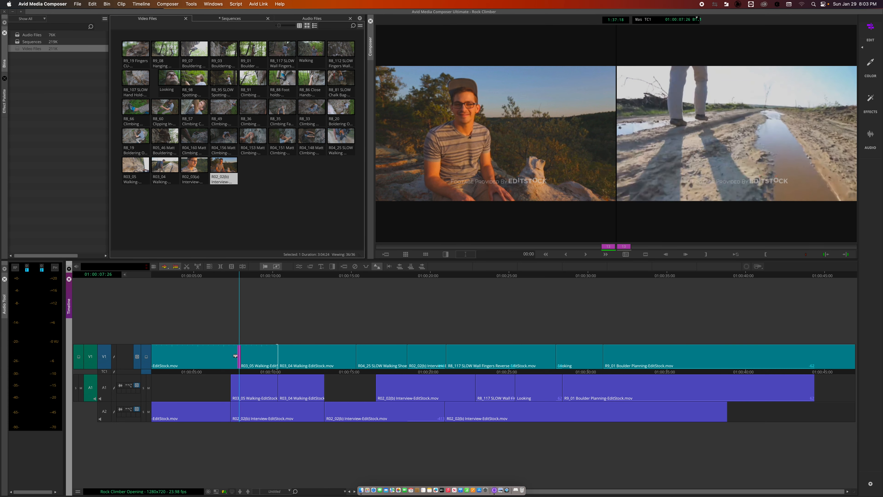
pyautogui.moveTo(242, 357); pyautogui.dragTo(217, 355)
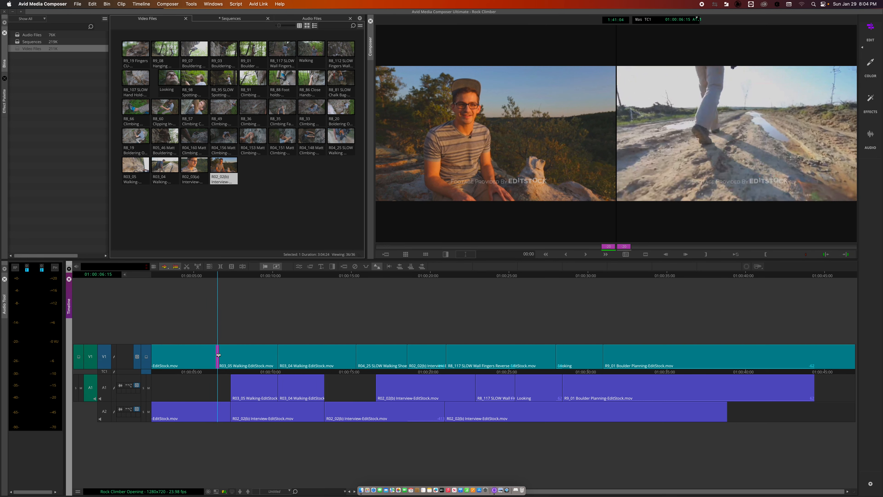
pyautogui.moveTo(218, 355)
pyautogui.mouseDown()
pyautogui.moveTo(243, 355)
pyautogui.moveTo(233, 354)
pyautogui.mouseUp()
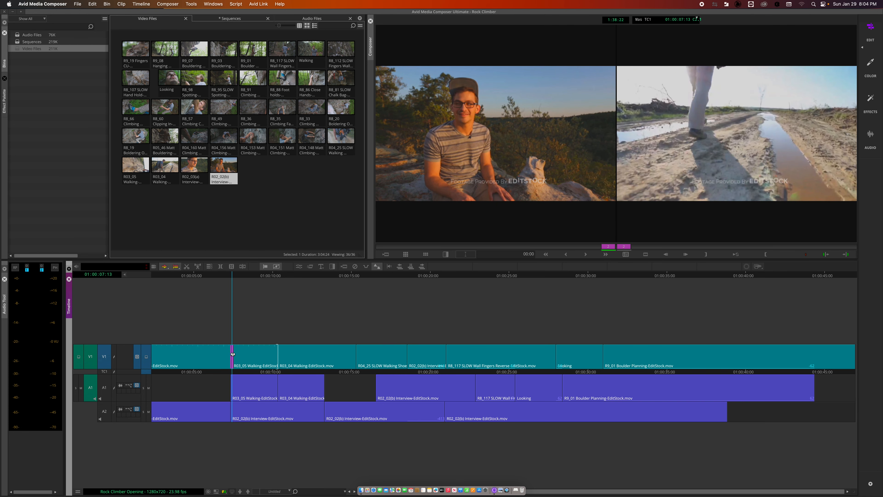
pyautogui.press('super+z')
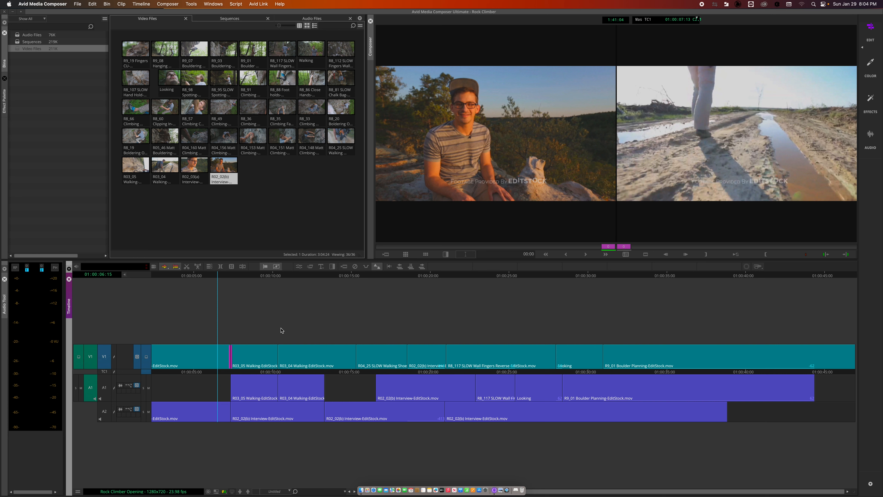
# Roll the V1 cut before R03_05 Walking later than its A1 audio start and play across the cut.
pyautogui.moveTo(230, 353); pyautogui.dragTo(240, 354)
pyautogui.click(221, 275)
pyautogui.press('space')
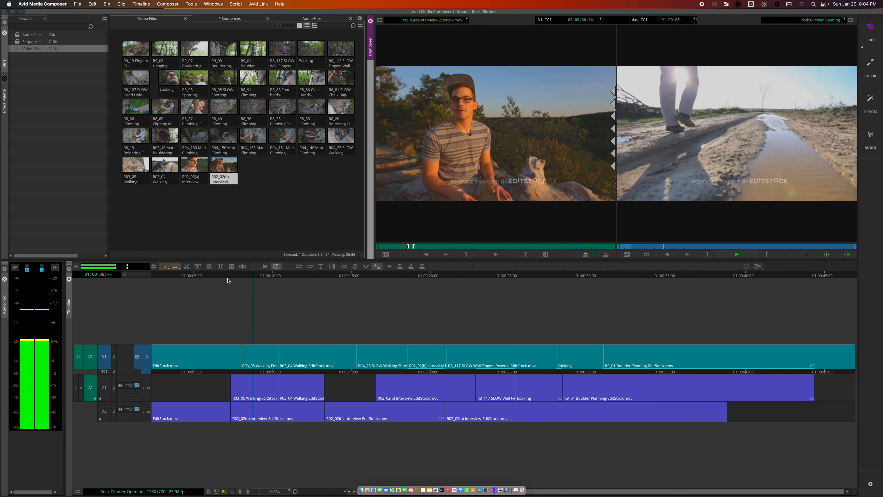
pyautogui.press('space')
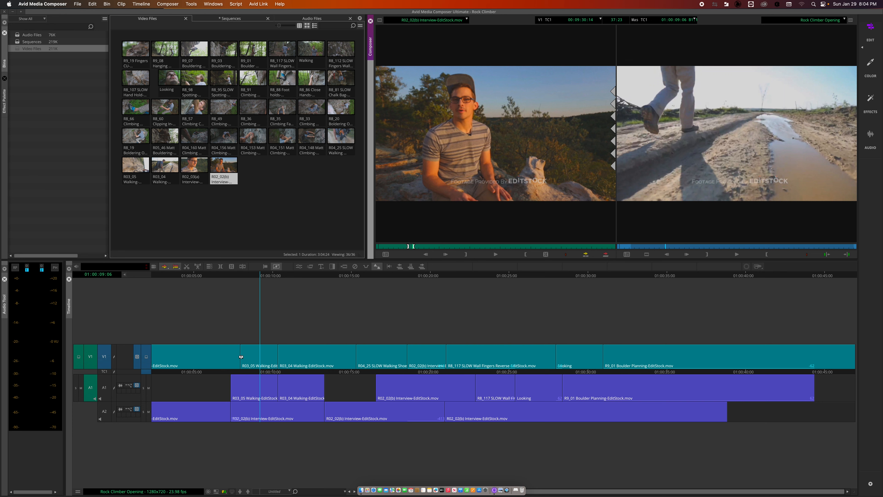
# Roll the V1 cut before R03_05 Walking earlier, ahead of its A1 audio start, and play the transition.
pyautogui.moveTo(240, 355); pyautogui.dragTo(220, 356)
pyautogui.press('space')
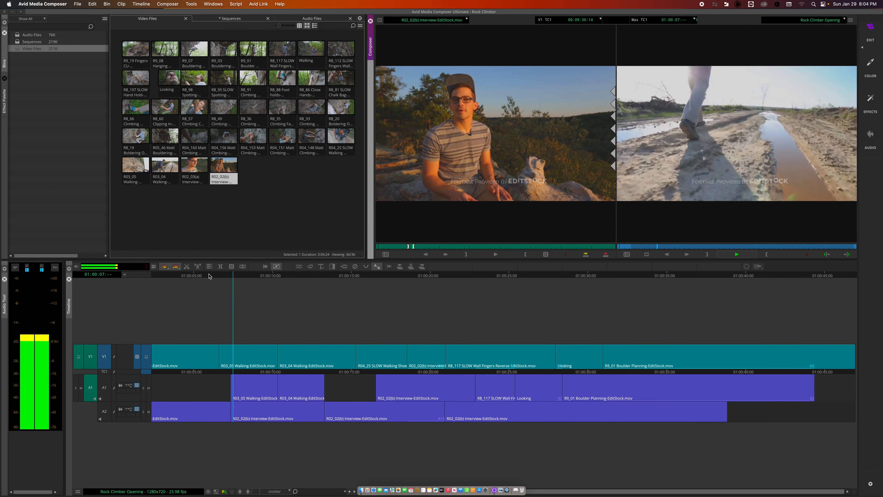
pyautogui.press('space')
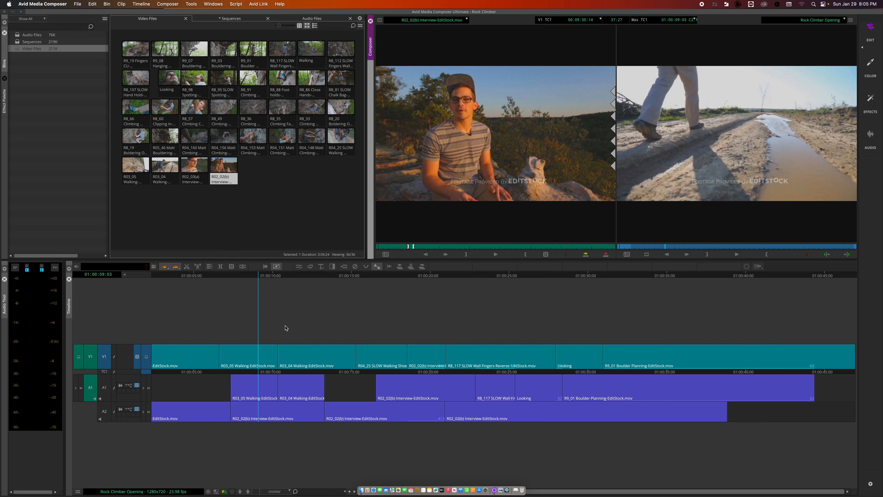
# Roll the V1 cut between R03_05 Walking and R03_04 Walking later, playing the transition before and after the change.
pyautogui.moveTo(273, 275); pyautogui.dragTo(260, 276)
pyautogui.press('space')
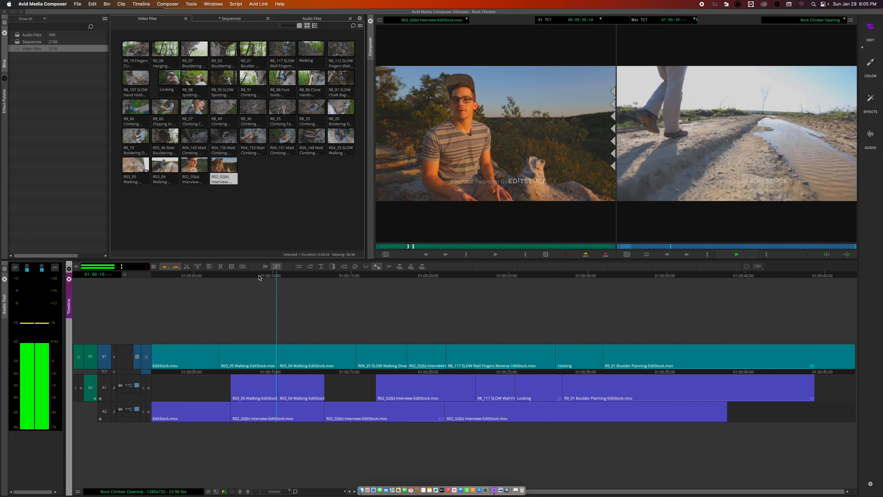
pyautogui.press('space')
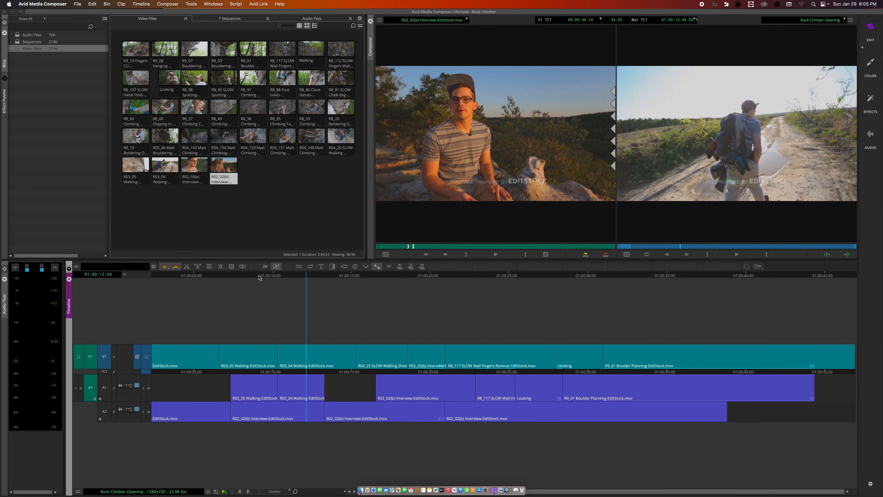
pyautogui.moveTo(278, 356); pyautogui.dragTo(292, 357)
pyautogui.click(262, 277)
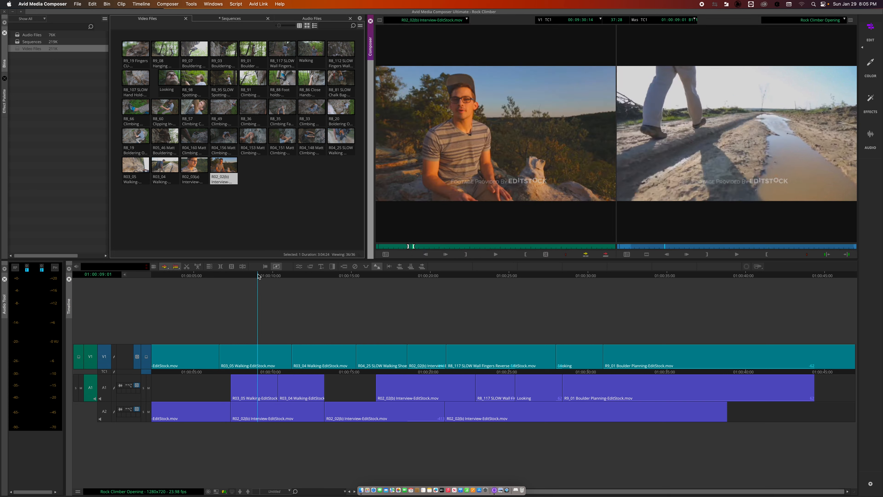
pyautogui.press('space')
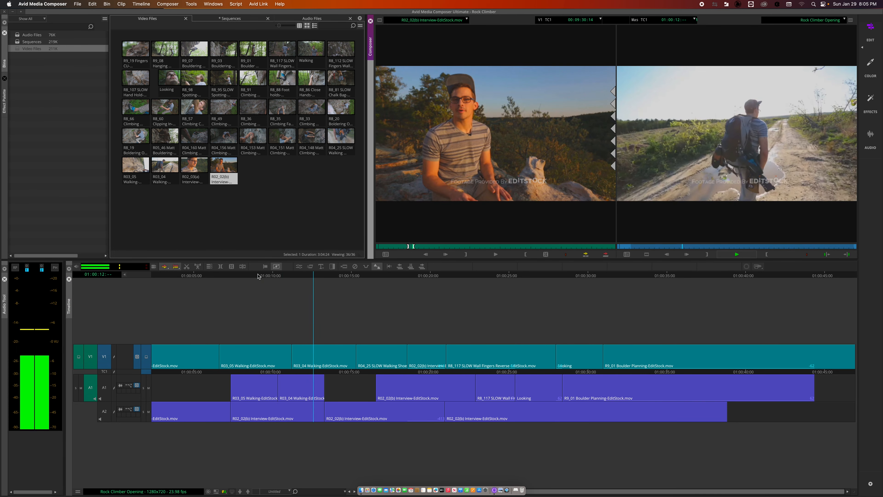
pyautogui.press('space')
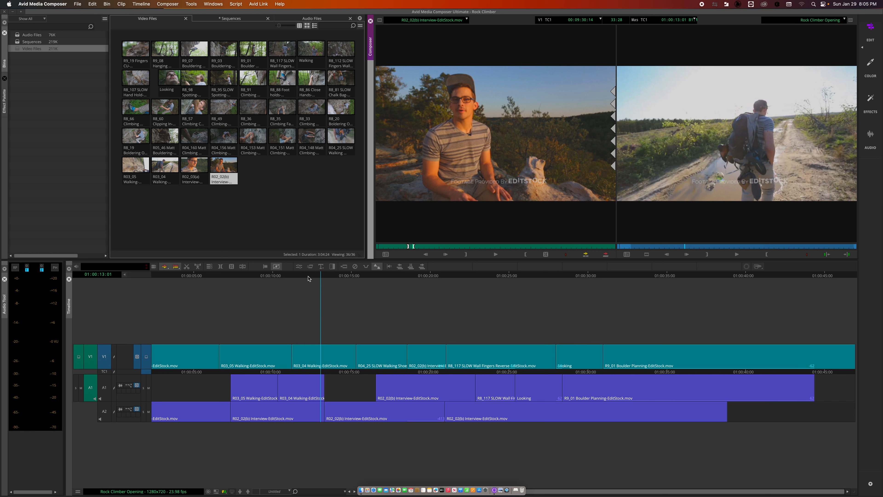
# Try a V1 ripple trim of the R03_05 Walking tail back to 01:00:10:08, and undo it together with the previous roll.
pyautogui.moveTo(308, 279); pyautogui.dragTo(271, 277)
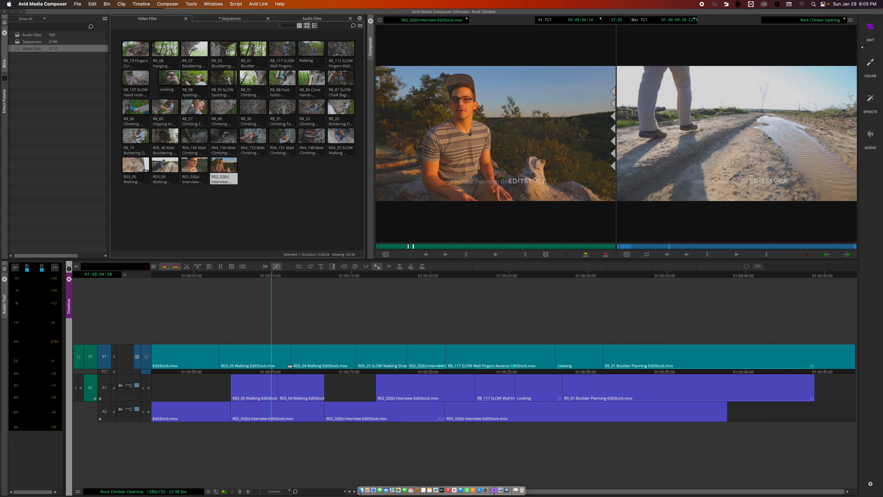
pyautogui.moveTo(290, 366)
pyautogui.mouseDown()
pyautogui.moveTo(306, 359)
pyautogui.moveTo(276, 358)
pyautogui.mouseUp()
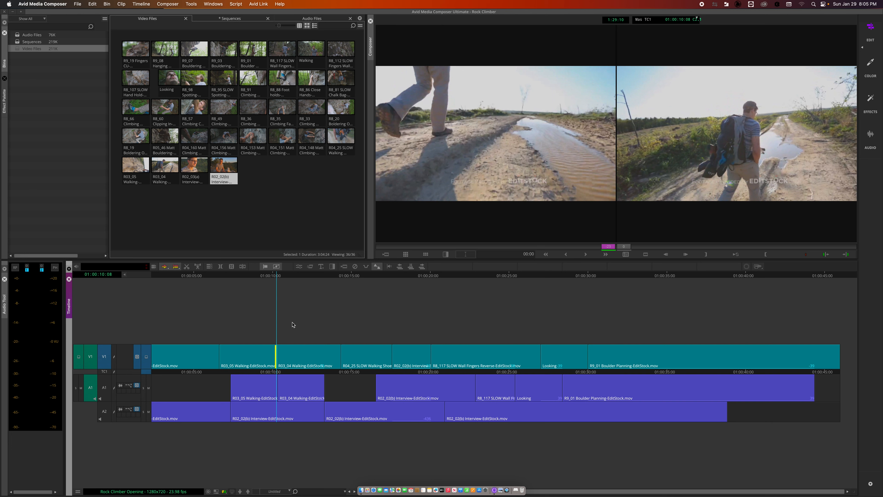
pyautogui.press('super+z')
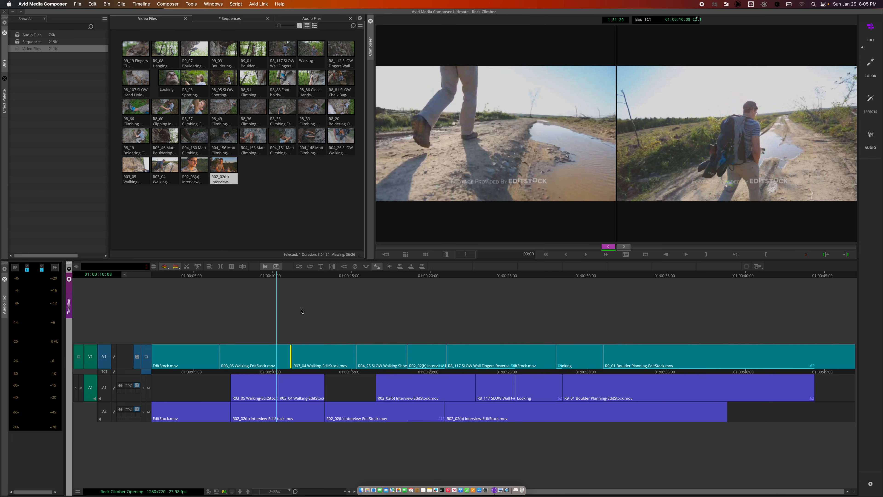
pyautogui.press('super+z')
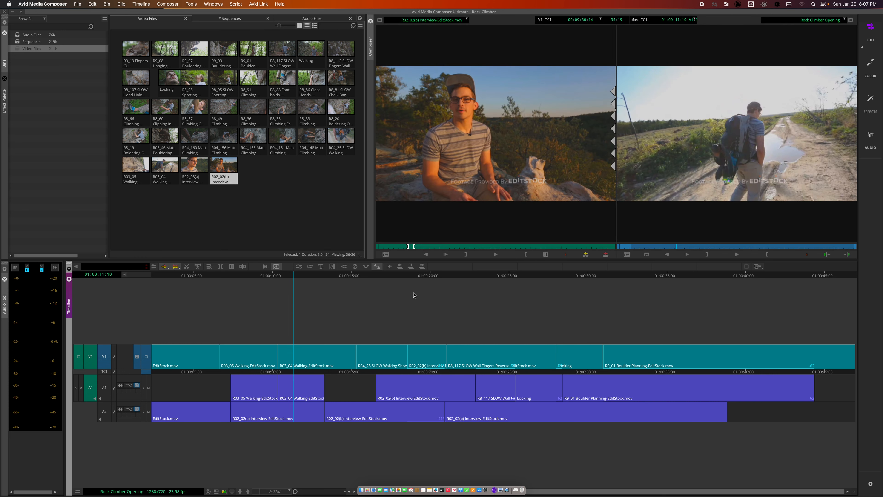
# Cycle the V1 edit between R04_25 SLOW Walking and R02_02(b) Interview through overwrite, ripple and dual-roller trim selections on both sides.
pyautogui.moveTo(431, 275); pyautogui.dragTo(412, 277)
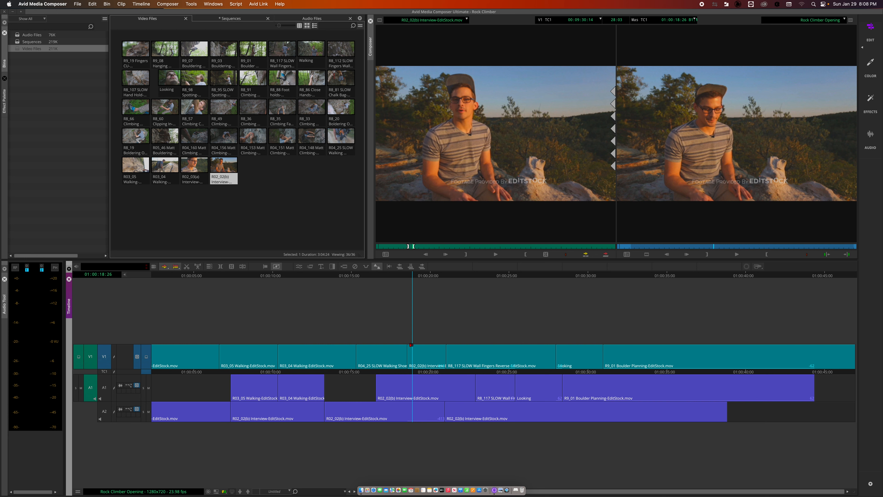
pyautogui.click(405, 347)
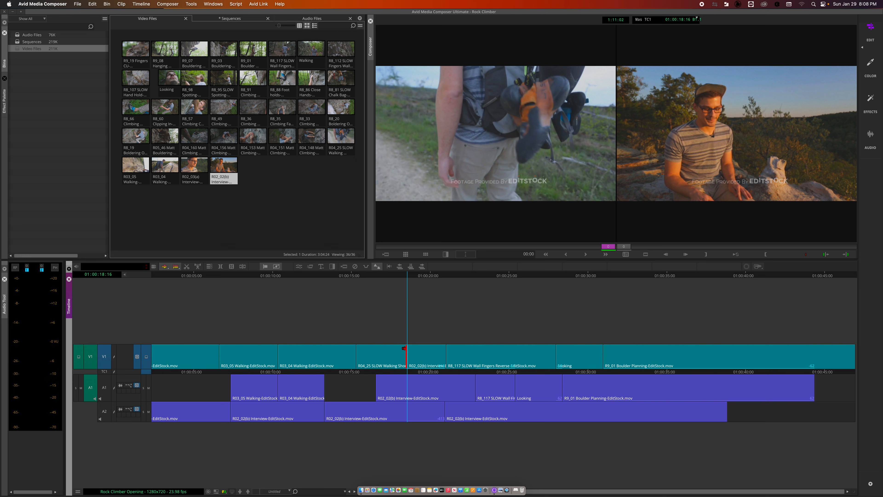
pyautogui.click(403, 364)
pyautogui.click(410, 349)
pyautogui.click(409, 364)
pyautogui.click(407, 358)
pyautogui.click(114, 372)
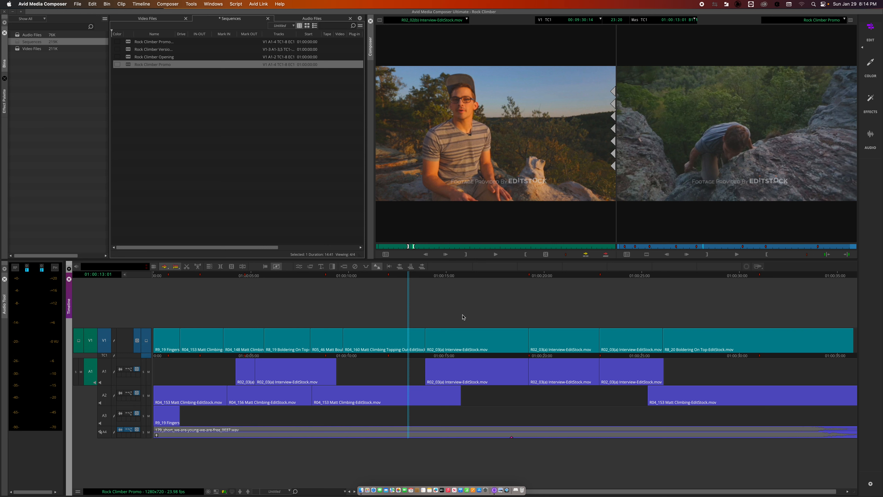
# In Rock Climber Promo, ripple trim the V1 head of R02_03(a) Interview at 01:00:13:28, first extending the clip and then shortening it.
pyautogui.click(428, 346)
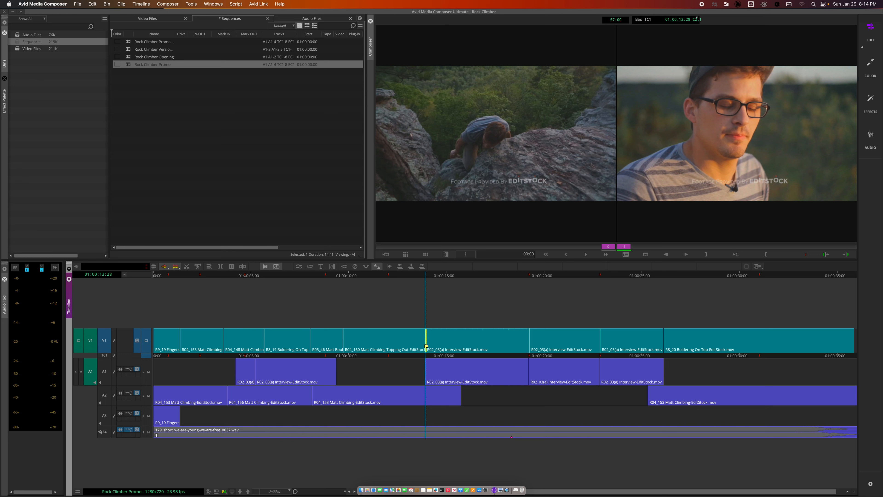
pyautogui.moveTo(426, 346); pyautogui.dragTo(412, 345)
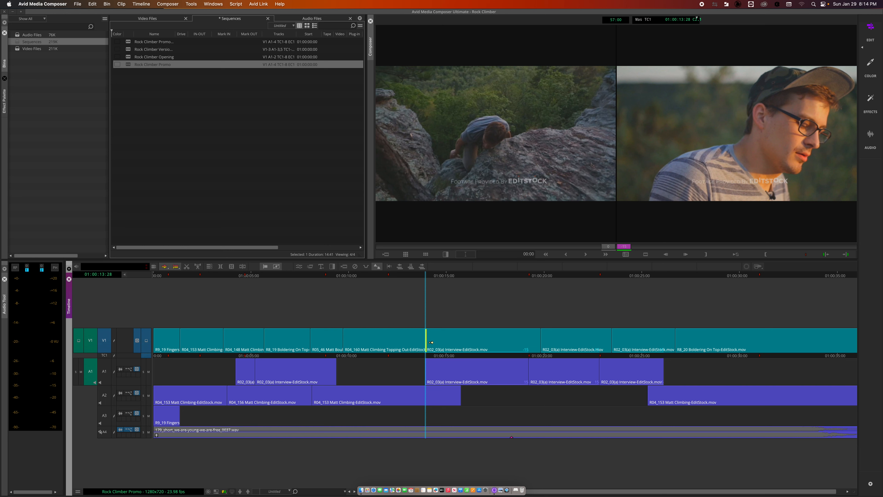
pyautogui.moveTo(426, 343); pyautogui.dragTo(444, 346)
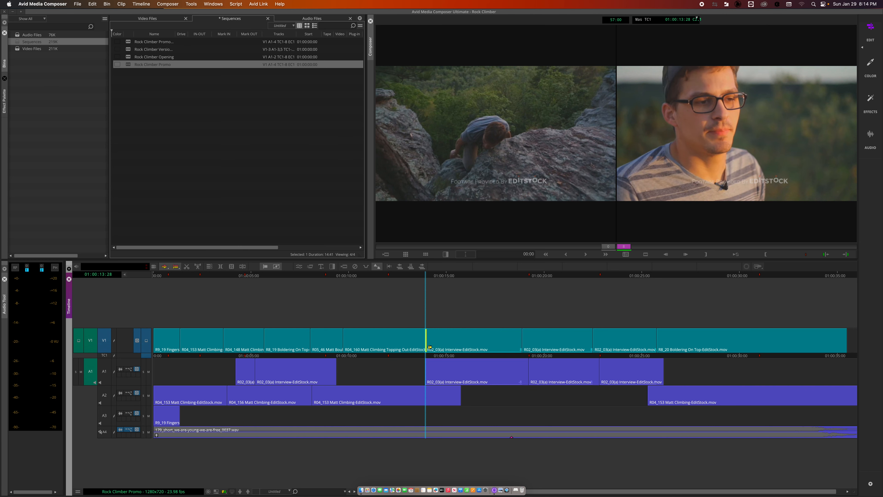
# Try ripple trimming the V1 head of R02_03(a) Interview at 01:00:13:28, including frame-by-frame steps back, and undo the trims.
pyautogui.moveTo(430, 348); pyautogui.dragTo(434, 348)
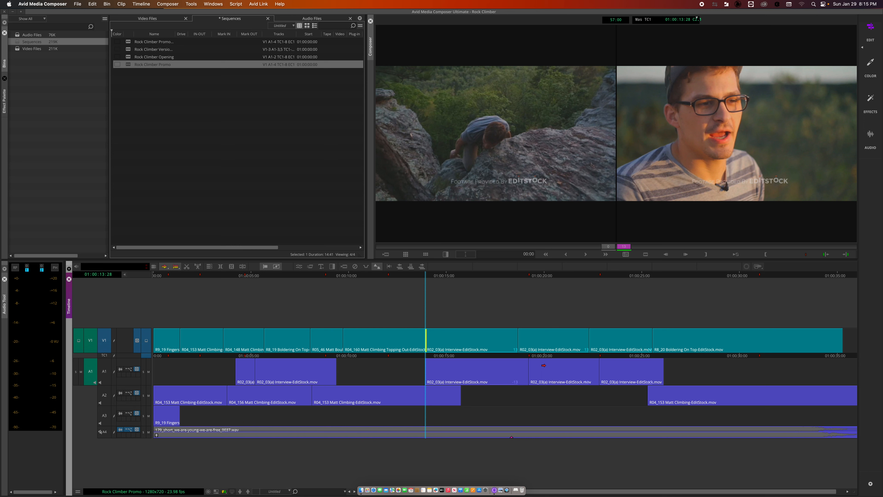
pyautogui.press(',')
pyautogui.press(',')
pyautogui.press(',')
pyautogui.press(',')
pyautogui.press(',')
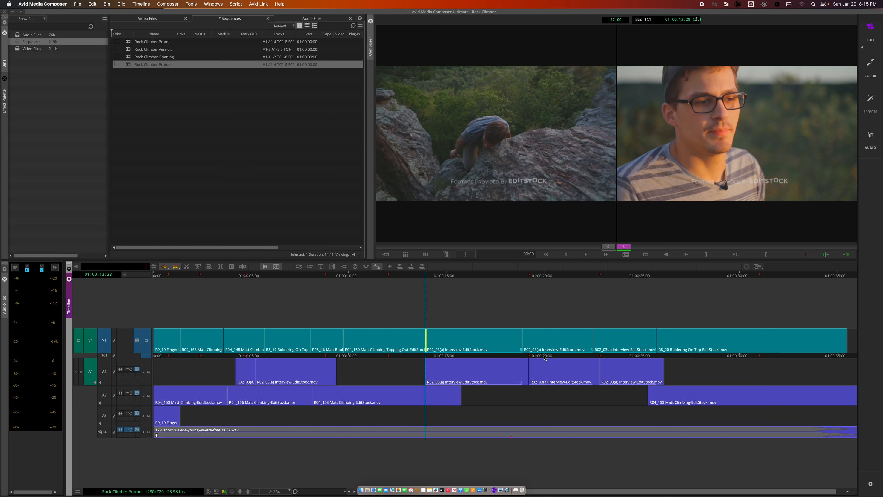
pyautogui.press('super+z')
pyautogui.press('super+z')
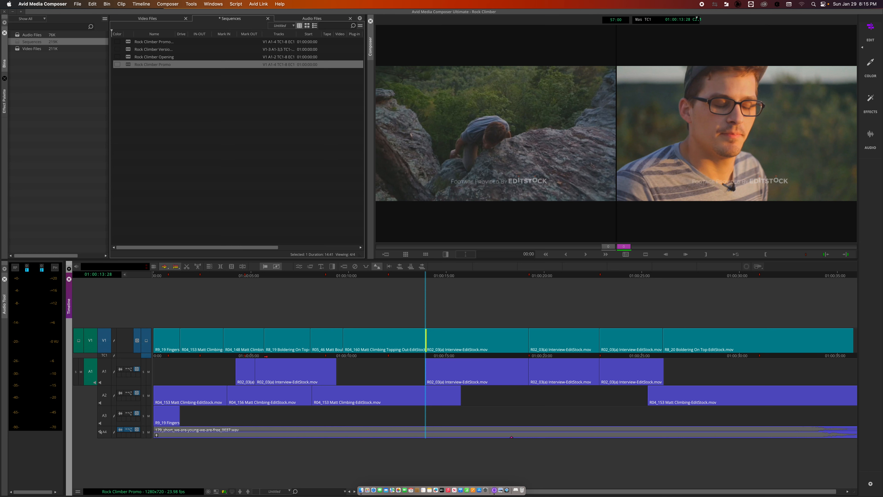
# Toggle the sync locks on V1, A1 and A2 and extend the ripple trim selection at 01:00:13:28 to edits on A1 and A2.
pyautogui.click(114, 343)
pyautogui.click(113, 377)
pyautogui.click(115, 395)
pyautogui.moveTo(427, 346); pyautogui.dragTo(404, 341)
pyautogui.click(109, 376)
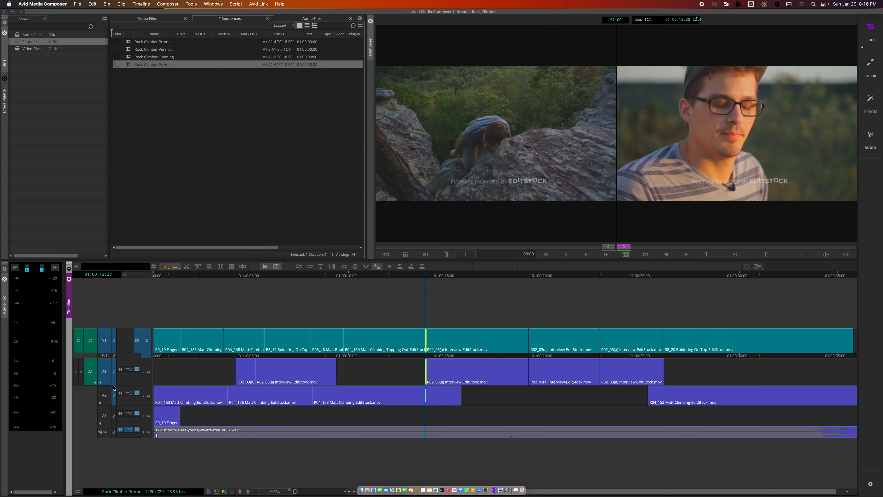
pyautogui.click(108, 391)
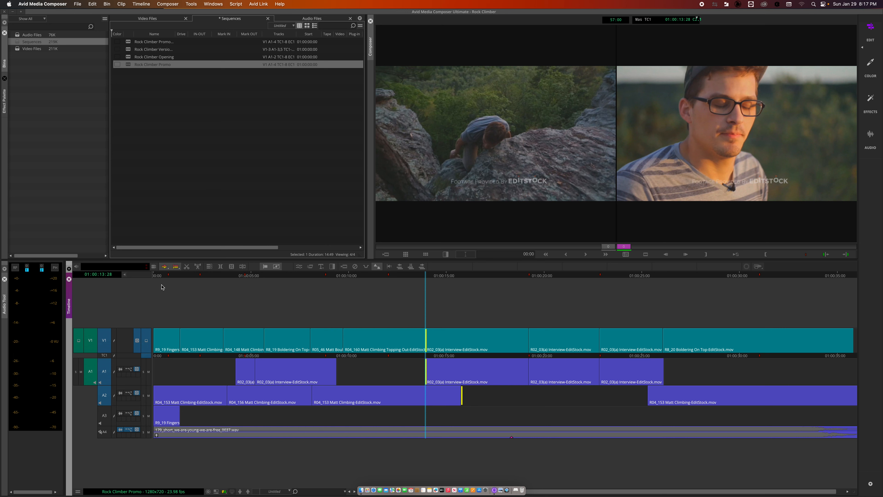
# Turn off Sync Rollers for Sync Locked Tracks in the Trim Mode features settings.
pyautogui.rightClick(675, 168)
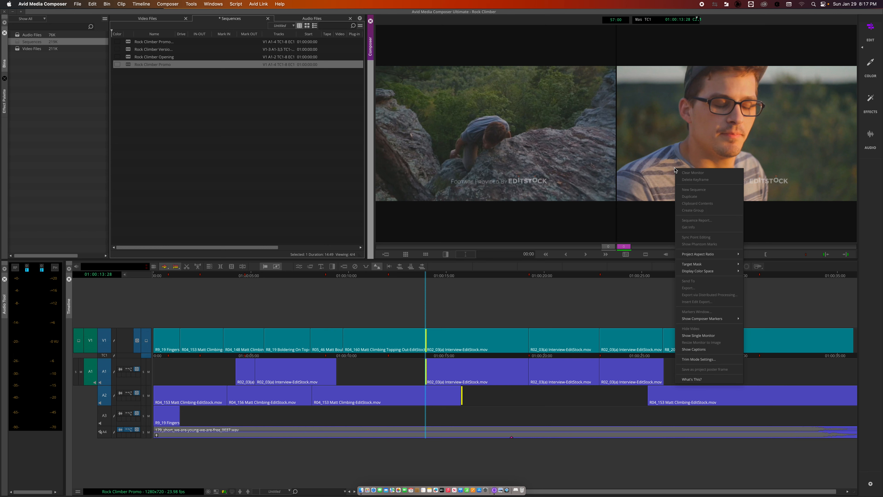
pyautogui.click(705, 360)
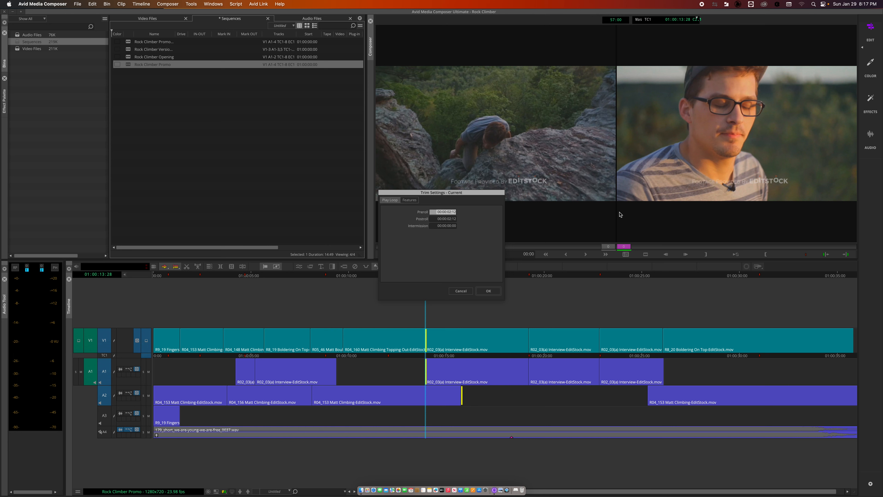
pyautogui.click(410, 201)
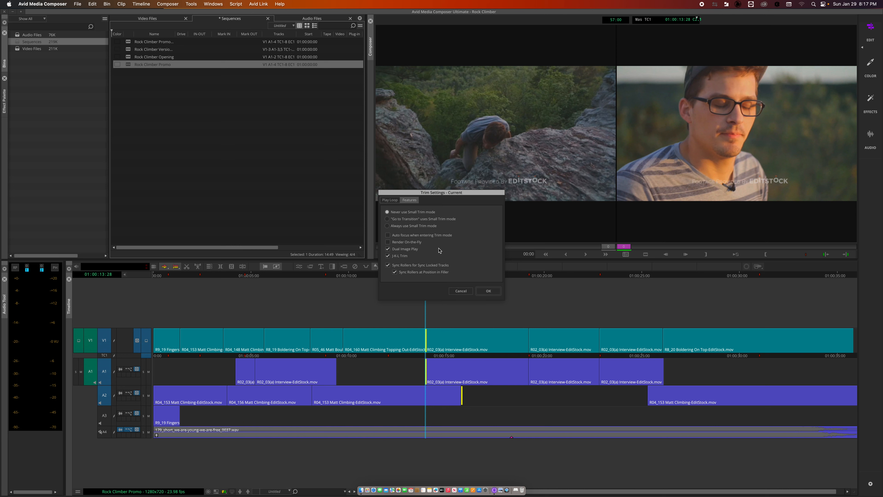
pyautogui.click(410, 267)
pyautogui.click(489, 291)
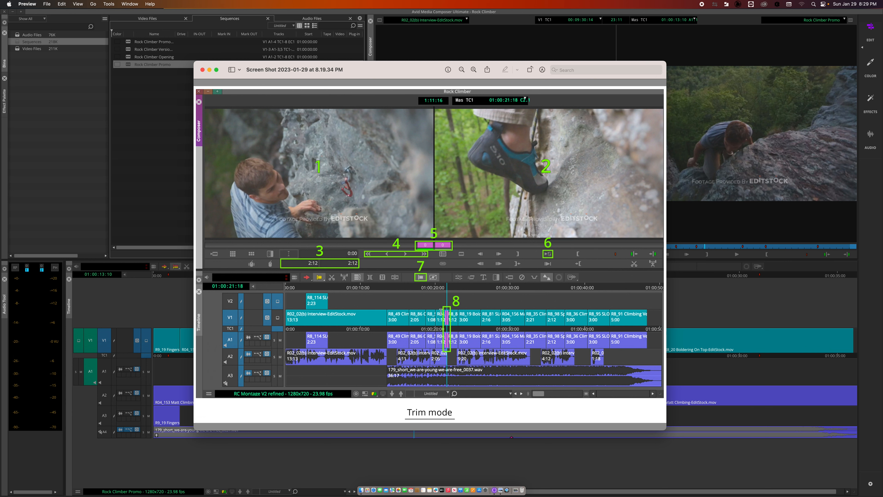
# Close the trim mode screenshot in Preview and enter trim mode at the V1 edit before R02_03(a) Interview at 01:00:13:28.
pyautogui.click(202, 70)
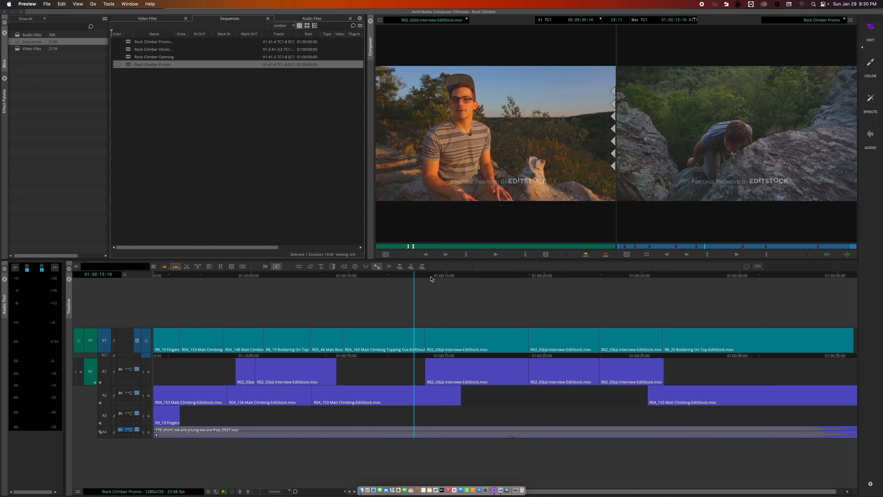
pyautogui.moveTo(427, 277); pyautogui.dragTo(405, 280)
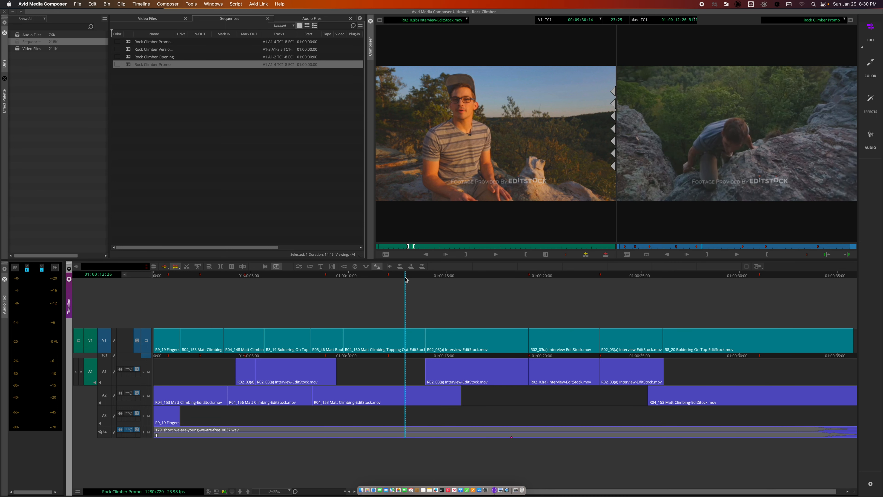
pyautogui.press('u')
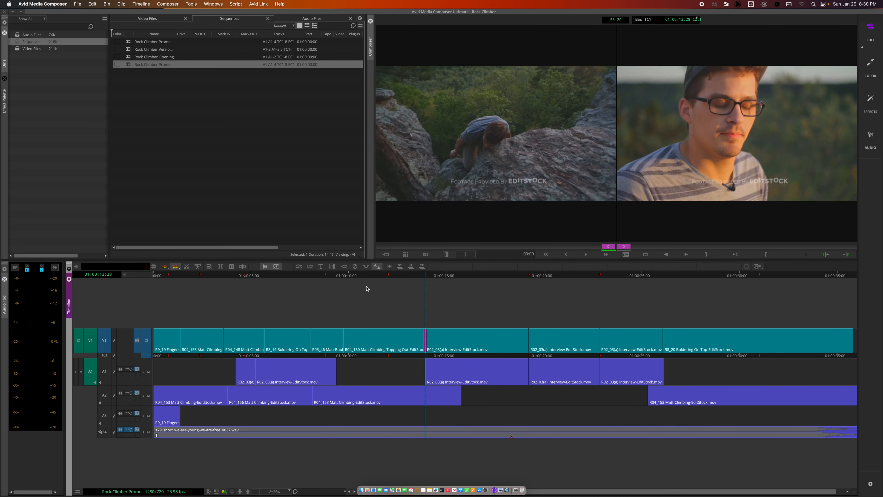
# Enter trim mode at the V1 edit at 01:00:05:20, select only its outgoing side, and leave trim mode.
pyautogui.click(284, 276)
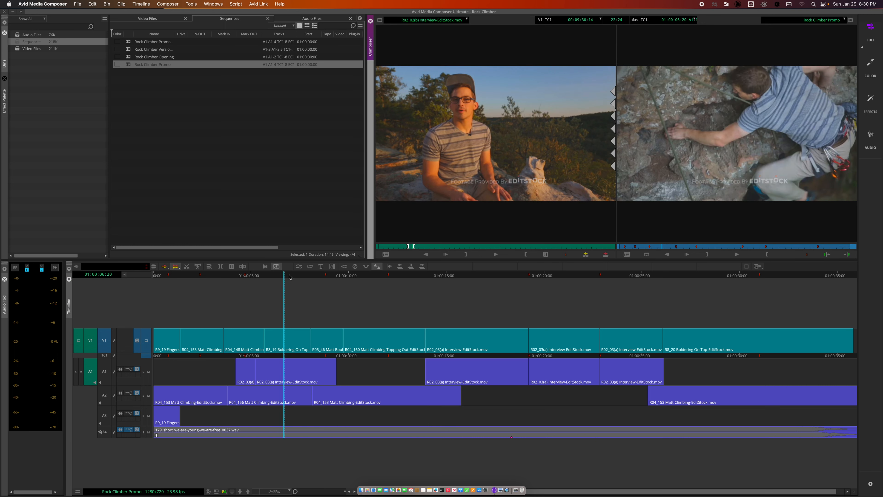
pyautogui.press('u')
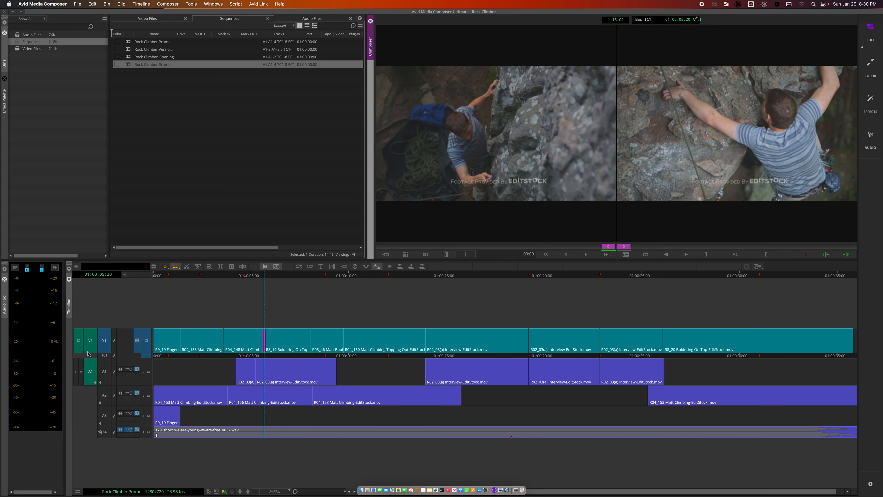
pyautogui.click(104, 368)
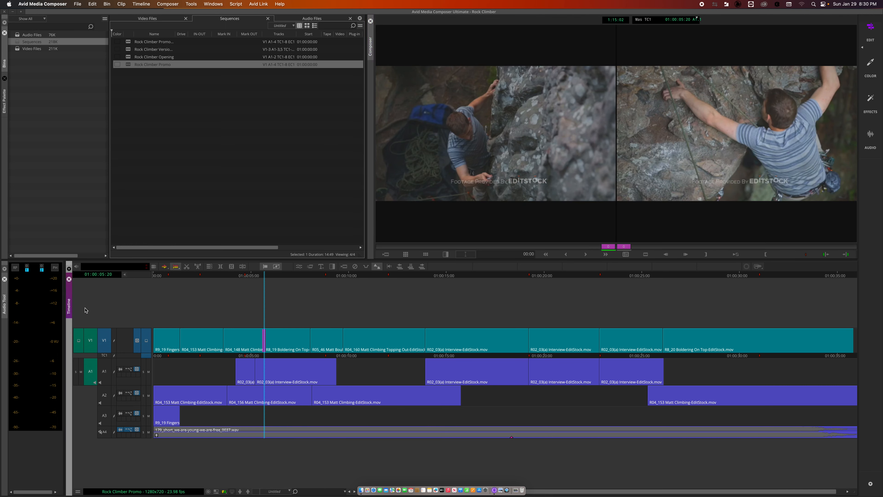
pyautogui.click(195, 230)
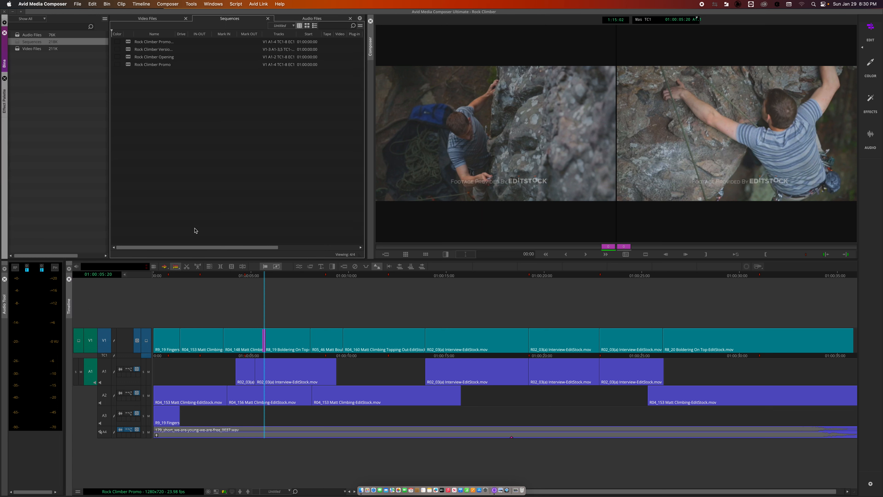
pyautogui.click(421, 223)
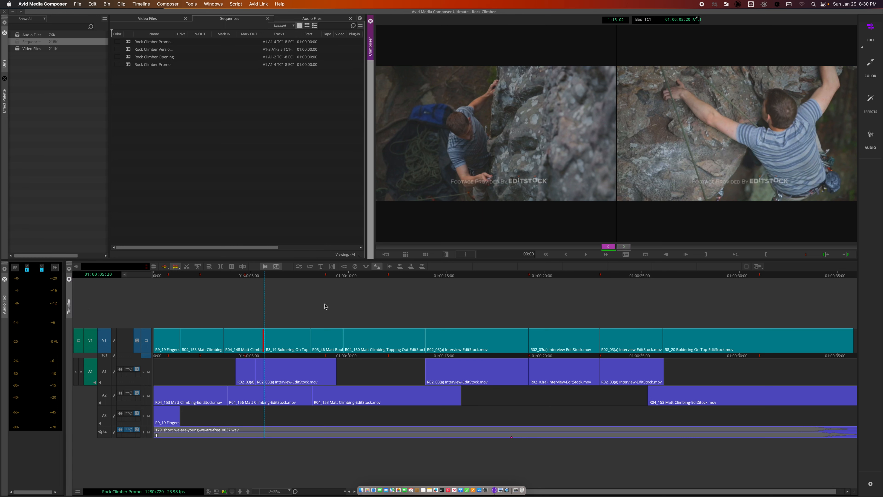
pyautogui.click(327, 276)
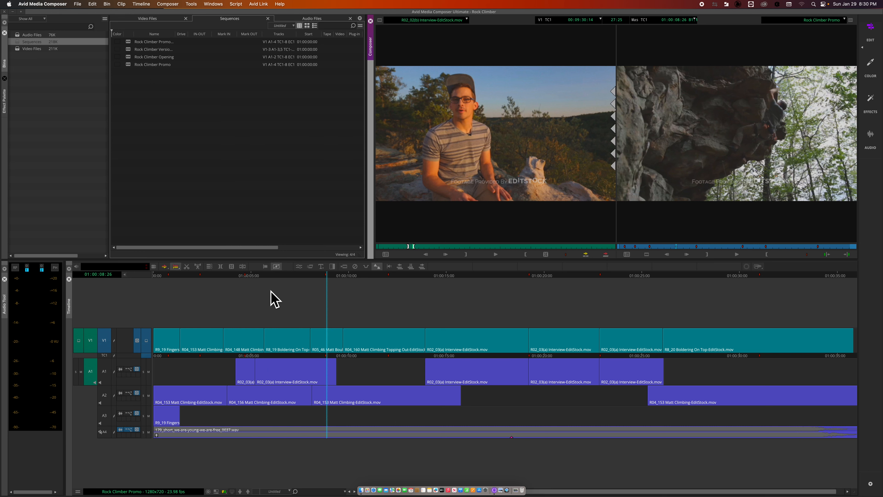
# Toggle trim mode on and off at the V1 cut between R05_46 Matt Bouldering and R04_160 Matt Climbing, leaving it on.
pyautogui.moveTo(348, 277)
pyautogui.mouseDown()
pyautogui.moveTo(186, 277)
pyautogui.moveTo(379, 276)
pyautogui.moveTo(234, 277)
pyautogui.moveTo(353, 276)
pyautogui.mouseUp()
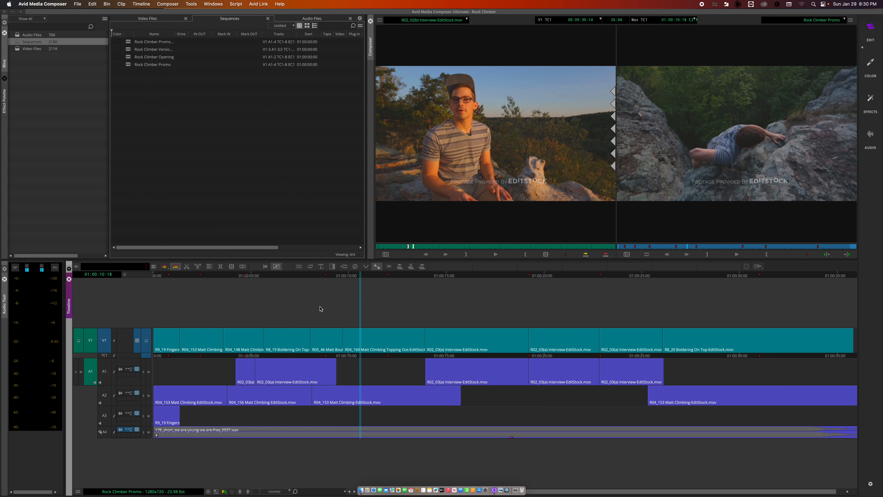
pyautogui.press('u')
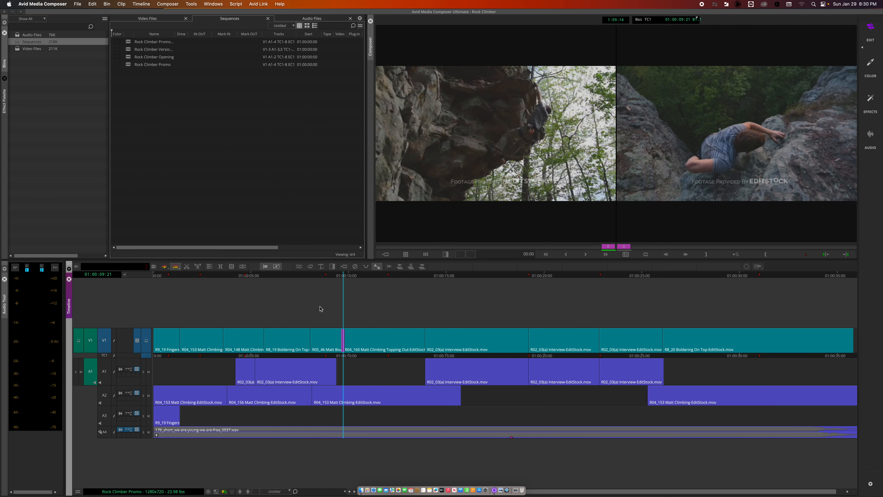
pyautogui.press('u')
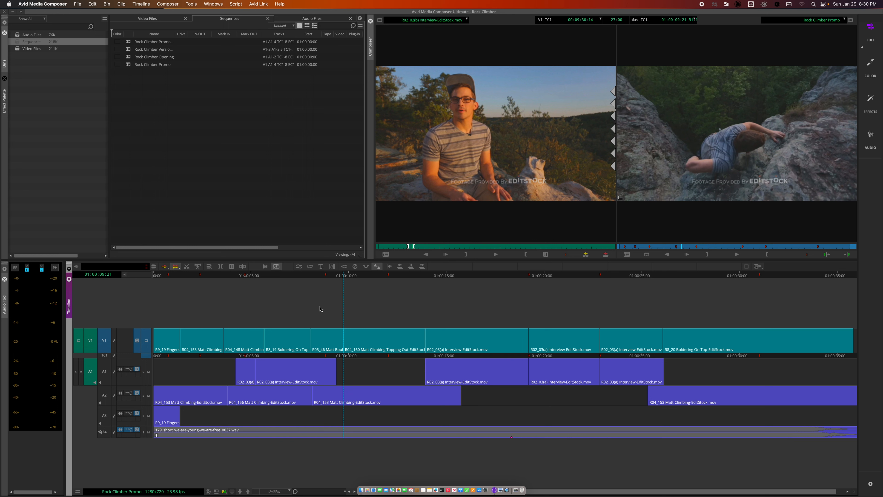
pyautogui.press('u')
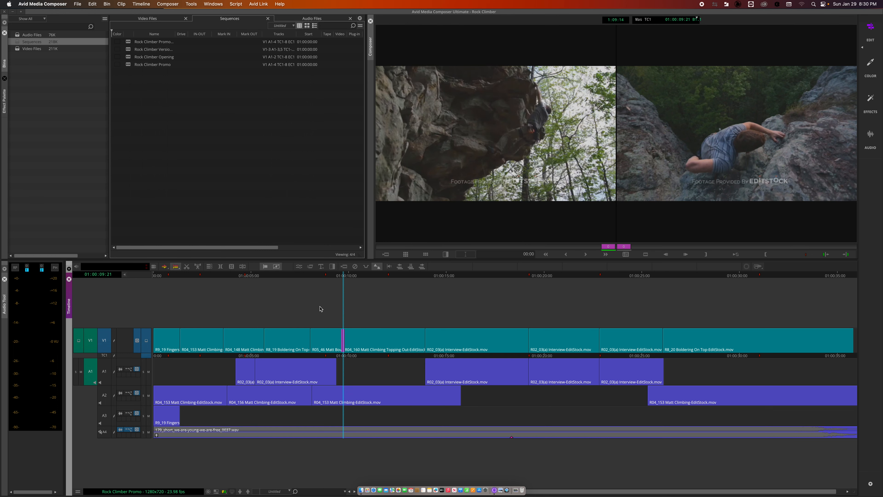
pyautogui.press('u')
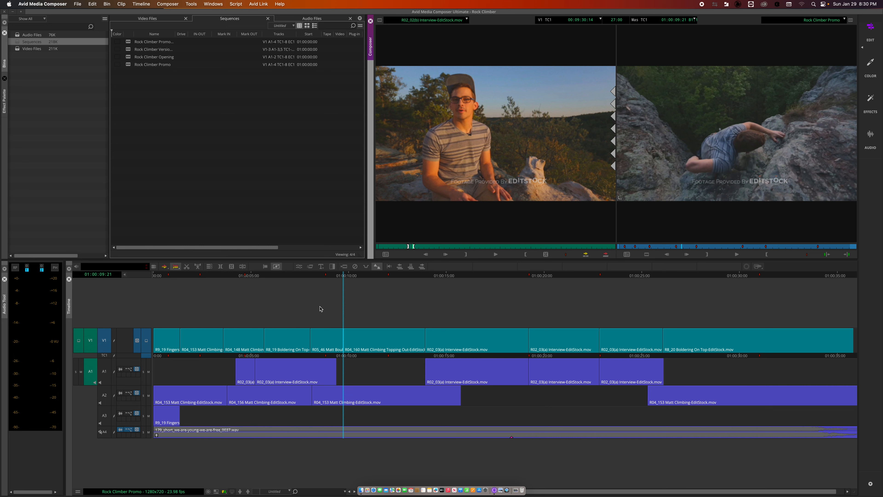
pyautogui.press('u')
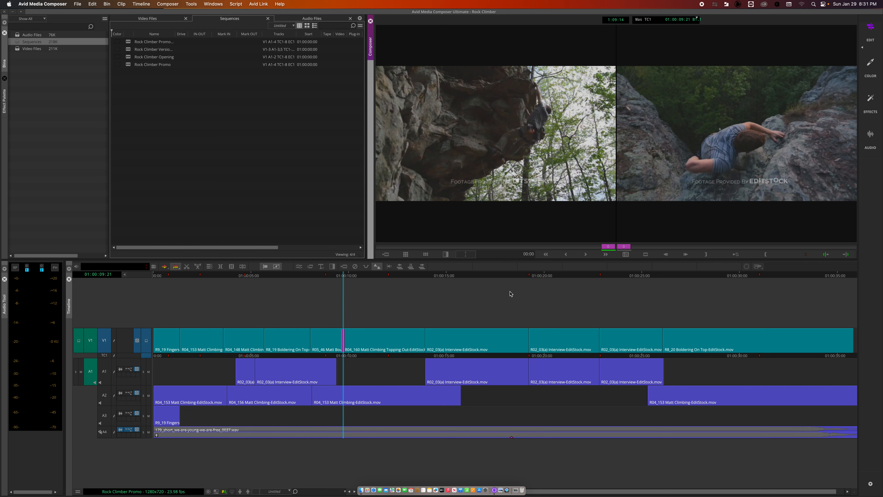
# Roll the V1 cut between R05_46 Matt Bouldering and R04_160 Matt Climbing later in four multi-frame jumps.
pyautogui.click(607, 255)
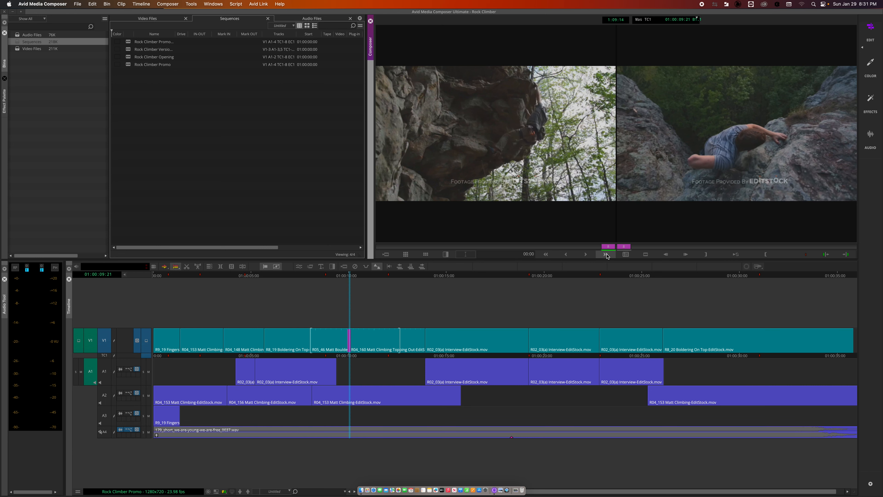
pyautogui.click(606, 255)
pyautogui.click(606, 255)
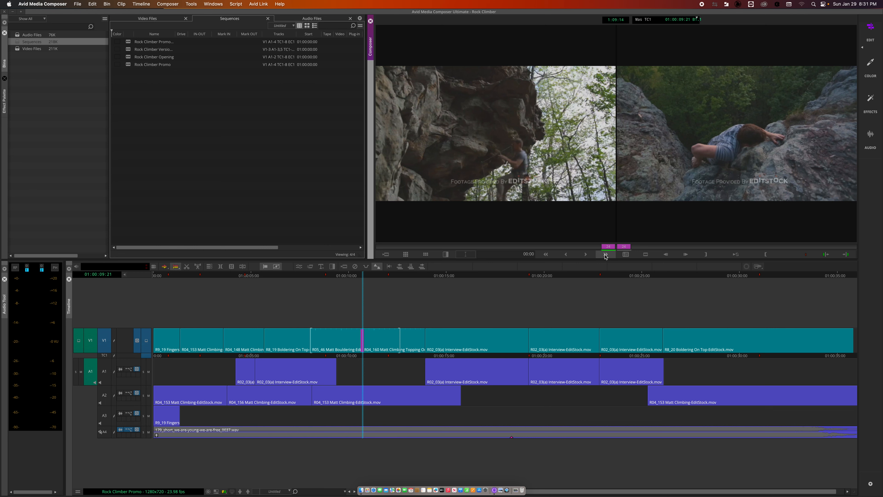
pyautogui.click(605, 255)
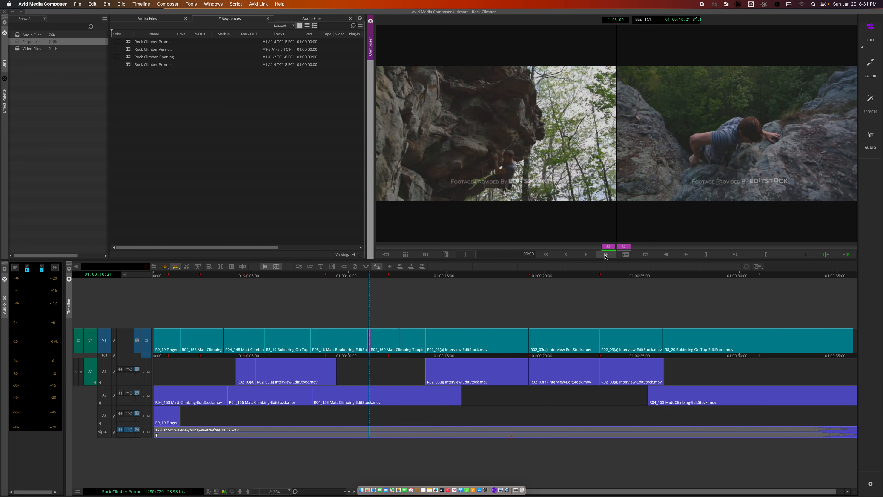
# Nudge the rolled V1 cut between R05_46 and R04_160 earlier with repeated one-frame trims.
pyautogui.click(566, 255)
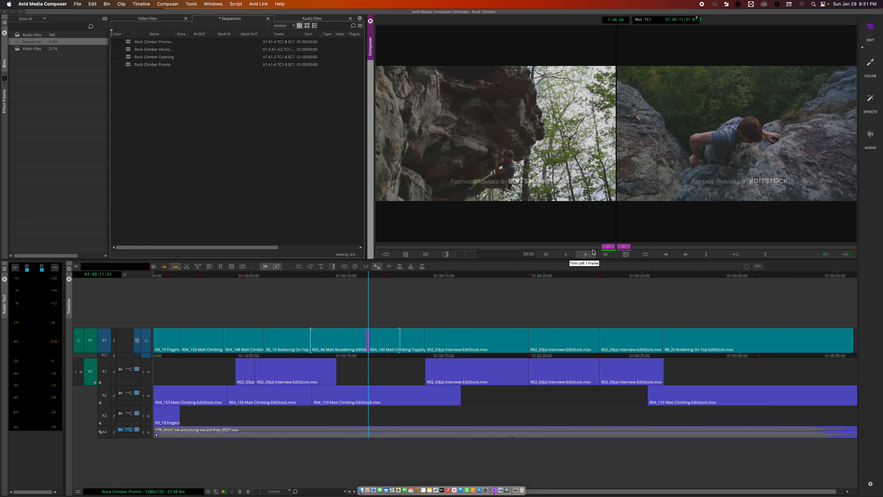
pyautogui.click(566, 255)
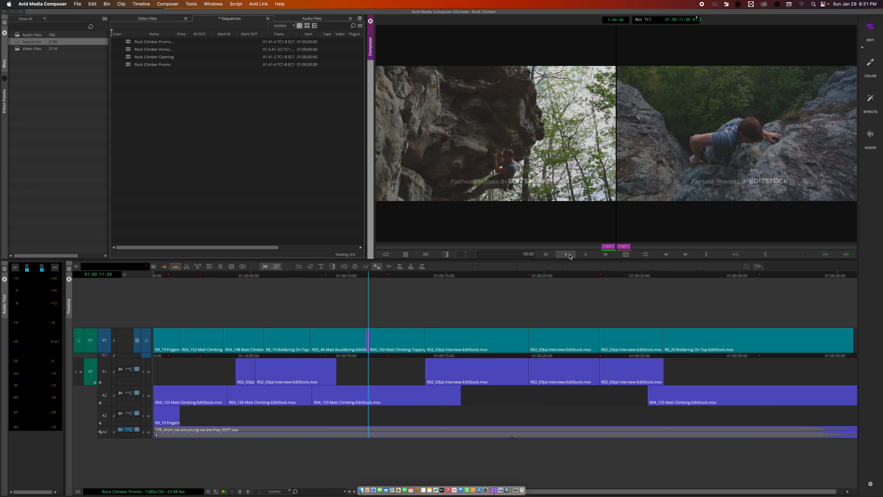
pyautogui.click(570, 256)
pyautogui.click(569, 256)
pyautogui.click(569, 257)
pyautogui.click(570, 256)
pyautogui.click(569, 256)
pyautogui.click(570, 257)
# Roll the cut between R05_46 and R04_160 earlier to 01:00:09:03 in multi-frame jumps and leave trim mode.
pyautogui.click(549, 256)
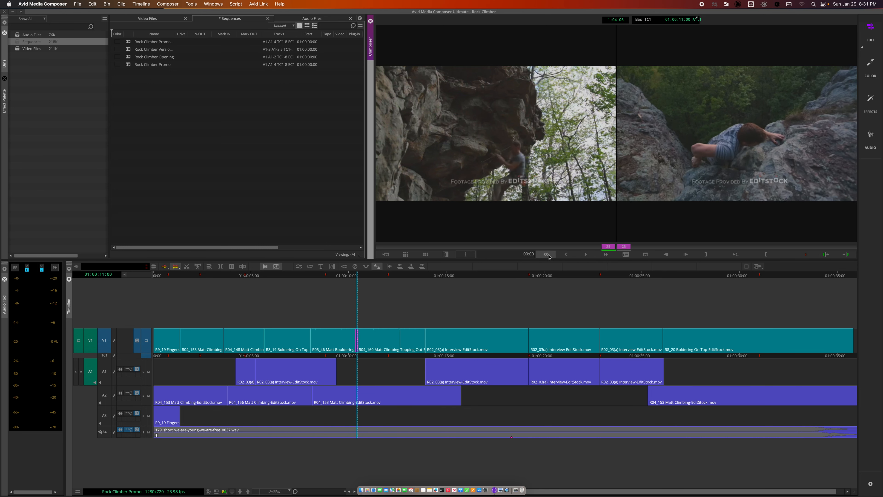
pyautogui.click(548, 257)
pyautogui.click(547, 256)
pyautogui.click(547, 256)
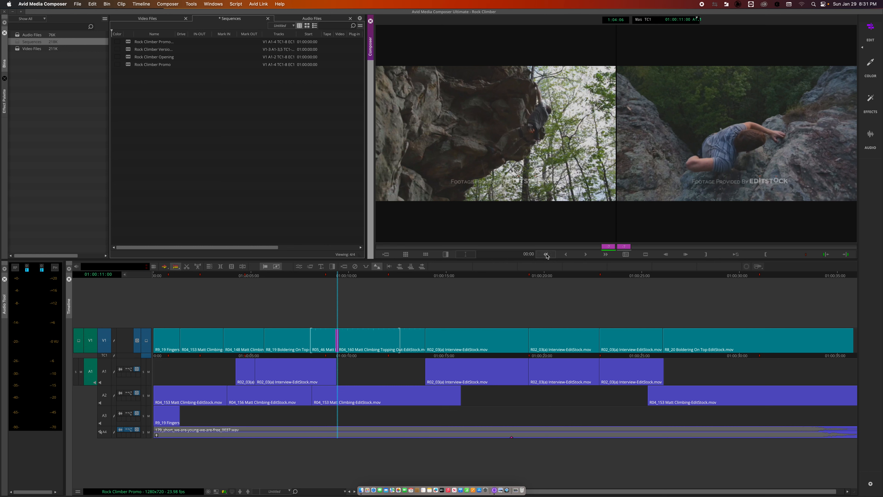
pyautogui.click(548, 255)
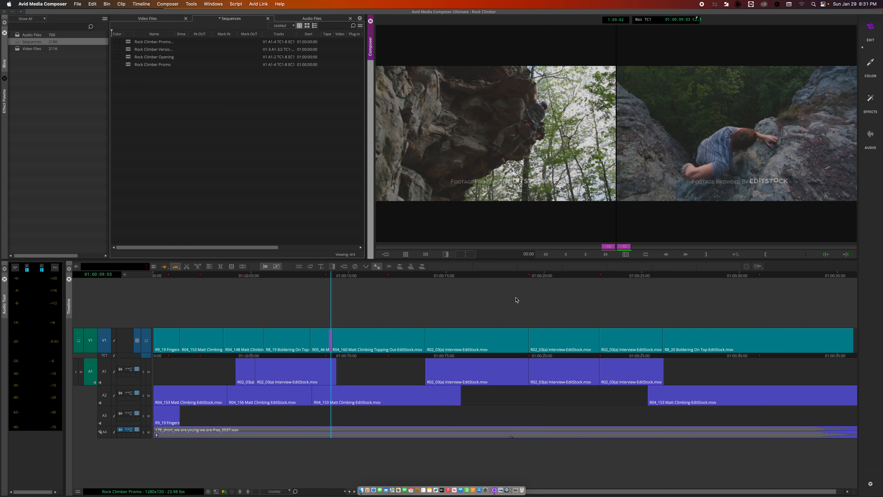
pyautogui.press('Escape')
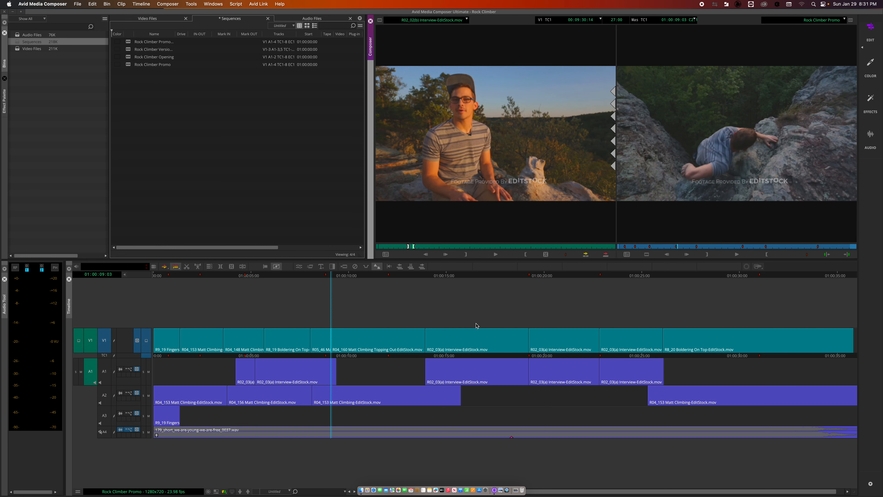
# Toggle trim mode repeatedly at the 01:00:09:03 edit and exit back to the source and record monitors.
pyautogui.press('u')
pyautogui.press('u')
pyautogui.press('u')
pyautogui.press('Escape')
pyautogui.click(615, 141)
pyautogui.click(635, 178)
pyautogui.click(574, 195)
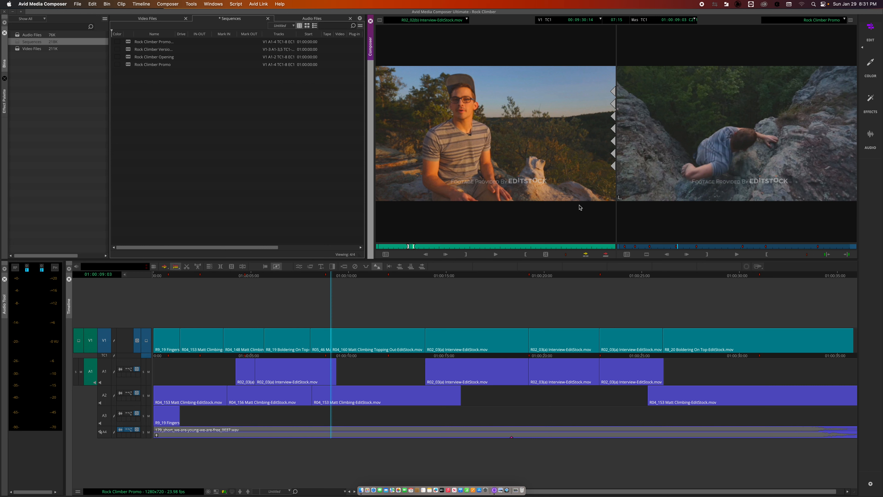
pyautogui.click(625, 193)
pyautogui.click(593, 199)
pyautogui.click(624, 196)
pyautogui.click(580, 196)
pyautogui.click(623, 196)
pyautogui.click(604, 194)
pyautogui.click(634, 247)
pyautogui.click(608, 249)
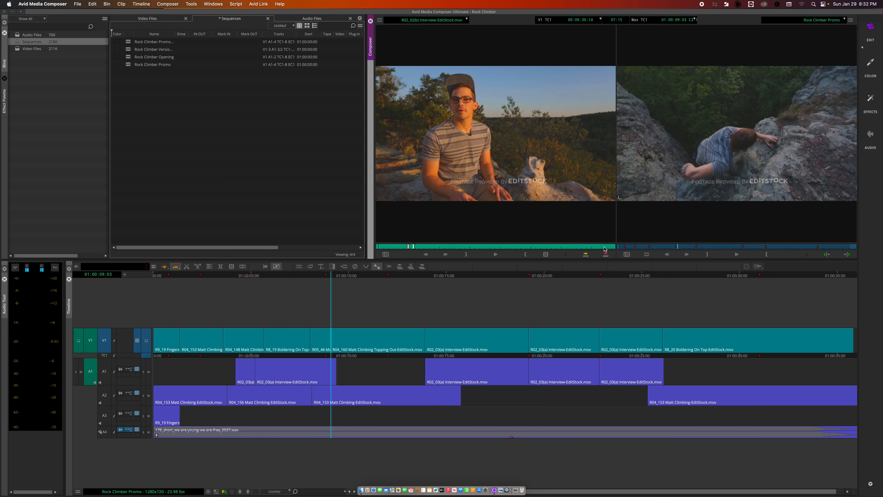
# Switch the active monitor back and forth between the record sequence and the source interview clip, ending on the source clip.
pyautogui.click(641, 249)
pyautogui.click(602, 251)
pyautogui.click(642, 250)
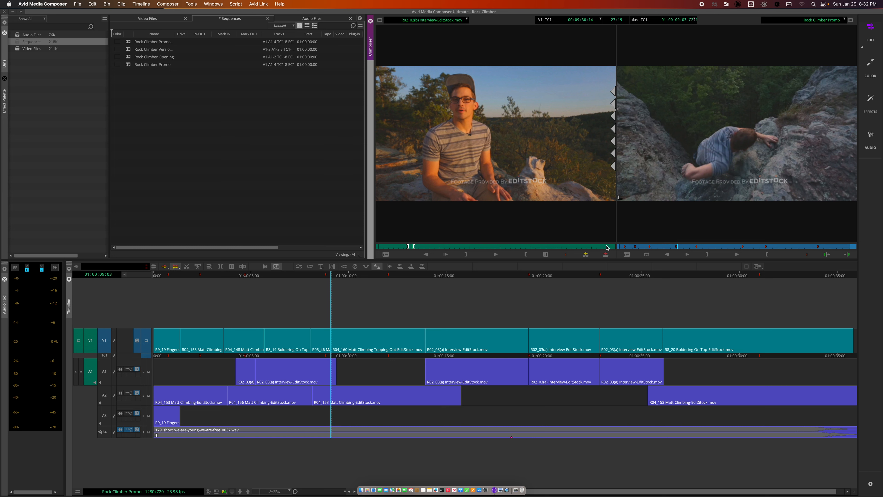
pyautogui.click(608, 248)
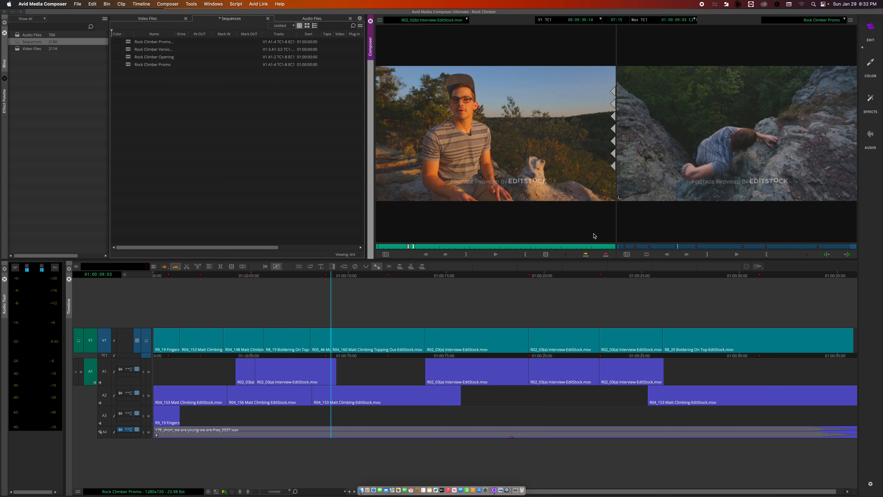
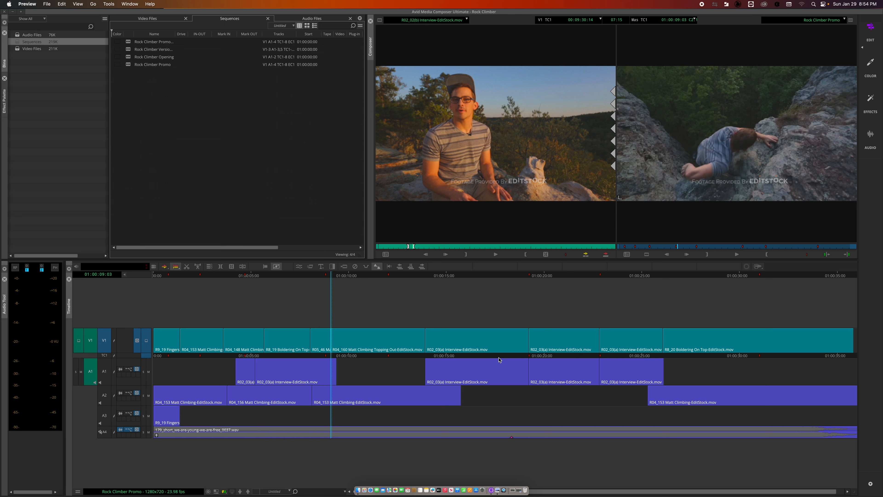
# Enter trim mode and advance the trim to the V1 cut between the two interview clips at 01:00:19:06.
pyautogui.click(370, 308)
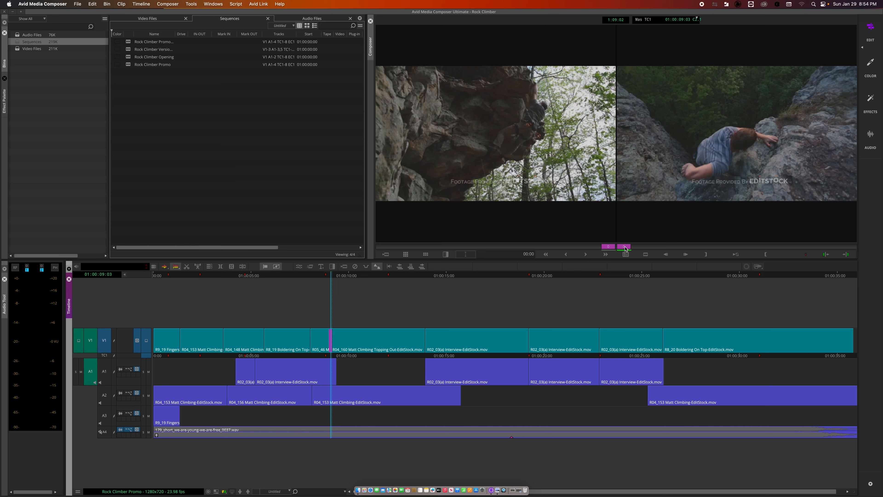
pyautogui.click(501, 147)
pyautogui.press('s')
pyautogui.press('s')
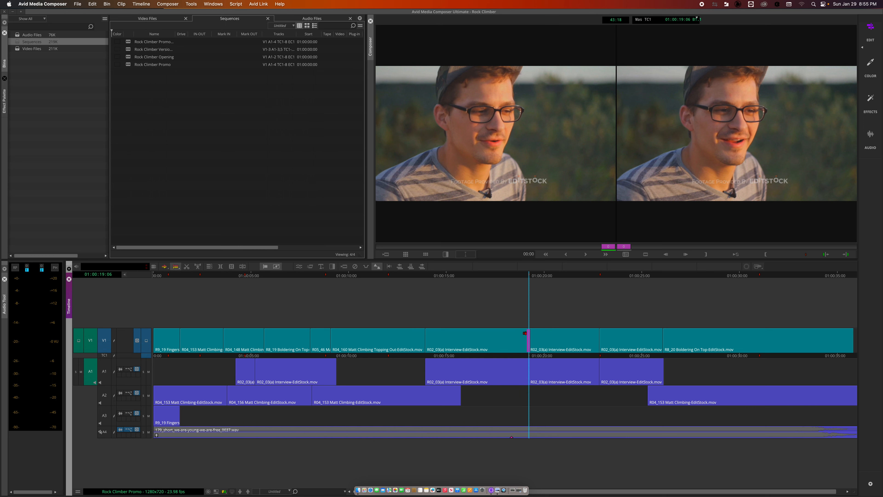
# Select the outgoing side of the 01:00:19:06 interview cut for ripple trimming, and undo a trial extension of it.
pyautogui.click(525, 347)
pyautogui.moveTo(526, 345); pyautogui.dragTo(540, 344)
pyautogui.press('super+z')
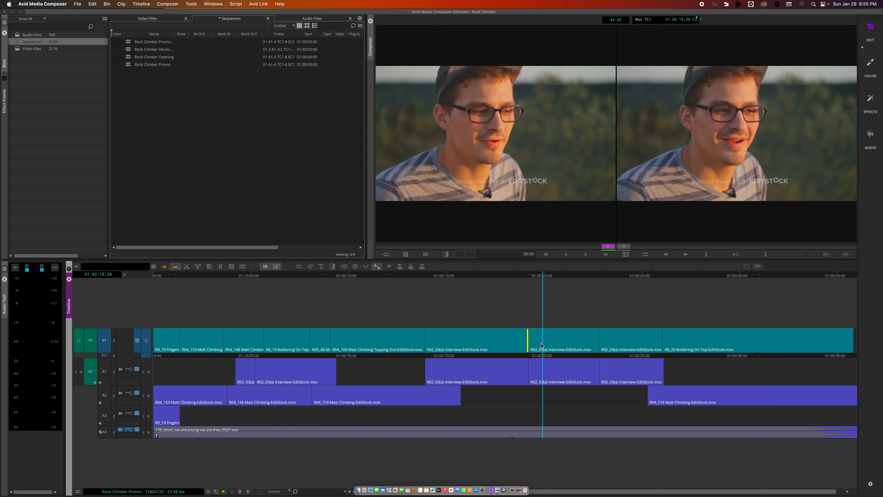
# Ripple-extend the outgoing interview clip on V1 to 01:00:20:00 with one-frame and multi-frame trims.
pyautogui.click(586, 254)
pyautogui.click(587, 254)
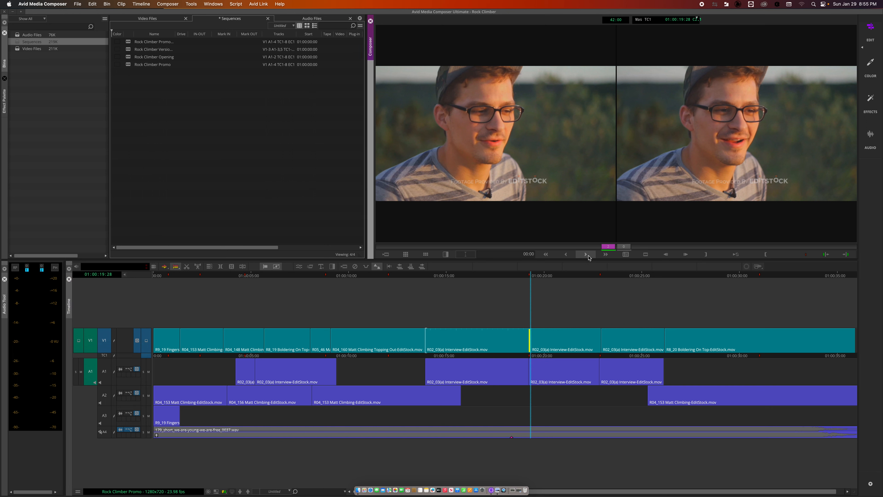
pyautogui.click(586, 254)
pyautogui.click(586, 254)
pyautogui.click(567, 255)
pyautogui.click(606, 255)
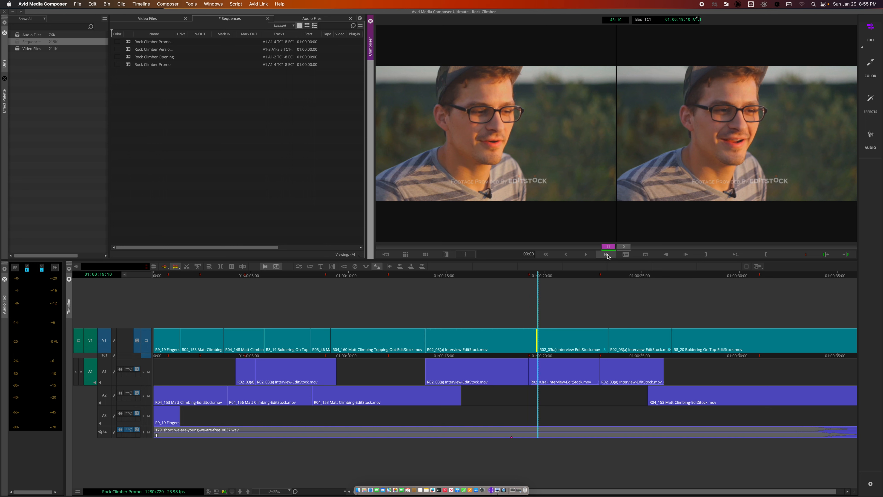
pyautogui.click(606, 254)
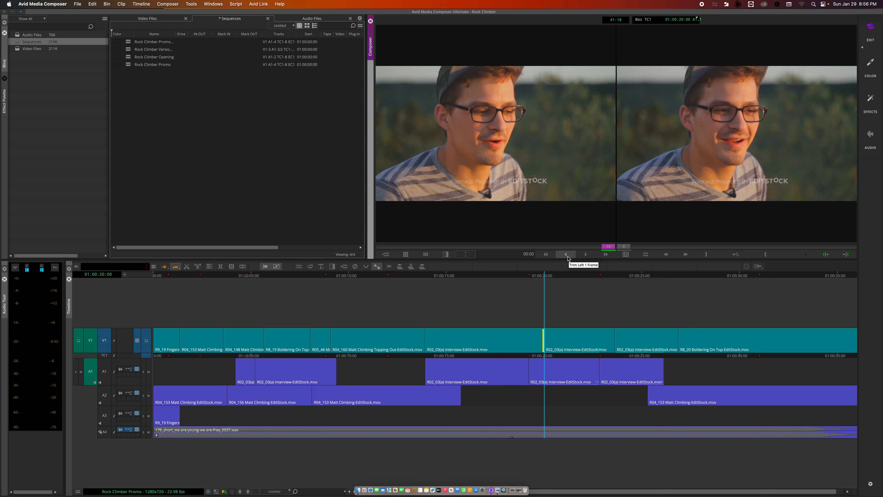
# Look up the trim keys in the keyboard screenshot in Preview, and set the cut's outgoing side to overwrite trim.
pyautogui.click(522, 491)
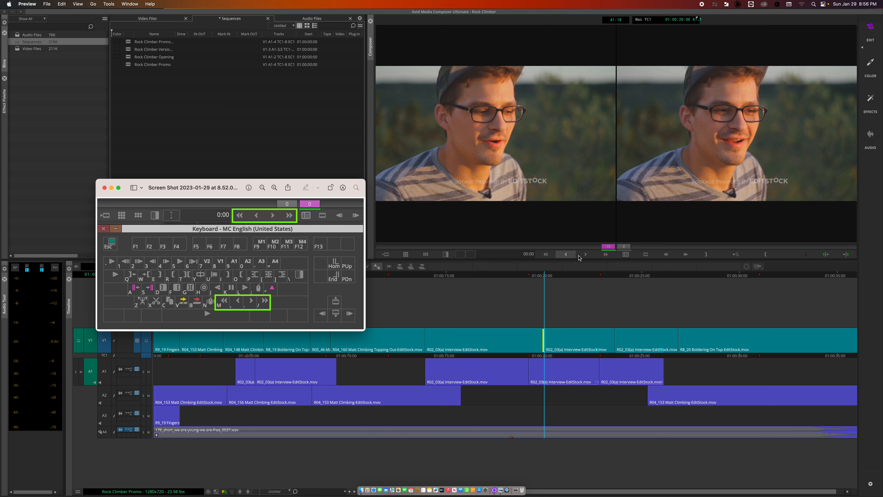
pyautogui.click(541, 335)
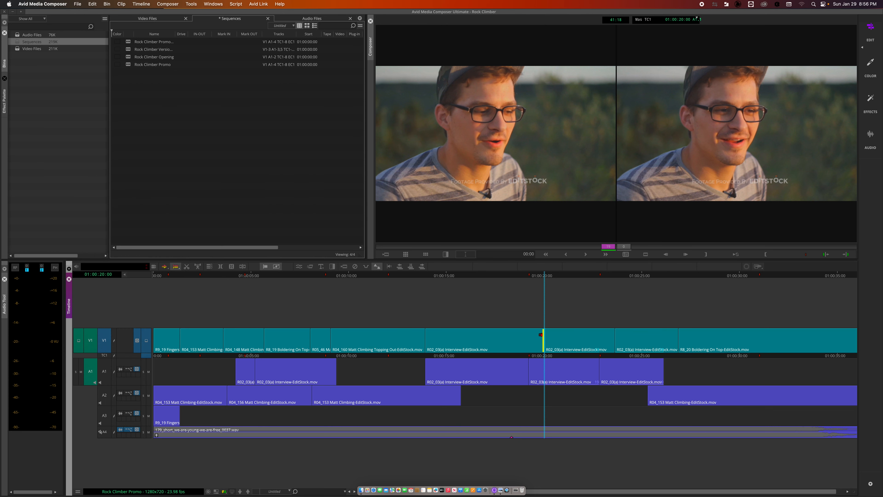
pyautogui.click(541, 335)
# Bring up the keyboard screenshot in Preview again to check the trim keys, and return to Avid Media Composer.
pyautogui.click(516, 490)
pyautogui.click(514, 466)
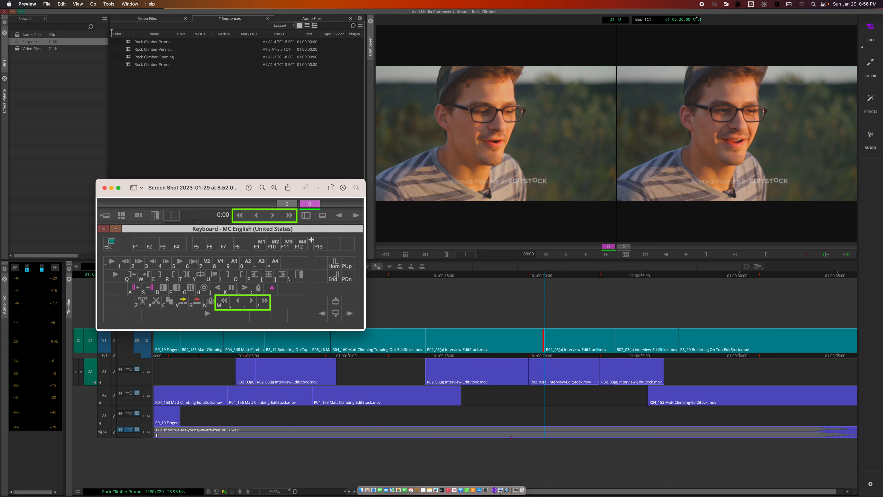
pyautogui.click(566, 318)
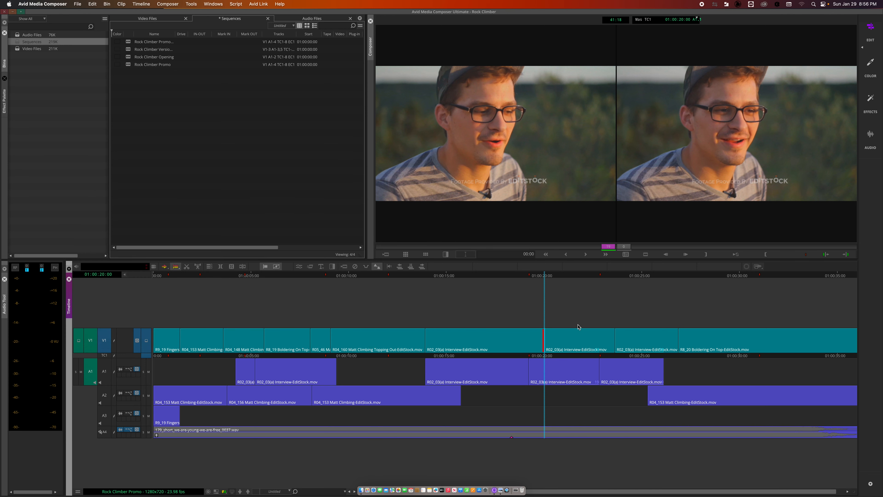
# Overwrite-trim the outgoing interview clip's end earlier in multi-frame jumps, continue trimming it in real time, and return it to 01:00:20:00.
pyautogui.press('m')
pyautogui.press('m')
pyautogui.press('m')
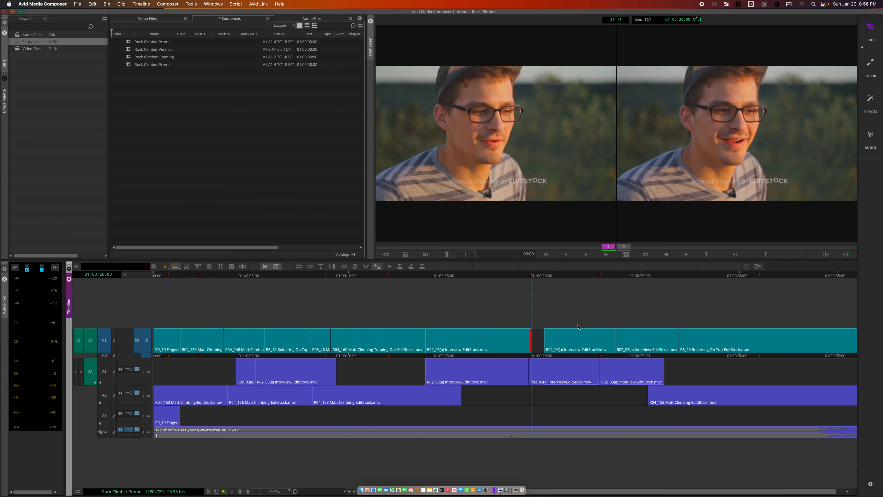
pyautogui.press('l')
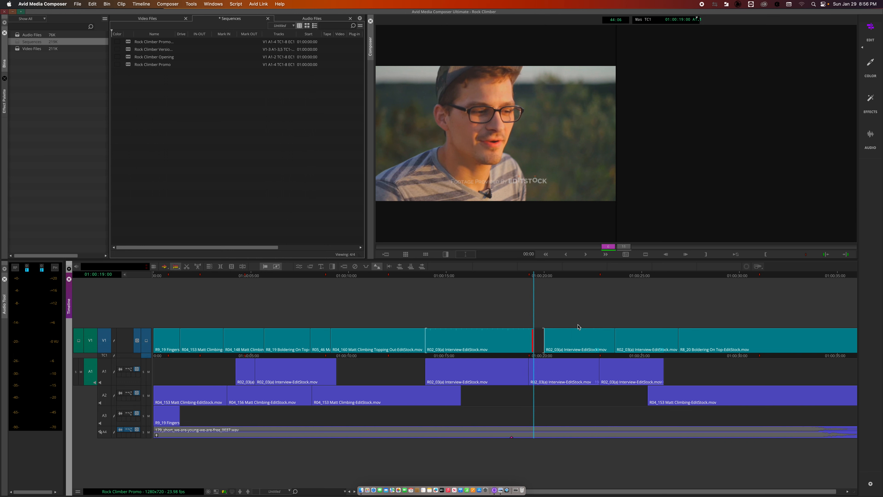
pyautogui.press('j')
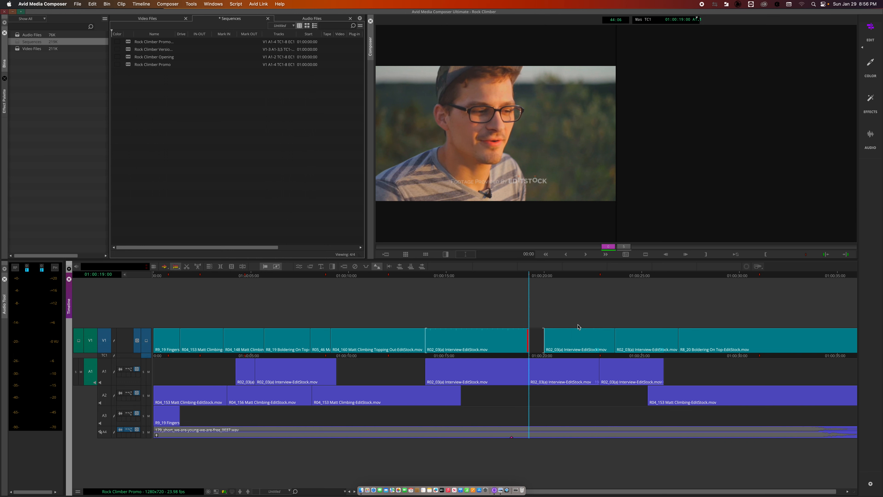
pyautogui.press('l')
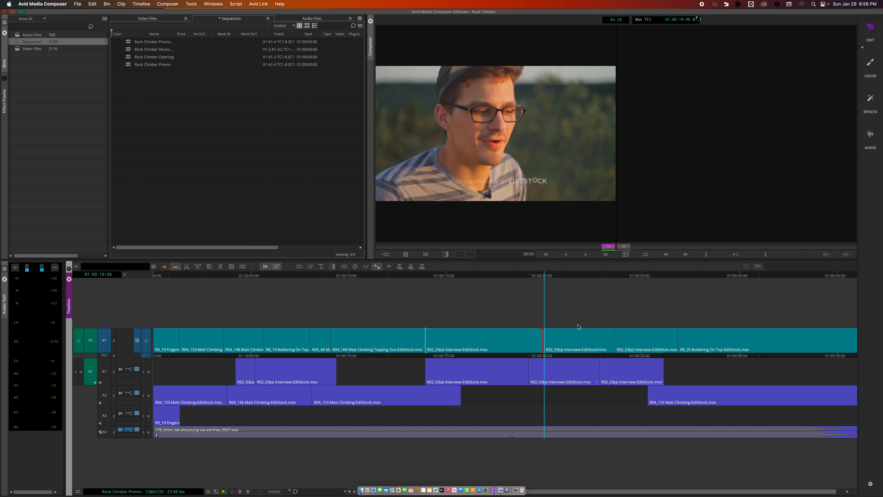
pyautogui.press('k')
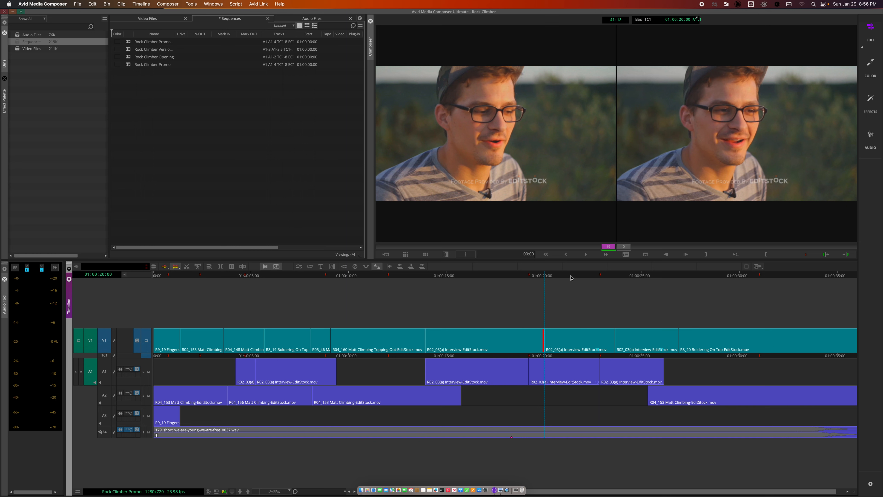
# Select both sides of the V1 interview cut and roll it in real time earlier and back to 01:00:20:00.
pyautogui.click(545, 340)
pyautogui.press('j')
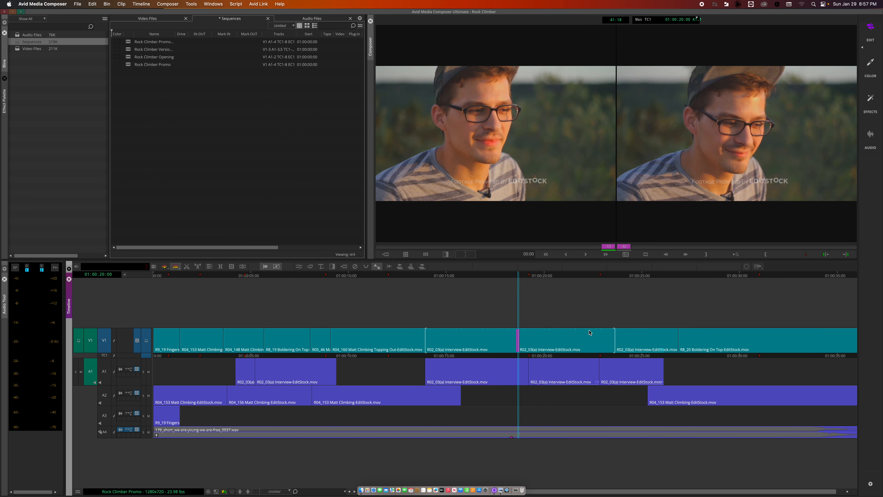
pyautogui.press('j')
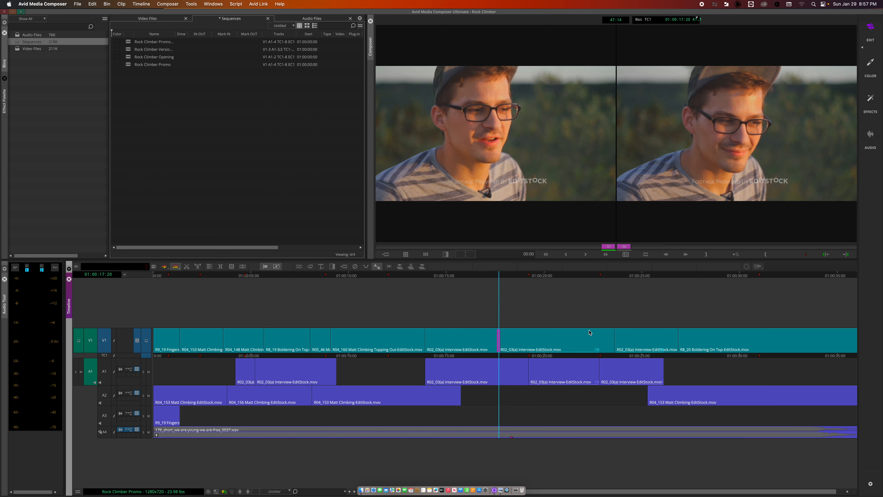
pyautogui.press('l')
pyautogui.press('l')
pyautogui.press('k')
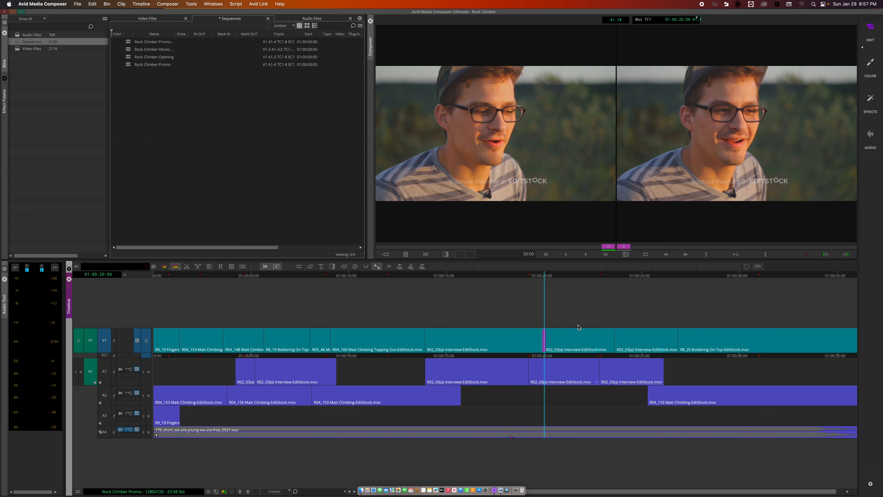
# Roll the V1 interview cut earlier to 01:00:19:10 with repeated one-frame trims, and play back the edit.
pyautogui.press(',')
pyautogui.press(',')
pyautogui.press(',')
pyautogui.press(',')
pyautogui.press(',')
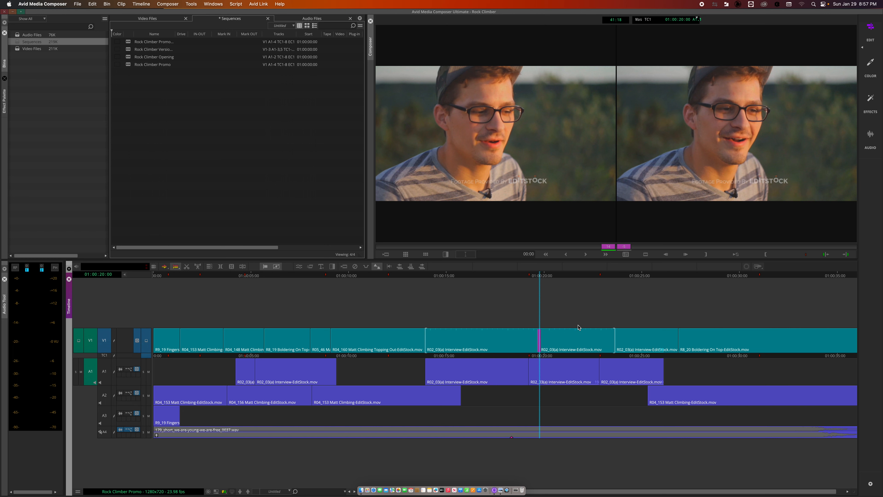
pyautogui.press(',')
pyautogui.press(',')
pyautogui.press(',')
pyautogui.press(',')
pyautogui.press(',')
pyautogui.press(',')
pyautogui.press(',')
pyautogui.press(',')
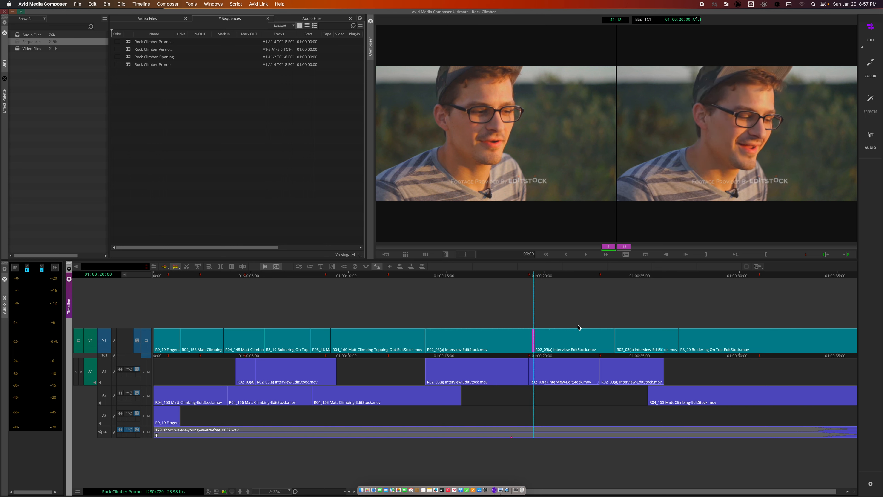
pyautogui.press(',')
pyautogui.press(',')
pyautogui.press(',')
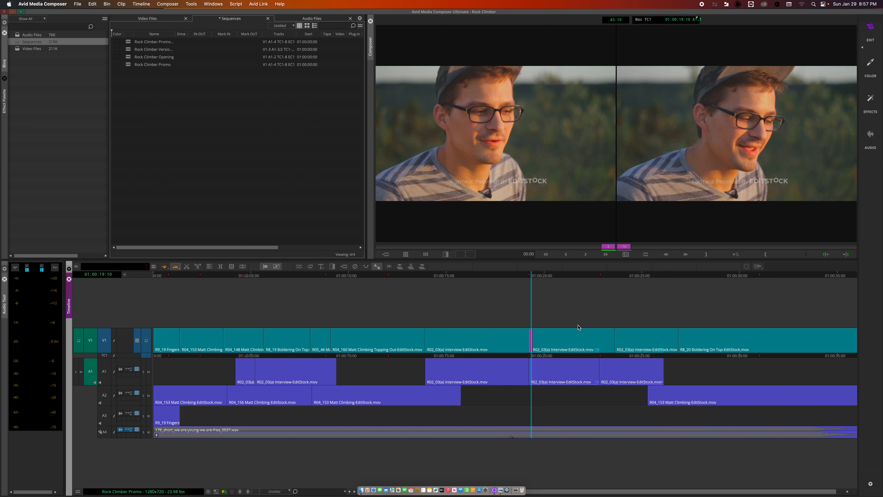
pyautogui.press('space')
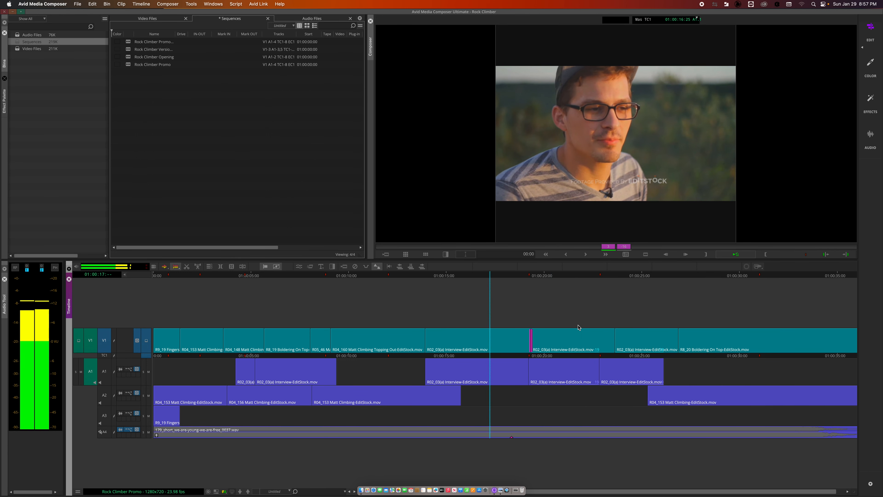
pyautogui.press('space')
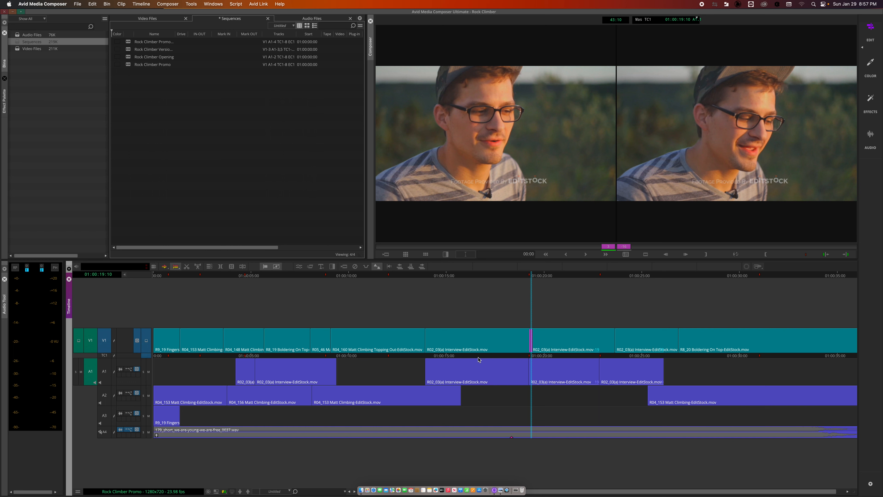
# Add A1 to the trim and roll the V1 and A1 interview cuts together in real time, returning V1 to 01:00:19:10.
pyautogui.click(103, 371)
pyautogui.press('l')
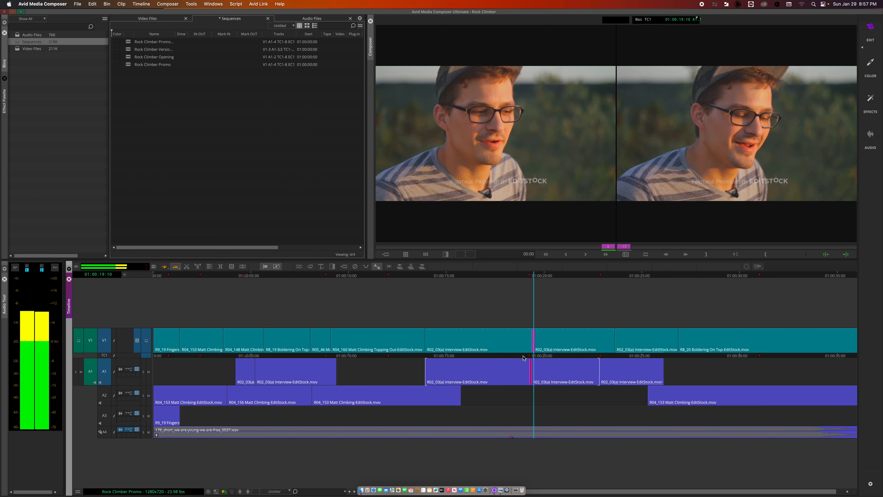
pyautogui.press('k')
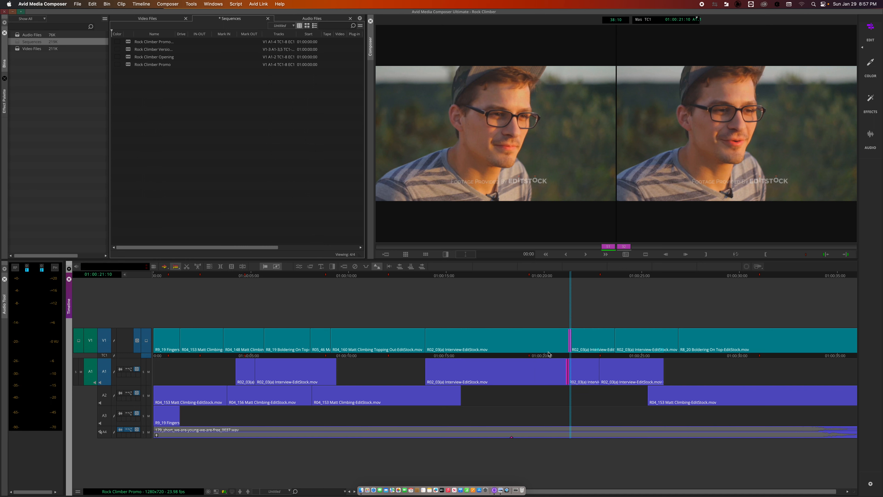
pyautogui.press('j')
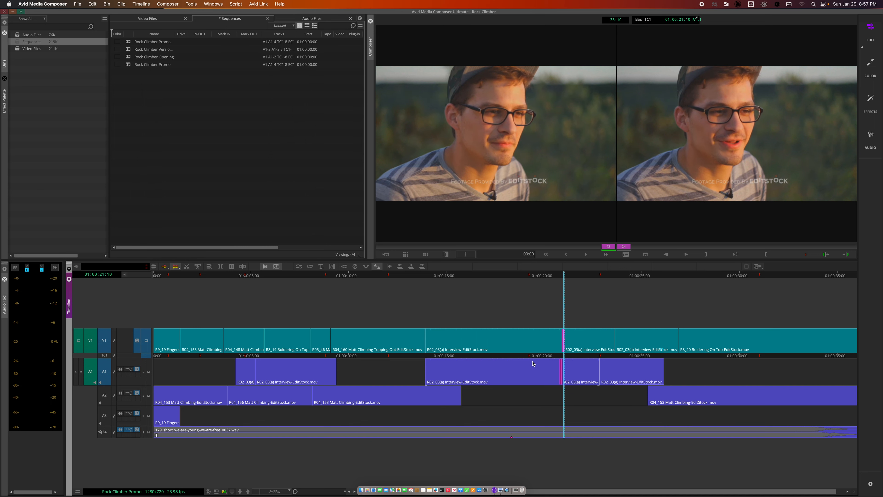
pyautogui.moveTo(533, 361); pyautogui.dragTo(532, 361)
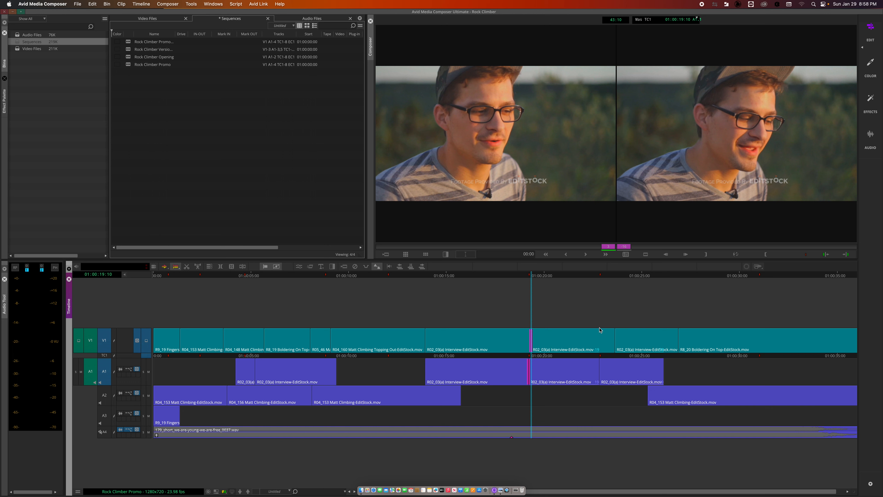
pyautogui.press('l')
pyautogui.press('j')
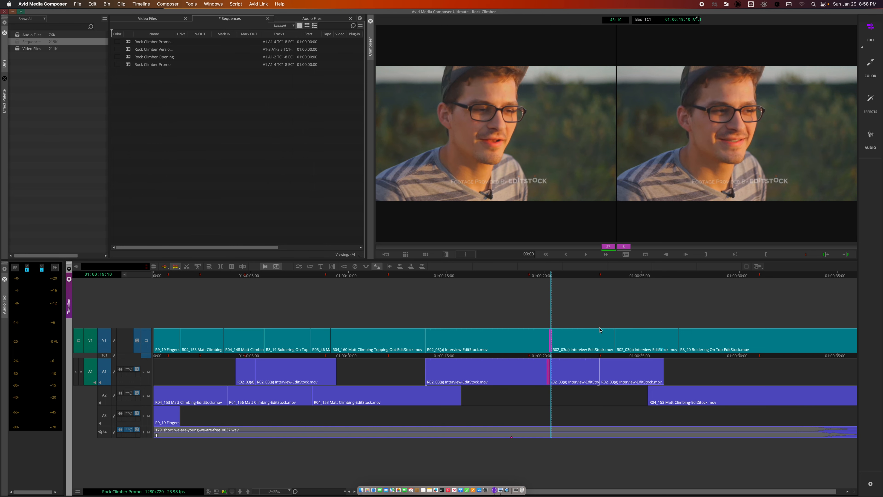
pyautogui.press('k')
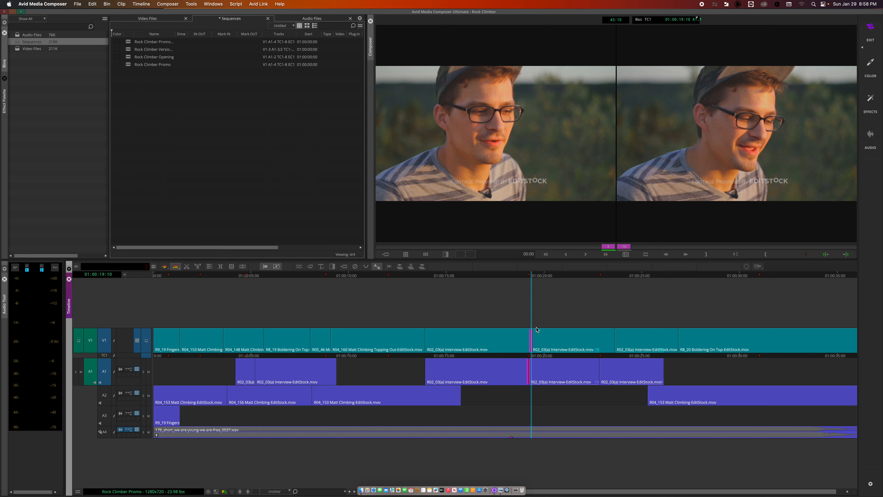
# Drop A1 from the trim and cycle the V1 cut's selection through its outgoing, both and incoming sides, finishing on the outgoing side.
pyautogui.click(534, 336)
pyautogui.click(109, 373)
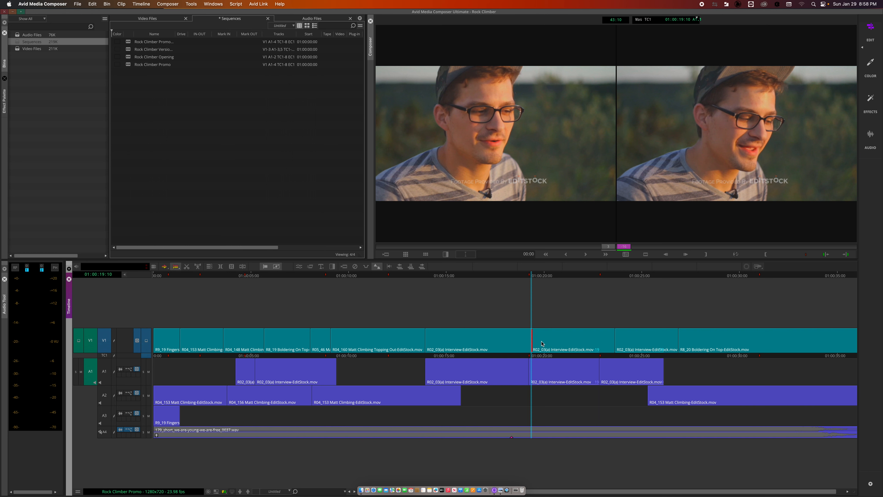
pyautogui.press('p')
pyautogui.press('[')
pyautogui.press(']')
pyautogui.press('p')
pyautogui.press(']')
pyautogui.press('p')
pyautogui.press(']')
pyautogui.press('p')
pyautogui.press(']')
pyautogui.press('p')
# Overwrite-trim the outgoing interview clip's end earlier by two multi-frame jumps and restore it to 01:00:19:10.
pyautogui.press('m')
pyautogui.press('m')
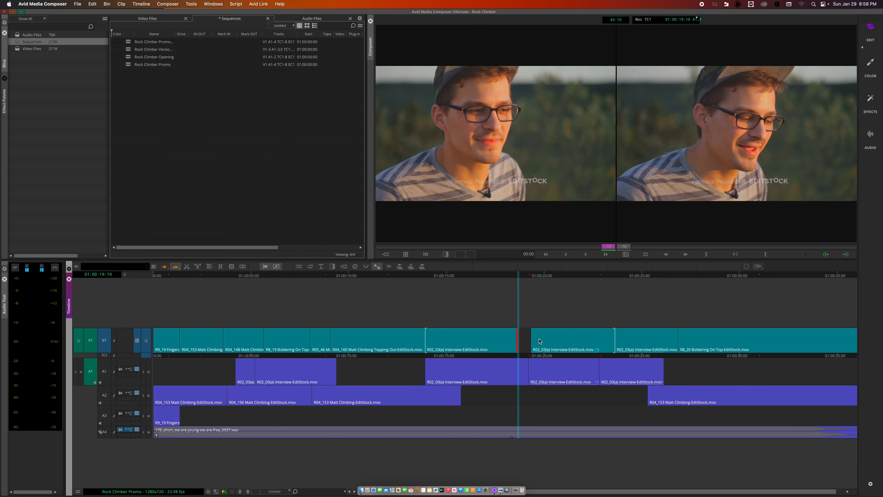
pyautogui.press('/')
pyautogui.press('/')
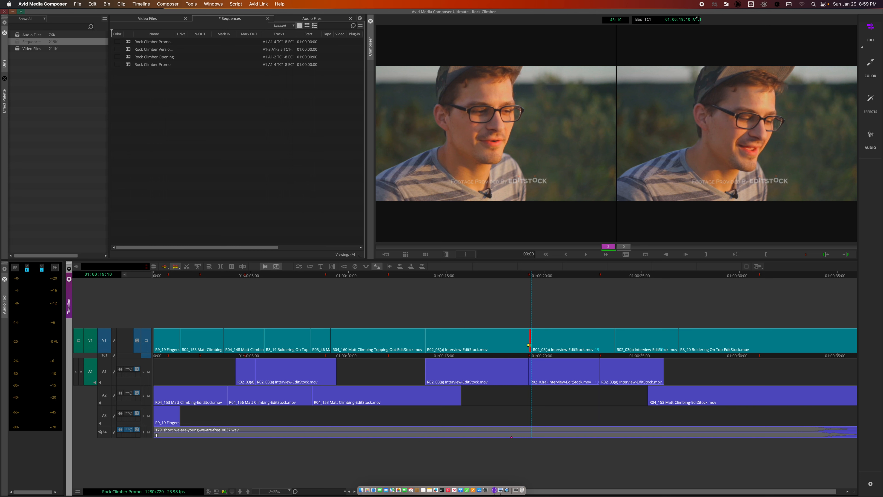
# Roll the V1 interview cut earlier from both sides to 01:00:18:10, and undo that trim.
pyautogui.click(534, 348)
pyautogui.press('p')
pyautogui.click(541, 345)
pyautogui.press('[')
pyautogui.press('m')
pyautogui.press('m')
pyautogui.press('m')
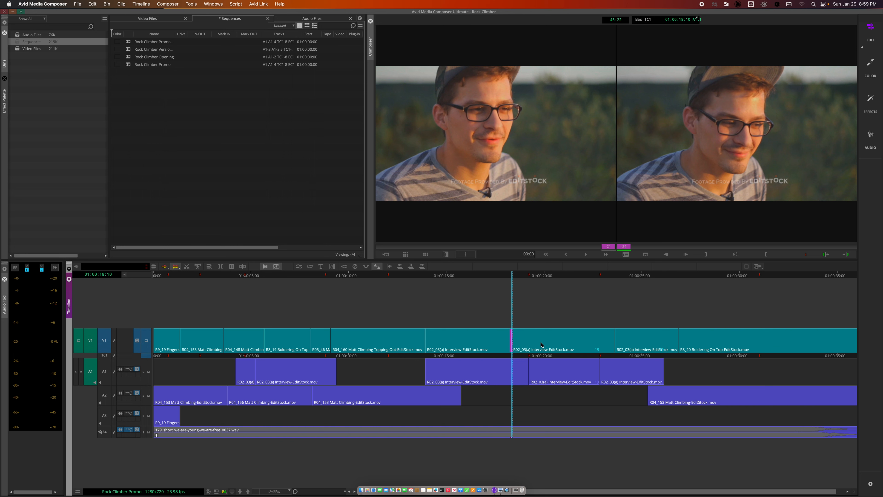
pyautogui.press('super+z')
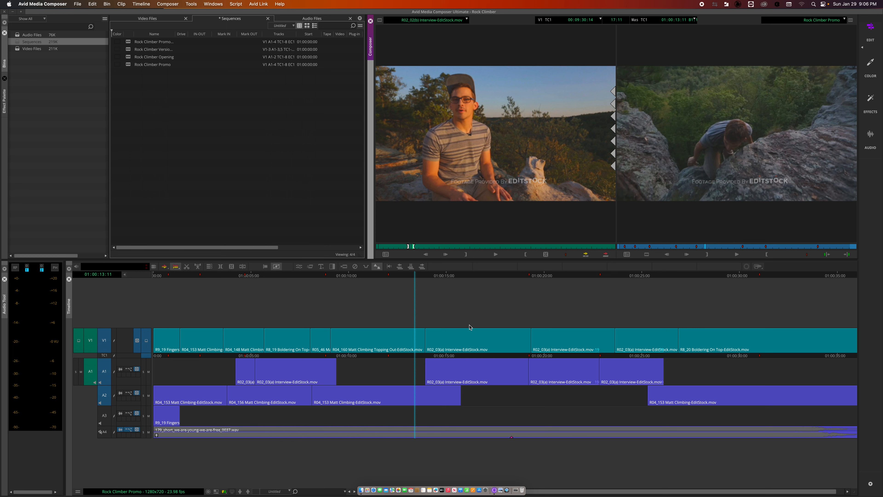
# Enter trim mode, select both sides of the V1 interview cut at 01:00:19:10, and switch to the A1 cut at 01:00:19:06.
pyautogui.press('u')
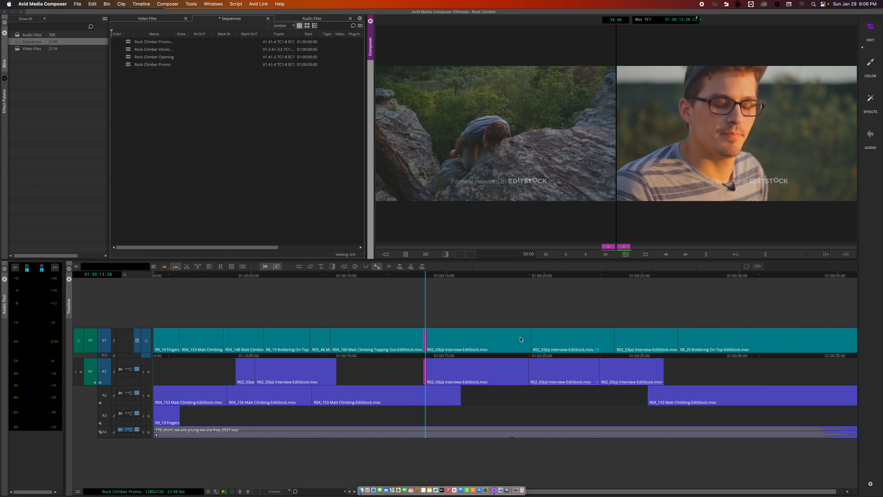
pyautogui.click(531, 339)
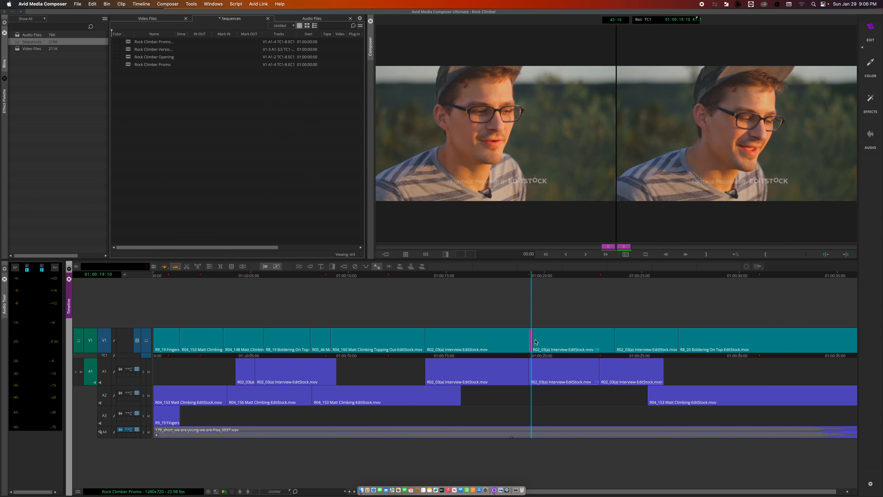
pyautogui.click(531, 366)
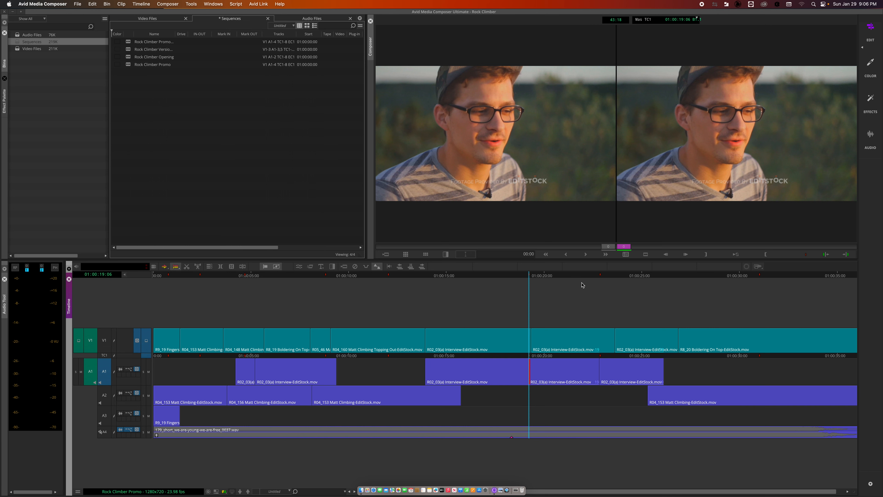
# Move the A1 trim forward one edit and back to 01:00:13:28, and add V1 to jump to the next shared edit.
pyautogui.click(851, 257)
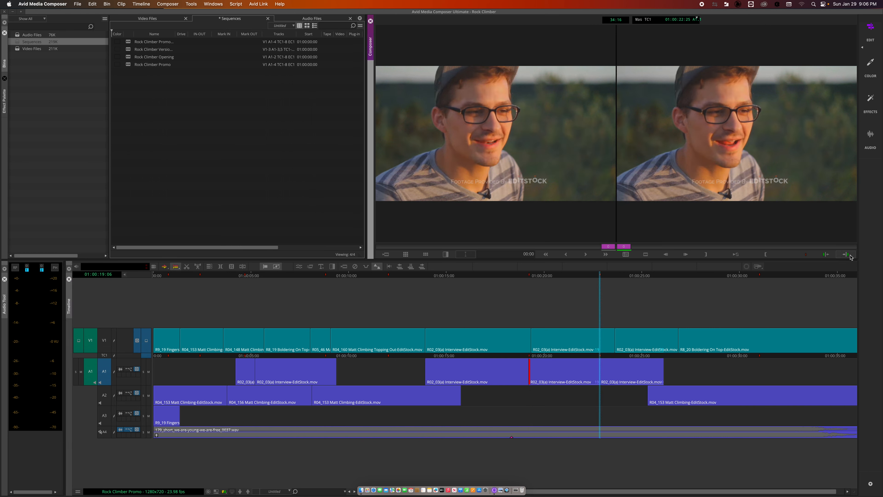
pyautogui.click(828, 255)
pyautogui.click(827, 256)
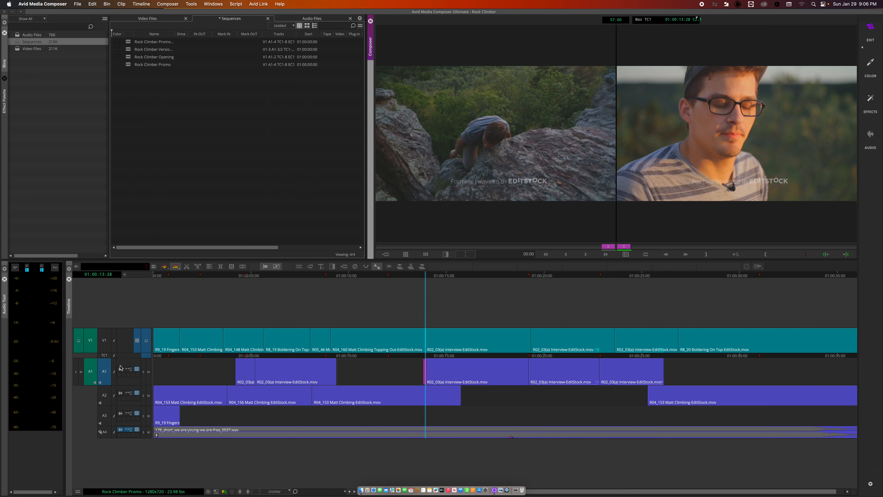
pyautogui.click(109, 349)
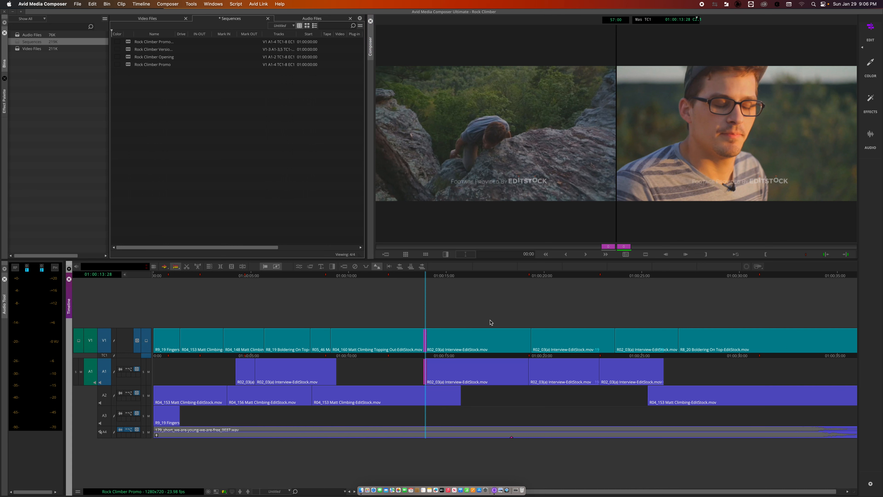
pyautogui.click(846, 254)
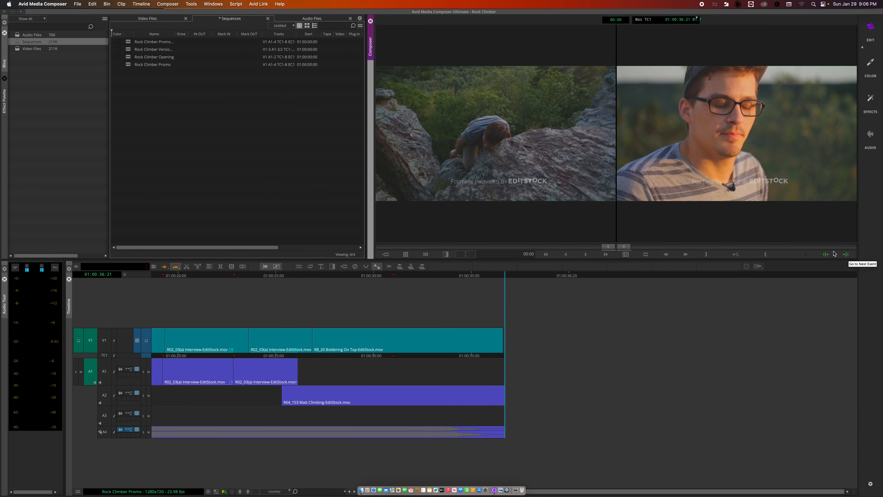
# Step the trim back through the V1 cuts to 01:00:08:01 and add A1 to the trim.
pyautogui.click(826, 254)
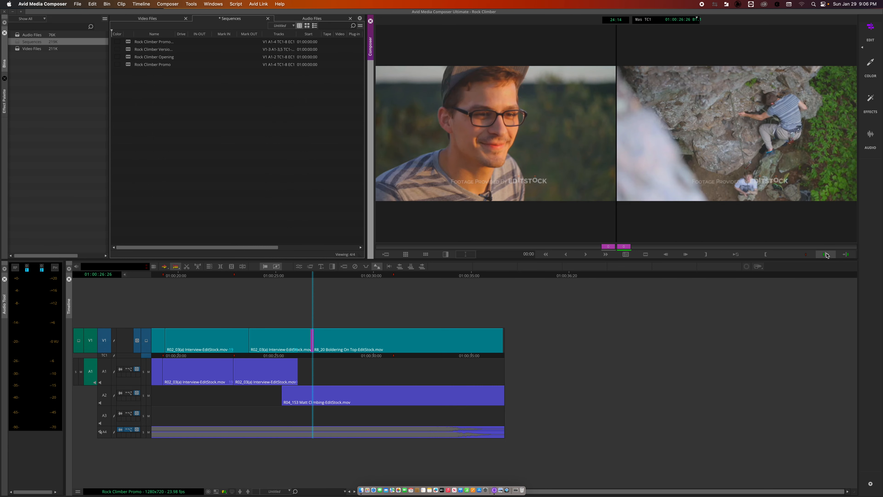
pyautogui.click(827, 255)
pyautogui.click(827, 255)
pyautogui.click(827, 255)
pyautogui.click(827, 254)
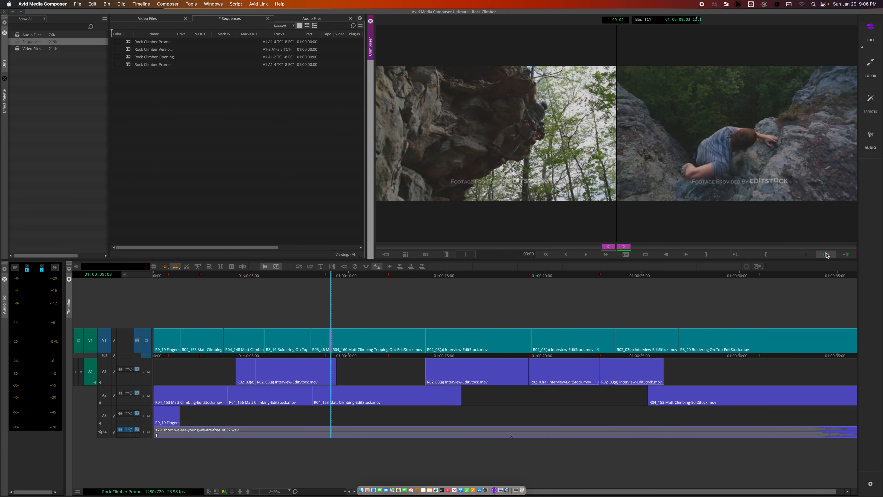
pyautogui.click(826, 255)
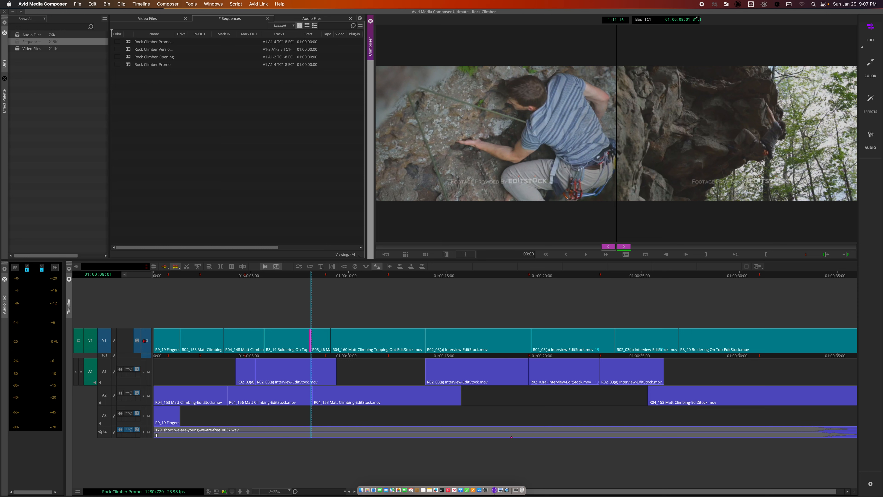
pyautogui.click(102, 370)
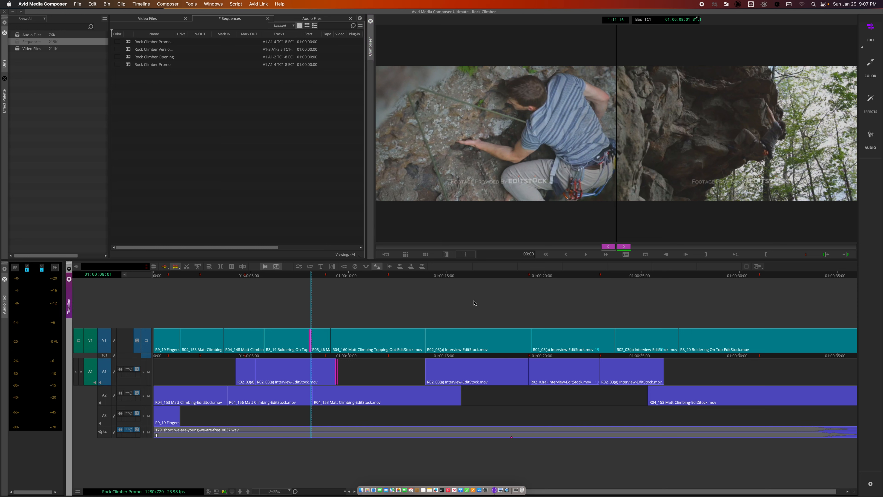
# Map Go to Previous Trim and Go to Next Trim from the Command Palette onto both the Timeline and Composer button rows.
pyautogui.press('super+3')
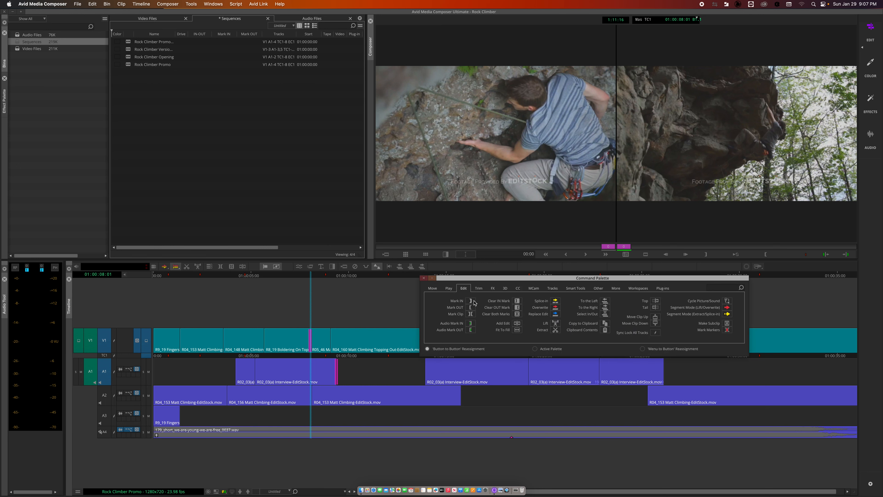
pyautogui.click(429, 289)
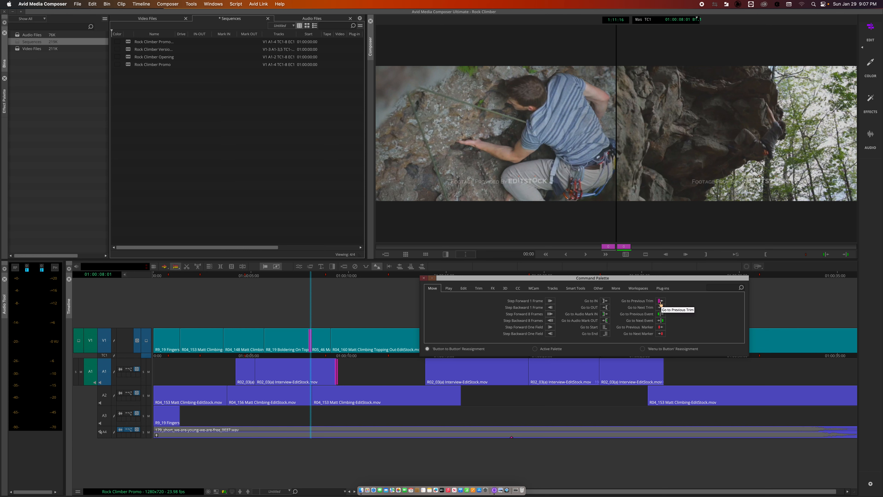
pyautogui.moveTo(660, 303); pyautogui.dragTo(435, 269)
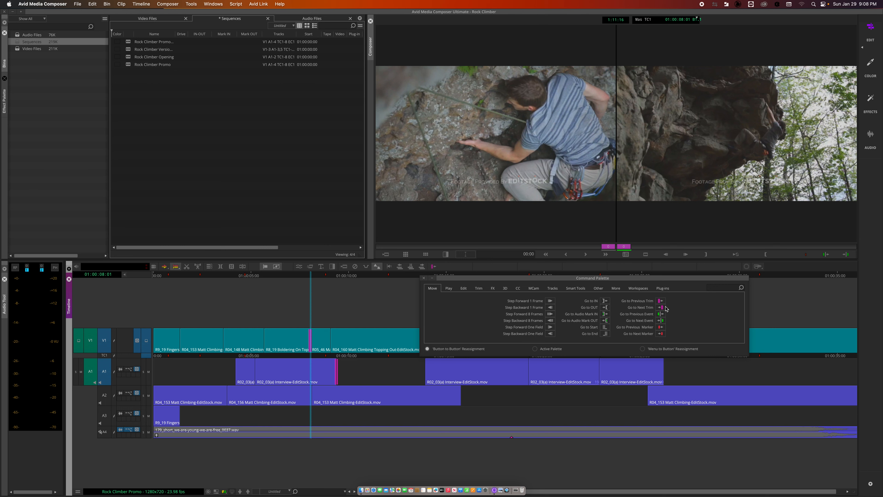
pyautogui.moveTo(661, 307); pyautogui.dragTo(445, 267)
pyautogui.moveTo(661, 301); pyautogui.dragTo(775, 255)
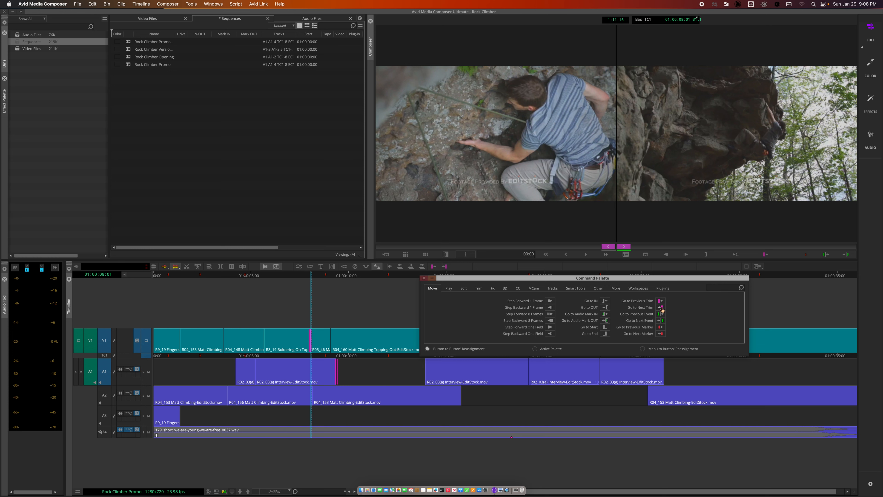
pyautogui.moveTo(661, 307); pyautogui.dragTo(783, 257)
pyautogui.click(425, 279)
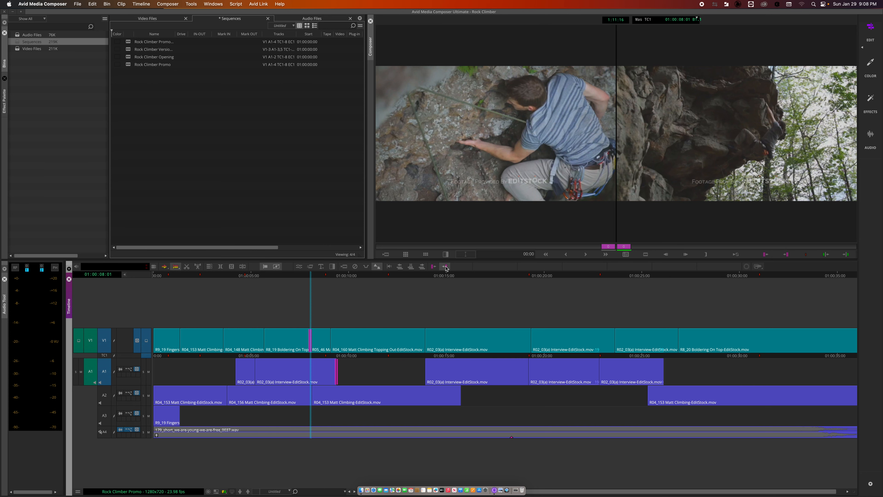
# Advance the selection to the sequence end with Go to Next Trim, and return to the 01:00:13:28 cut with Go to Previous Trim.
pyautogui.click(445, 266)
pyautogui.click(446, 268)
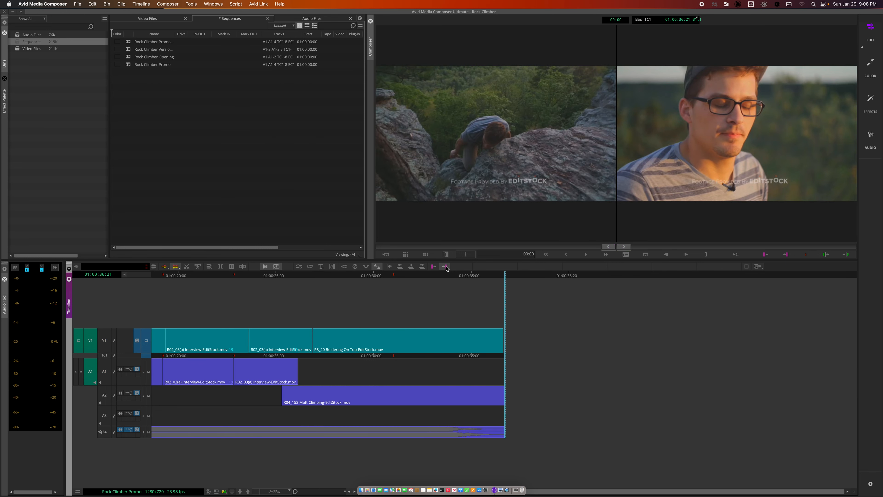
pyautogui.click(433, 266)
pyautogui.click(433, 267)
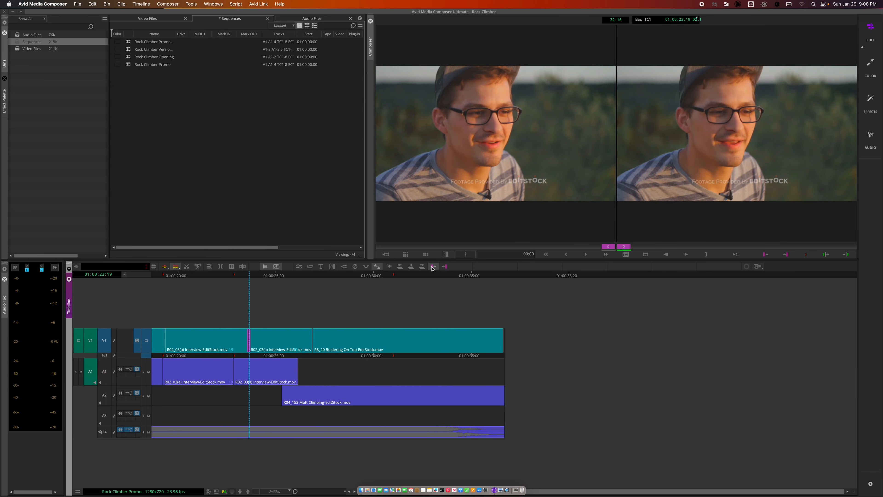
pyautogui.click(433, 267)
pyautogui.click(433, 267)
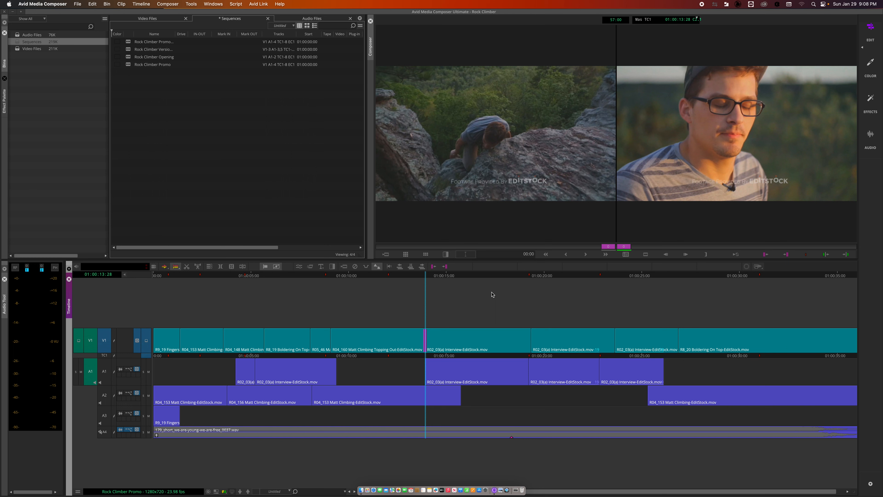
# Step the trim backward and forward through the V1 cuts, finishing on the cut at 01:00:09:03.
pyautogui.press('a')
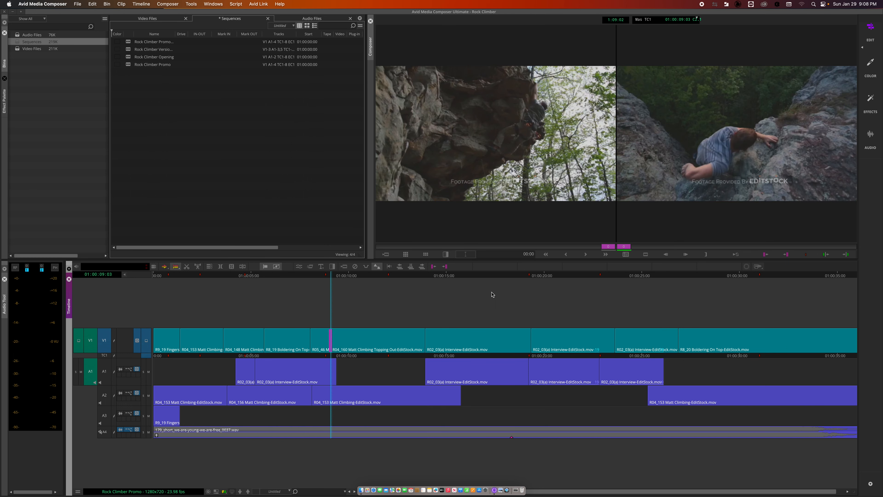
pyautogui.press('s')
pyautogui.press('s')
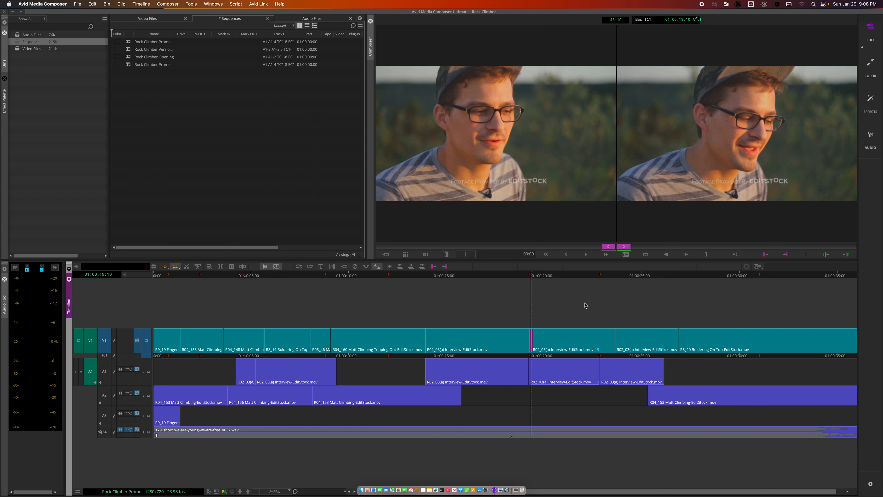
pyautogui.press('s')
pyautogui.press('s')
pyautogui.press('a')
pyautogui.press('a')
pyautogui.press('a')
pyautogui.press('a')
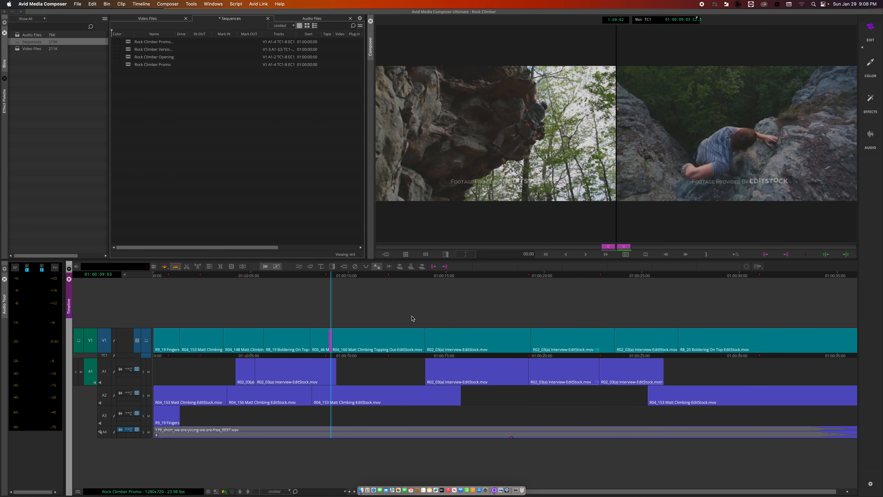
pyautogui.press('a')
pyautogui.press('s')
# Add a V2 video track, and step the trim back from the sequence end to the V1 cut at 01:00:09:03.
pyautogui.press('super+y')
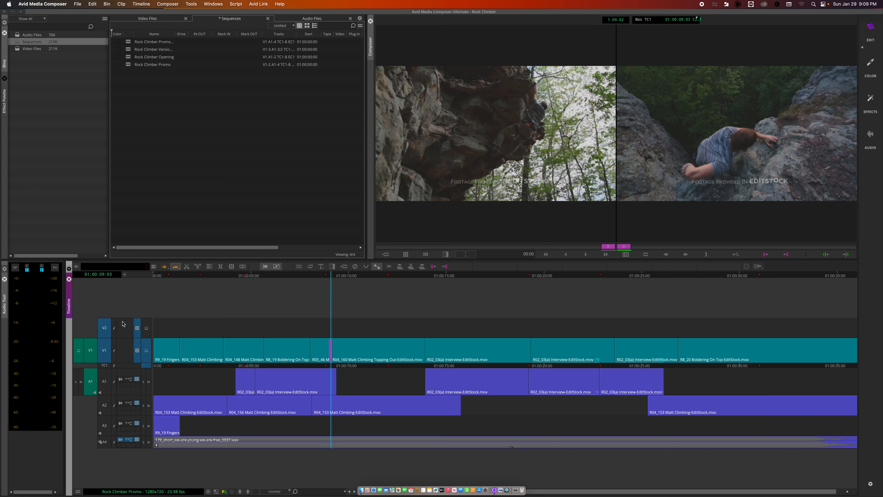
pyautogui.press('End')
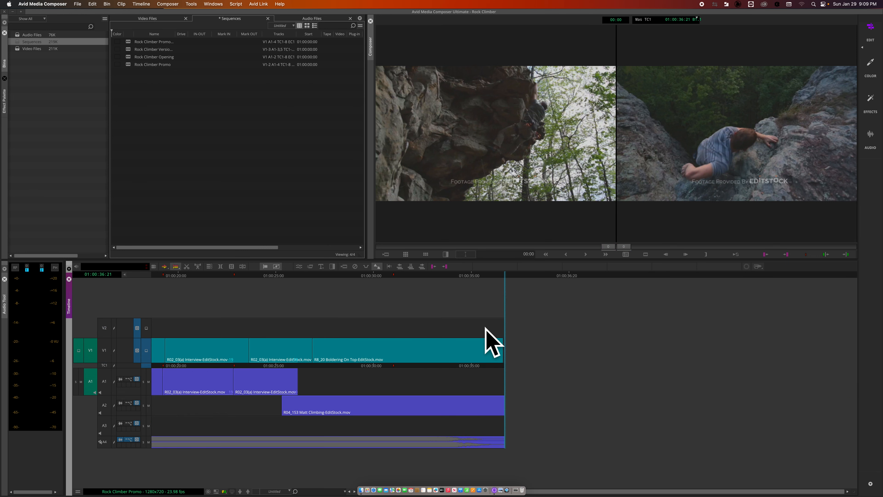
pyautogui.press('a')
pyautogui.press('a')
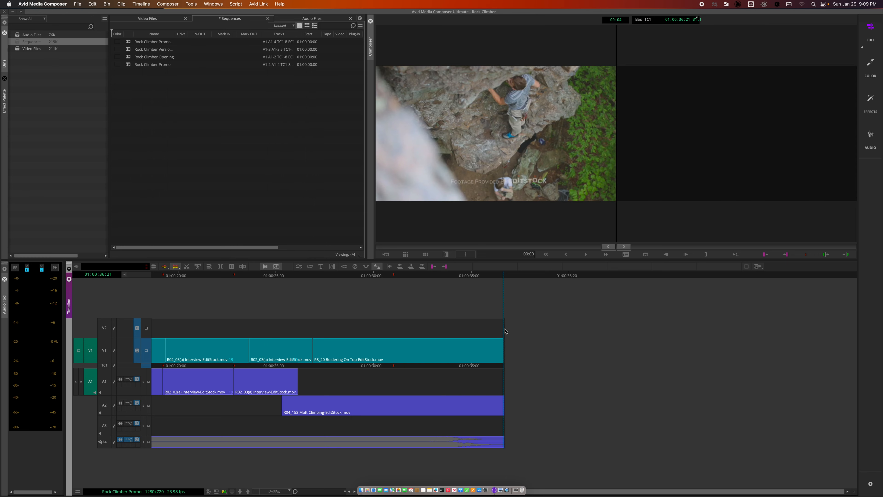
pyautogui.press('a')
pyautogui.press('a')
pyautogui.press('a')
pyautogui.press('a')
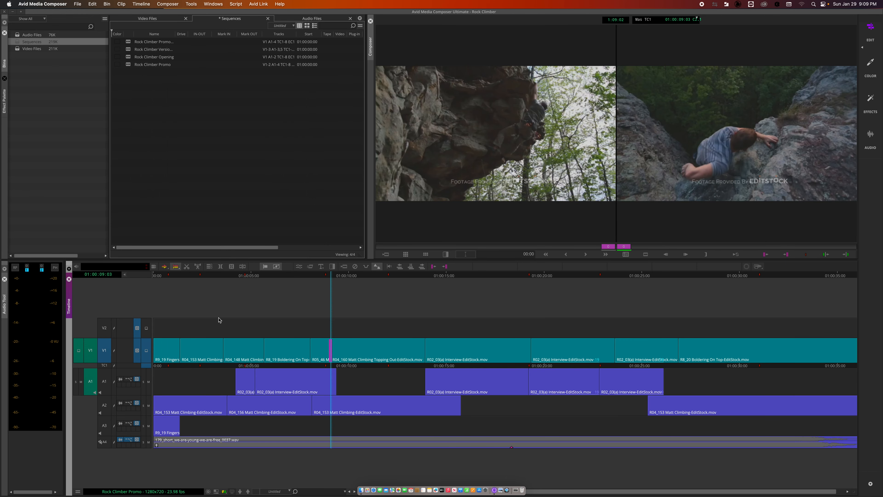
# Select the V2 track at the sequence start and step the trim forward to the V1 cut at 01:00:03:18.
pyautogui.click(104, 328)
pyautogui.press('Home')
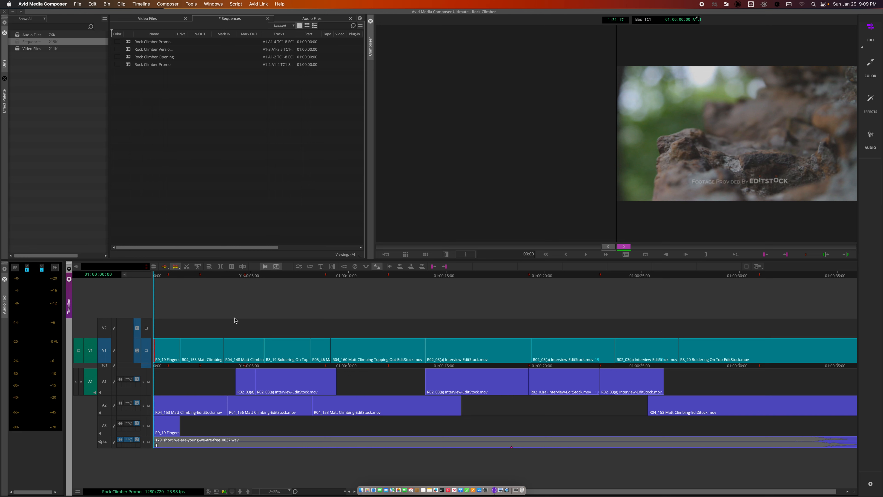
pyautogui.click(106, 328)
pyautogui.press('u')
pyautogui.press('s')
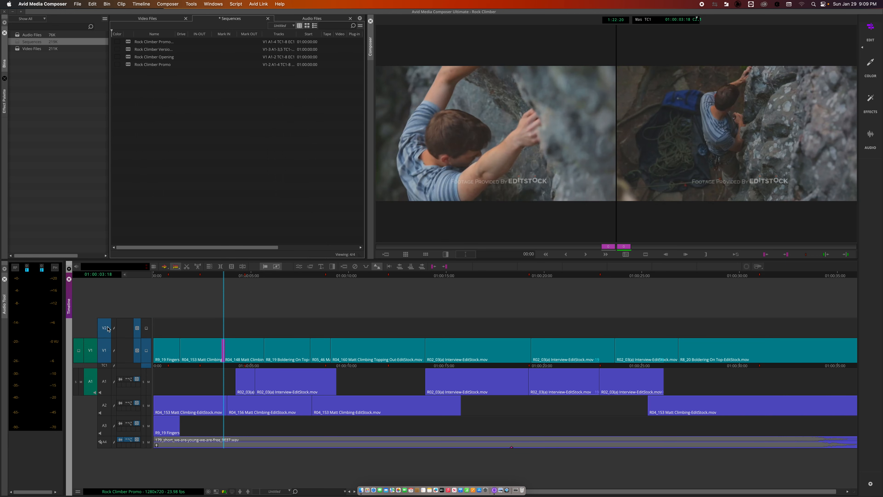
# Step the trim forward through the remaining V1 and A1 cuts to 01:00:36:19, and leave trim mode with the entire sequence shown.
pyautogui.press('s')
pyautogui.press('s')
pyautogui.press('s')
pyautogui.press('s')
pyautogui.press('s')
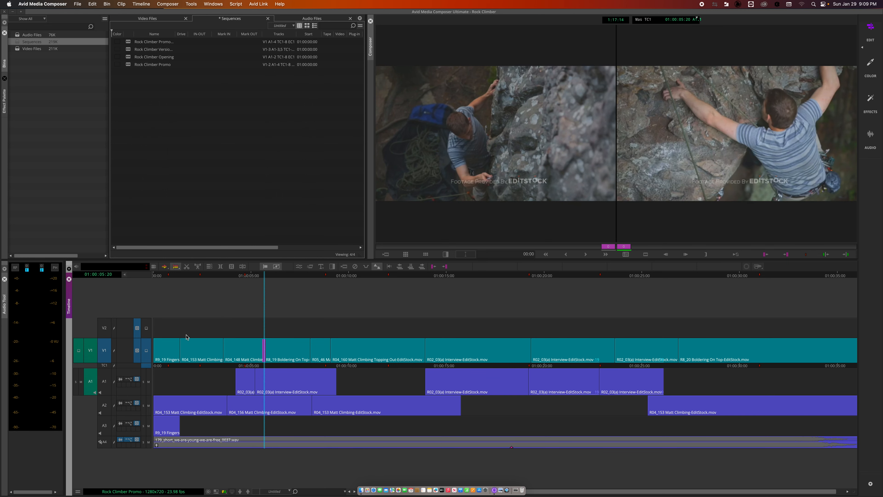
pyautogui.press('s')
pyautogui.press('s')
pyautogui.press('s')
pyautogui.press('s')
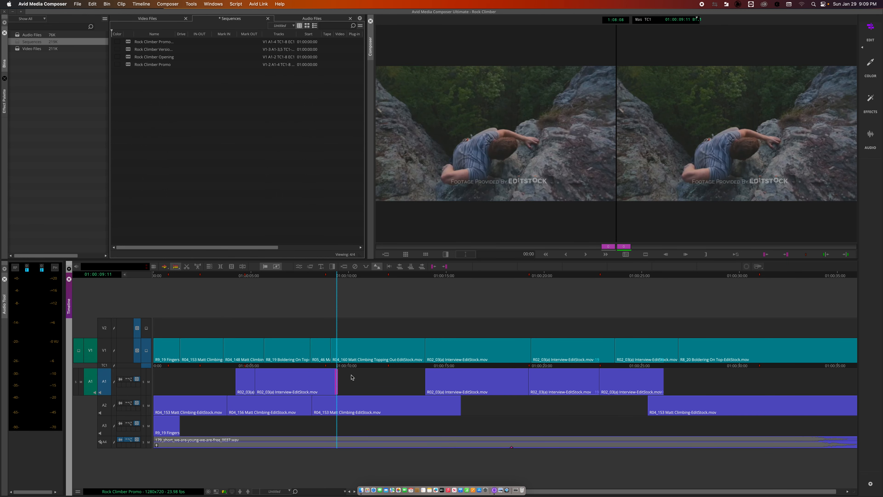
pyautogui.press('s')
pyautogui.press('s')
pyautogui.press('s')
pyautogui.press('s')
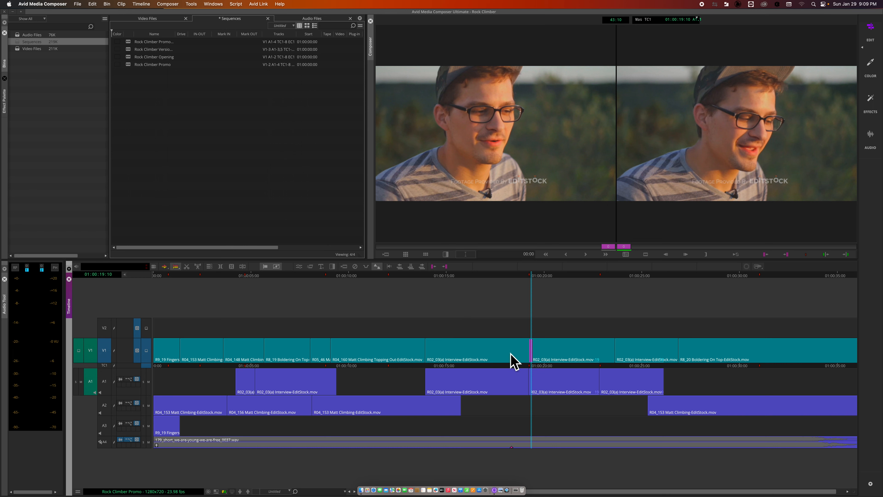
pyautogui.press('s')
pyautogui.press('s')
pyautogui.press('s')
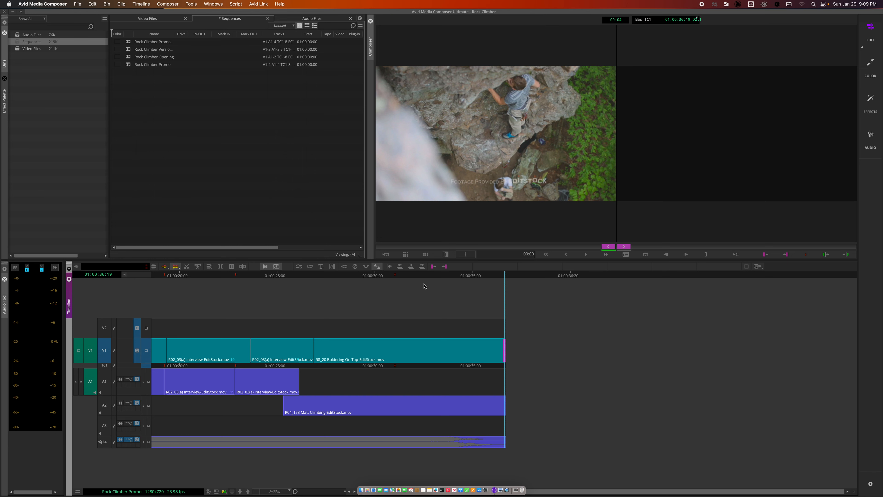
pyautogui.press('super+slash')
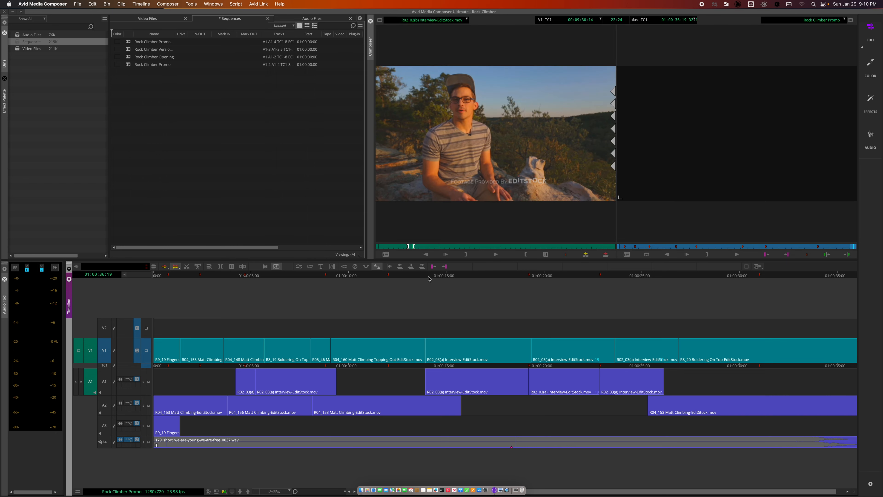
# Enter trim mode on the V1 cut at 01:00:13:28 and roll it forward in ten-frame increments to 01:00:14:28.
pyautogui.click(427, 279)
pyautogui.press('u')
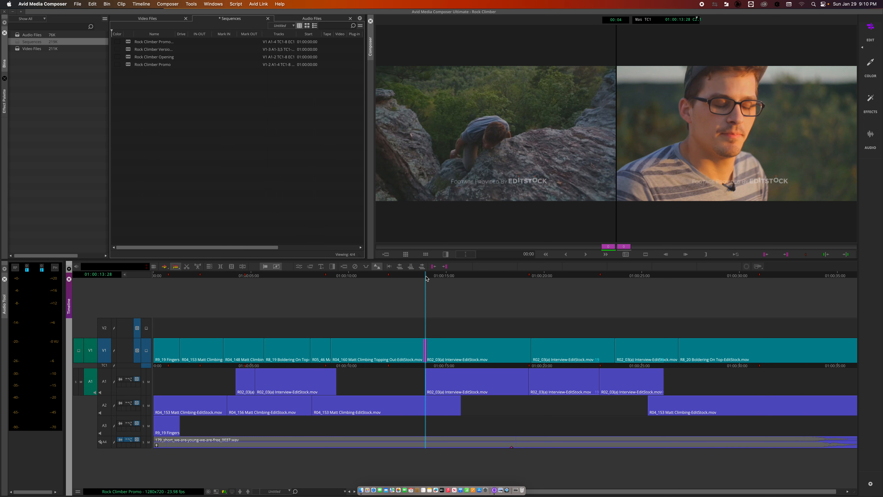
pyautogui.press('/')
pyautogui.press('/')
pyautogui.press('/')
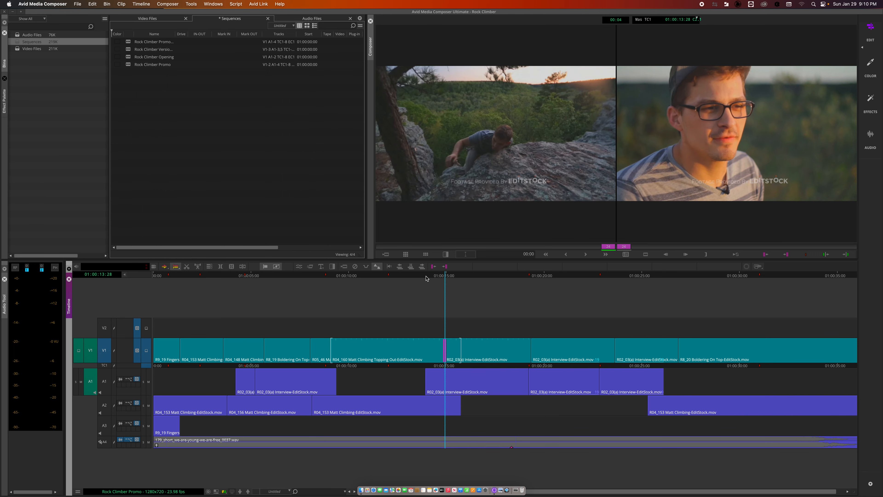
# Roll the V1 cut back in one-frame increments to 01:00:14:09, and leave trim mode with the playhead at 01:00:06:21.
pyautogui.press(',')
pyautogui.press(',')
pyautogui.press(',')
pyautogui.press(',')
pyautogui.press(',')
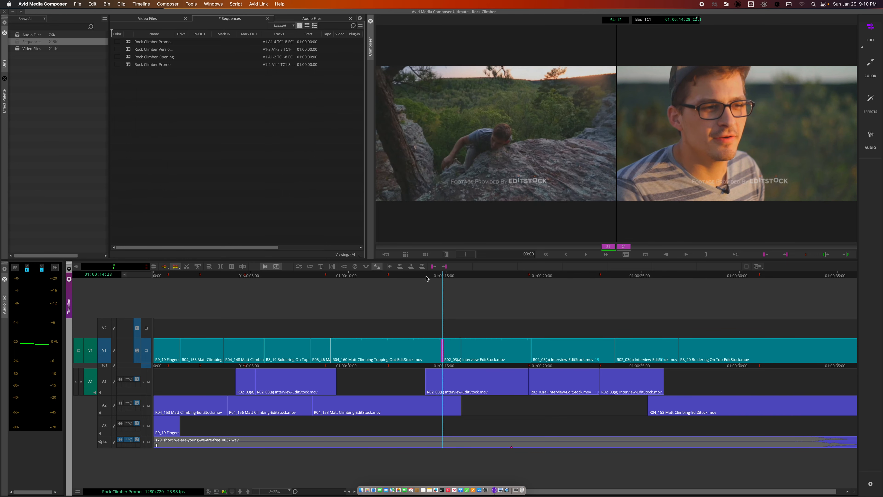
pyautogui.press(',')
pyautogui.press(',')
pyautogui.press(',')
pyautogui.press(',')
pyautogui.press(',')
pyautogui.press(',')
pyautogui.press(',')
pyautogui.press(',')
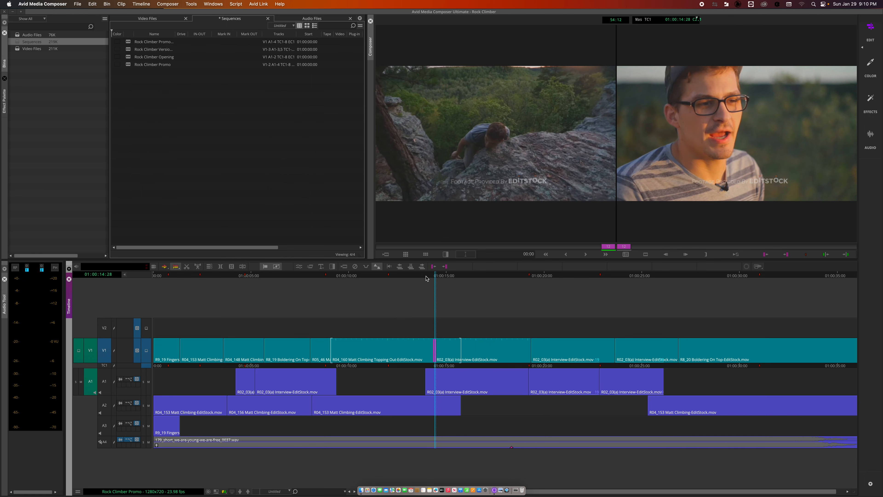
pyautogui.press(',')
pyautogui.press(',')
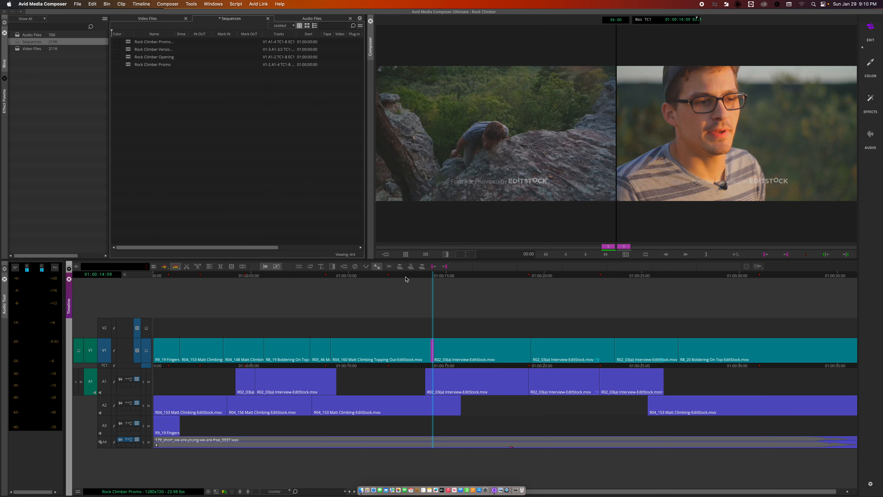
pyautogui.moveTo(400, 276); pyautogui.dragTo(285, 277)
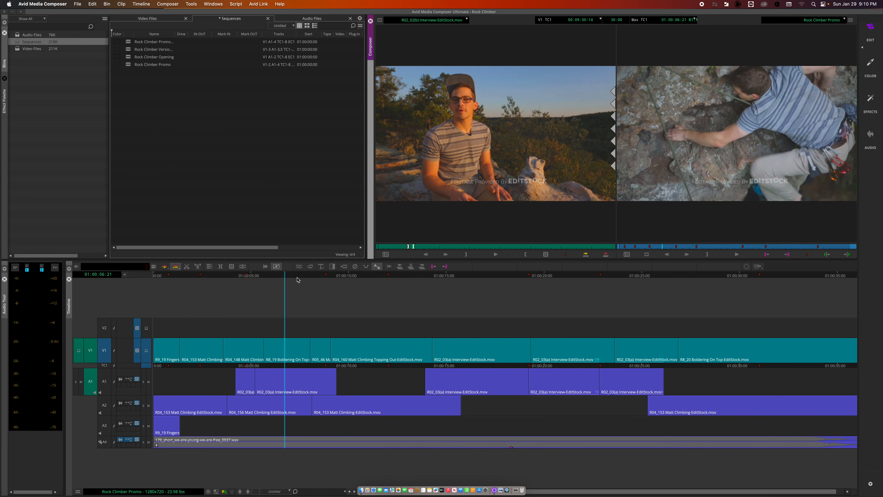